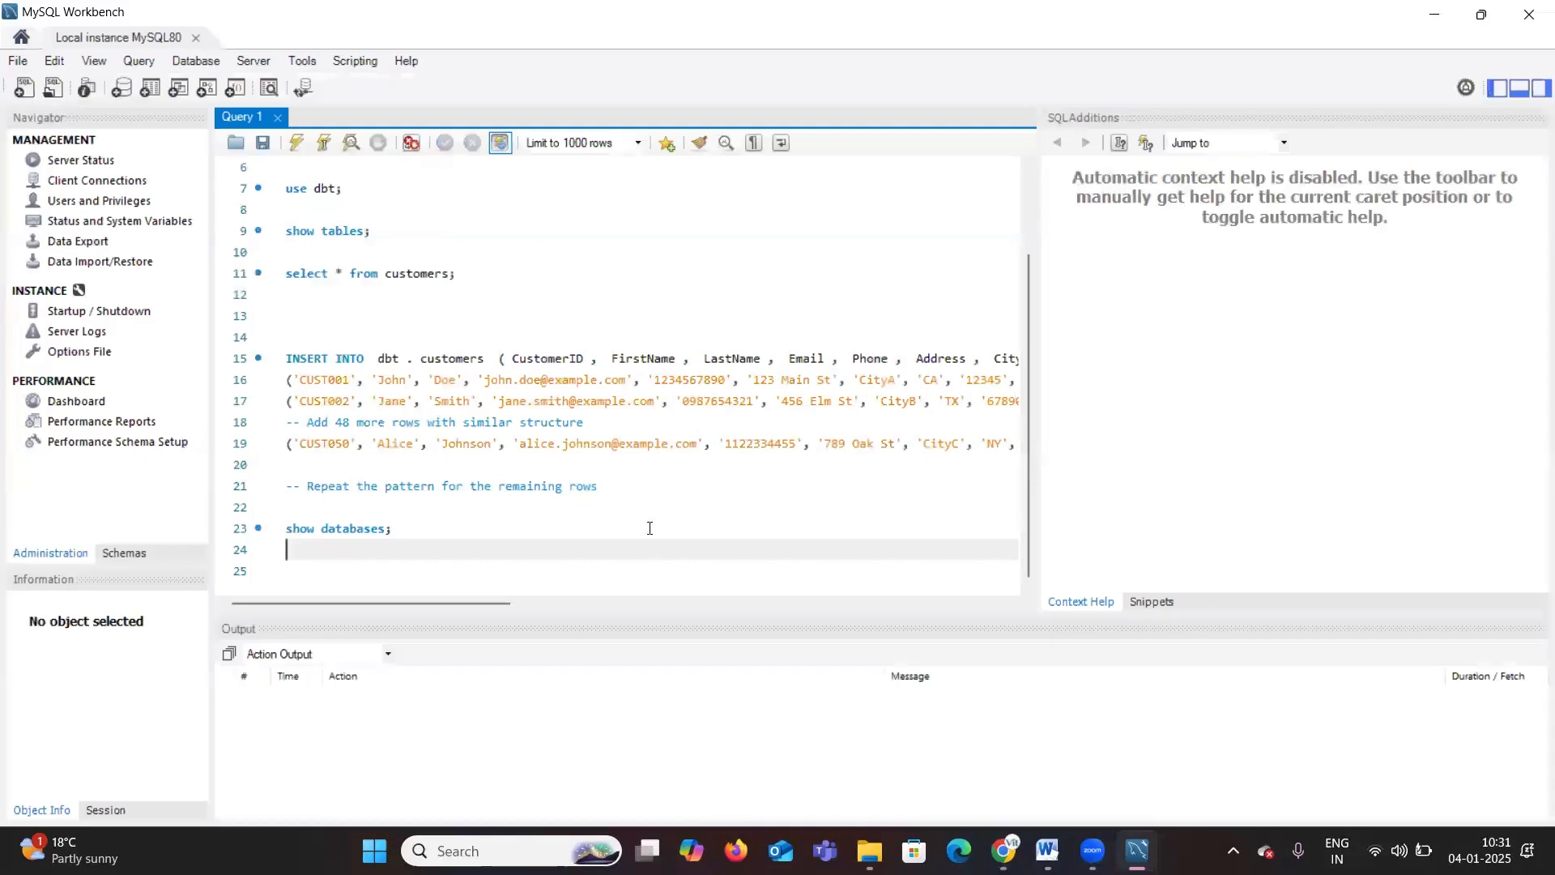
Step: Widen the SQL query editor by narrowing the SQL Additions side panel
left_click(650, 528)
scroll(649, 528, "up", 4)
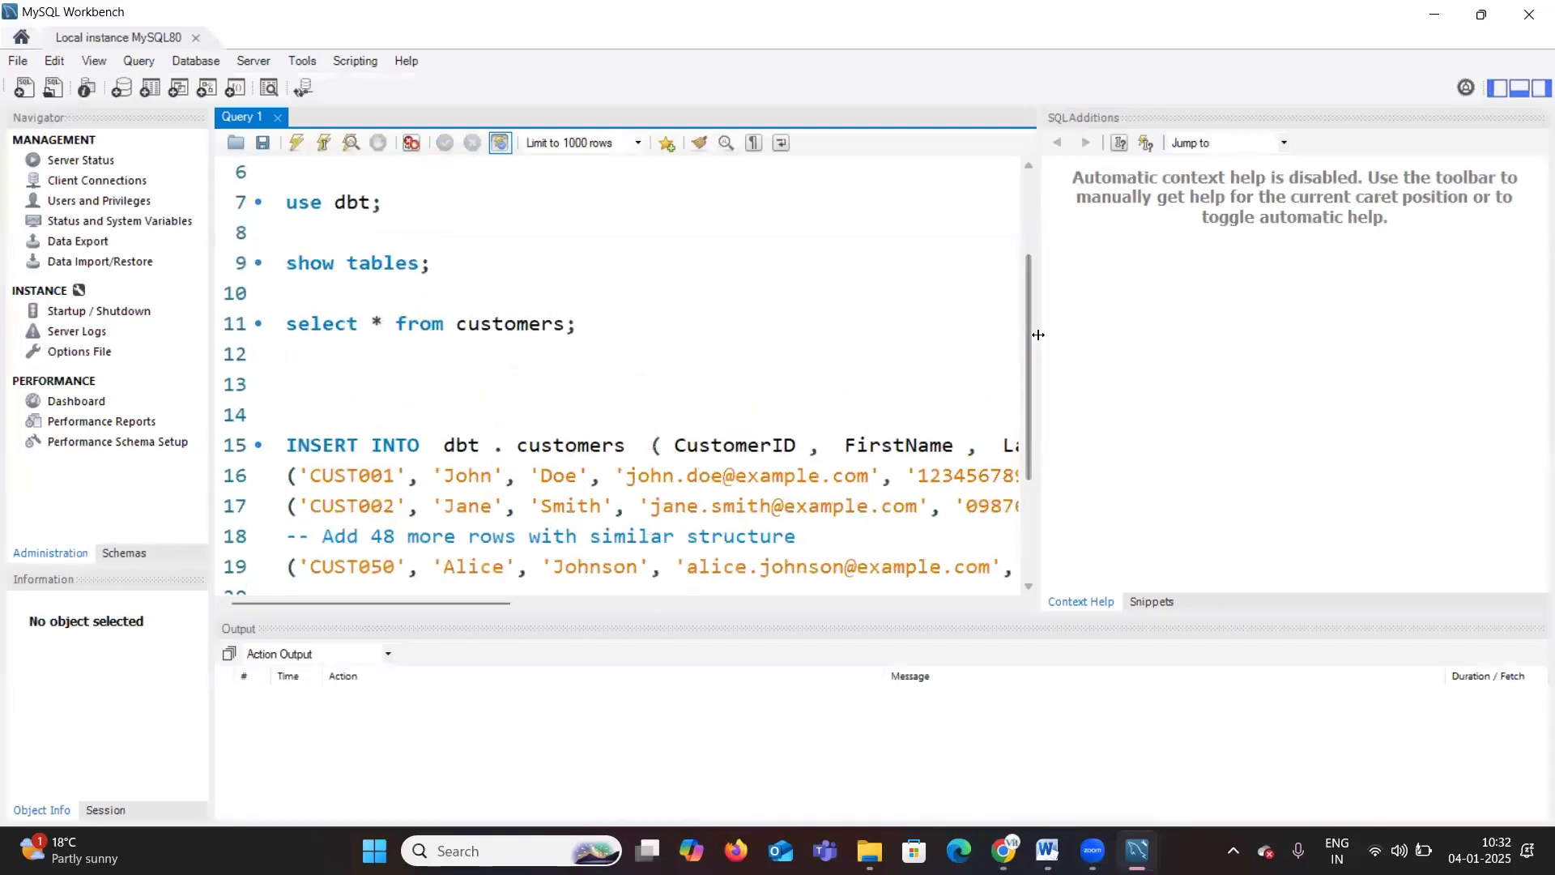
left_click_drag(1039, 336, 1253, 335)
scroll(340, 355, "down", 1)
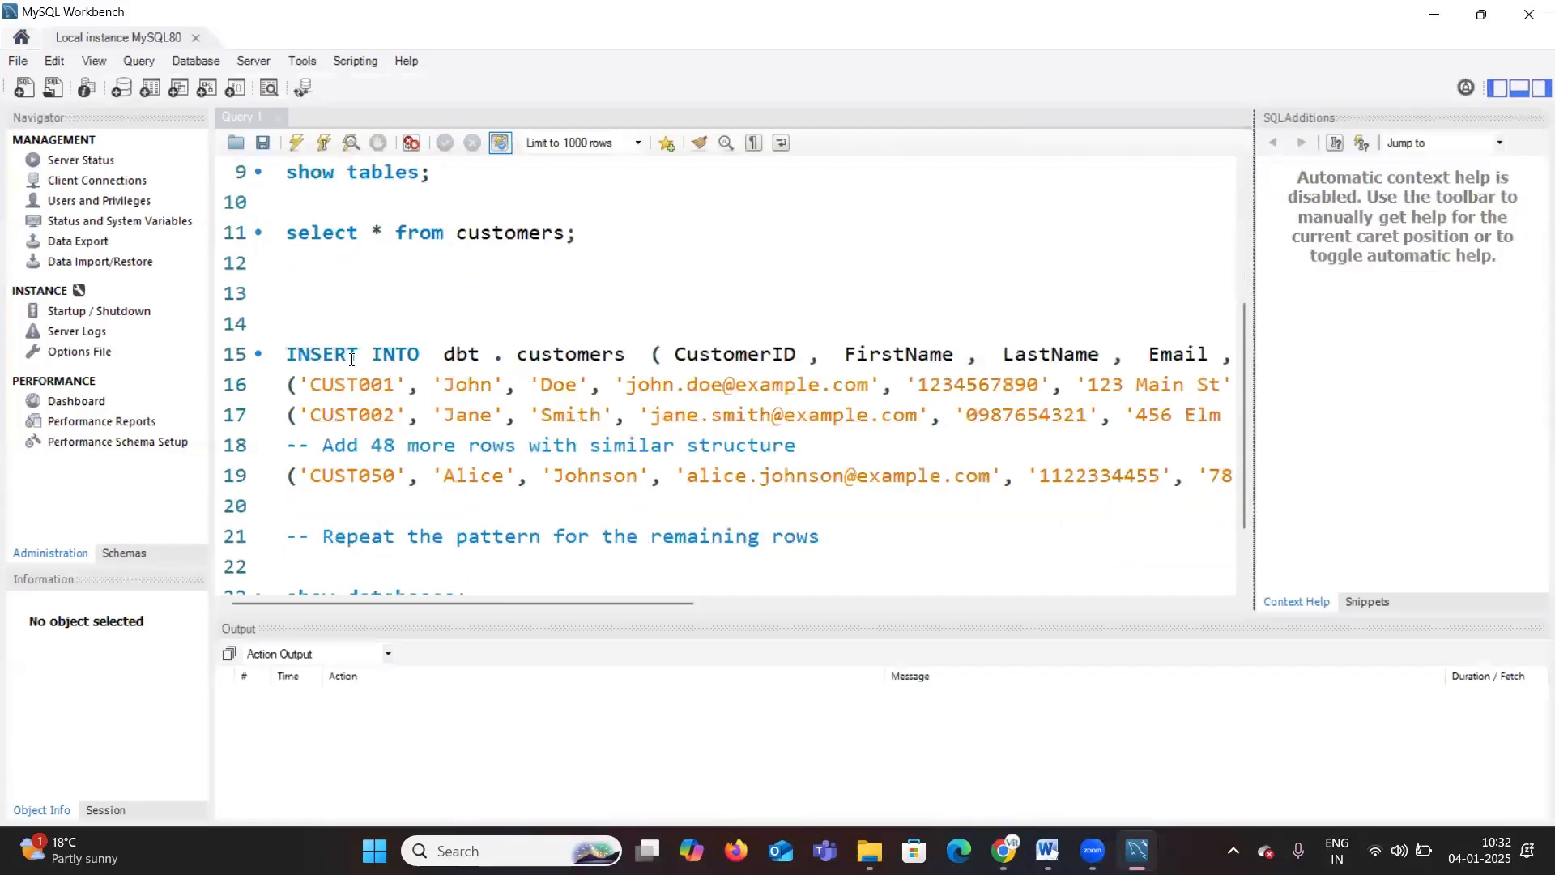
scroll(351, 359, "down", 1)
Step: Open a Command Prompt window with the Run dialog, reposition it and minimize it
key("super+r")
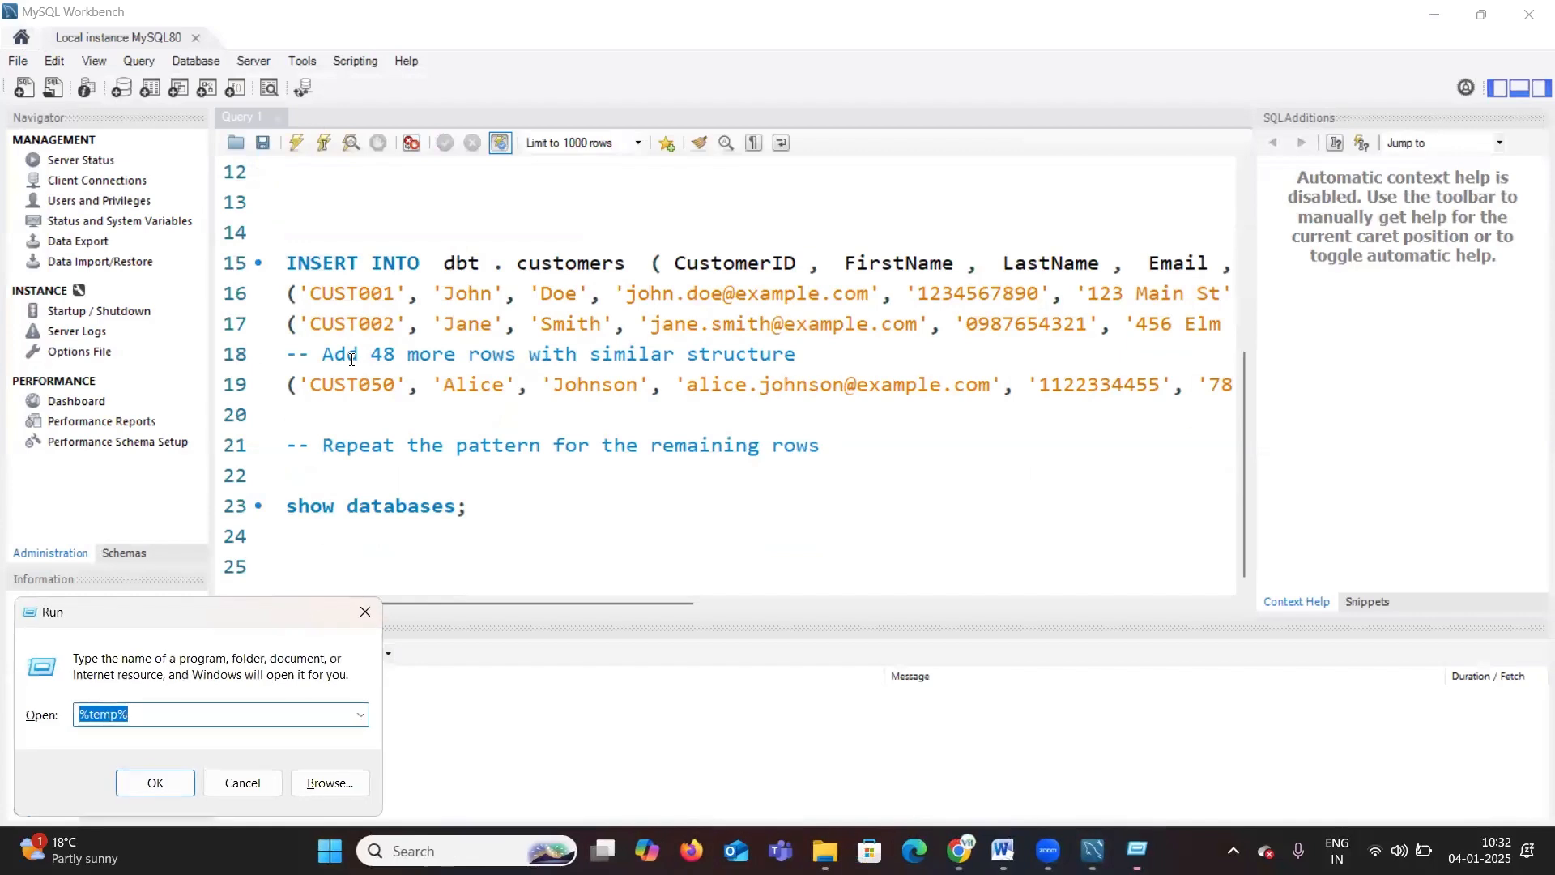
type("cmd")
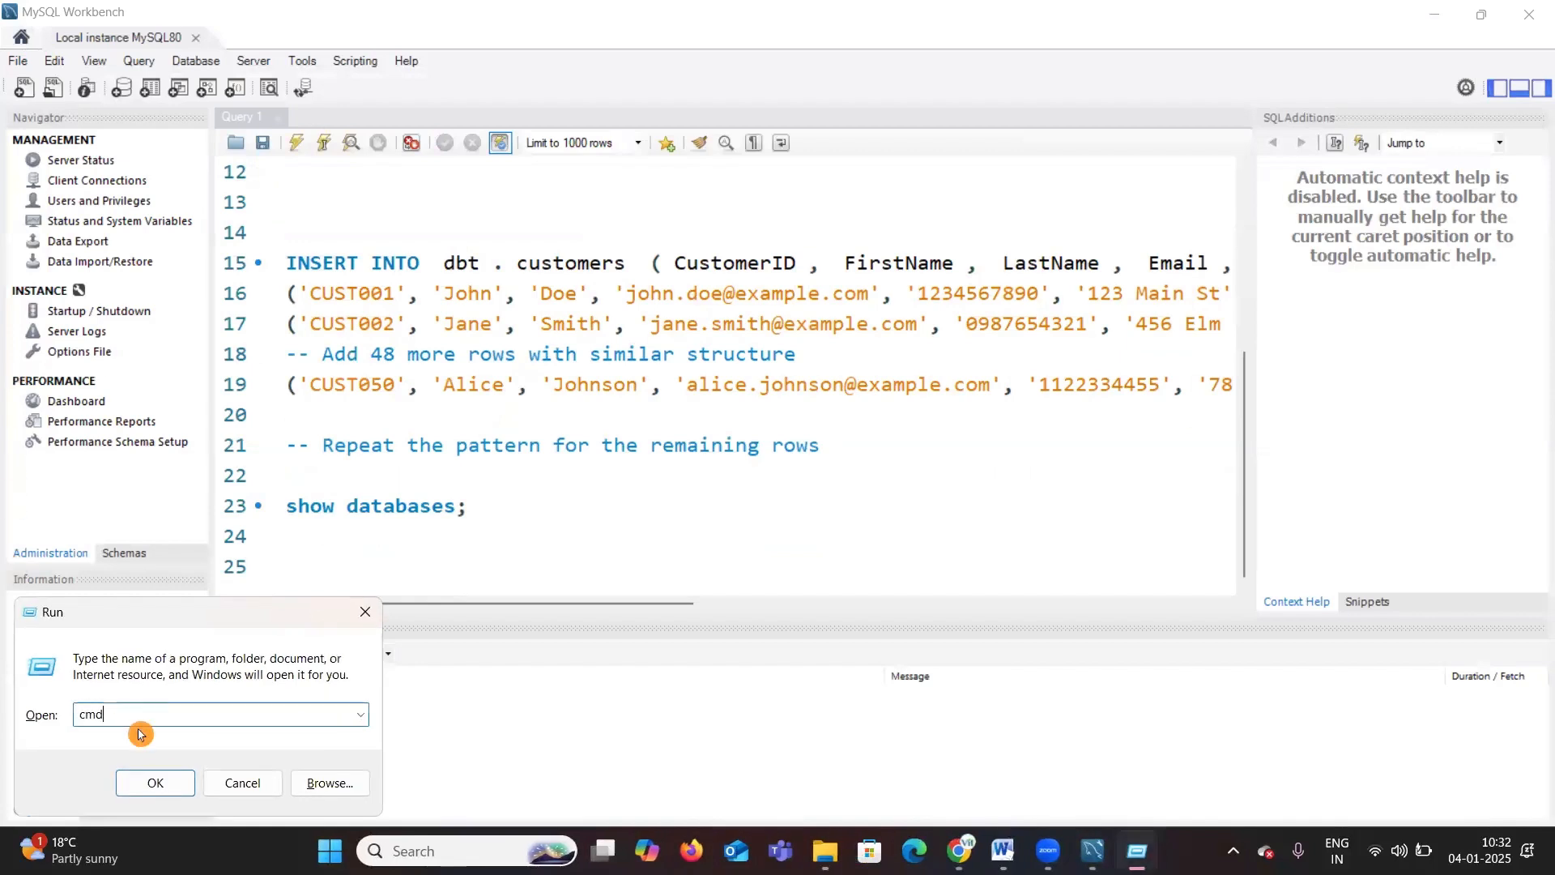
left_click(161, 781)
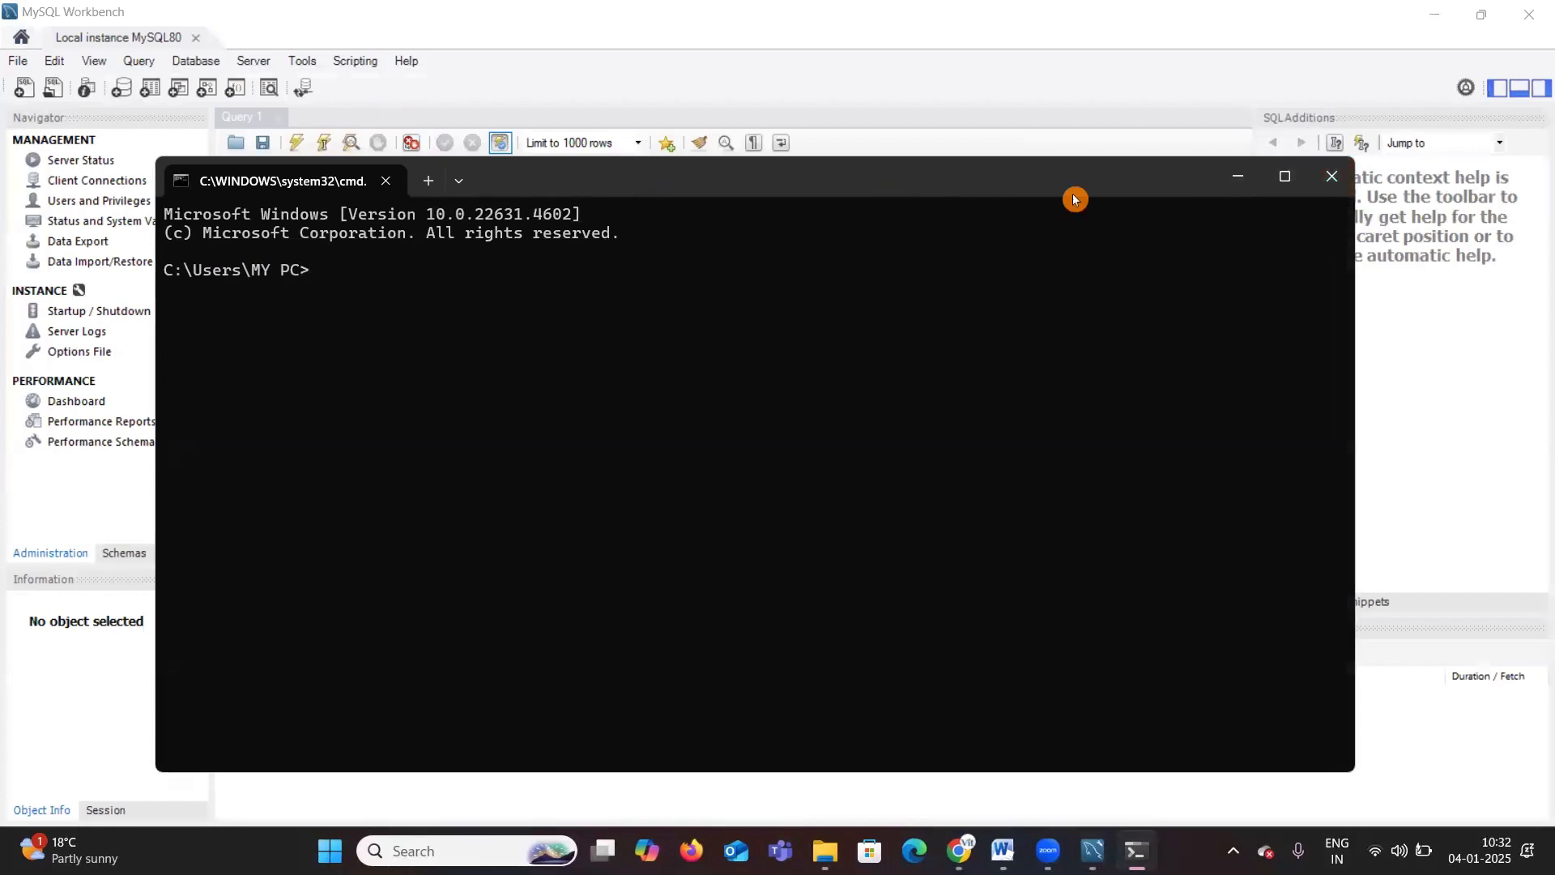
left_click_drag(950, 196, 958, 289)
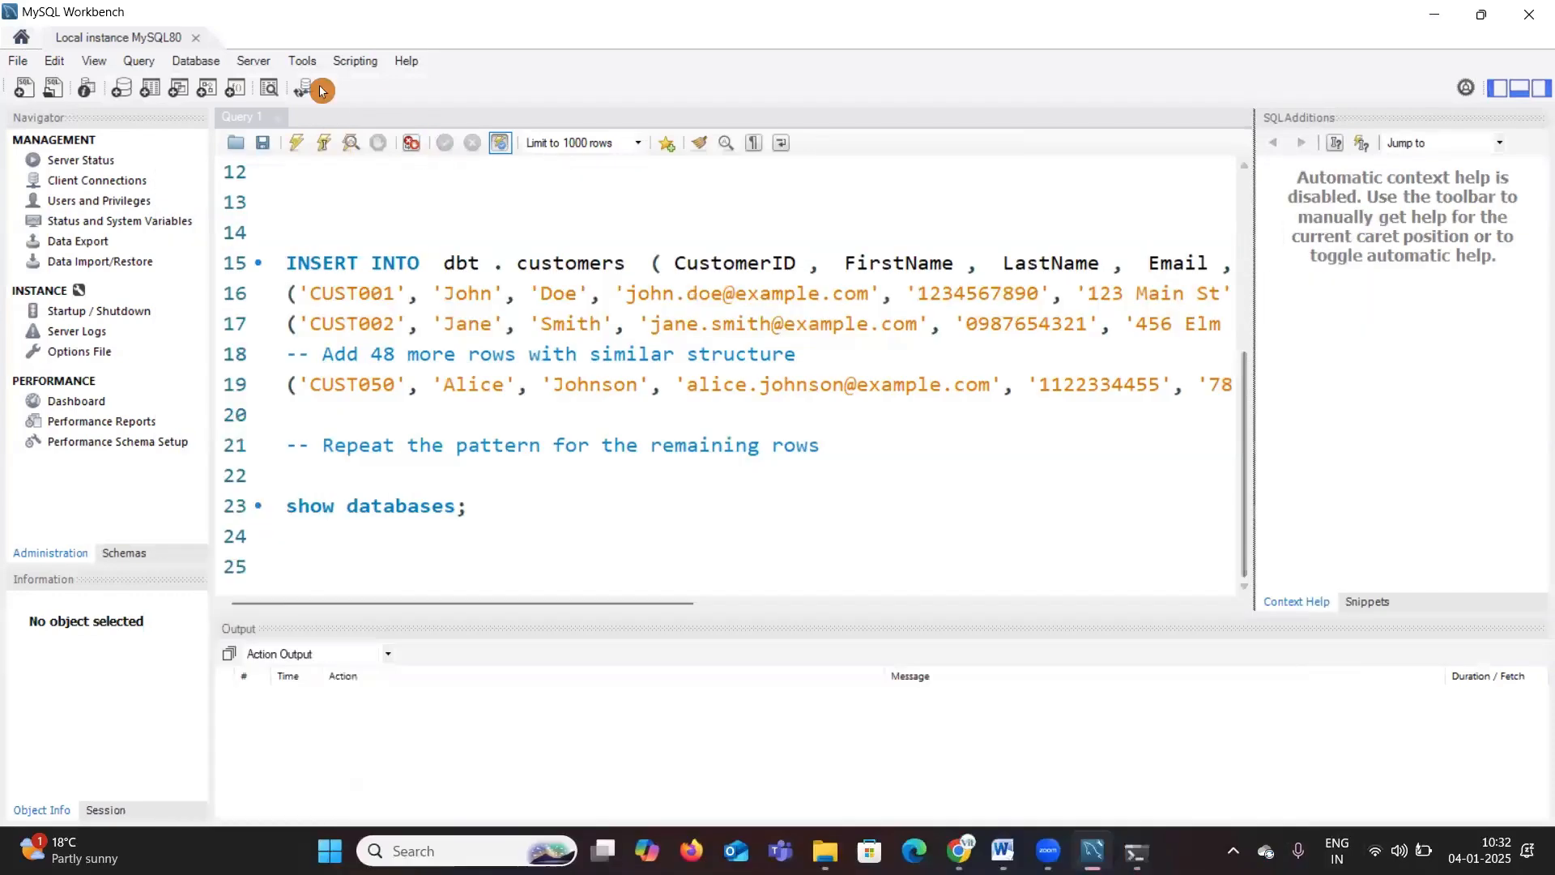
left_click(1247, 271)
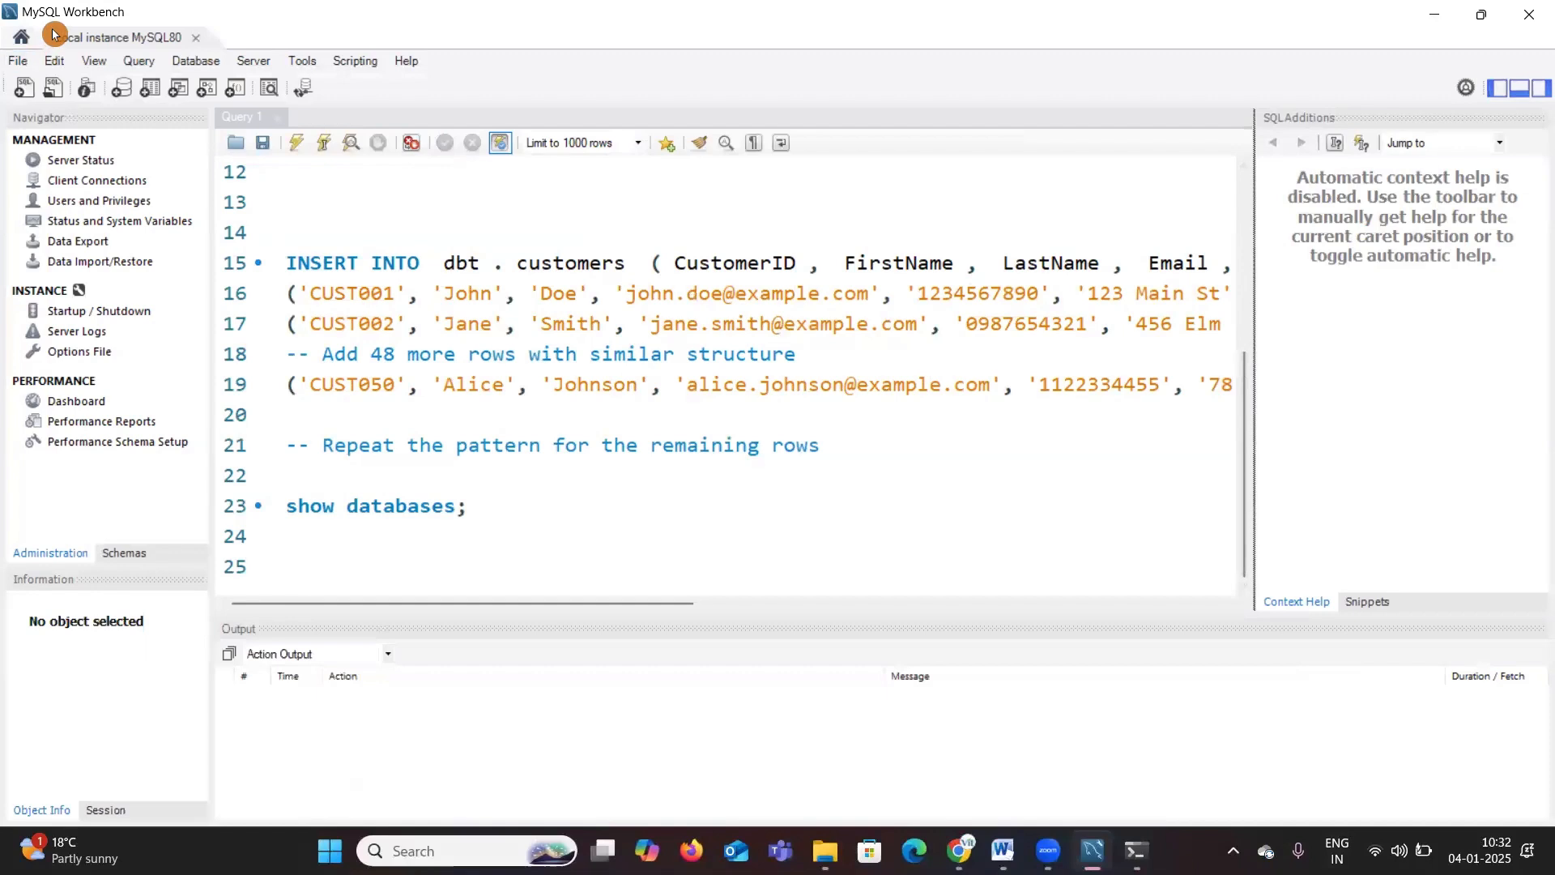
Step: Select only the show databases; statement and execute it
left_click(510, 523)
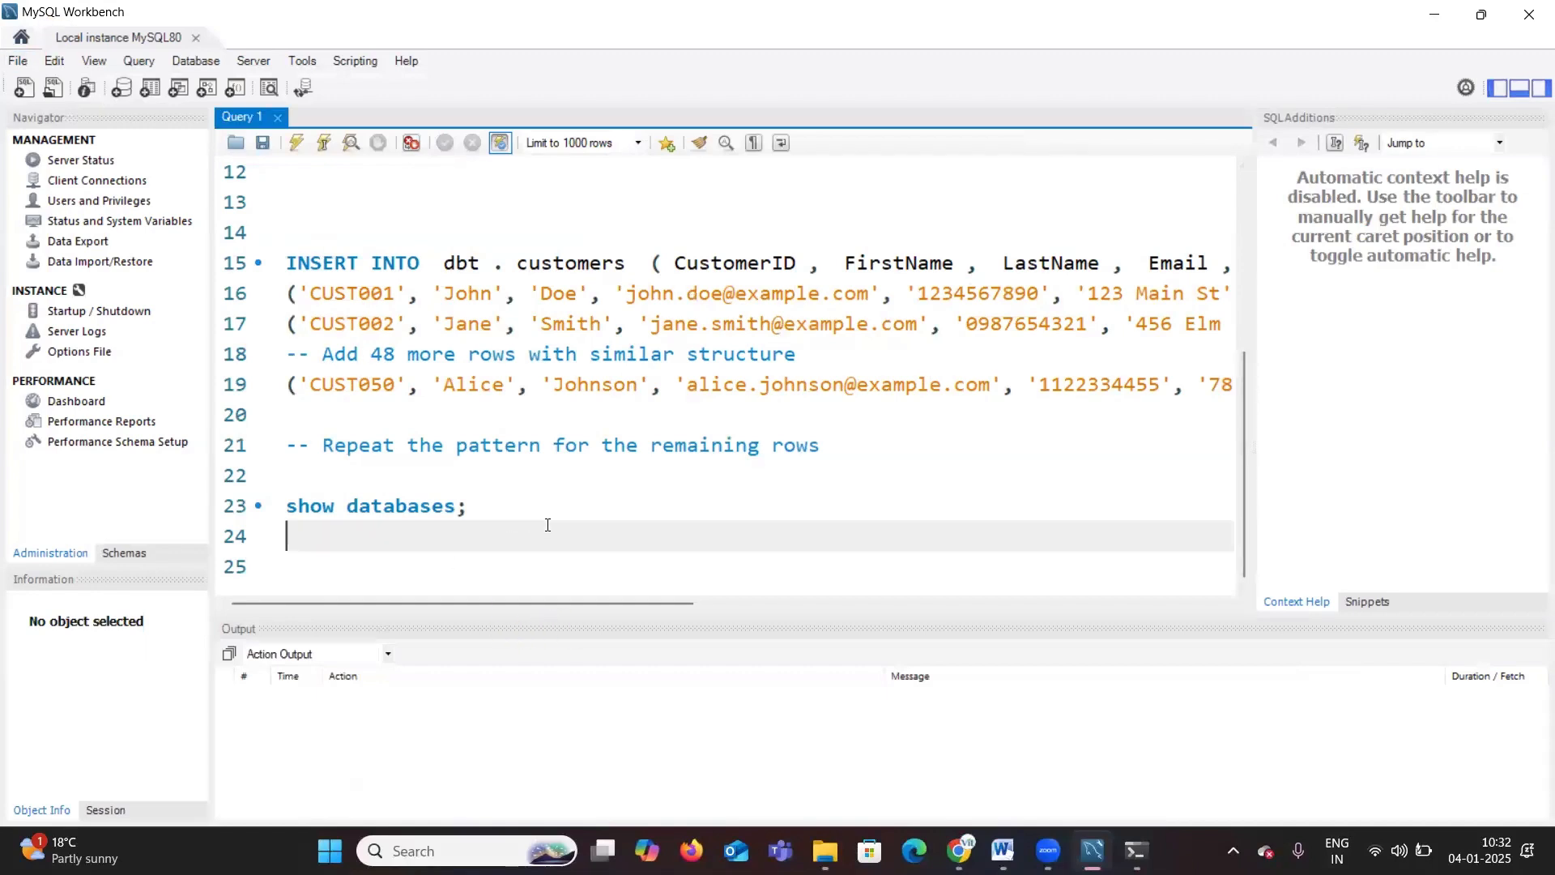
left_click_drag(559, 521, 228, 187)
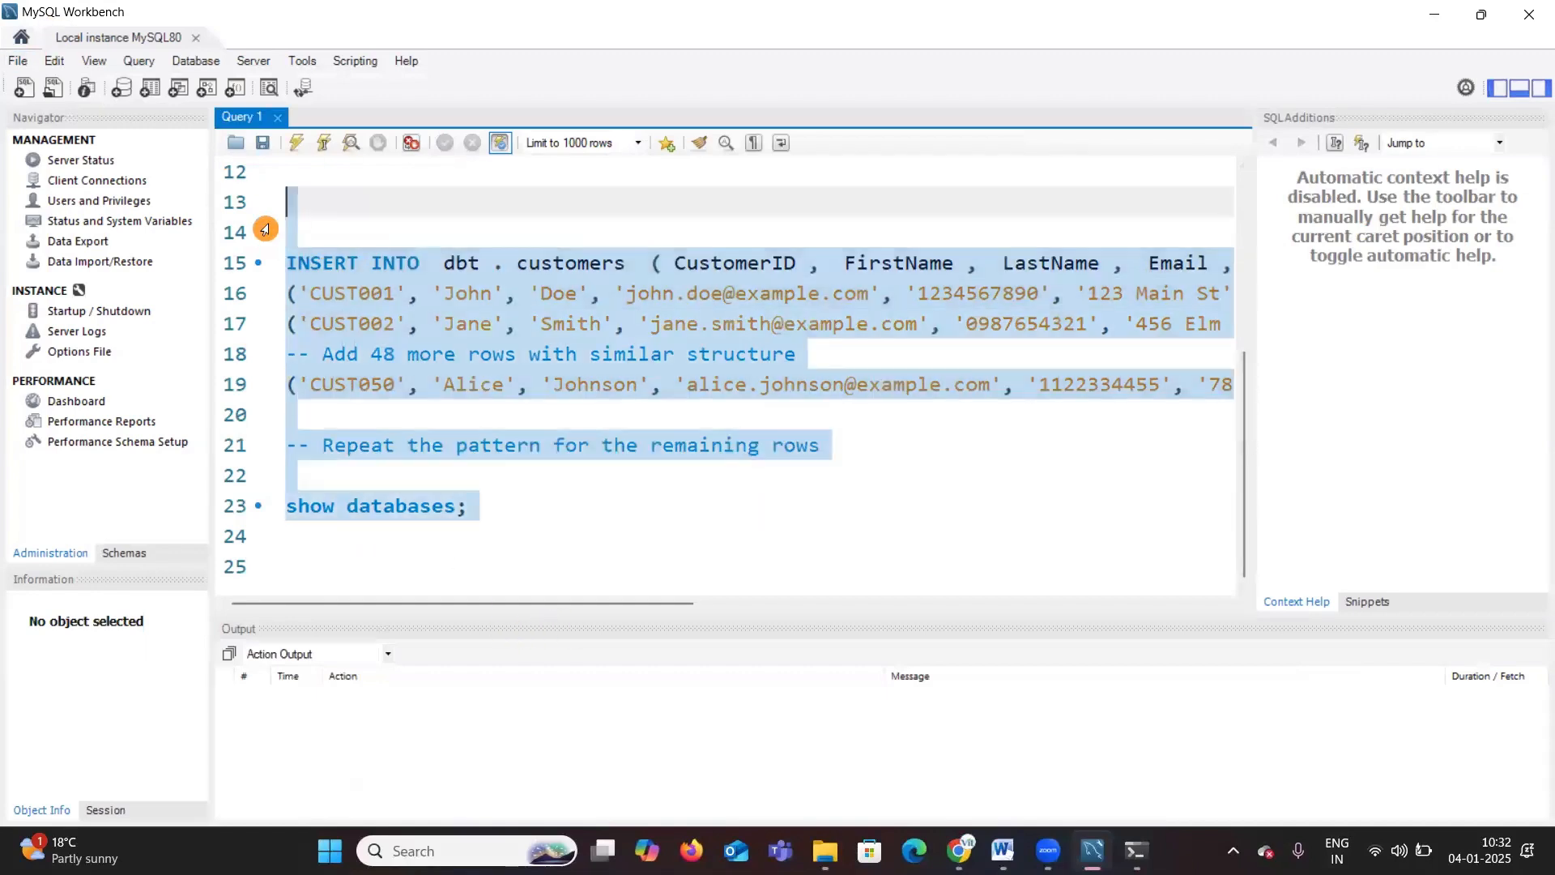
left_click(489, 503)
left_click_drag(493, 501, 283, 504)
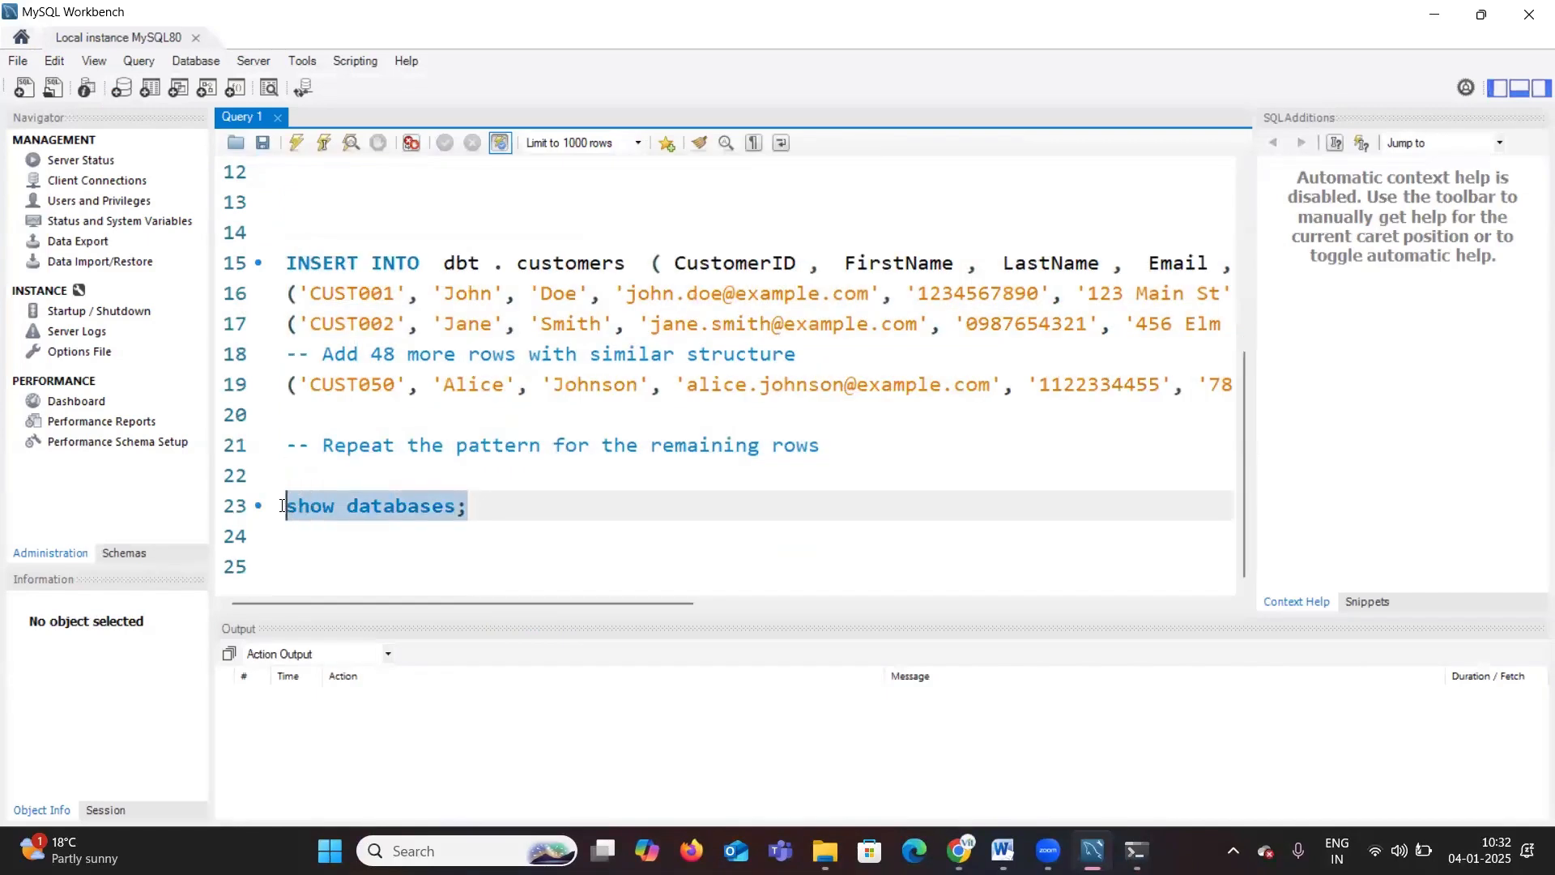
left_click(297, 144)
scroll(332, 532, "down", 1)
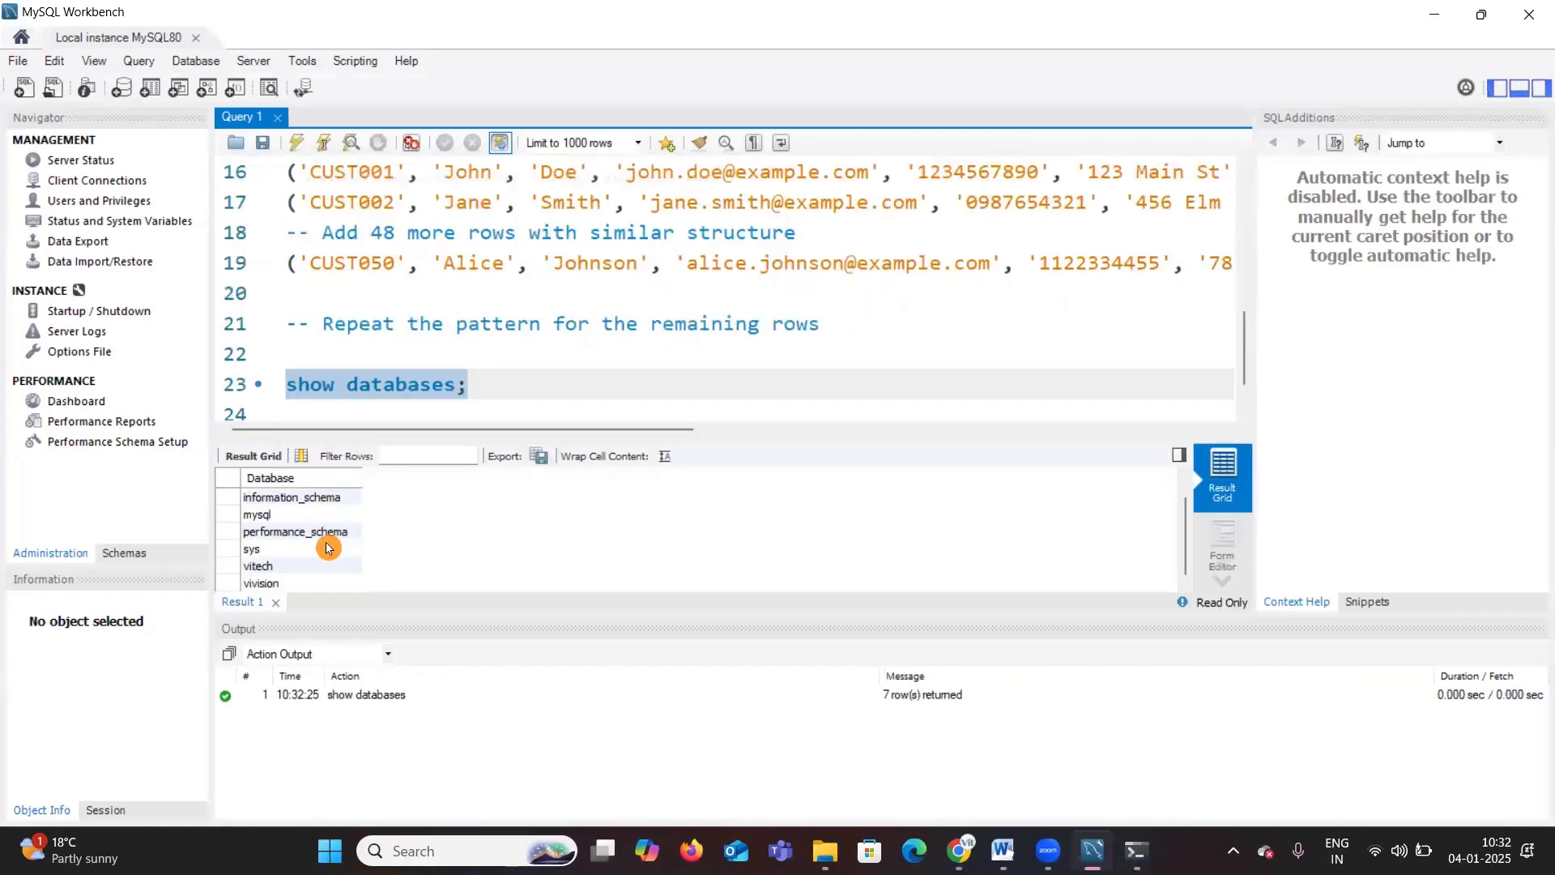
left_click(1137, 850)
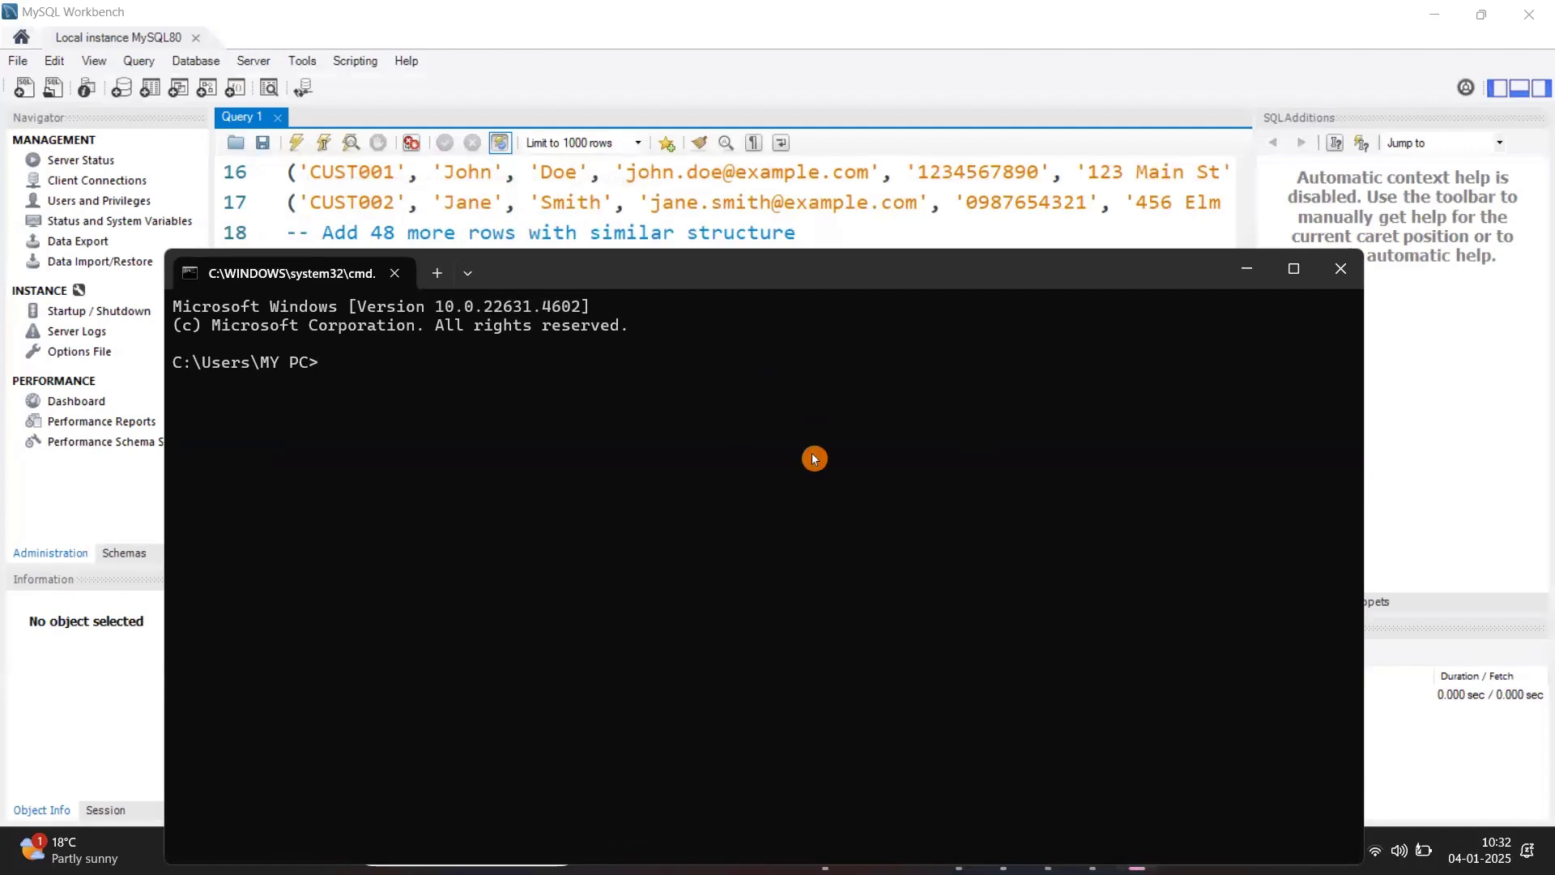
left_click(1247, 270)
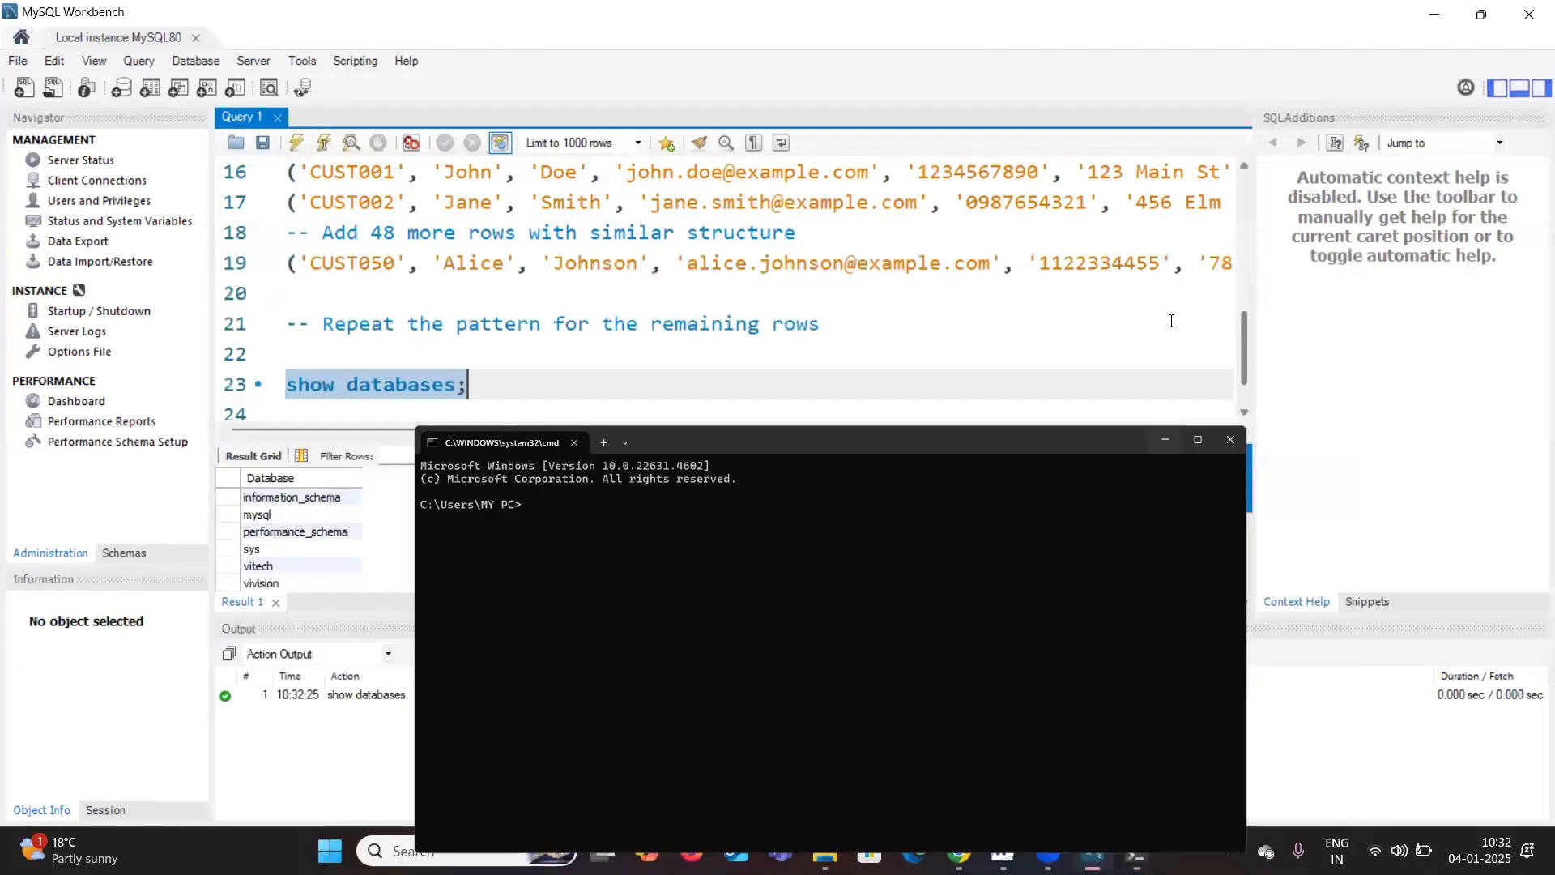
left_click(1434, 19)
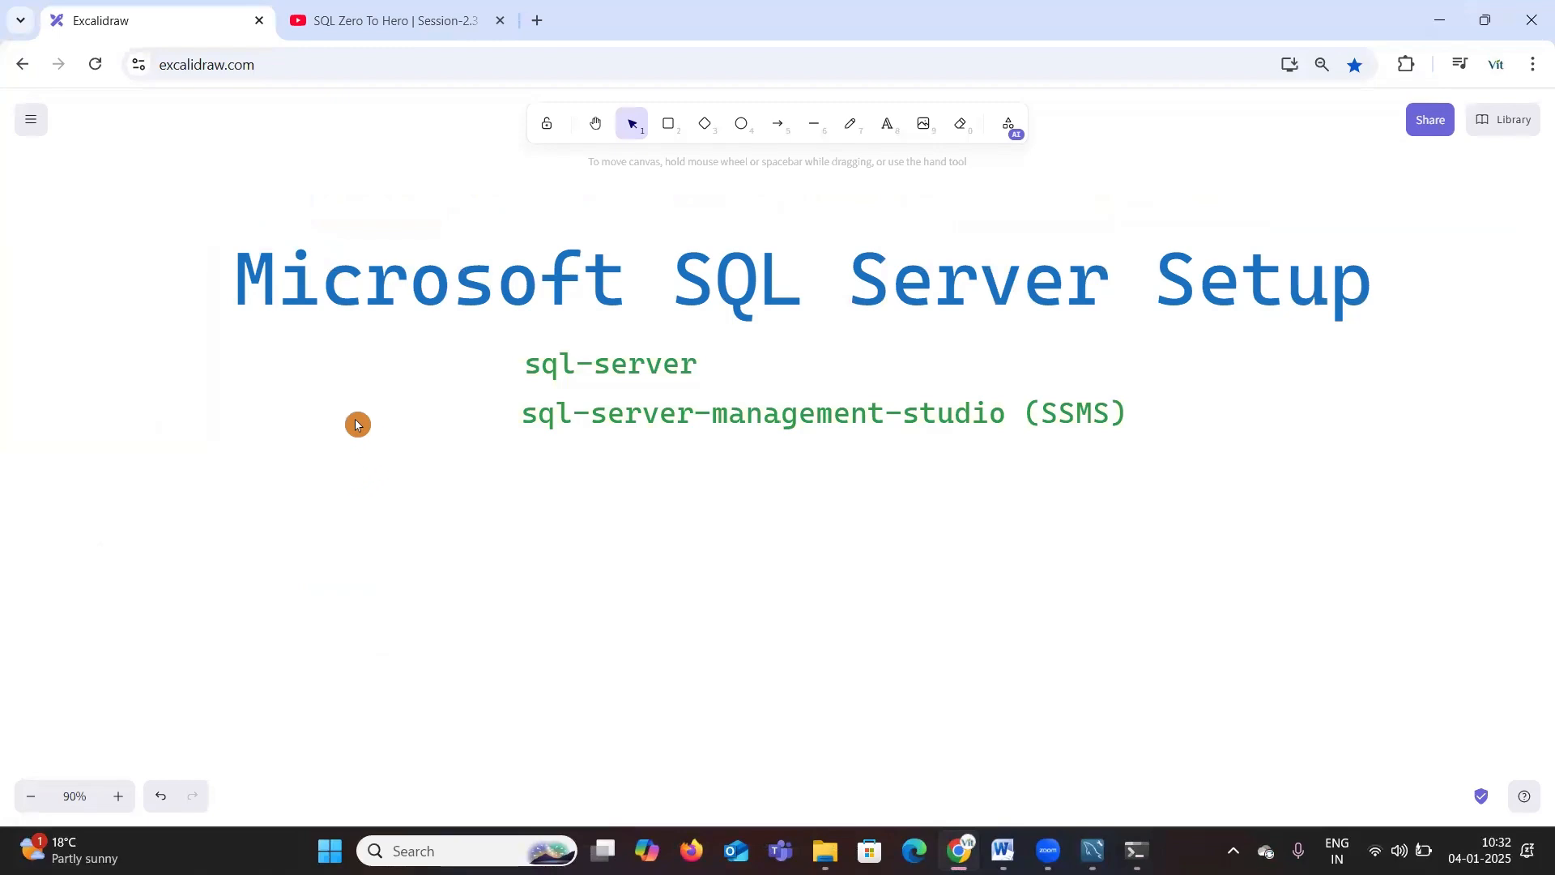
Step: Review the SQL Zero To Hero playlist on the YouTube tab, then return to the Excalidraw tab
left_click(340, 20)
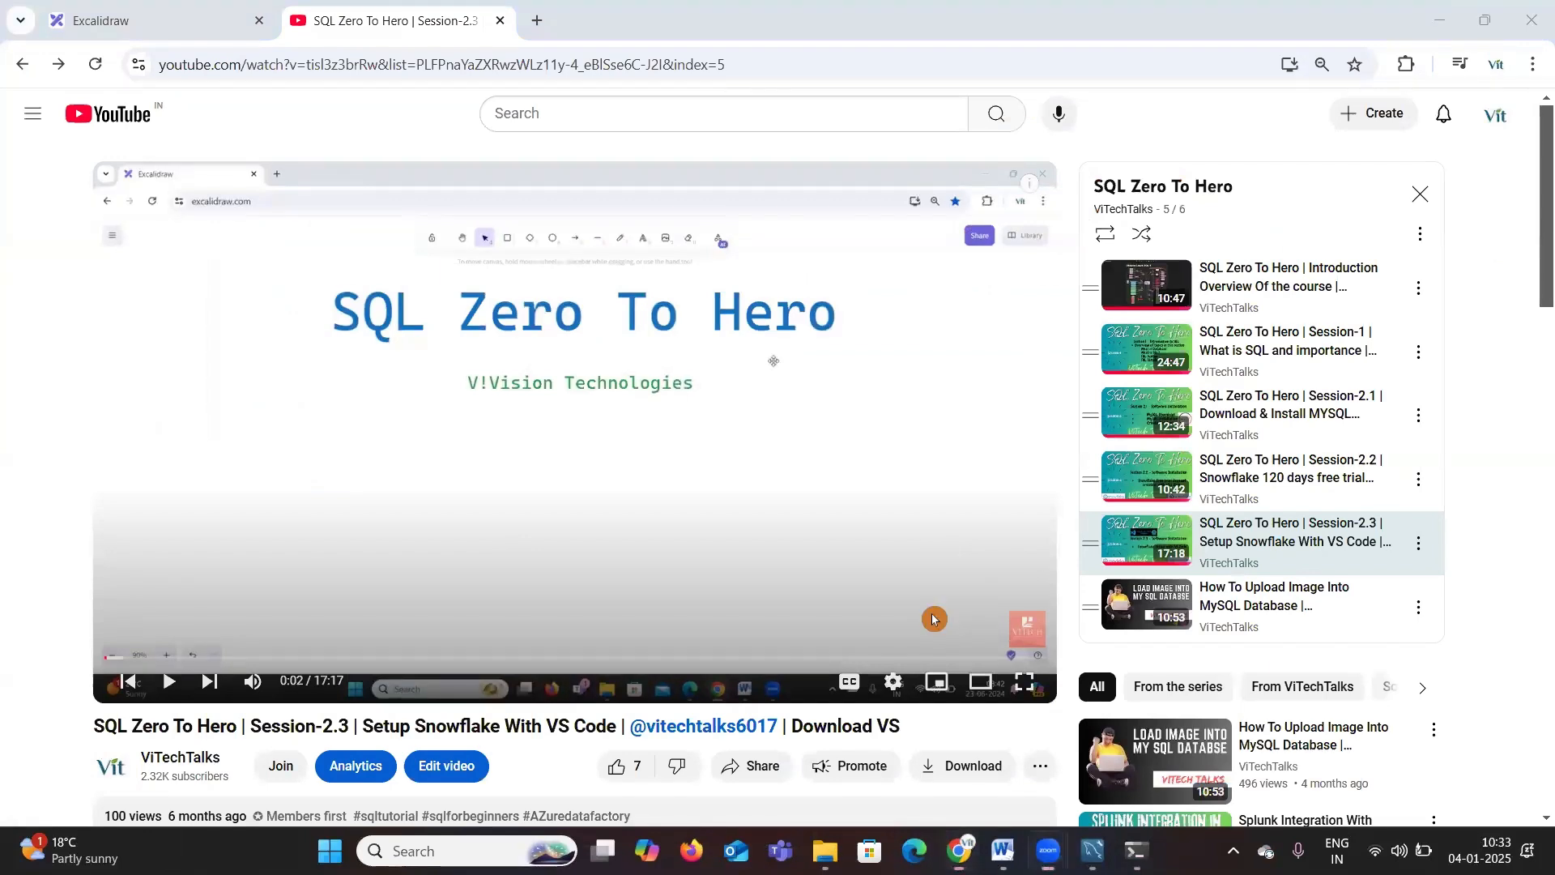
mouse_move(1367, 321)
left_mouse_down()
mouse_move(1054, 341)
mouse_move(1300, 395)
mouse_move(1458, 328)
mouse_move(1338, 321)
left_mouse_up()
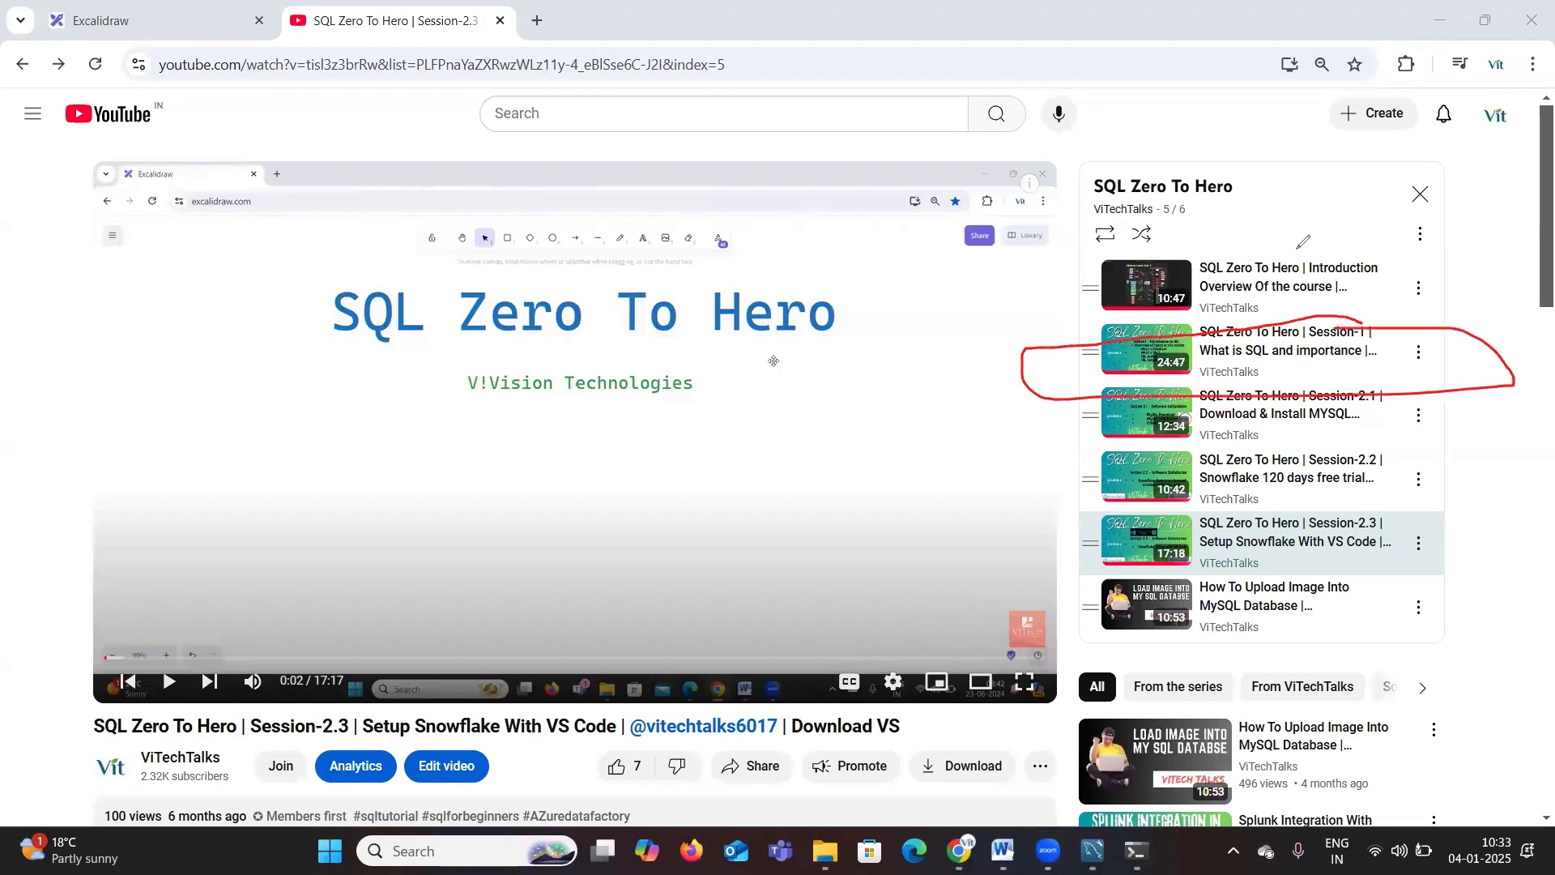
left_click_drag(1079, 195, 1134, 161)
left_click_drag(1391, 337, 1437, 271)
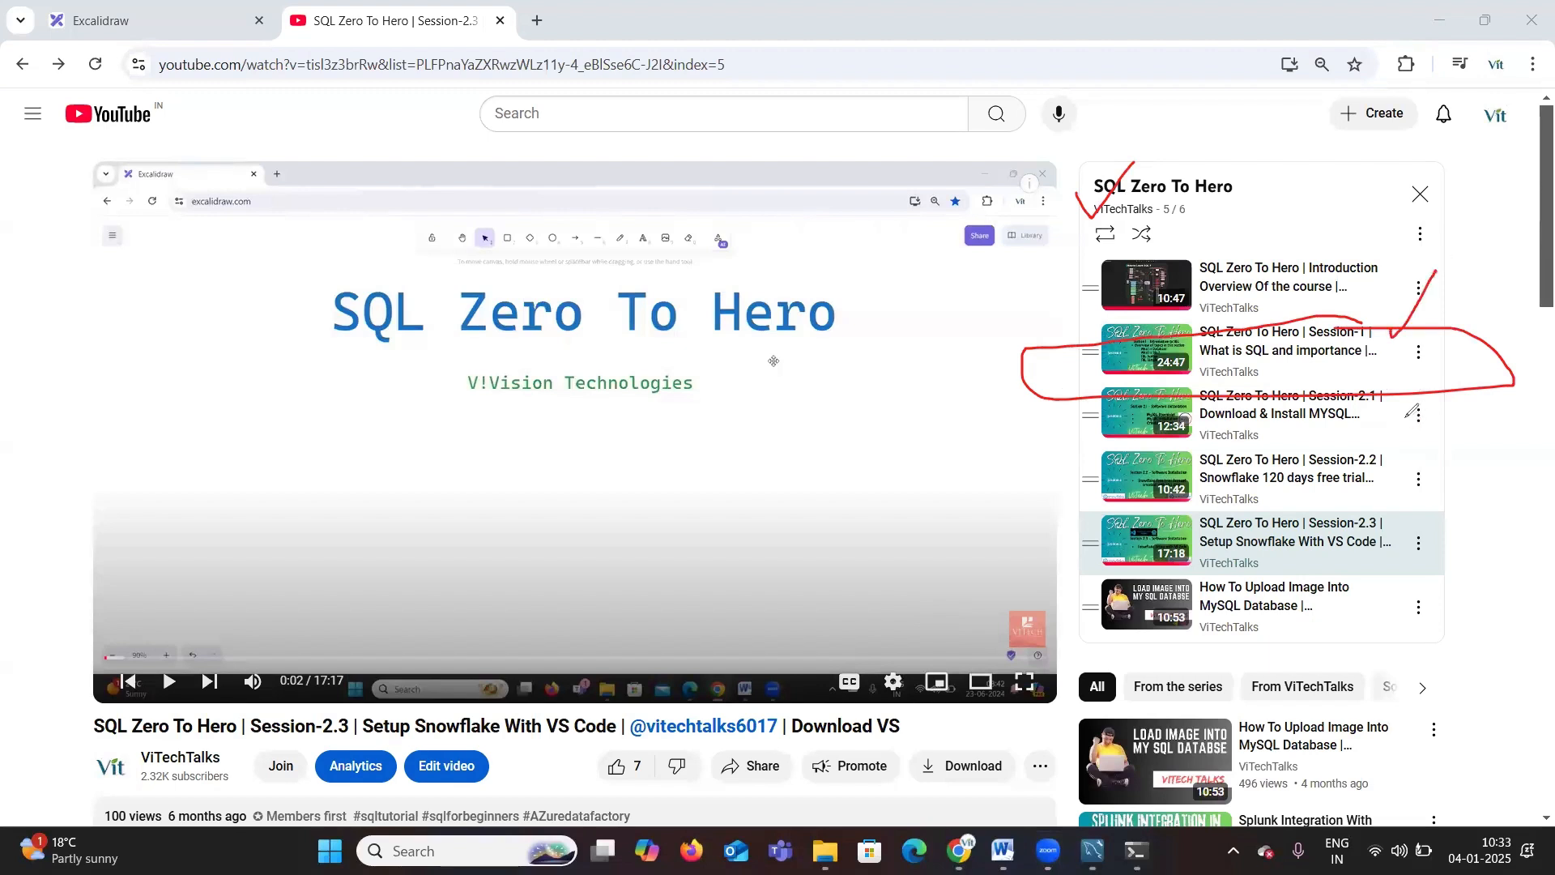
mouse_move(1458, 374)
left_mouse_down()
mouse_move(1410, 442)
mouse_move(1452, 465)
left_mouse_up()
left_click_drag(1438, 581, 1458, 530)
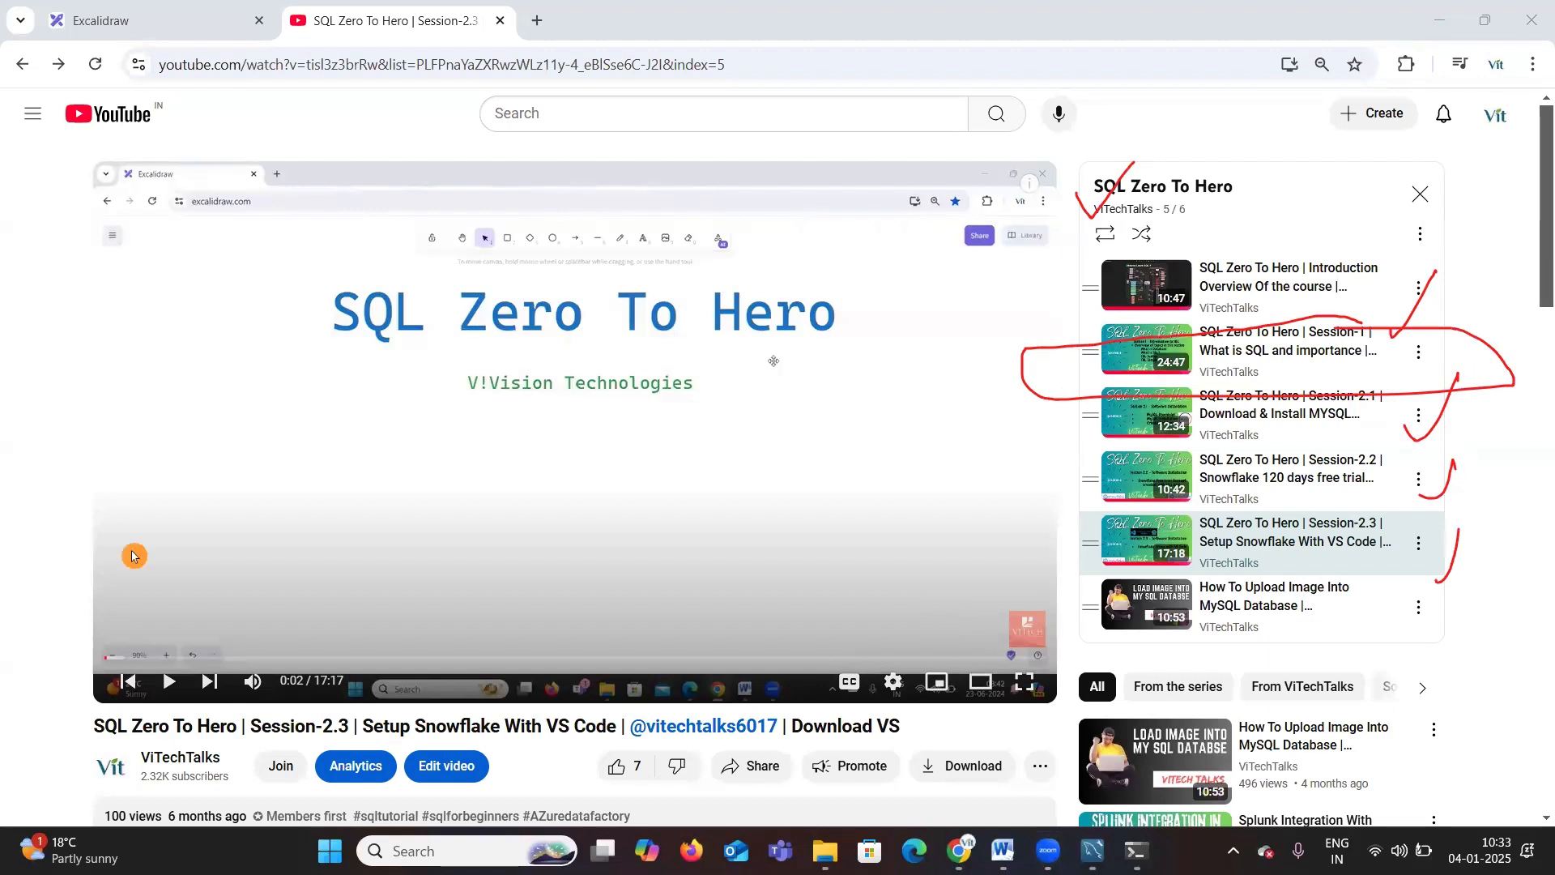
left_click(185, 26)
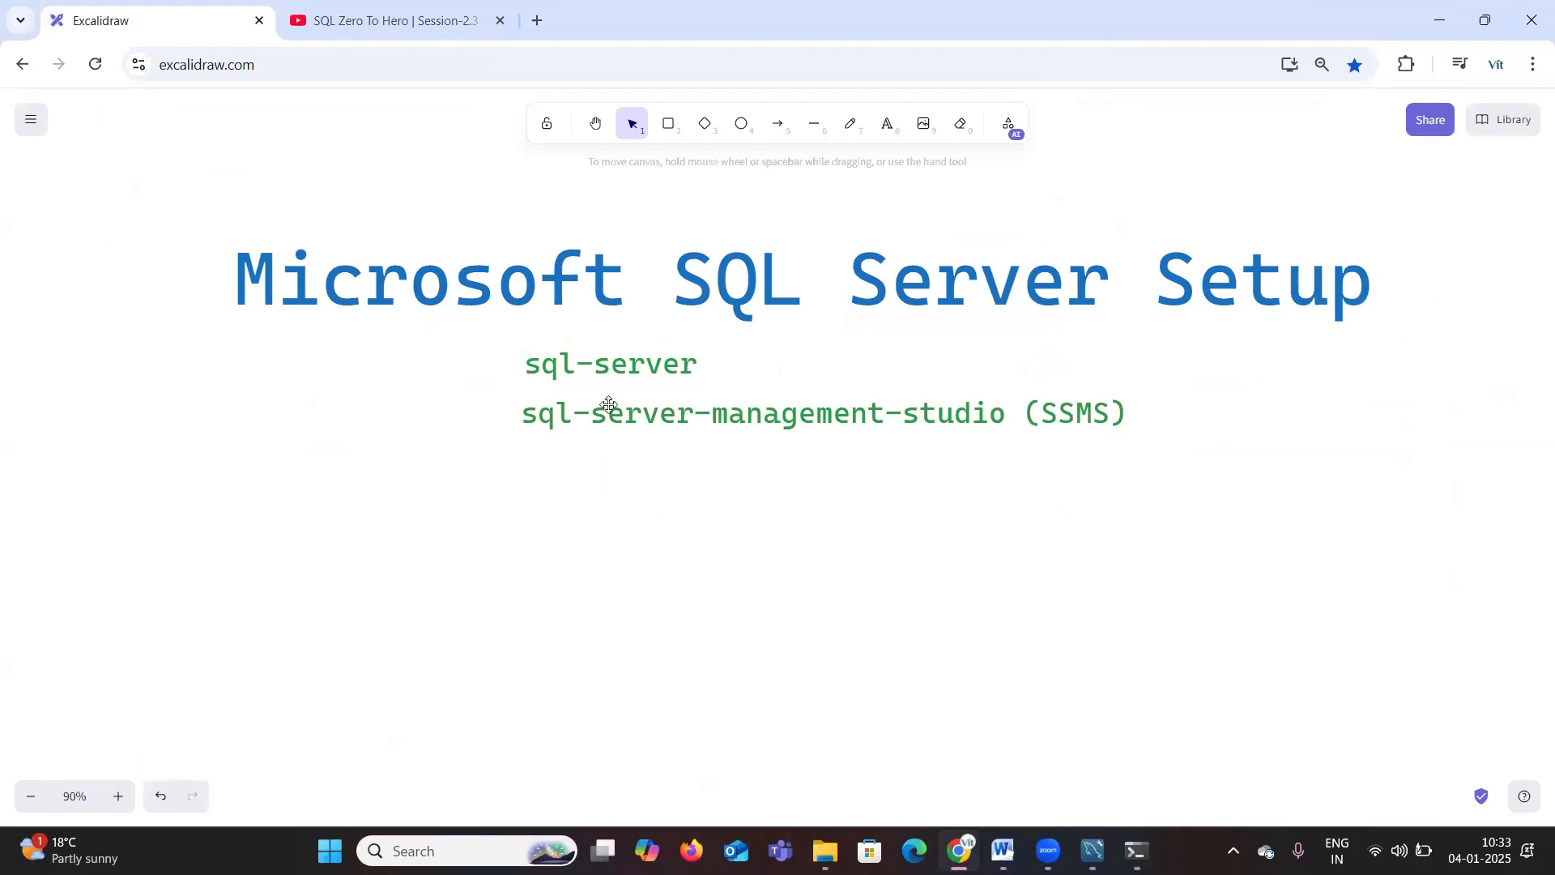
Step: In a new browser tab, search Google for ms sql server download
left_click(542, 27)
left_click(512, 402)
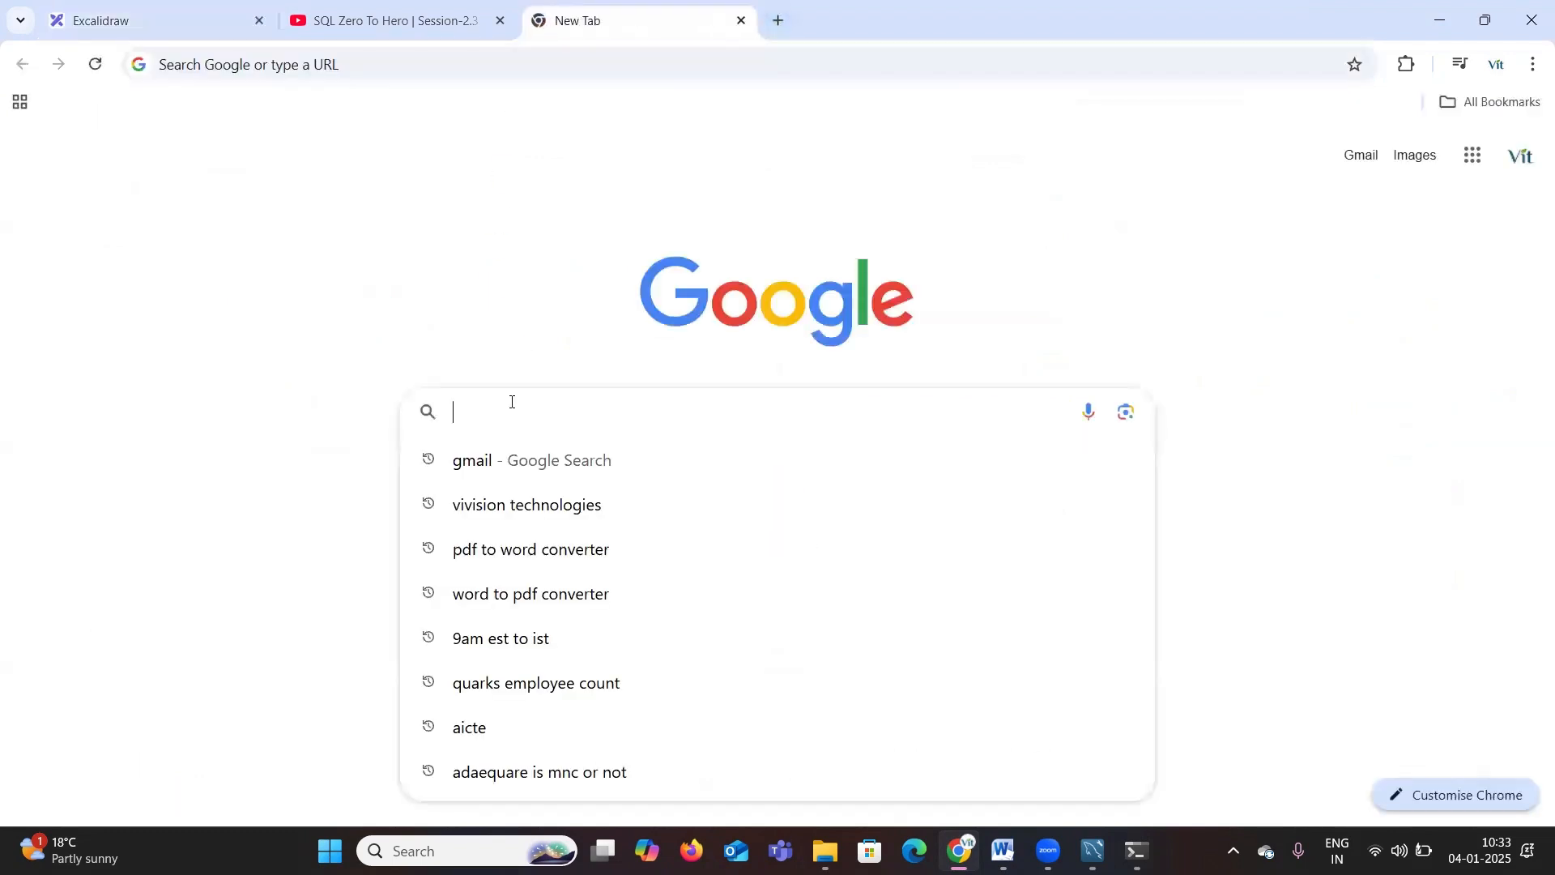
type("ms sql")
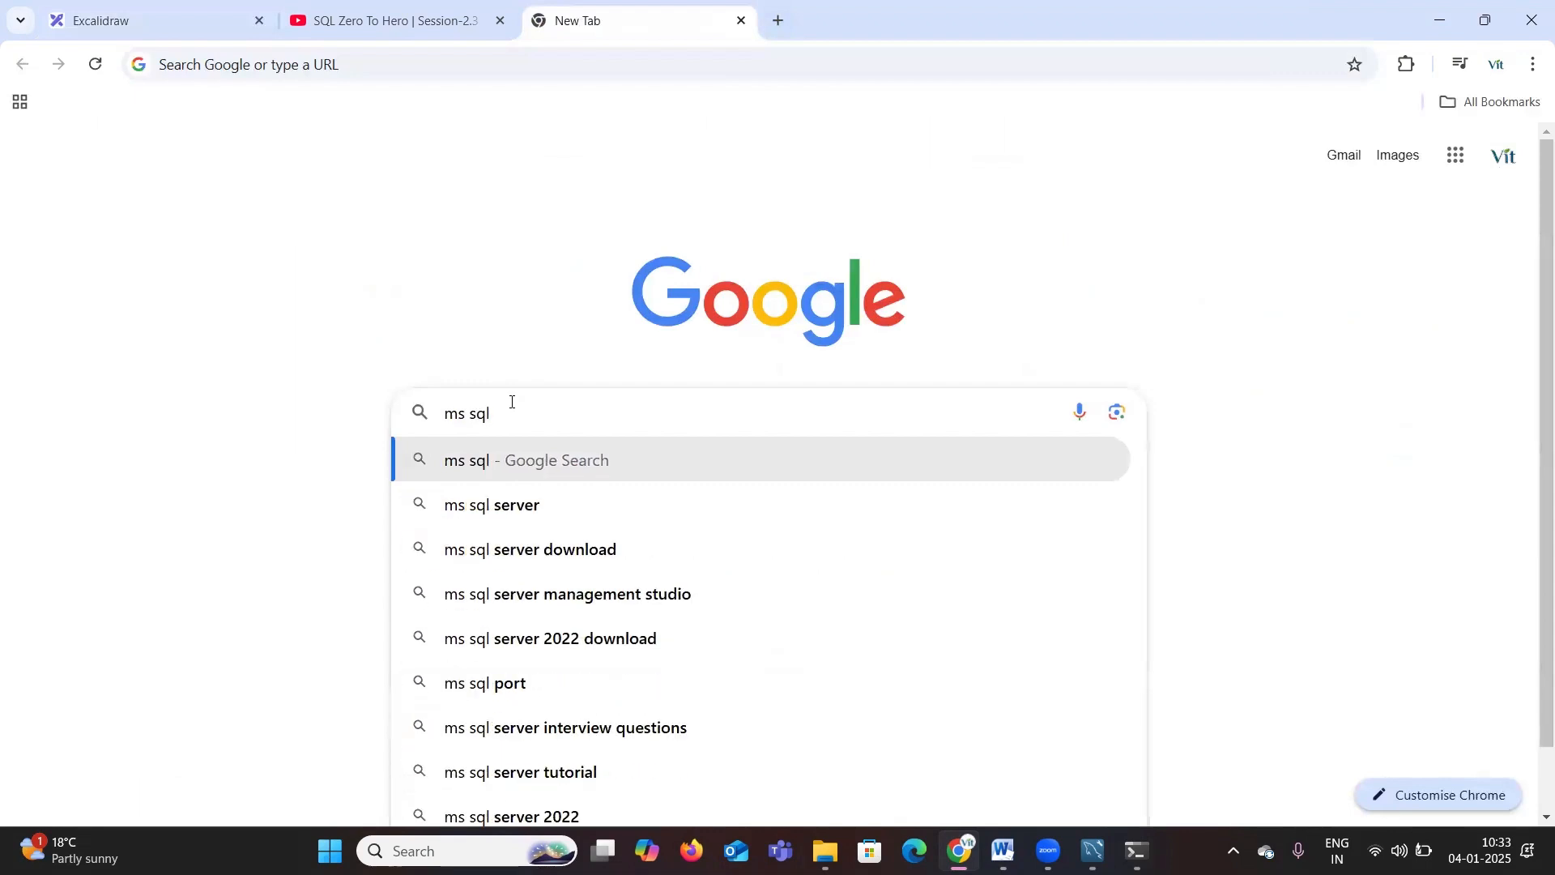
left_click(512, 401)
type("s")
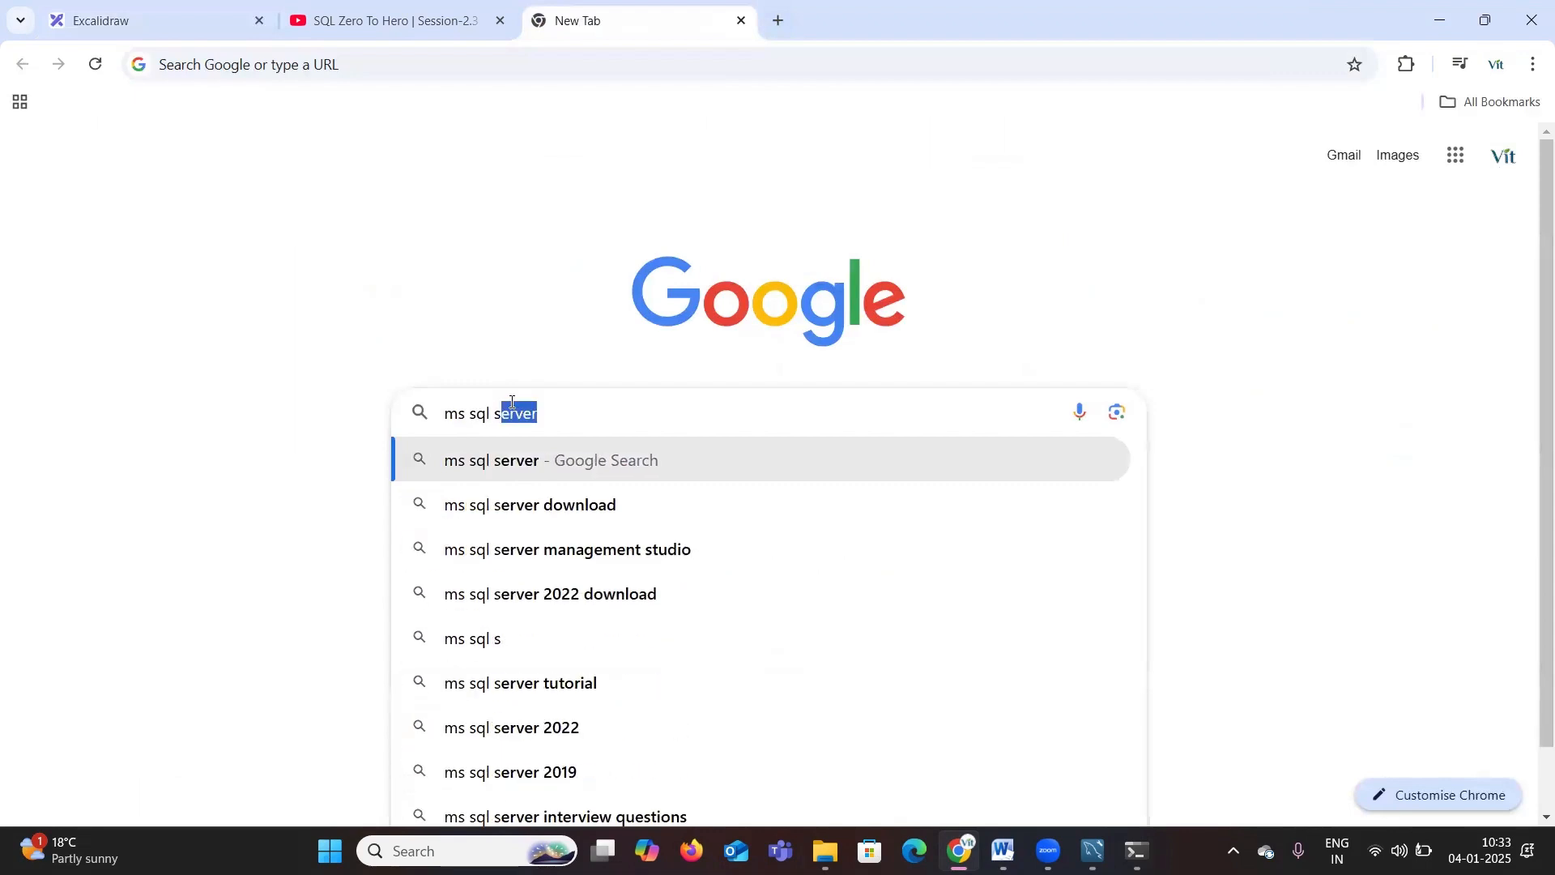
type("erver dow")
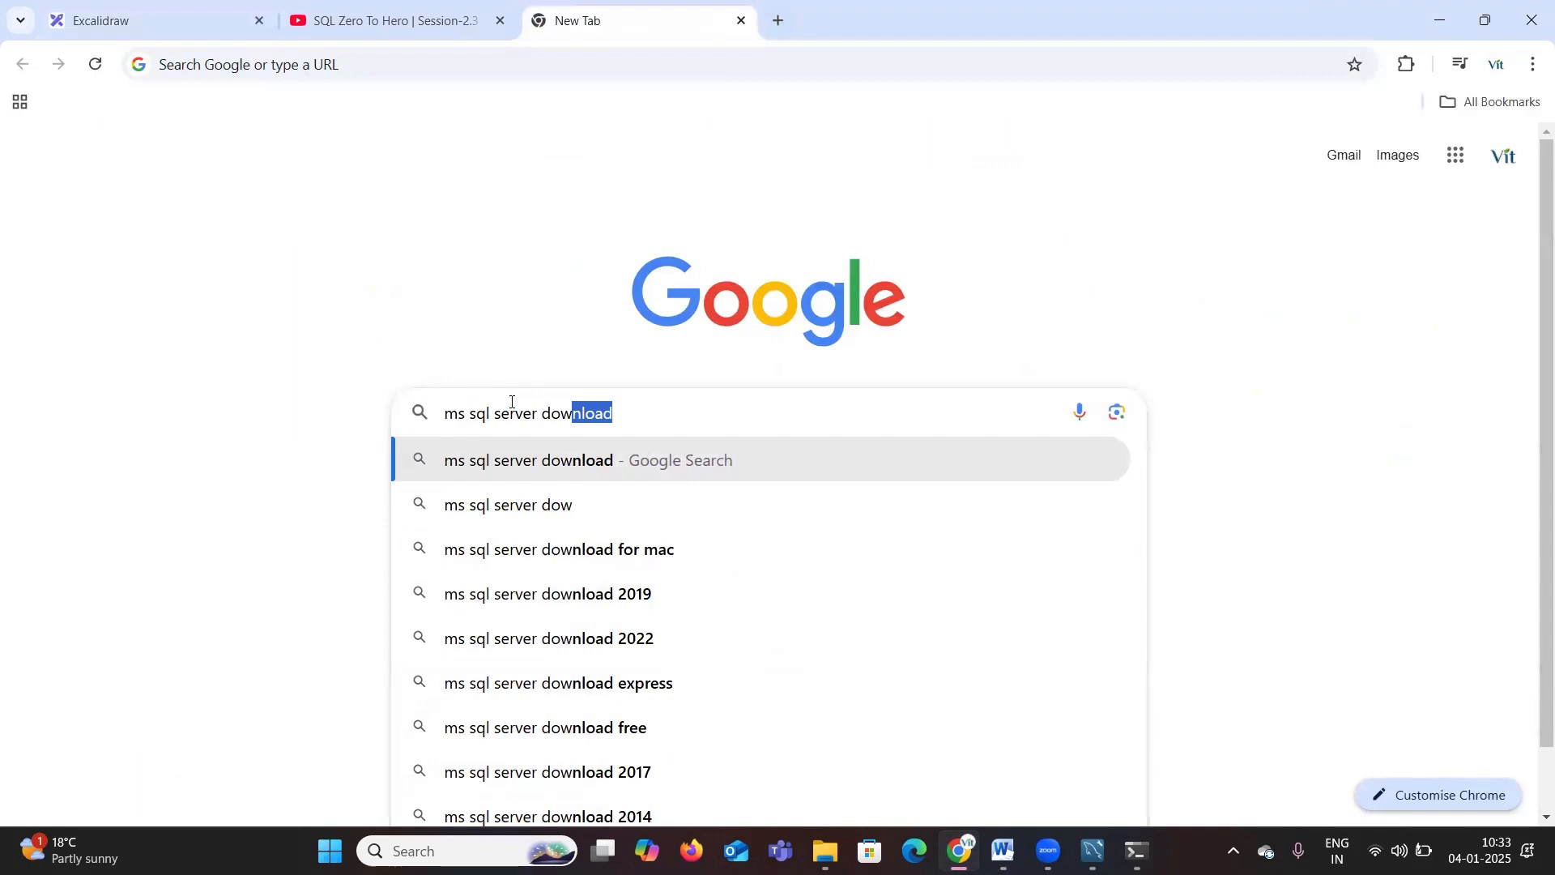
key("Return")
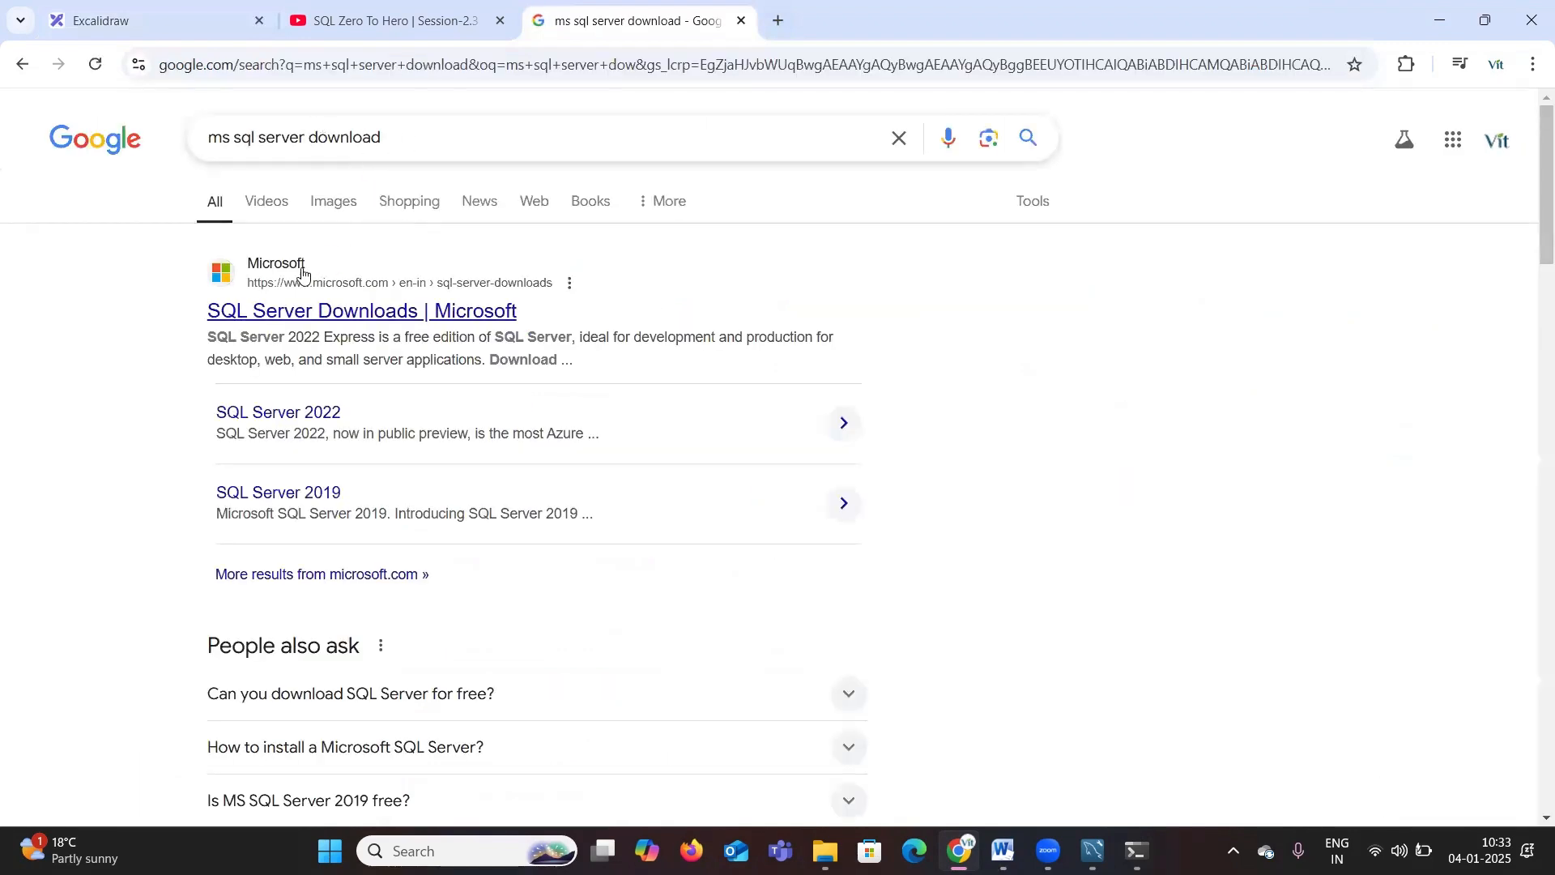
Step: Open the SQL Server Downloads | Microsoft result in a new tab and switch to it
right_click(277, 322)
left_click(332, 339)
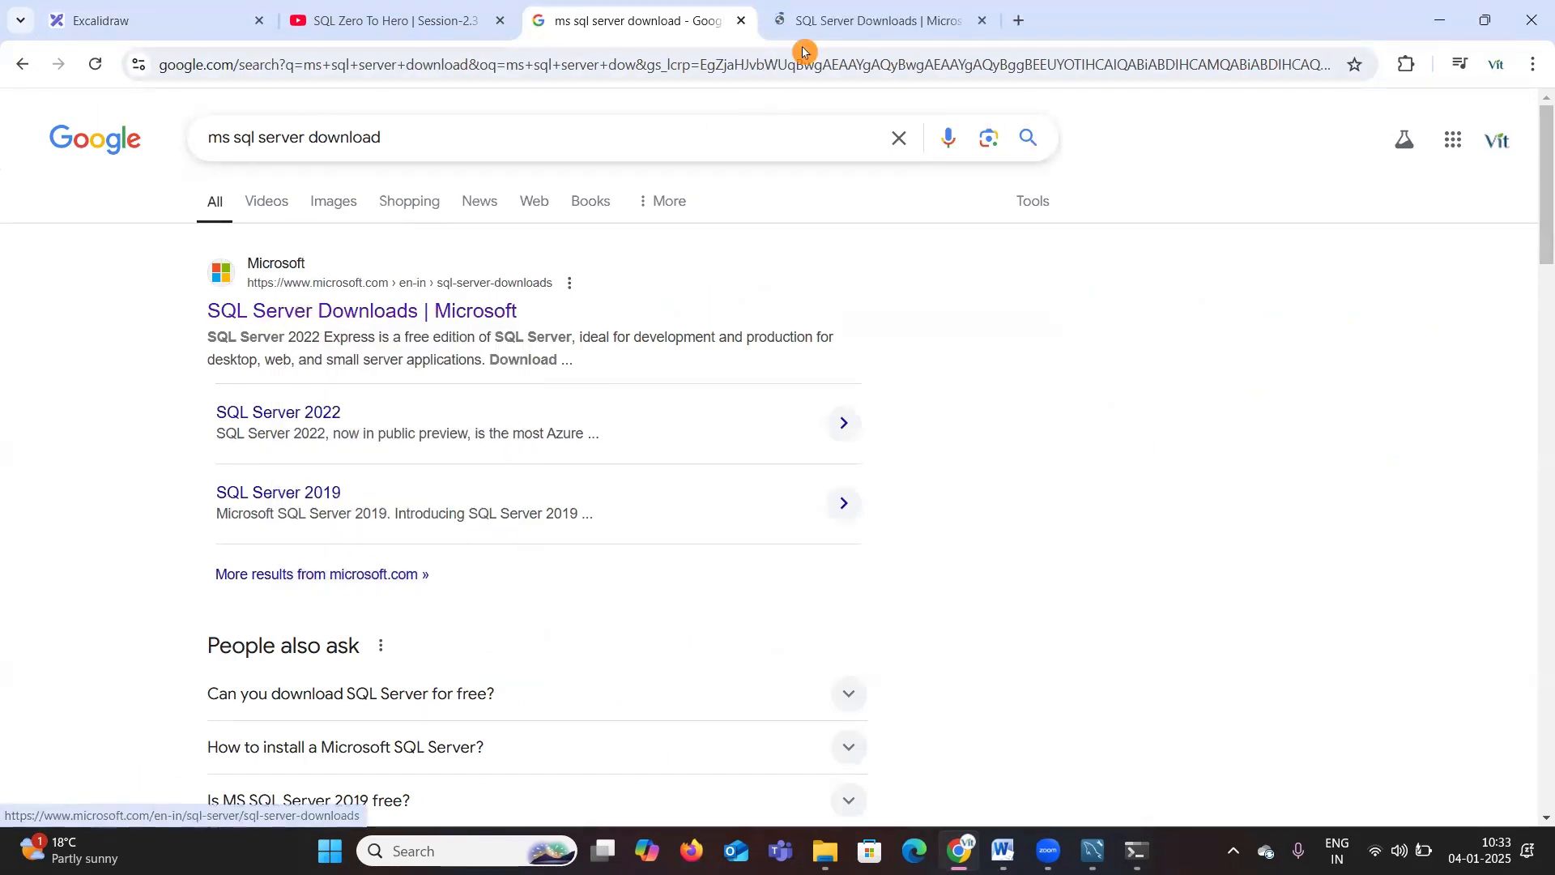
left_click(822, 18)
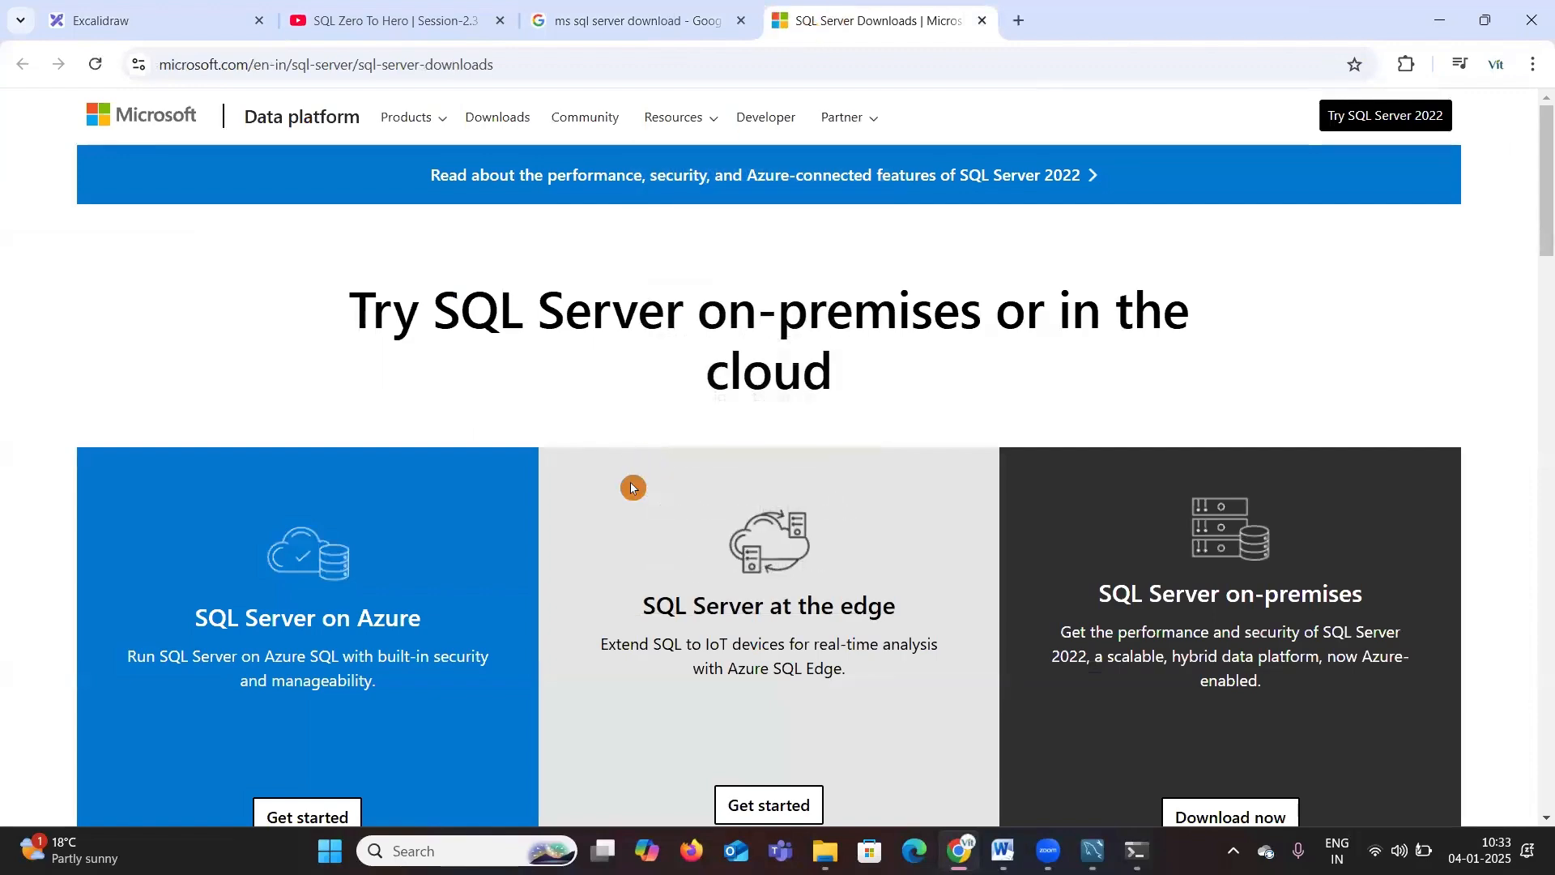
Step: Download the free SQL Server 2022 Developer edition installer
scroll(633, 487, "down", 5)
scroll(633, 489, "down", 6)
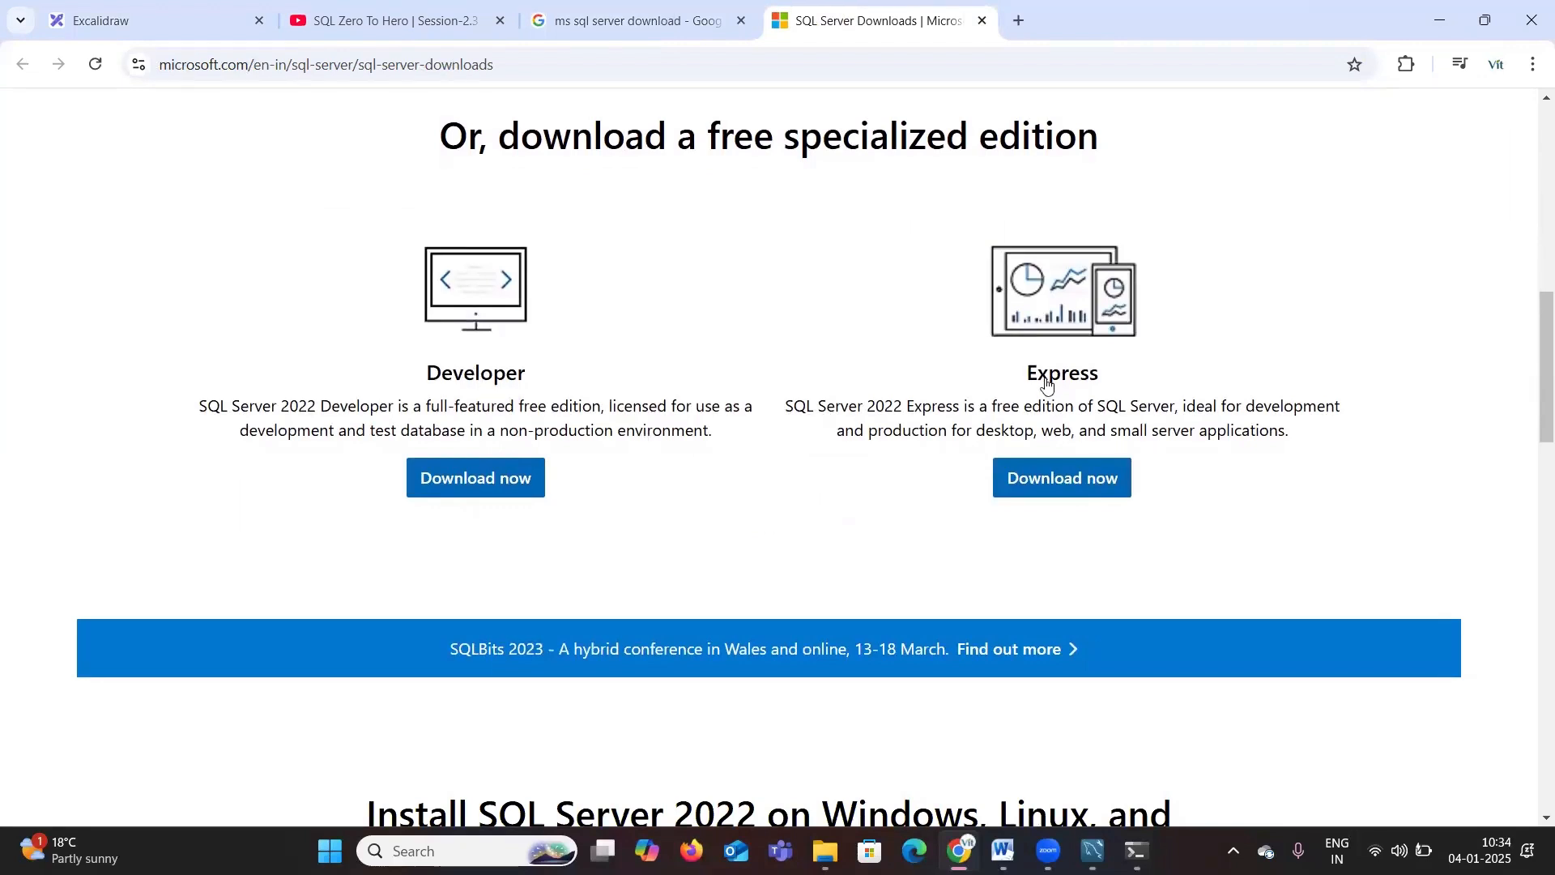
left_click(464, 479)
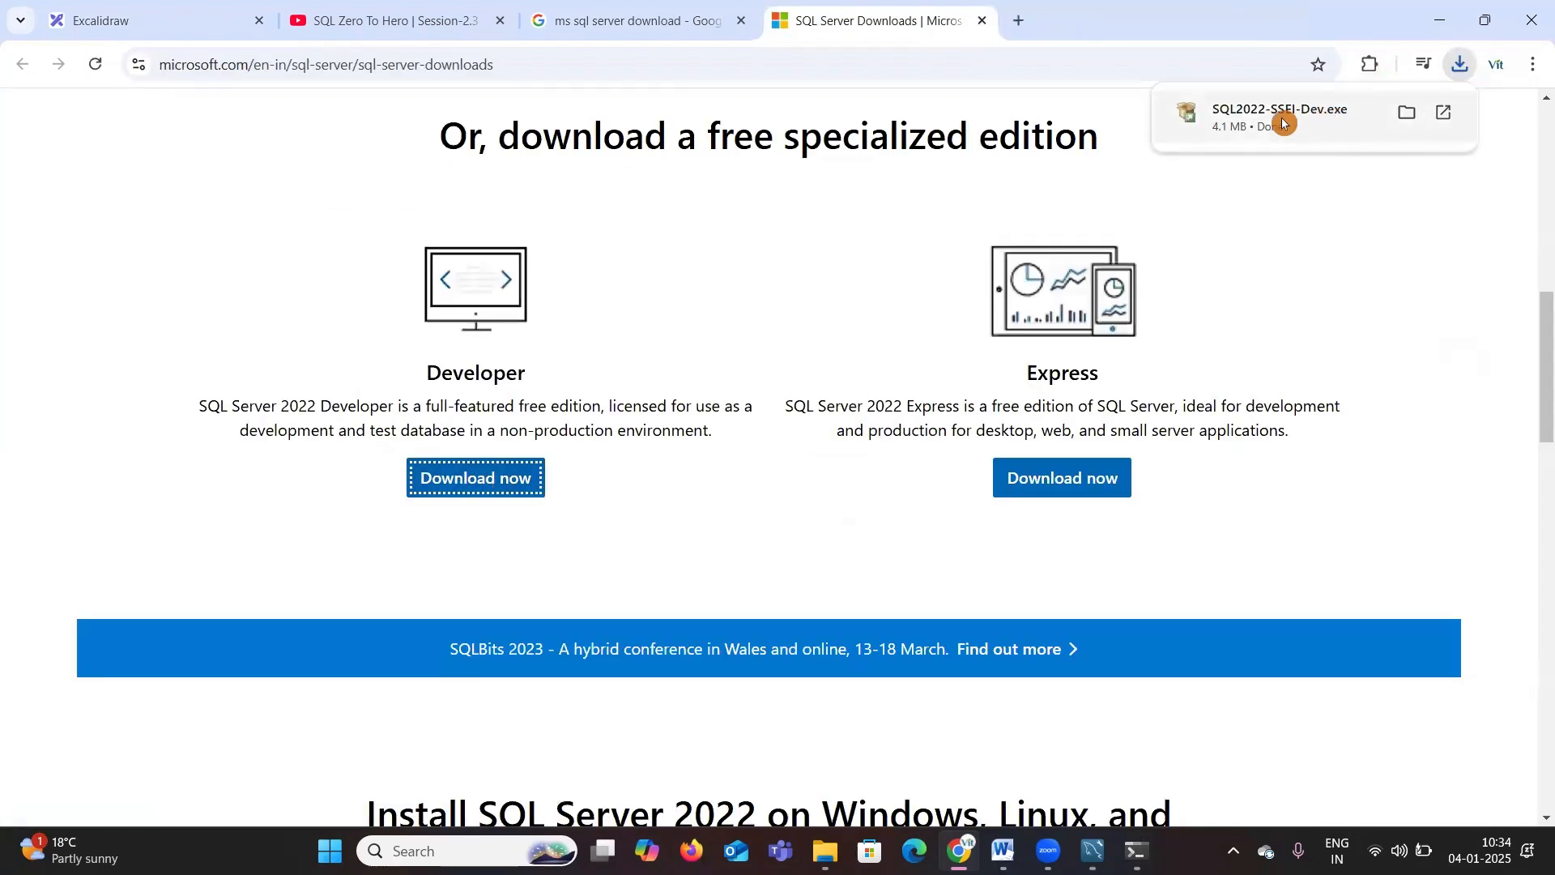
Step: Show the downloaded installer in File Explorer and browse to the Softwares folder on New Volume (D:)
left_click(1409, 113)
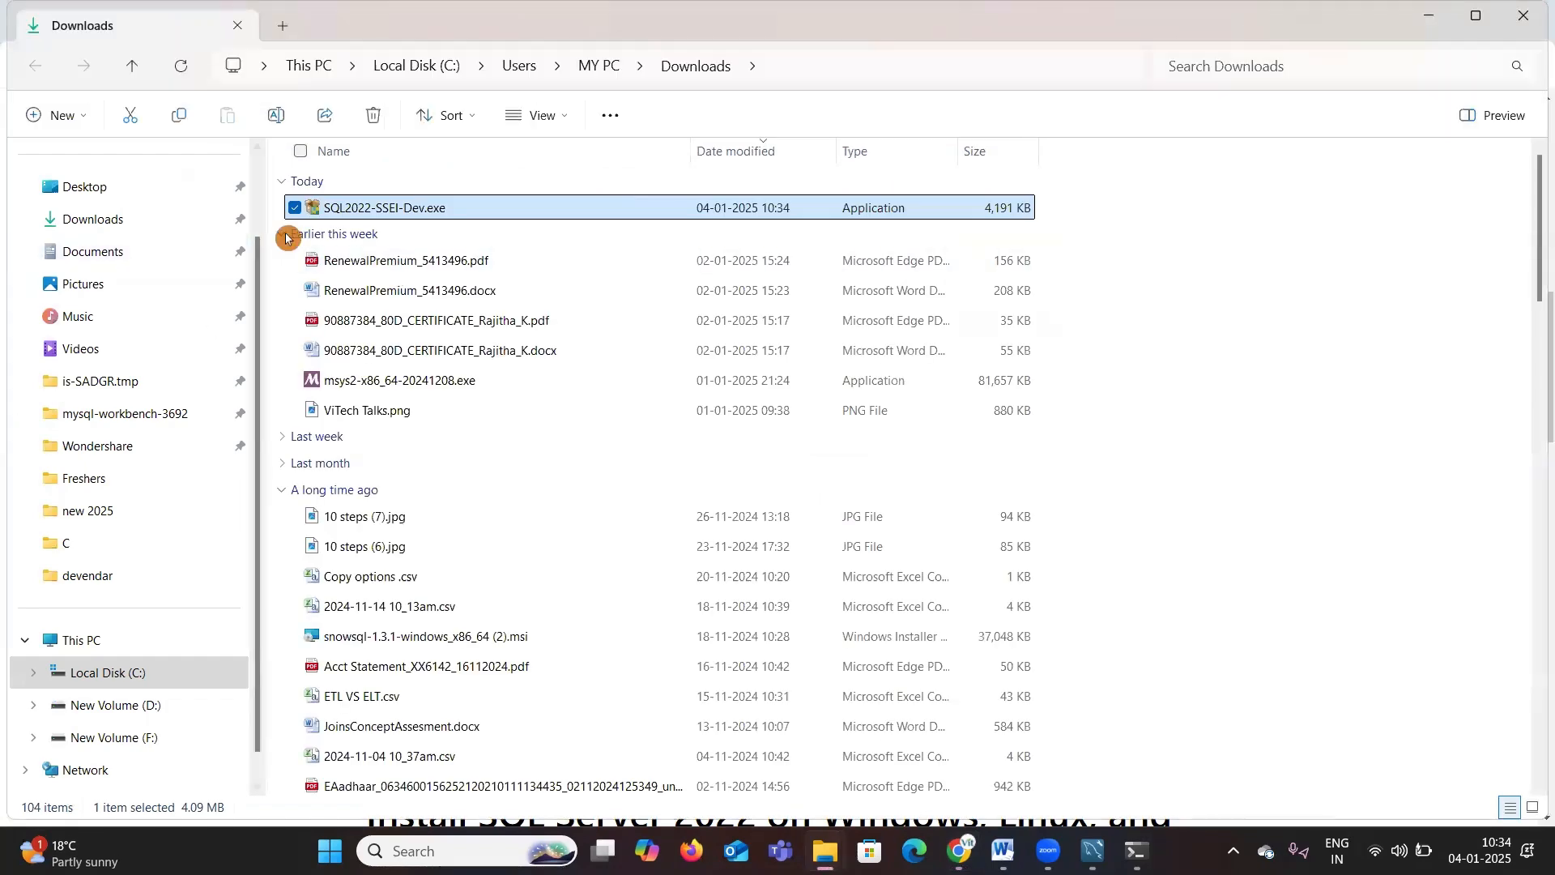
left_click(285, 237)
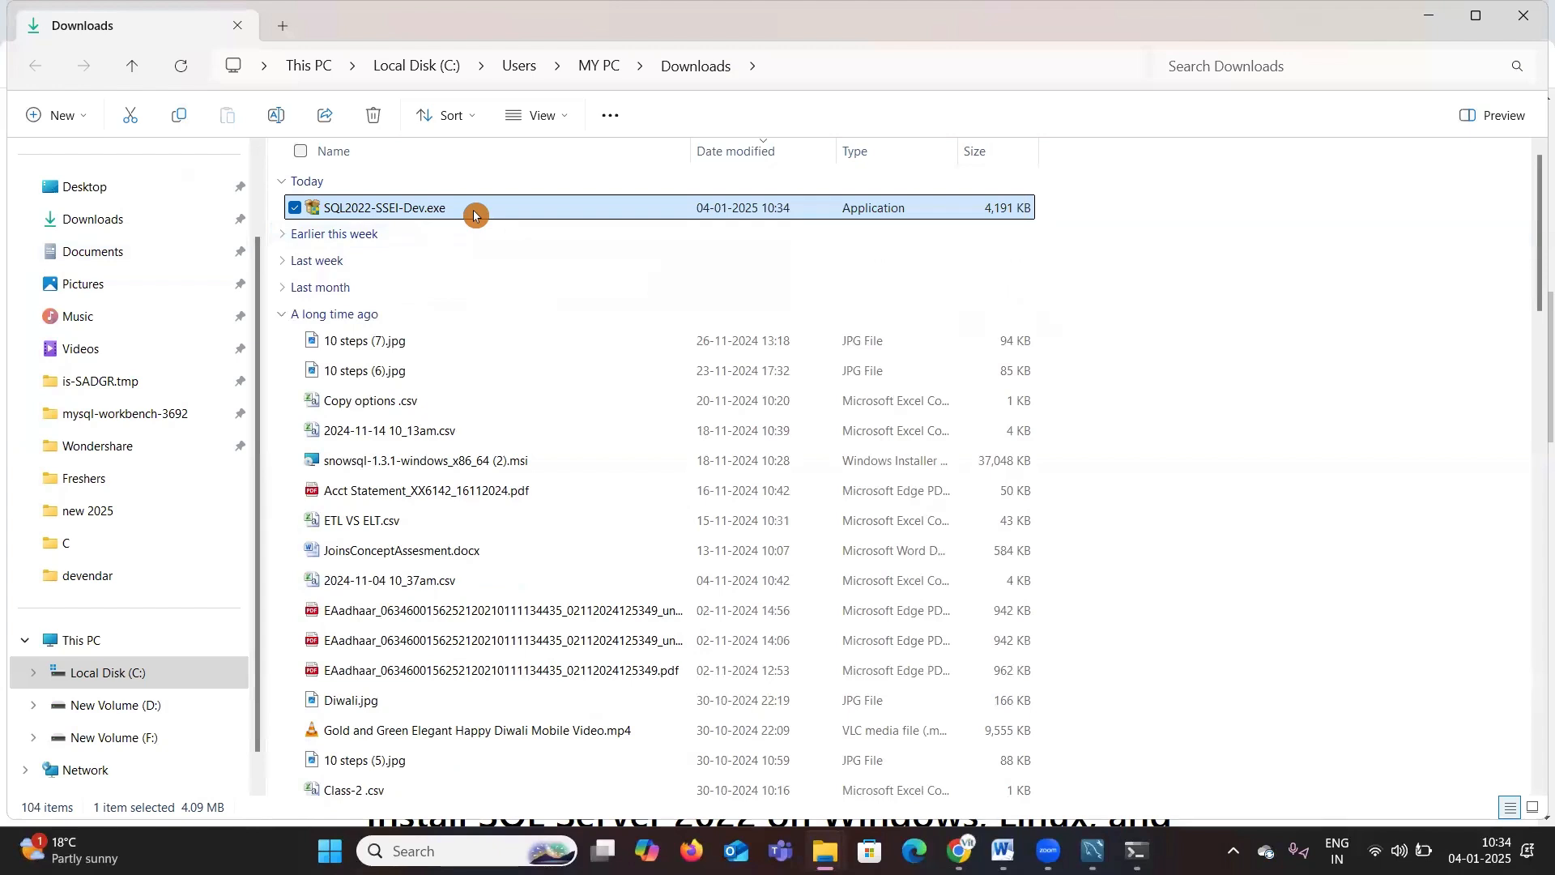
left_click(145, 713)
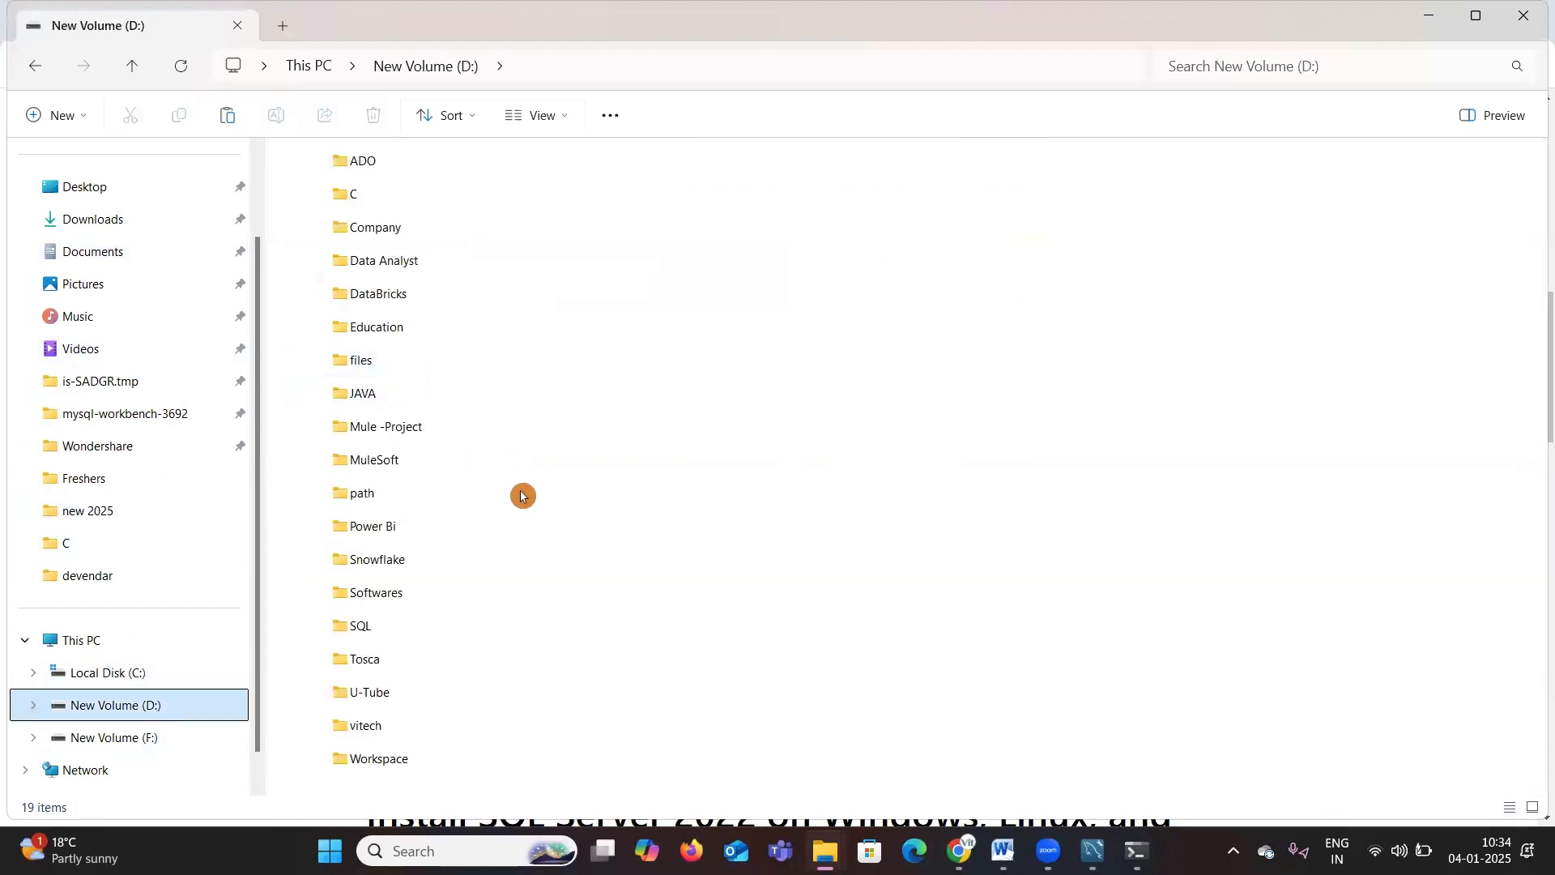
double_click(392, 600)
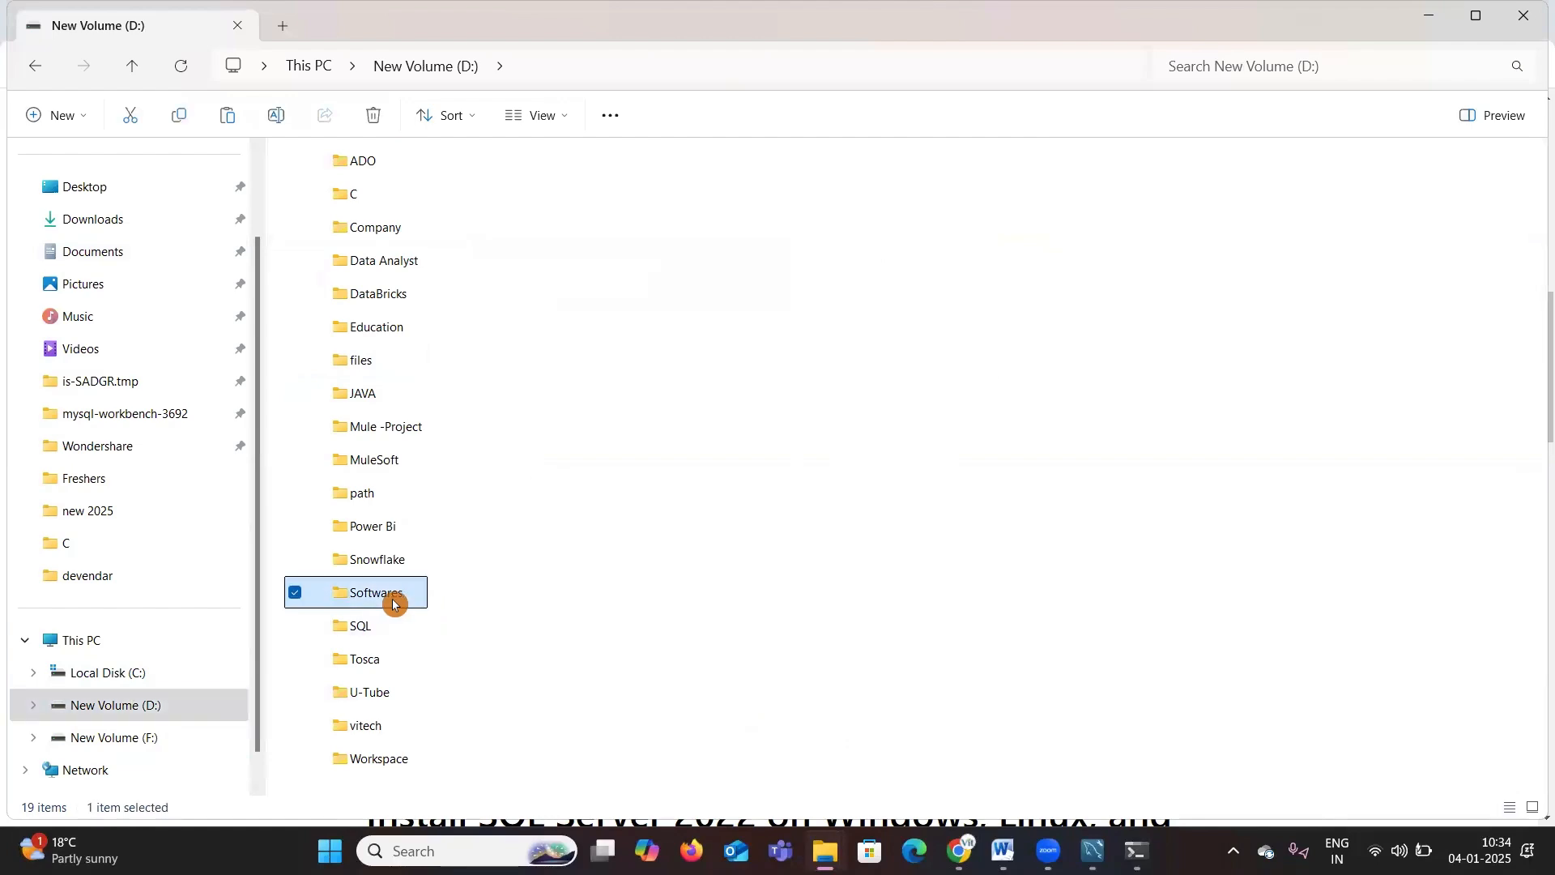
scroll(1223, 556, "down", 1)
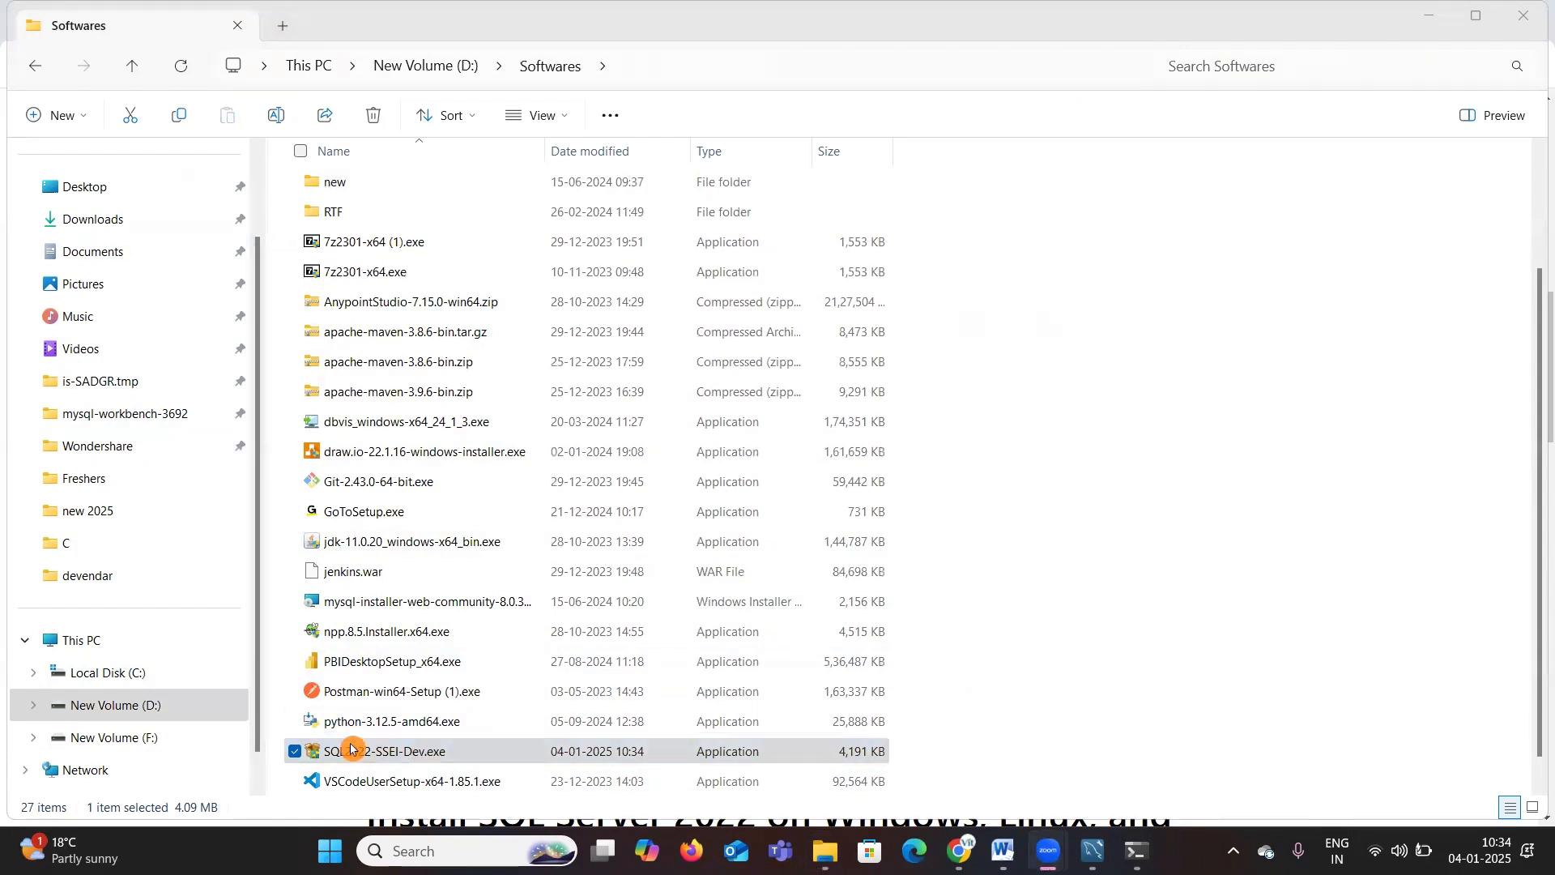
left_click(980, 750)
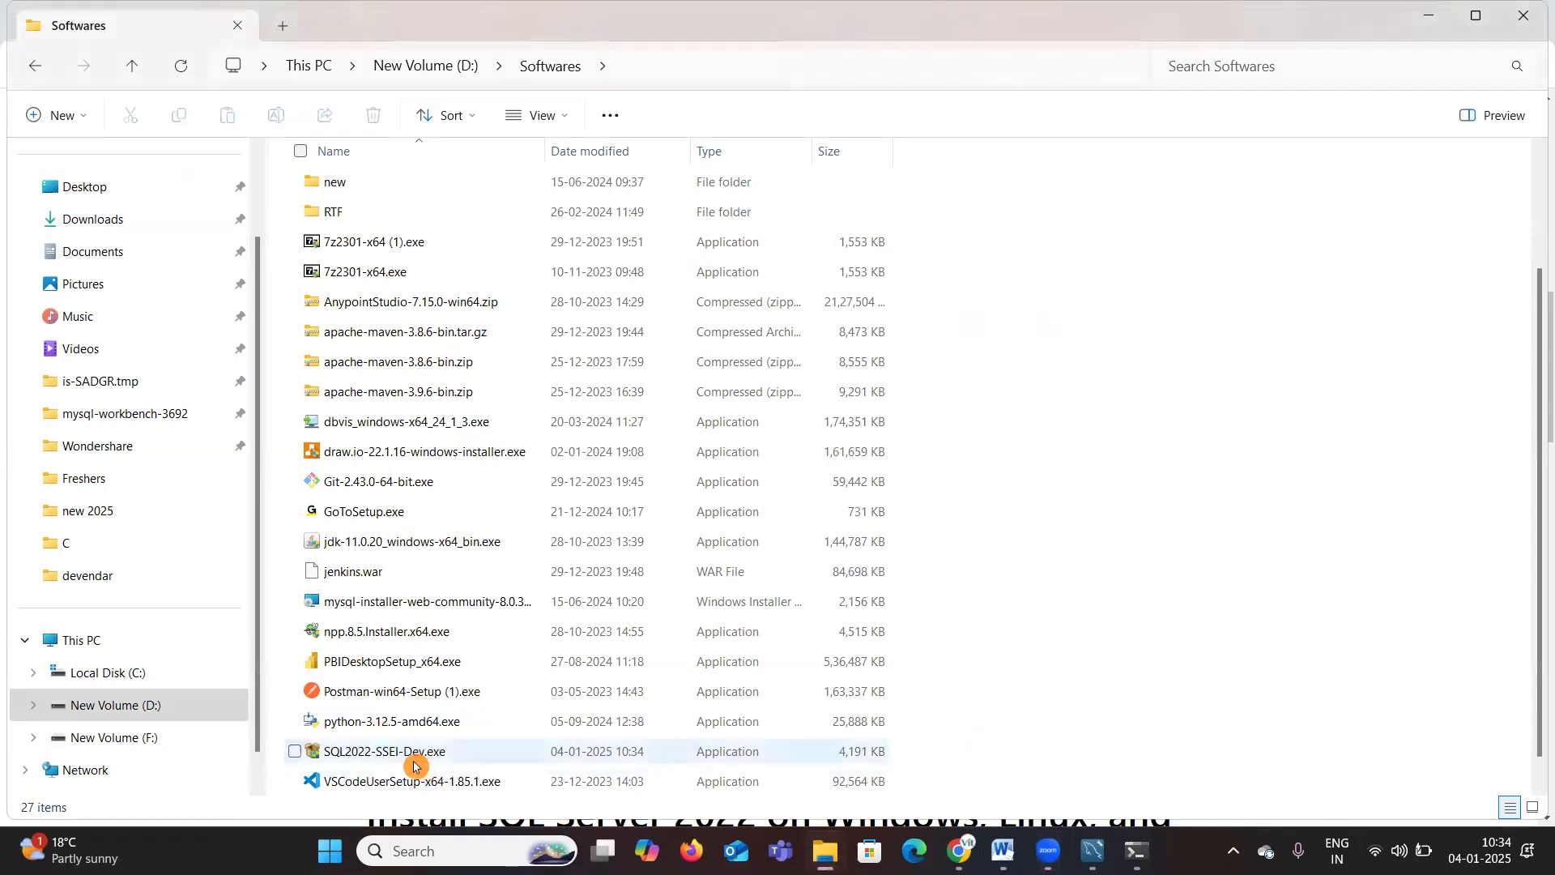
mouse_move(414, 767)
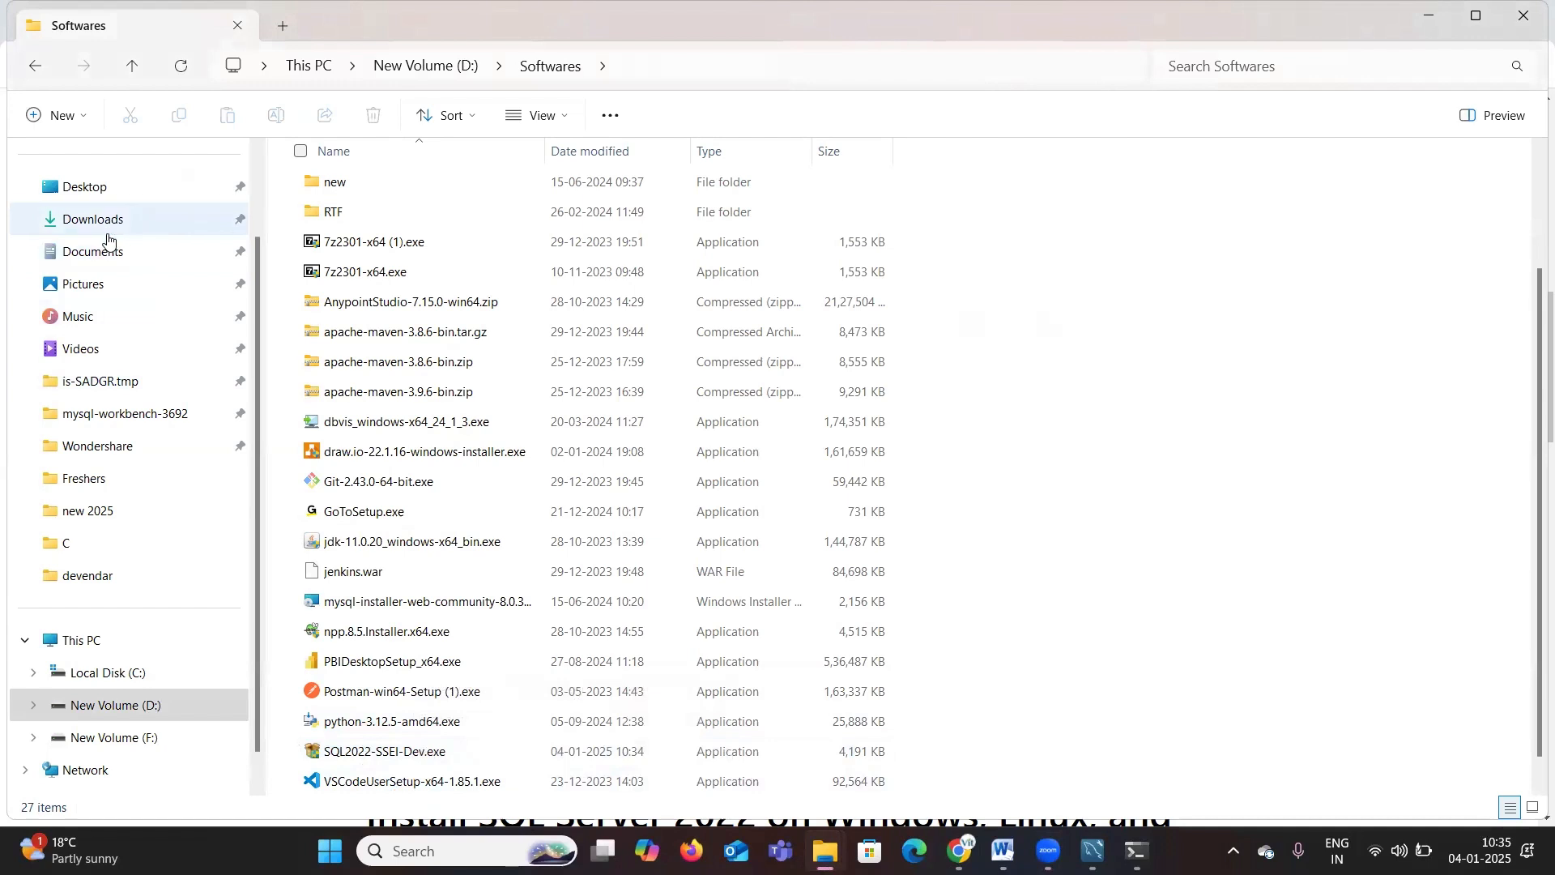
Step: Select the SQL2022-SSEI-Dev.exe installer, then return to the browser's Excalidraw setup notes
left_click(485, 754)
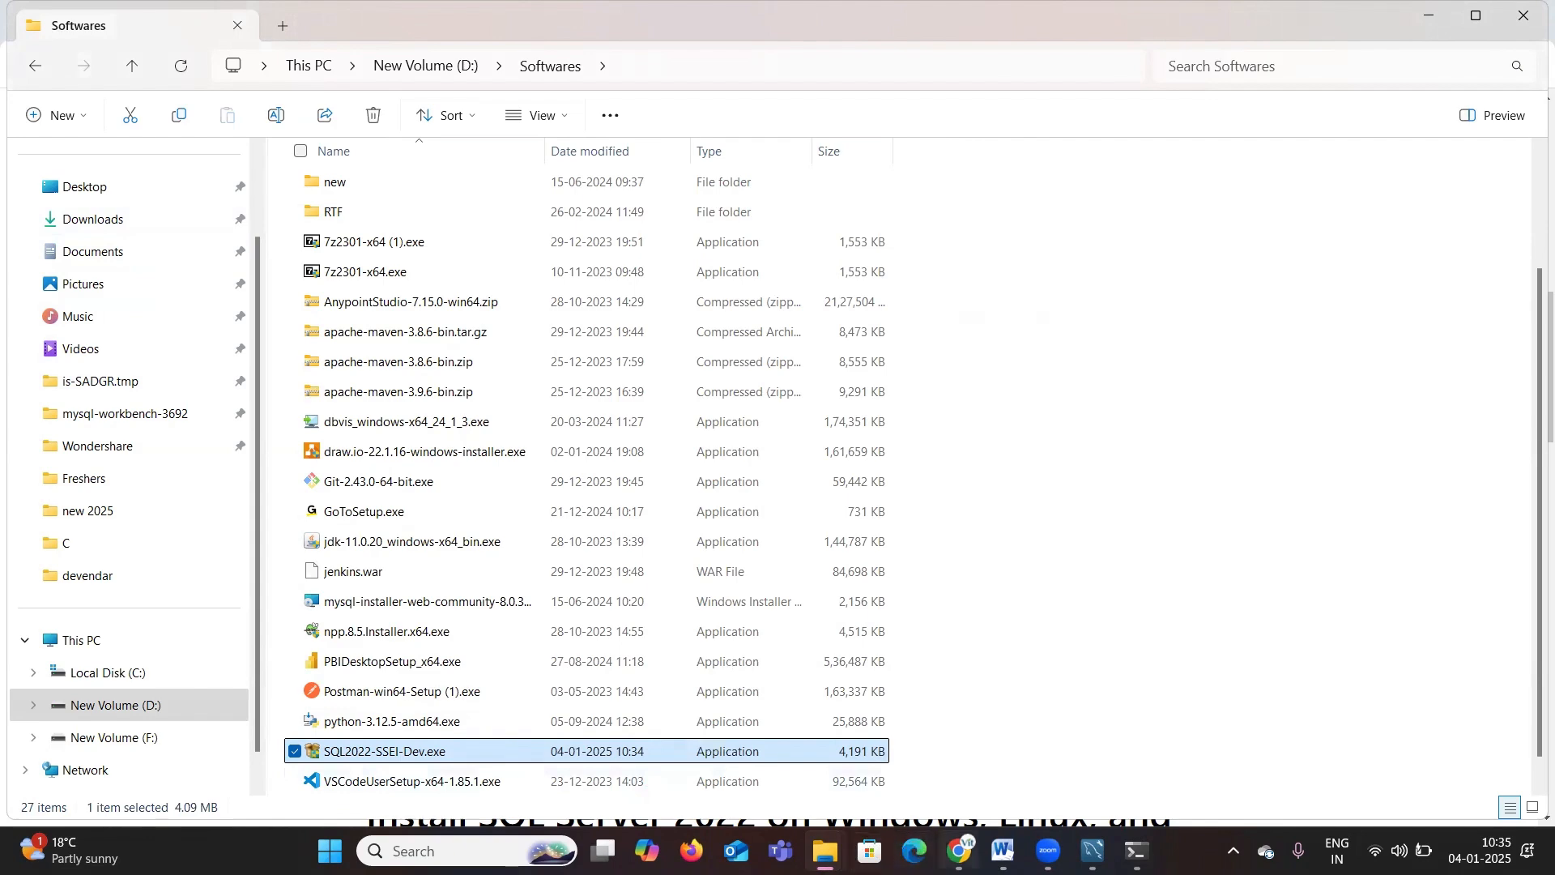
mouse_move(958, 851)
left_click(925, 757)
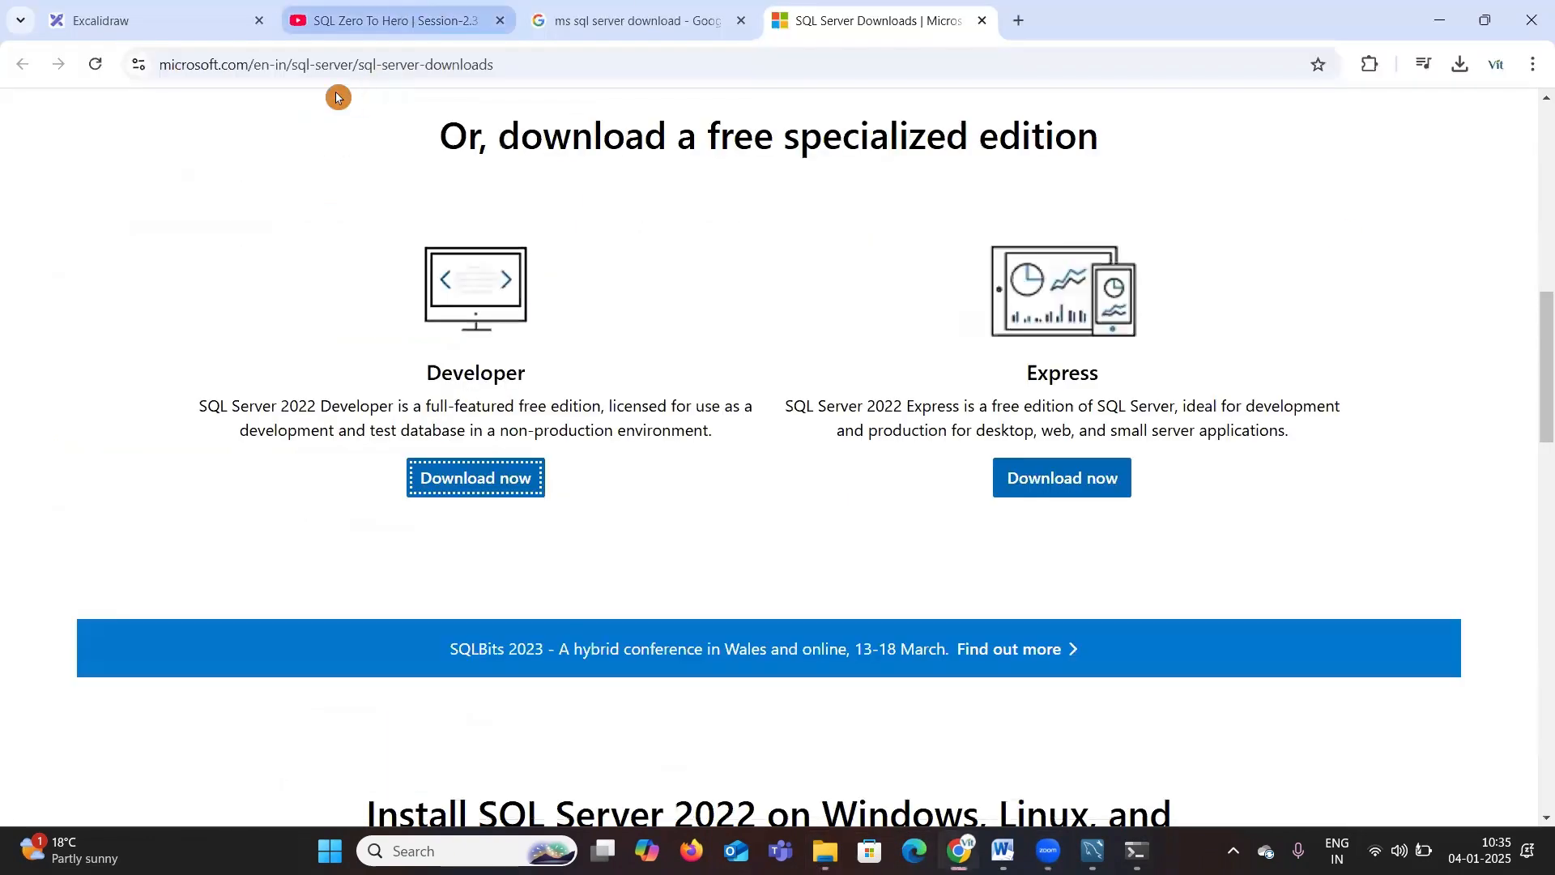
left_click(170, 28)
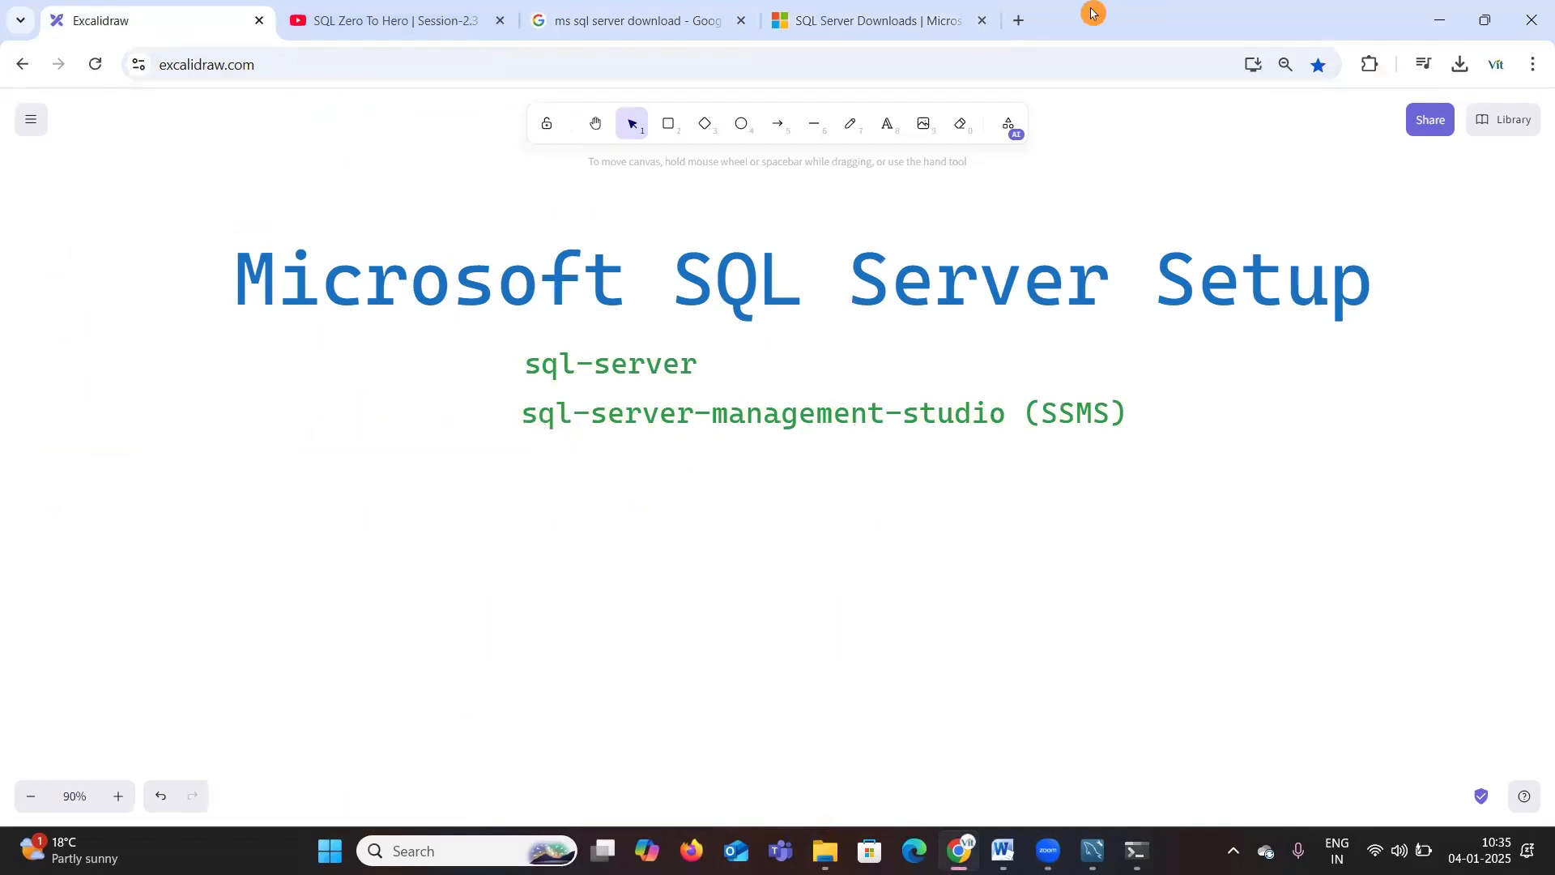
Step: In a new browser tab, search Google for sql server management studio download
left_click(1021, 25)
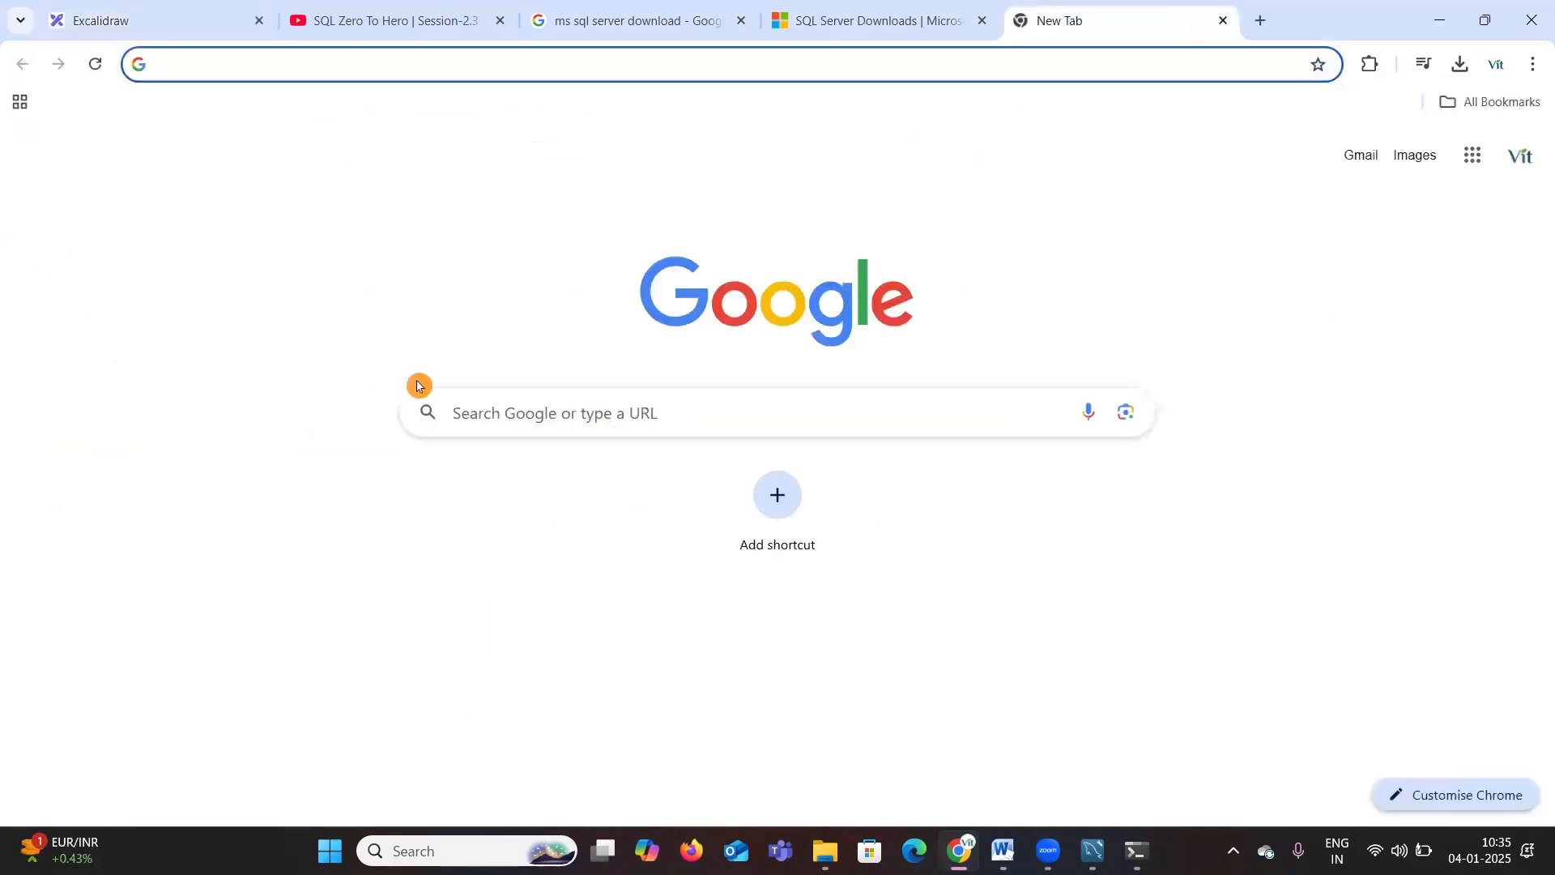
left_click(446, 416)
type("sq")
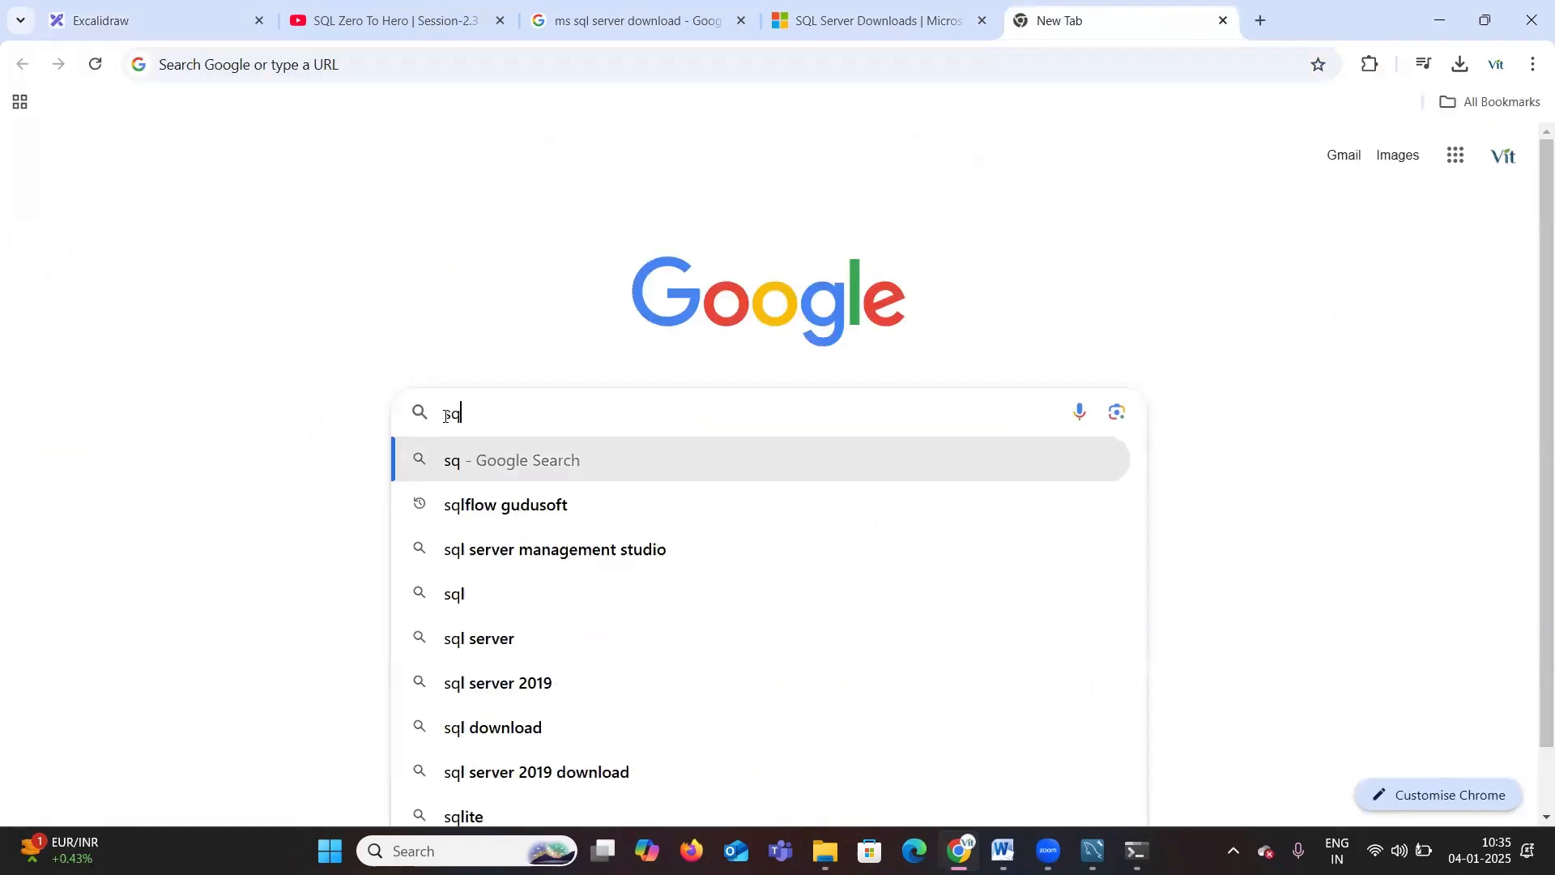
type("l server ")
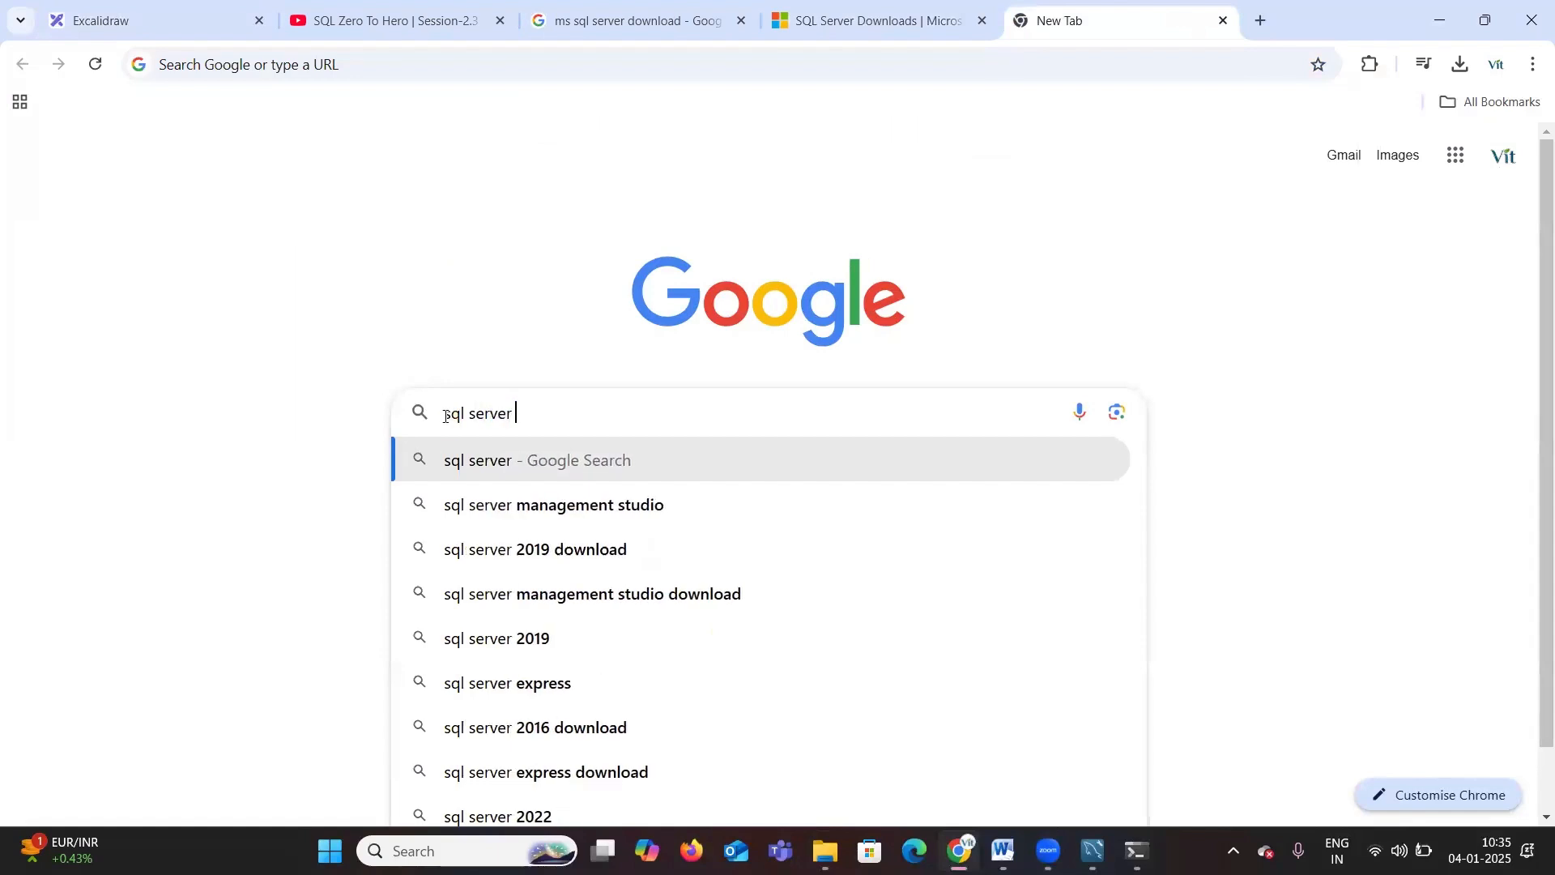
type("mangement")
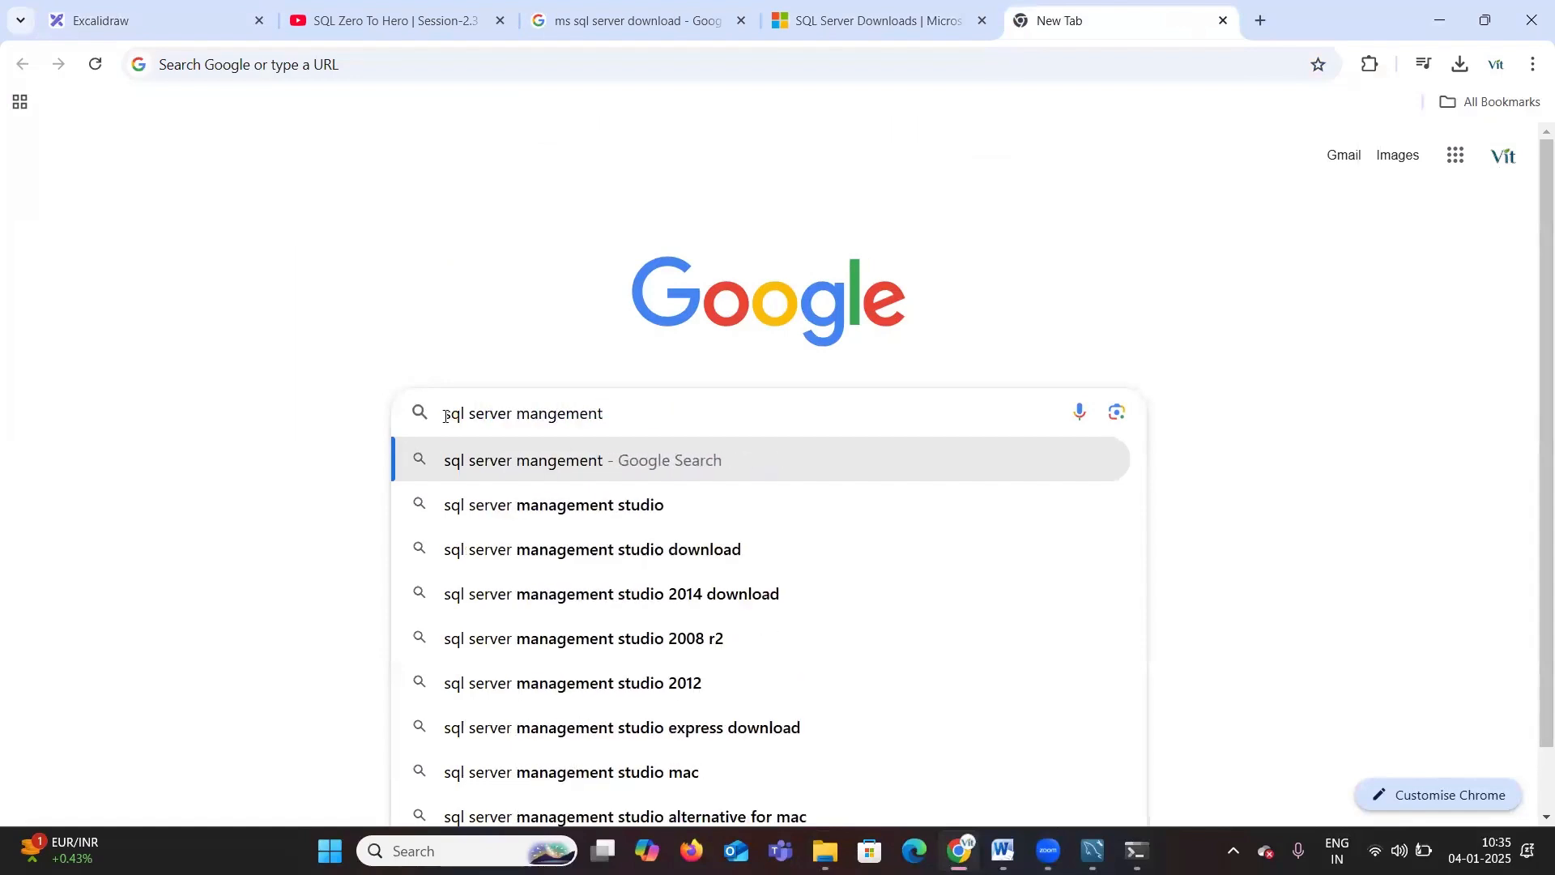
left_click(669, 554)
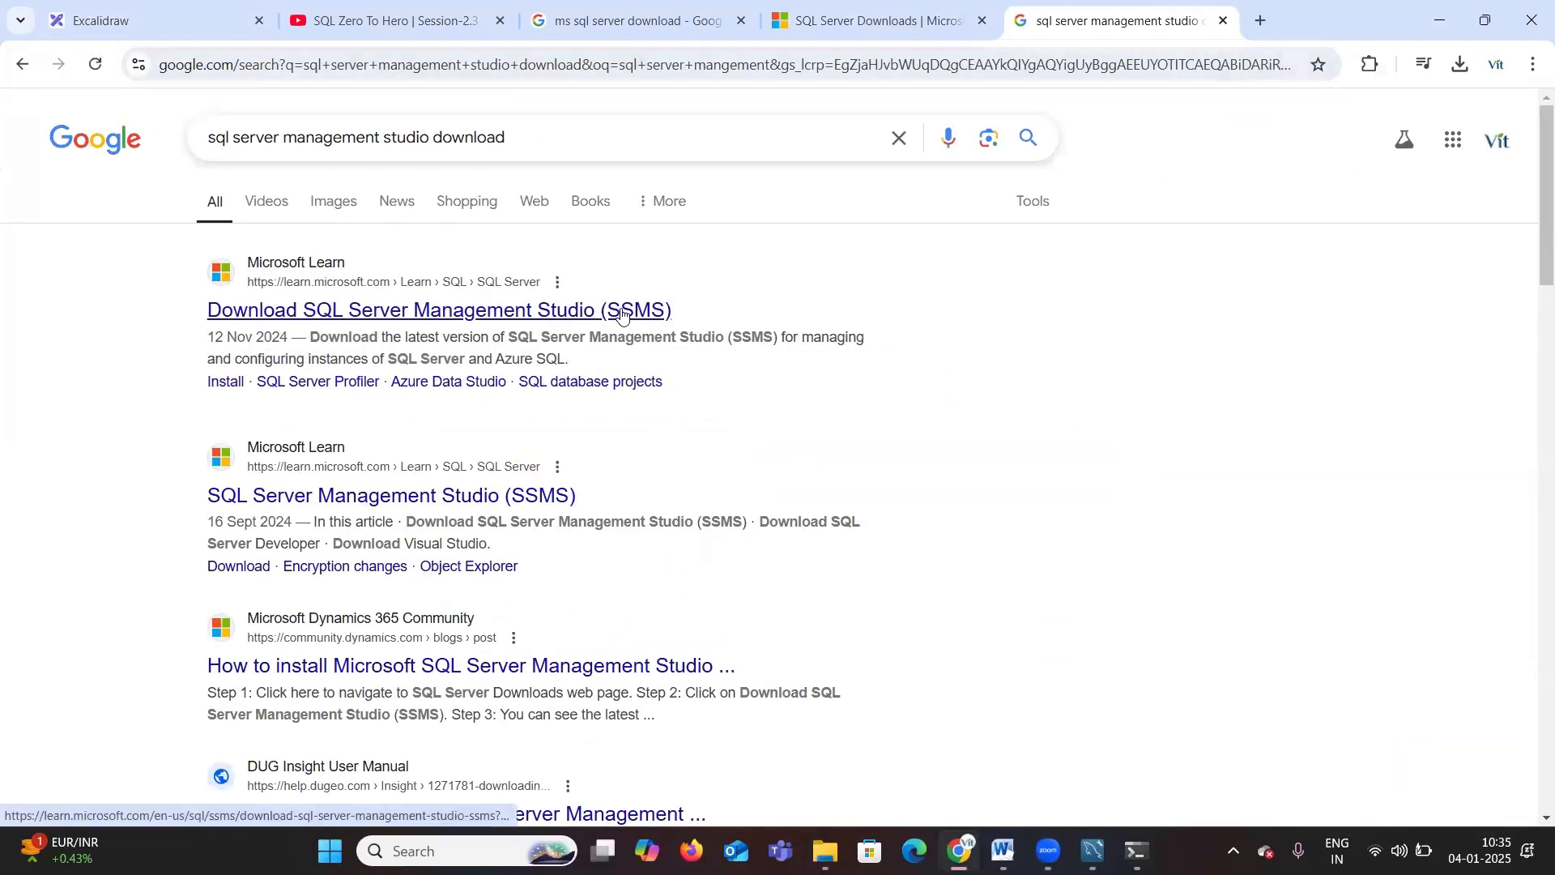
Step: In another new tab, search Google for ssms download
key("ctrl+t")
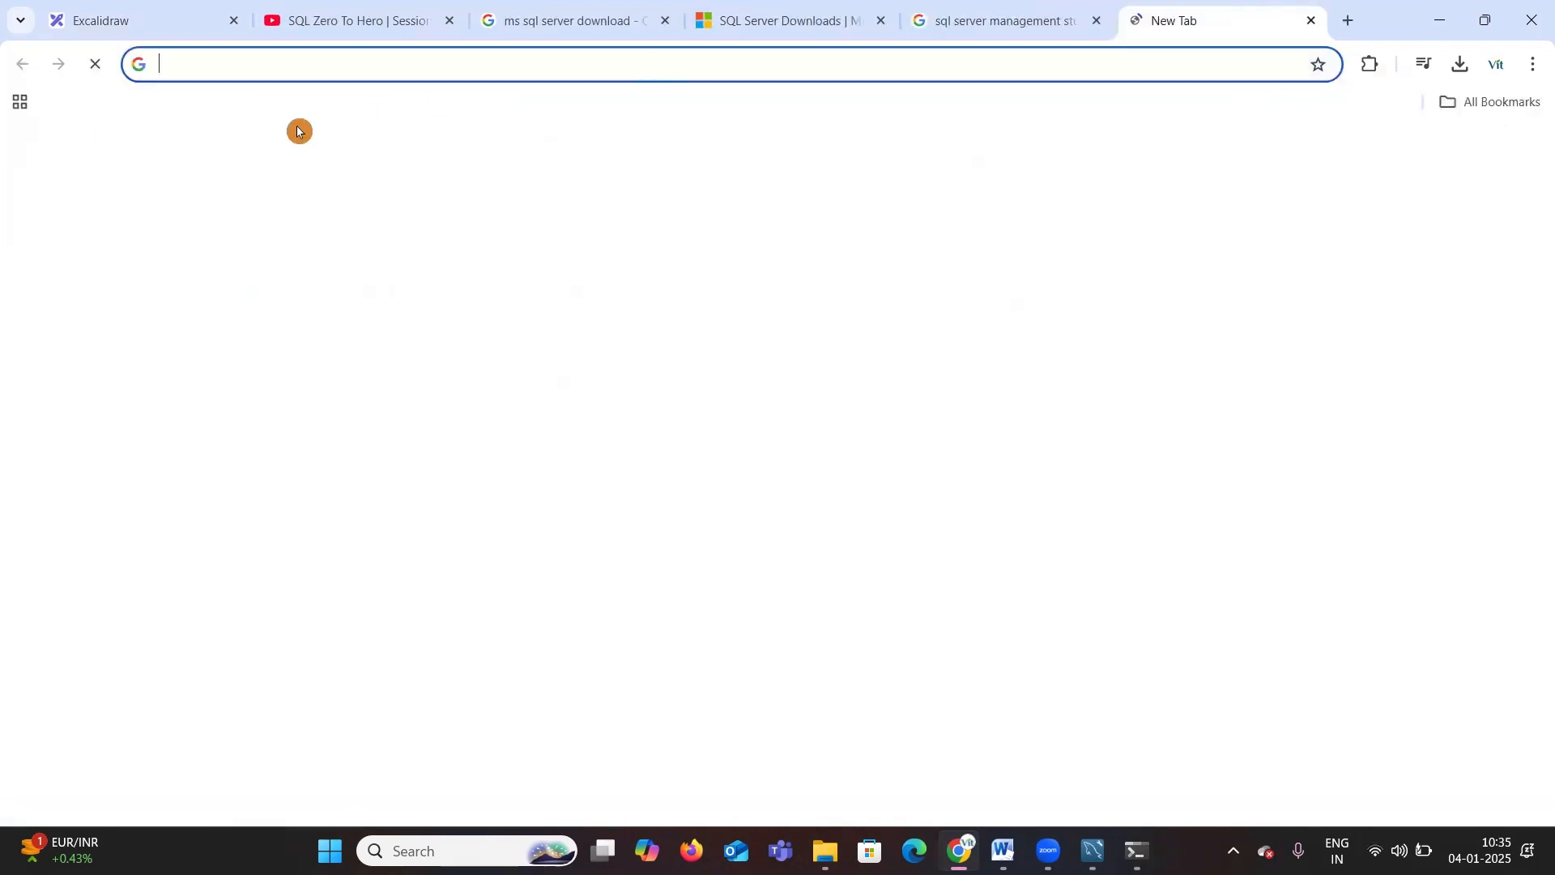
left_click(548, 418)
type("ssms")
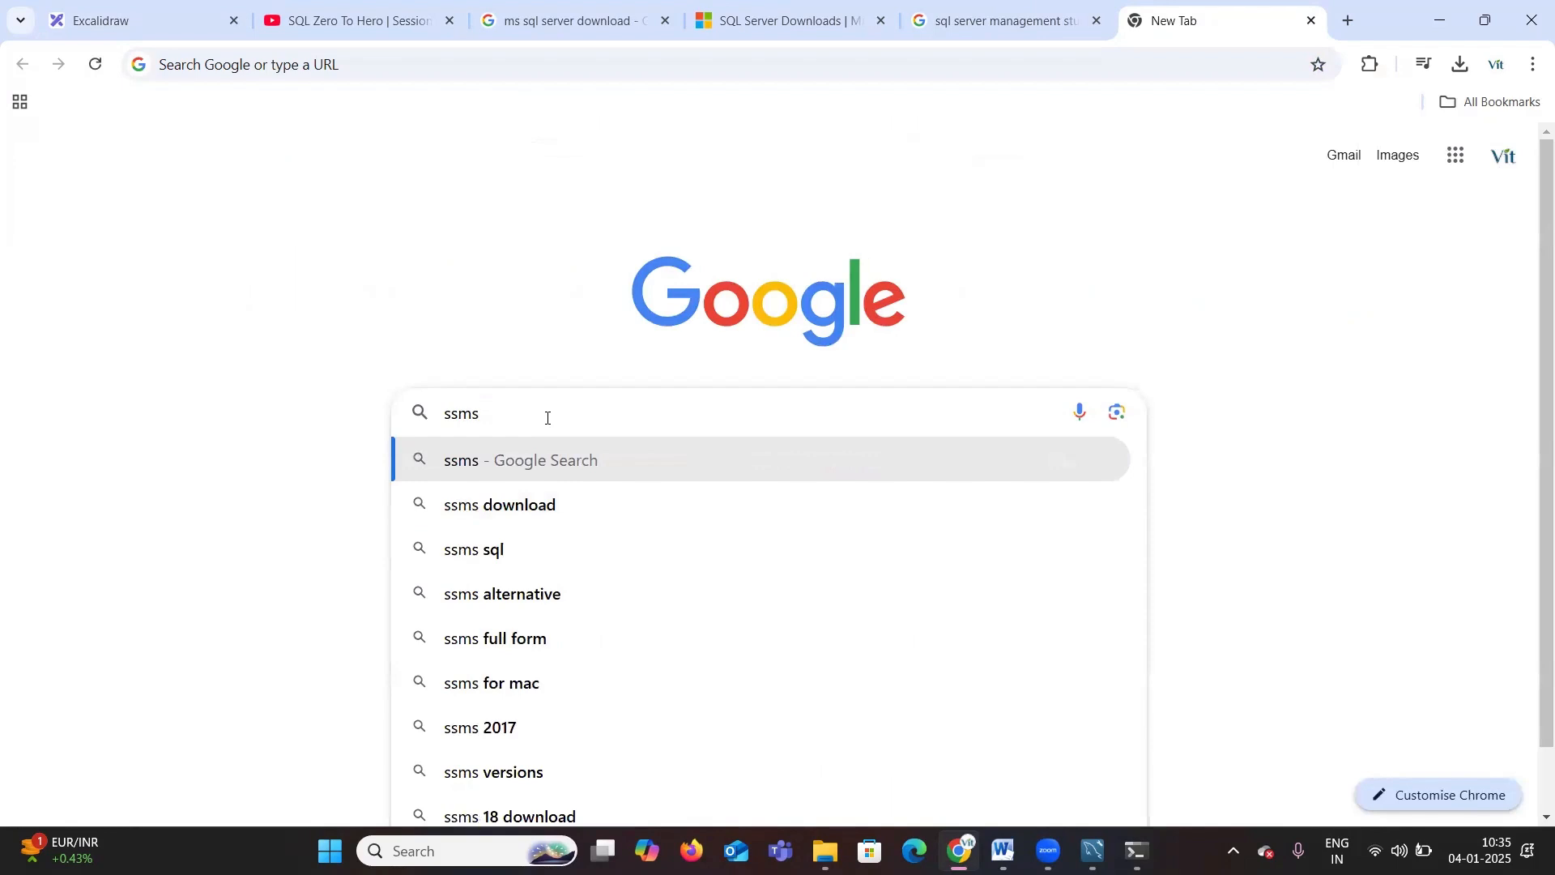
type(" download")
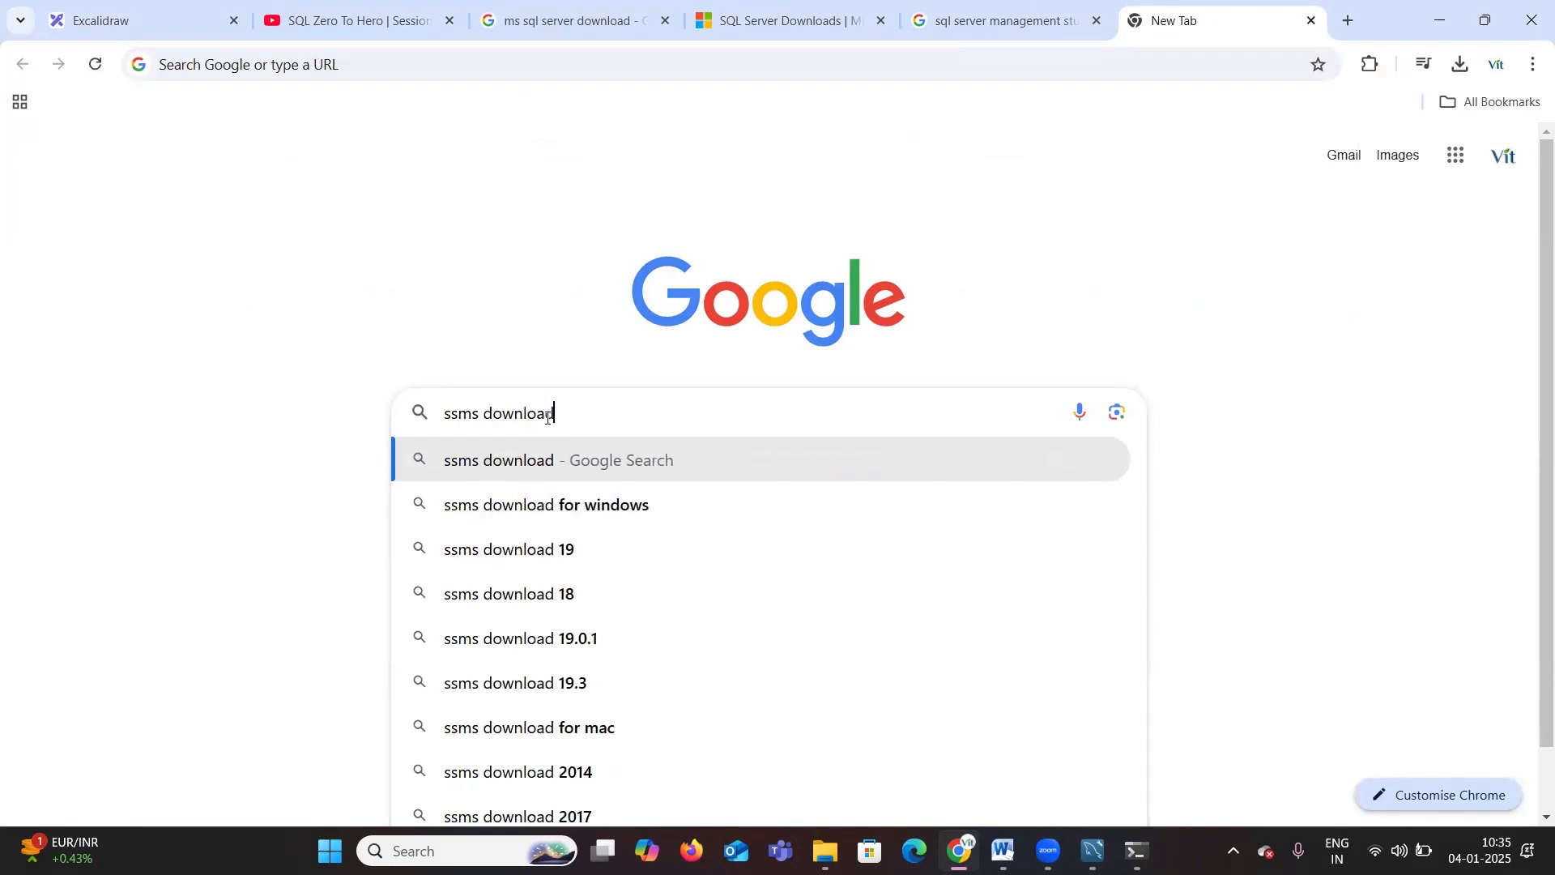
left_click(550, 421)
key("Return")
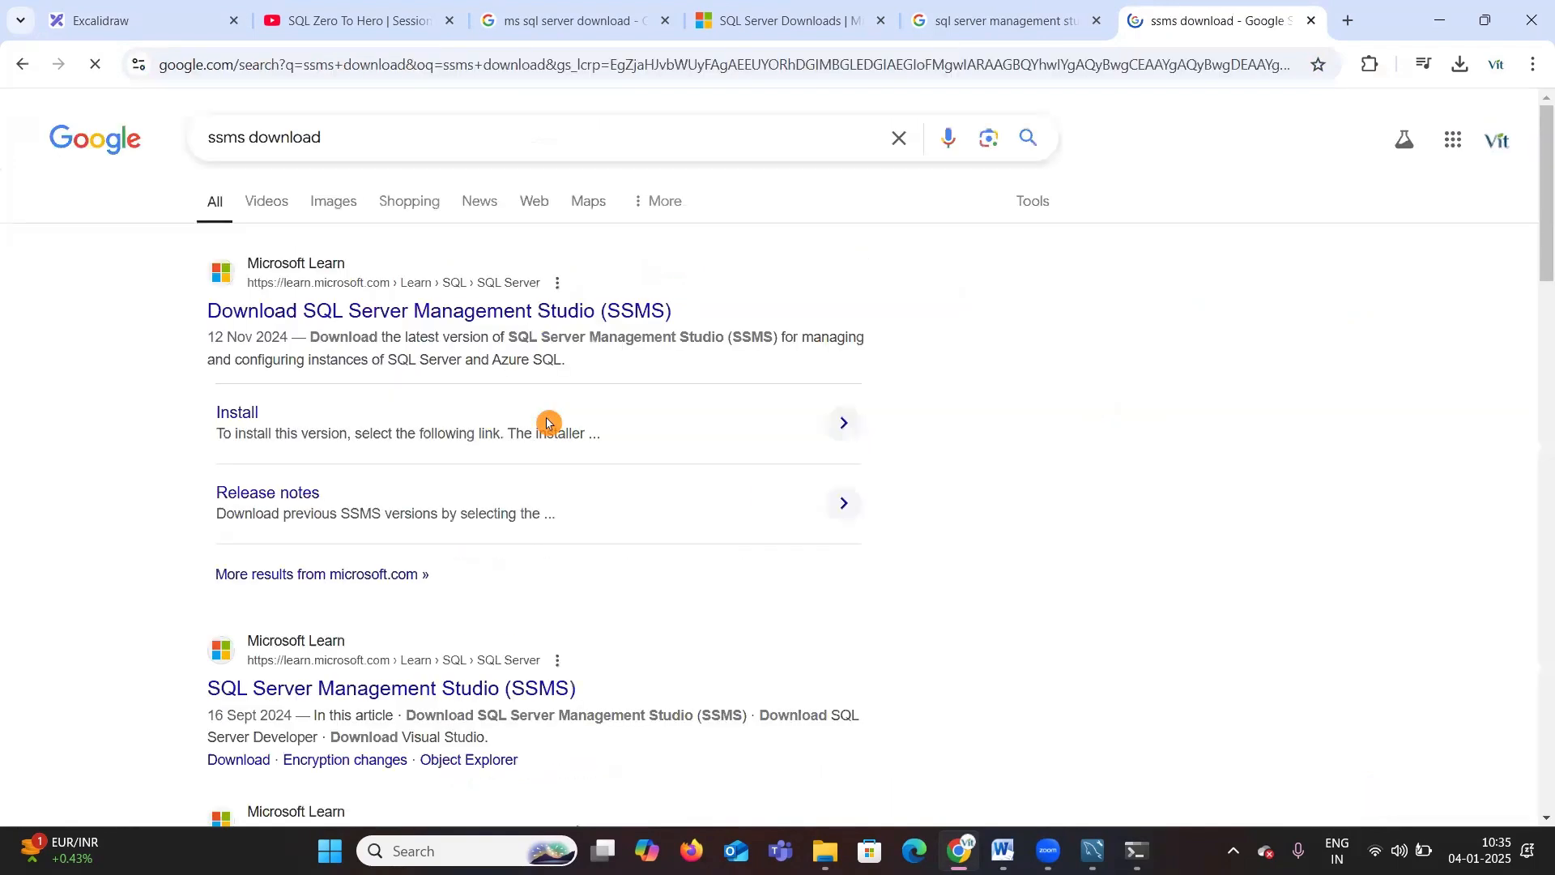
Step: Open the Download SQL Server Management Studio (SSMS) result in a new tab and switch to it
right_click(408, 314)
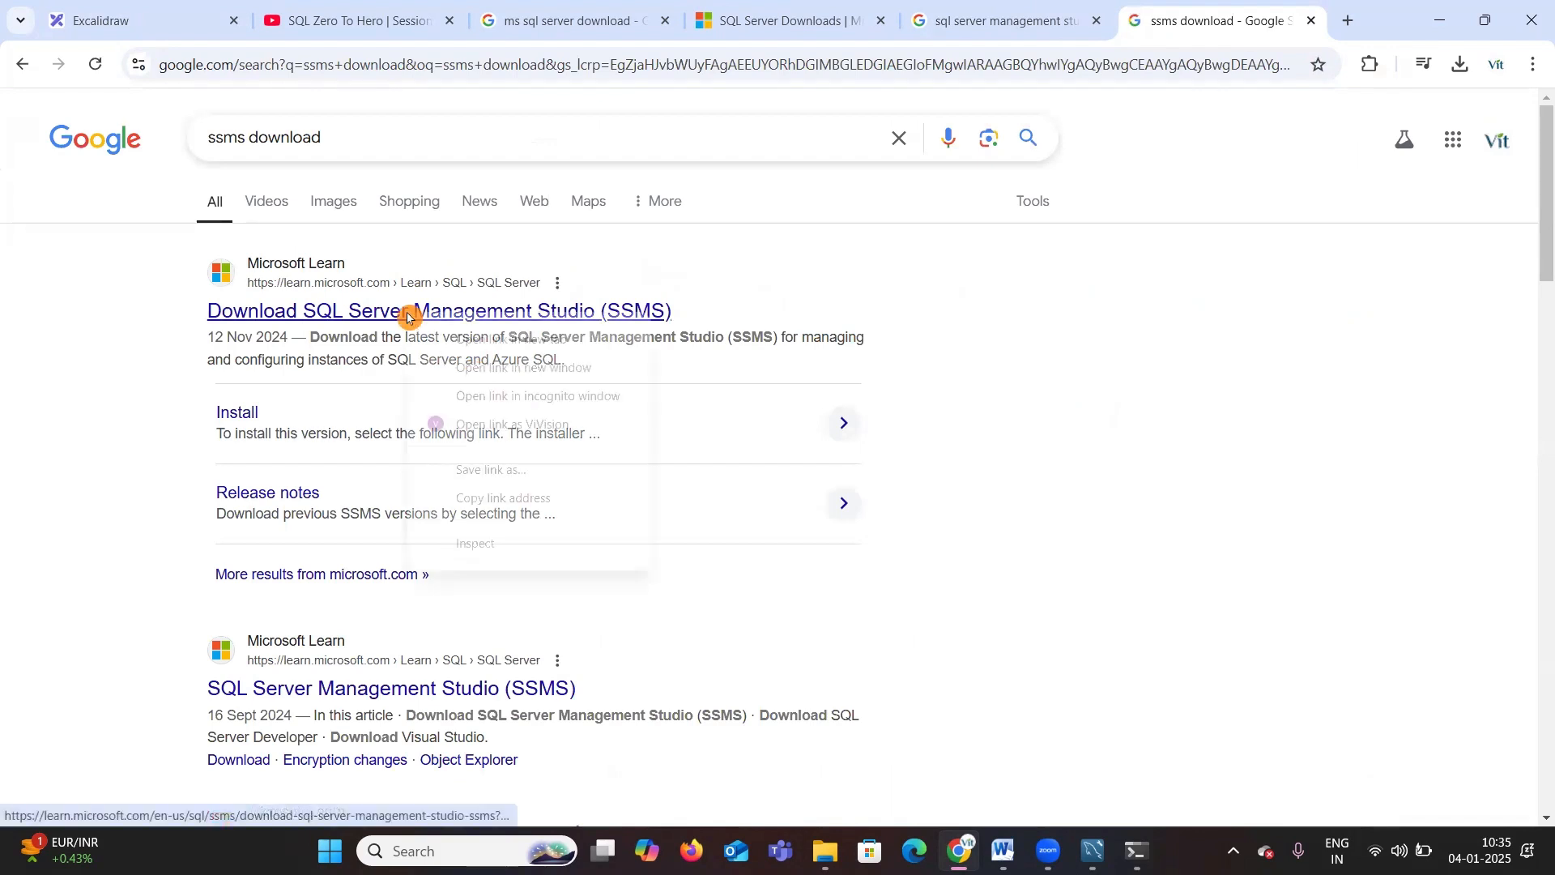
left_click(502, 339)
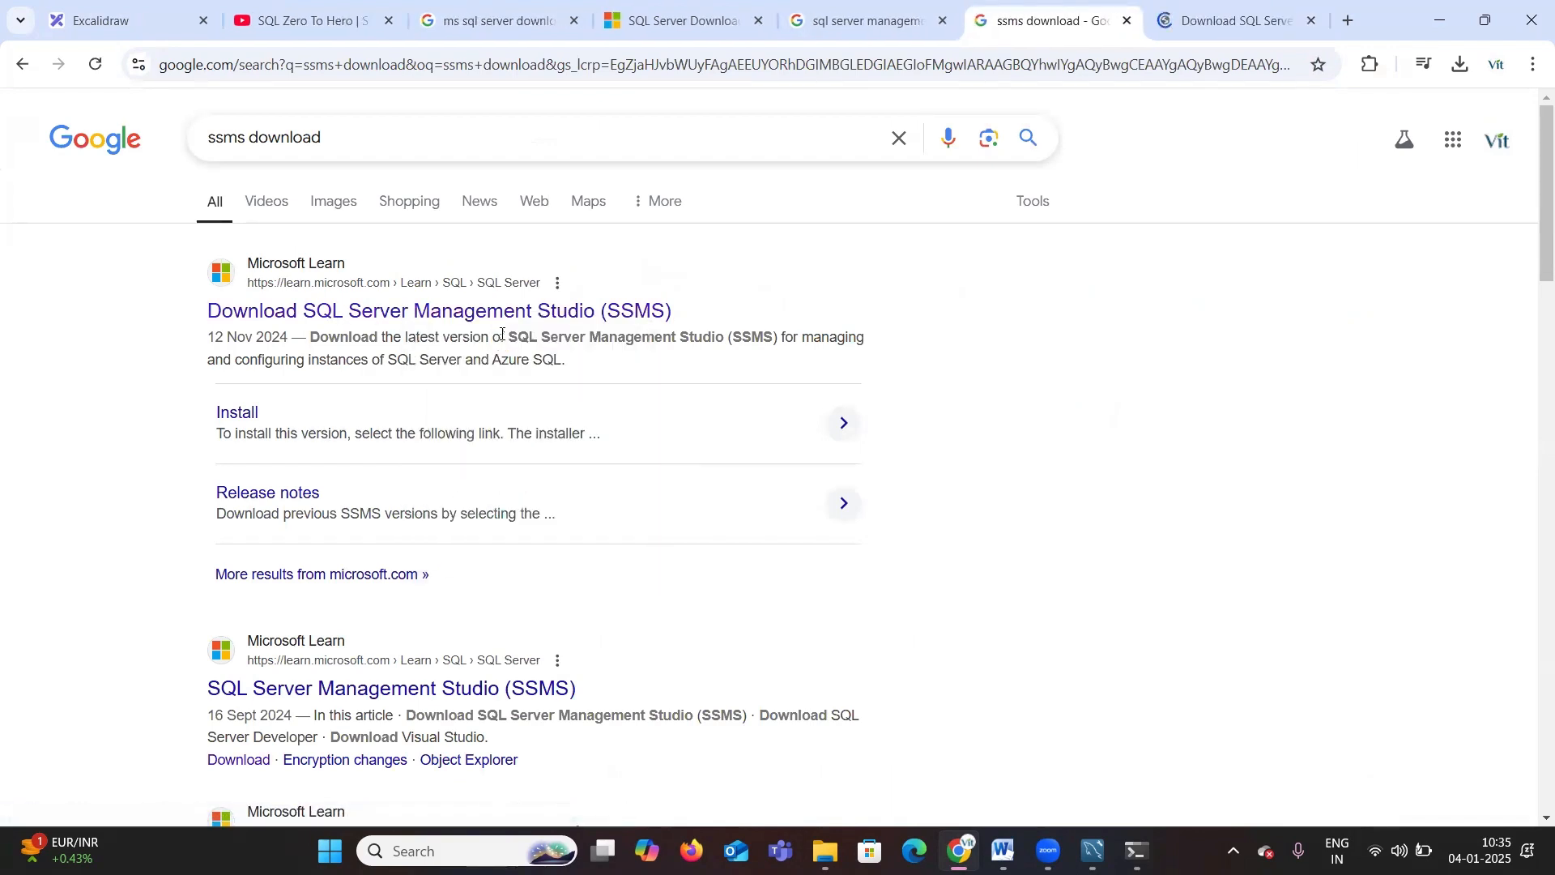
left_click(1207, 23)
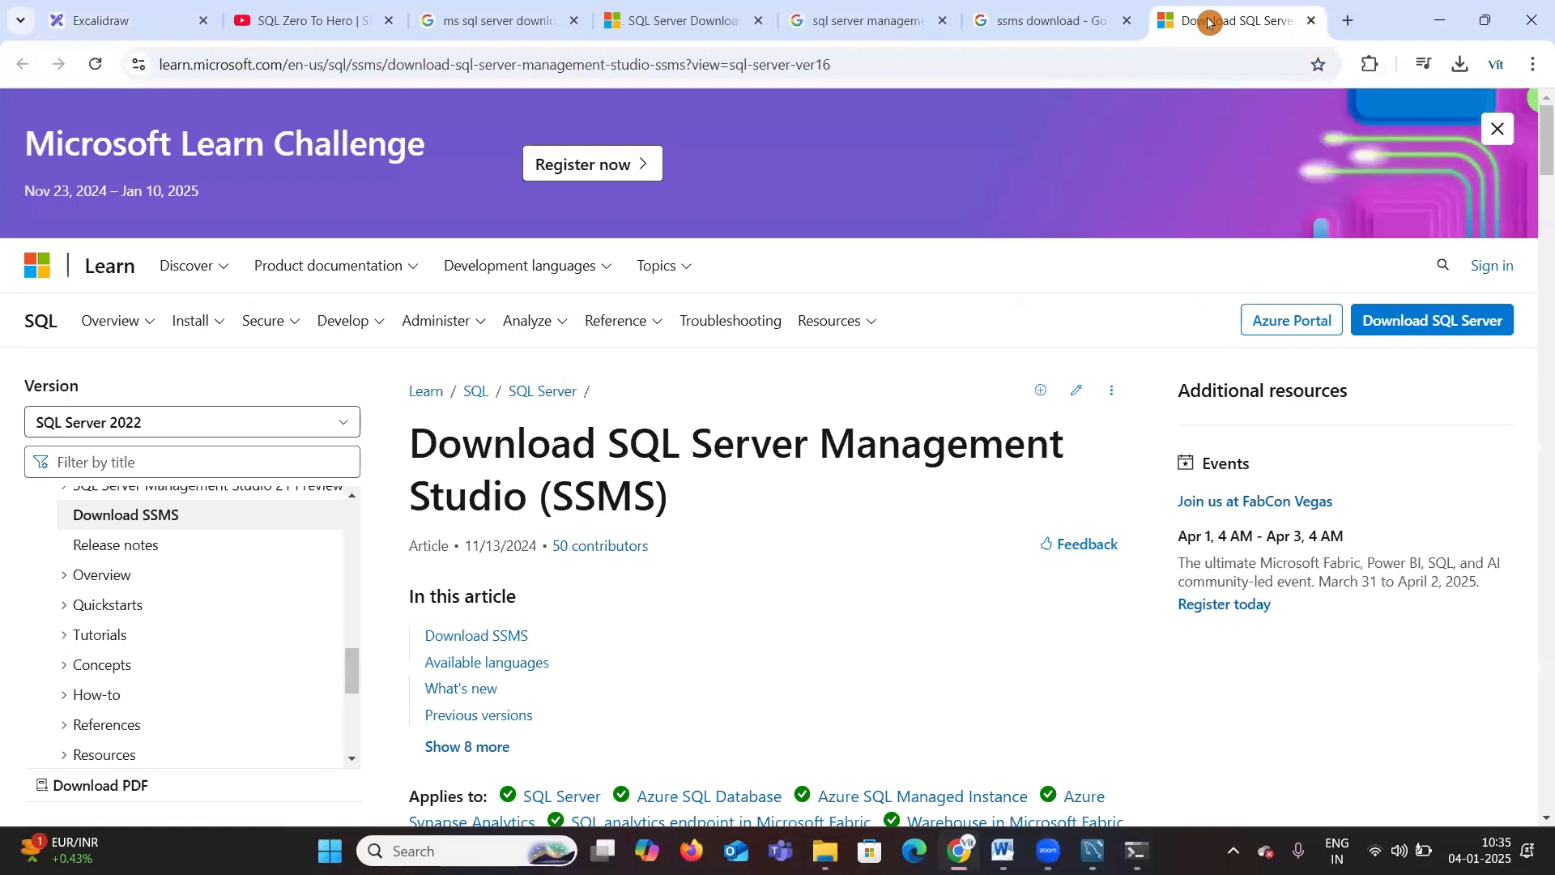
Step: Download SQL Server Management Studio (SSMS) 20.2 and open the browser's download history to check progress
scroll(611, 632, "down", 7)
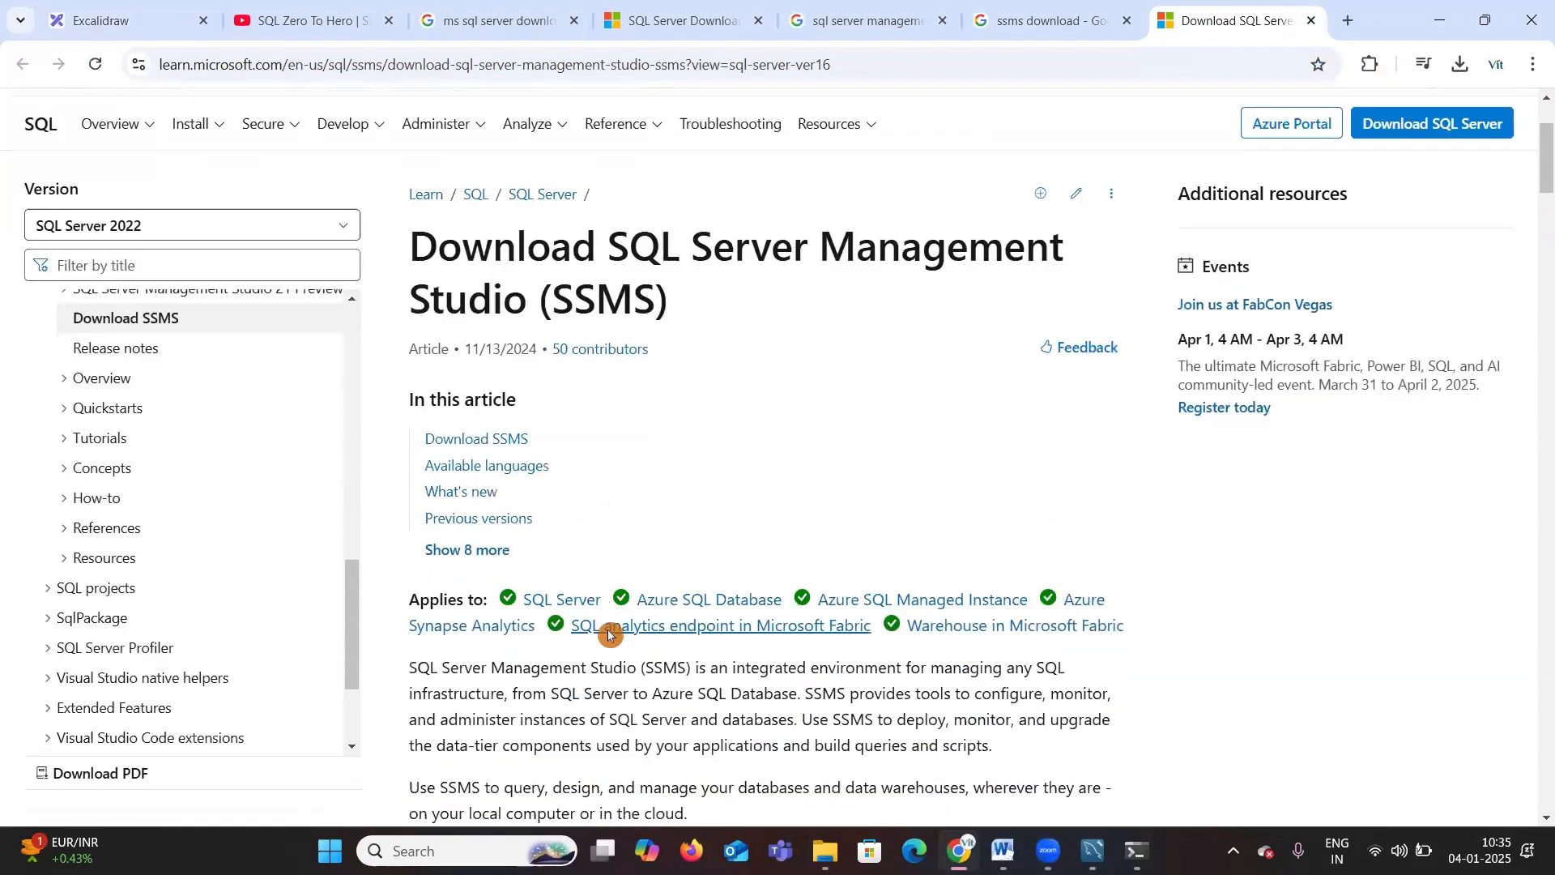
scroll(611, 638, "down", 2)
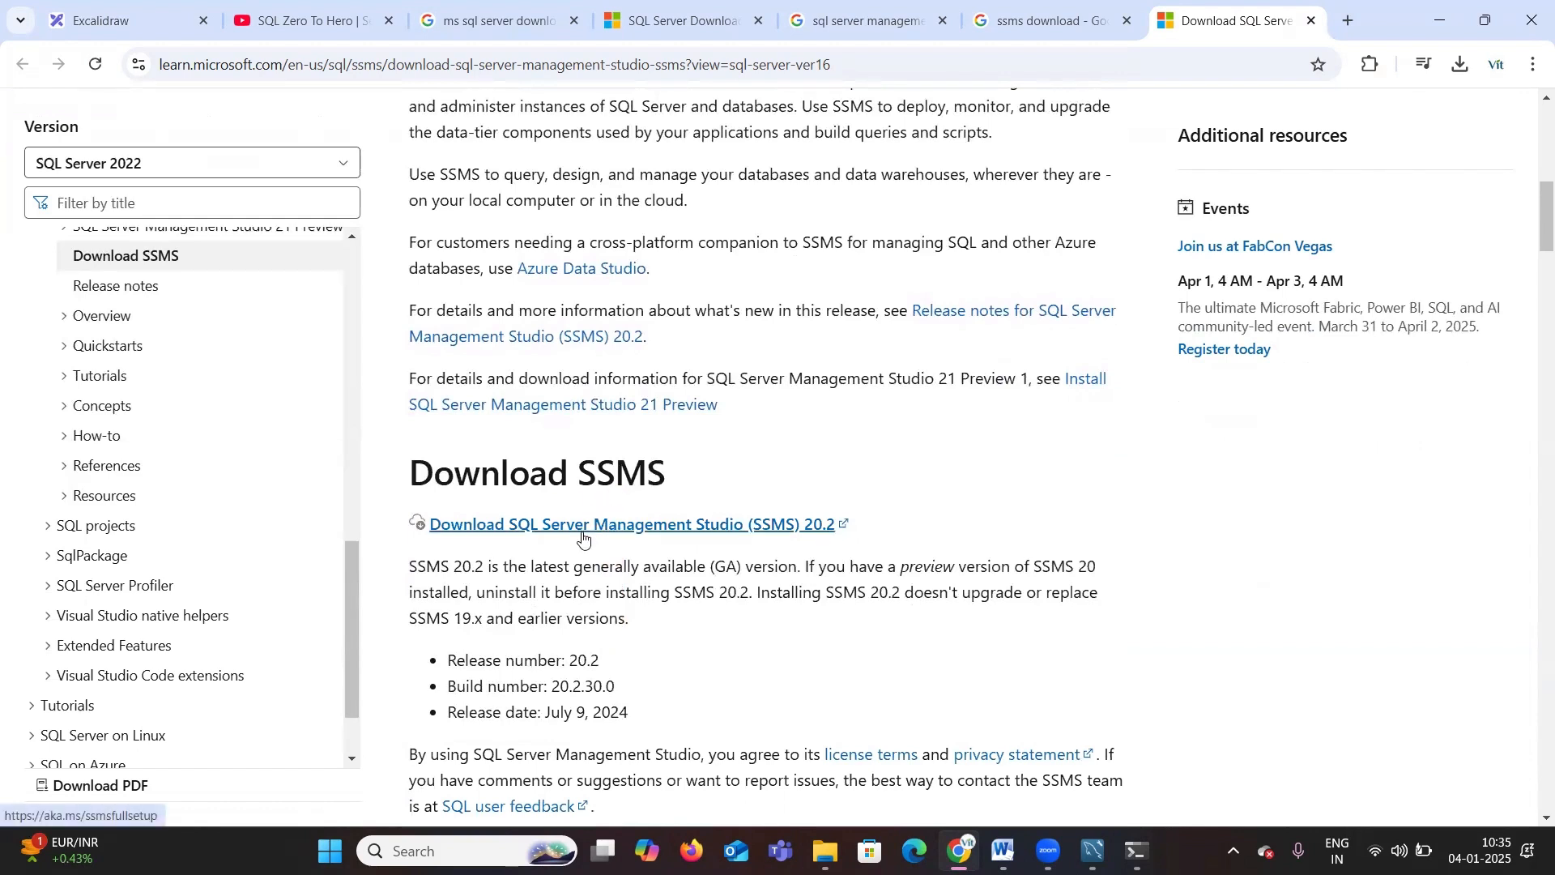
left_click(847, 520)
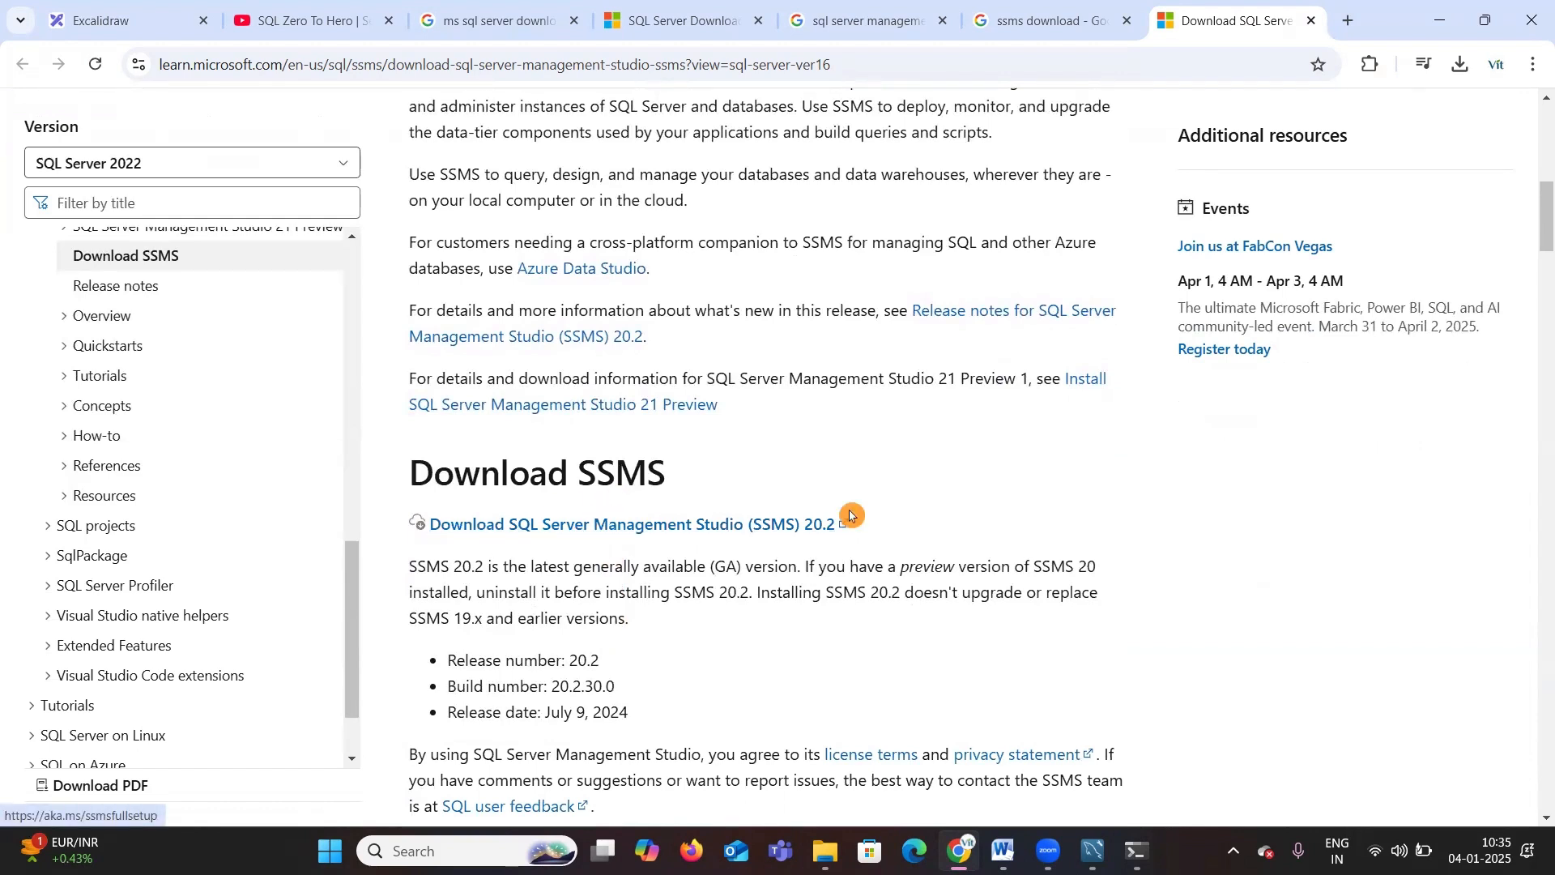
left_click(805, 541)
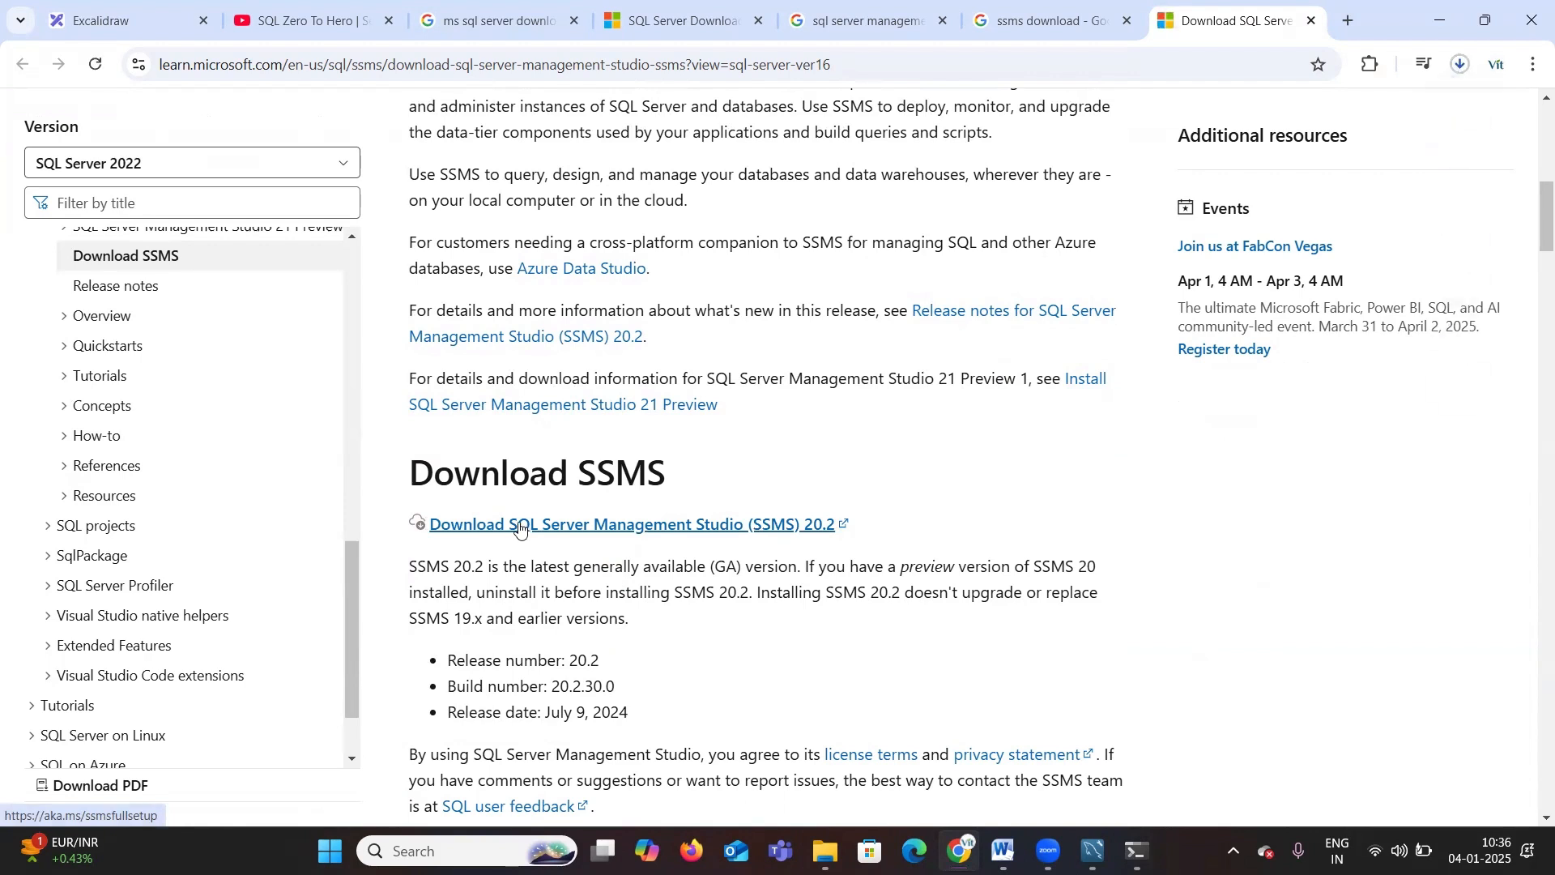
left_click(1461, 66)
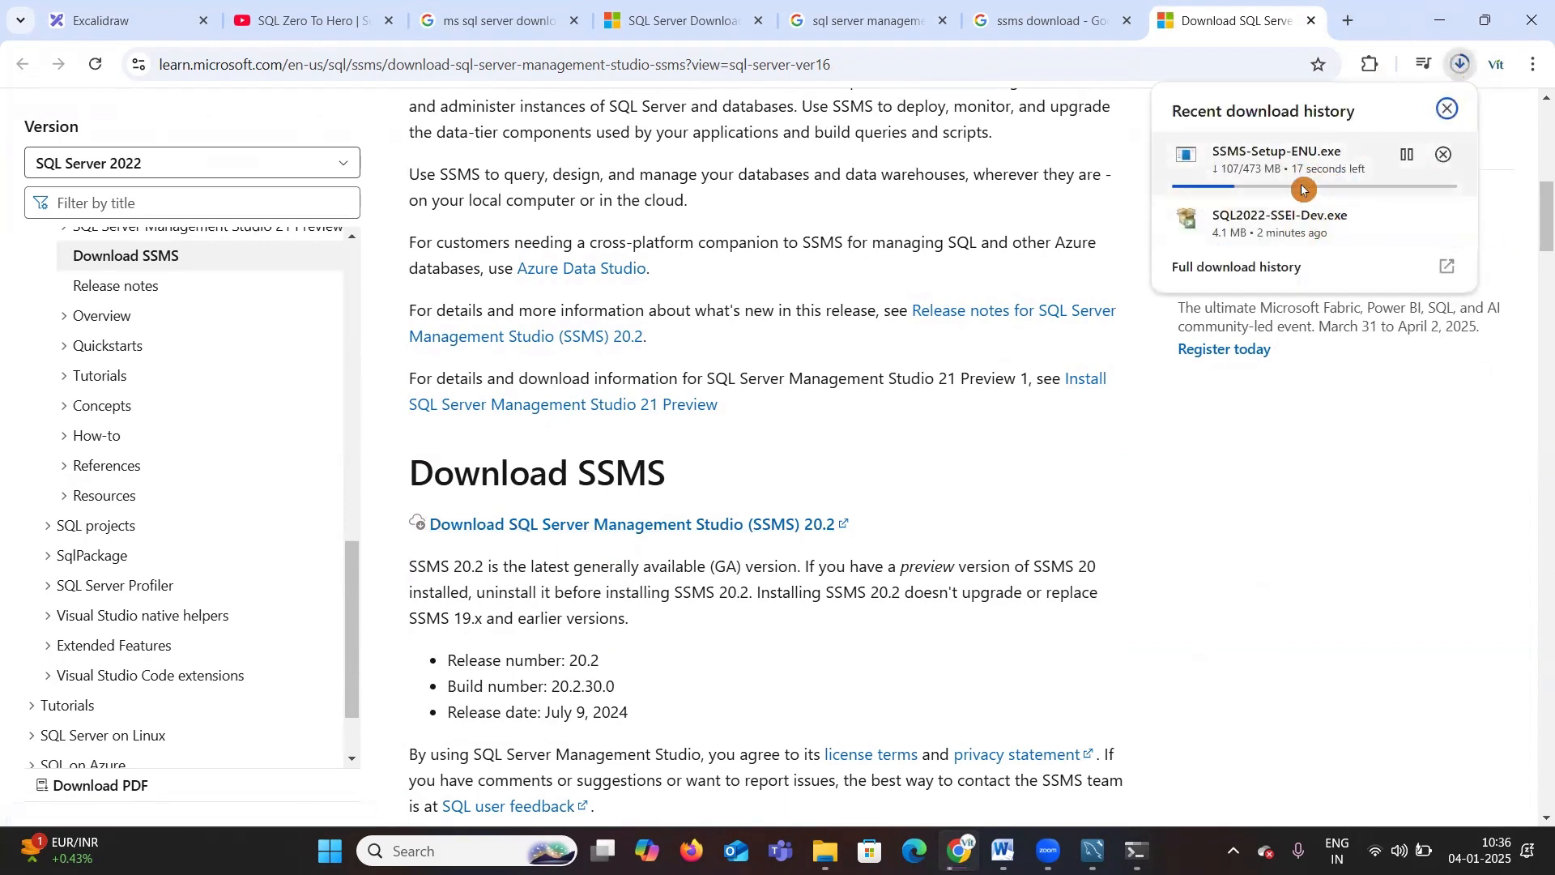
Step: Move SSMS-Setup-ENU.exe from the Downloads folder into the Softwares folder on New Volume (D:)
mouse_move(834, 849)
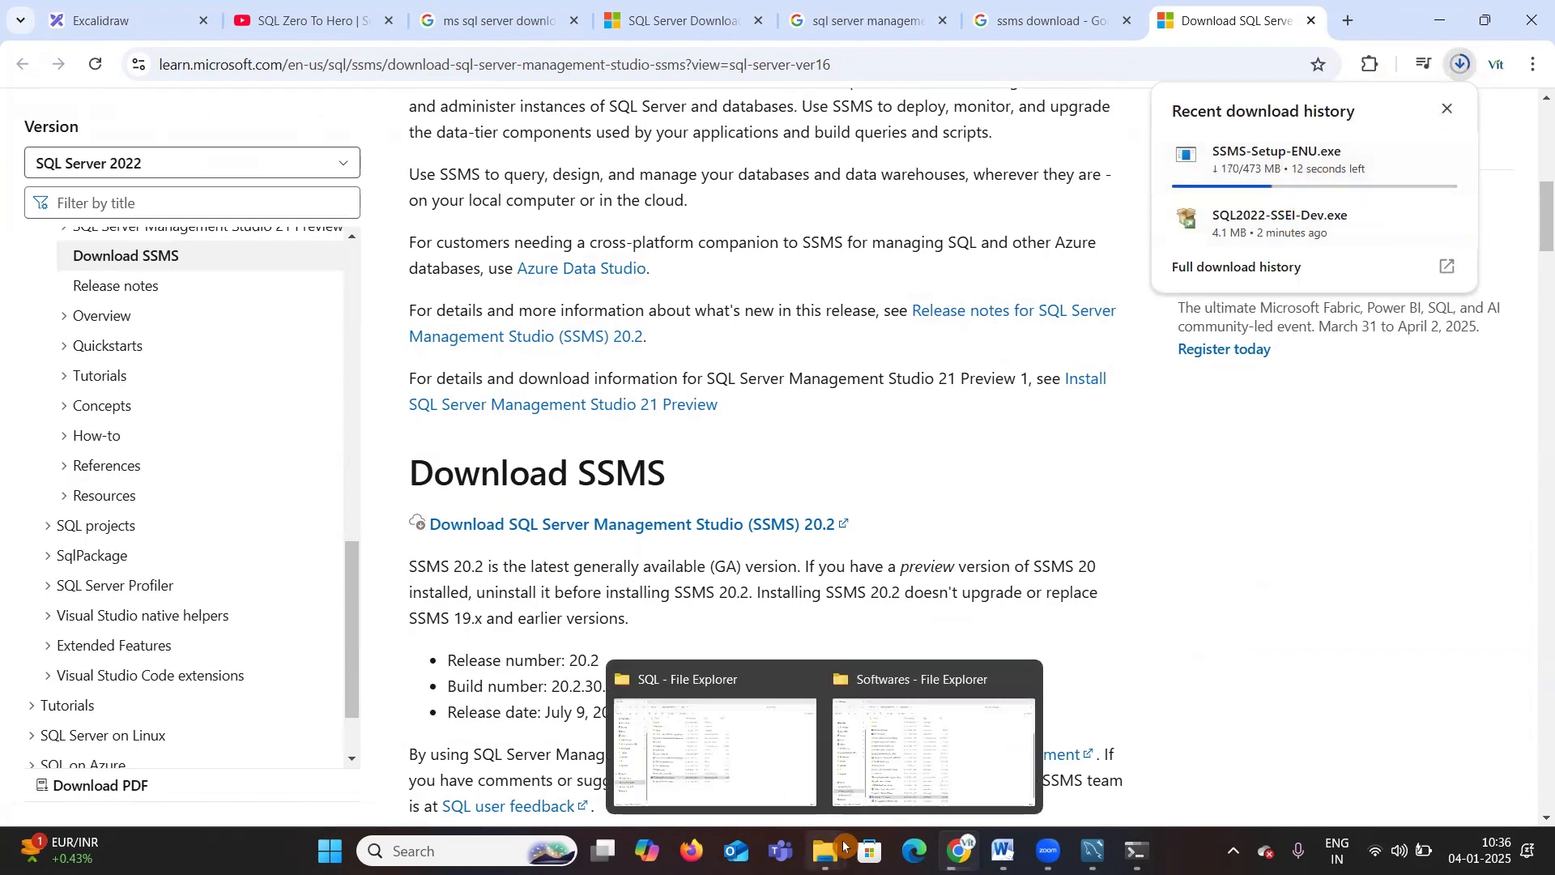
left_click(924, 769)
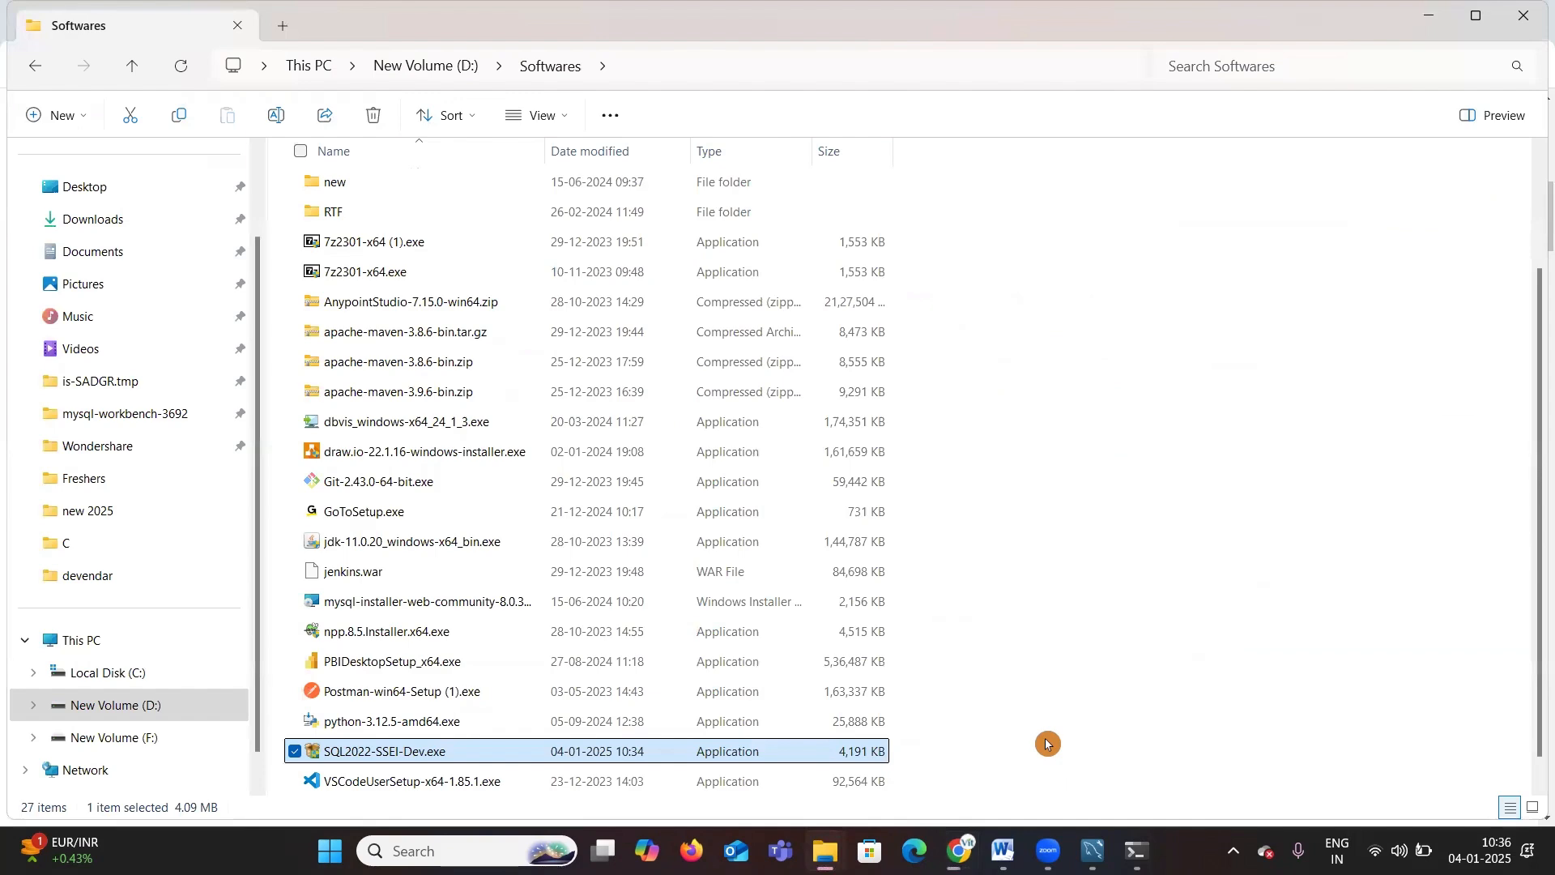
key("super+e")
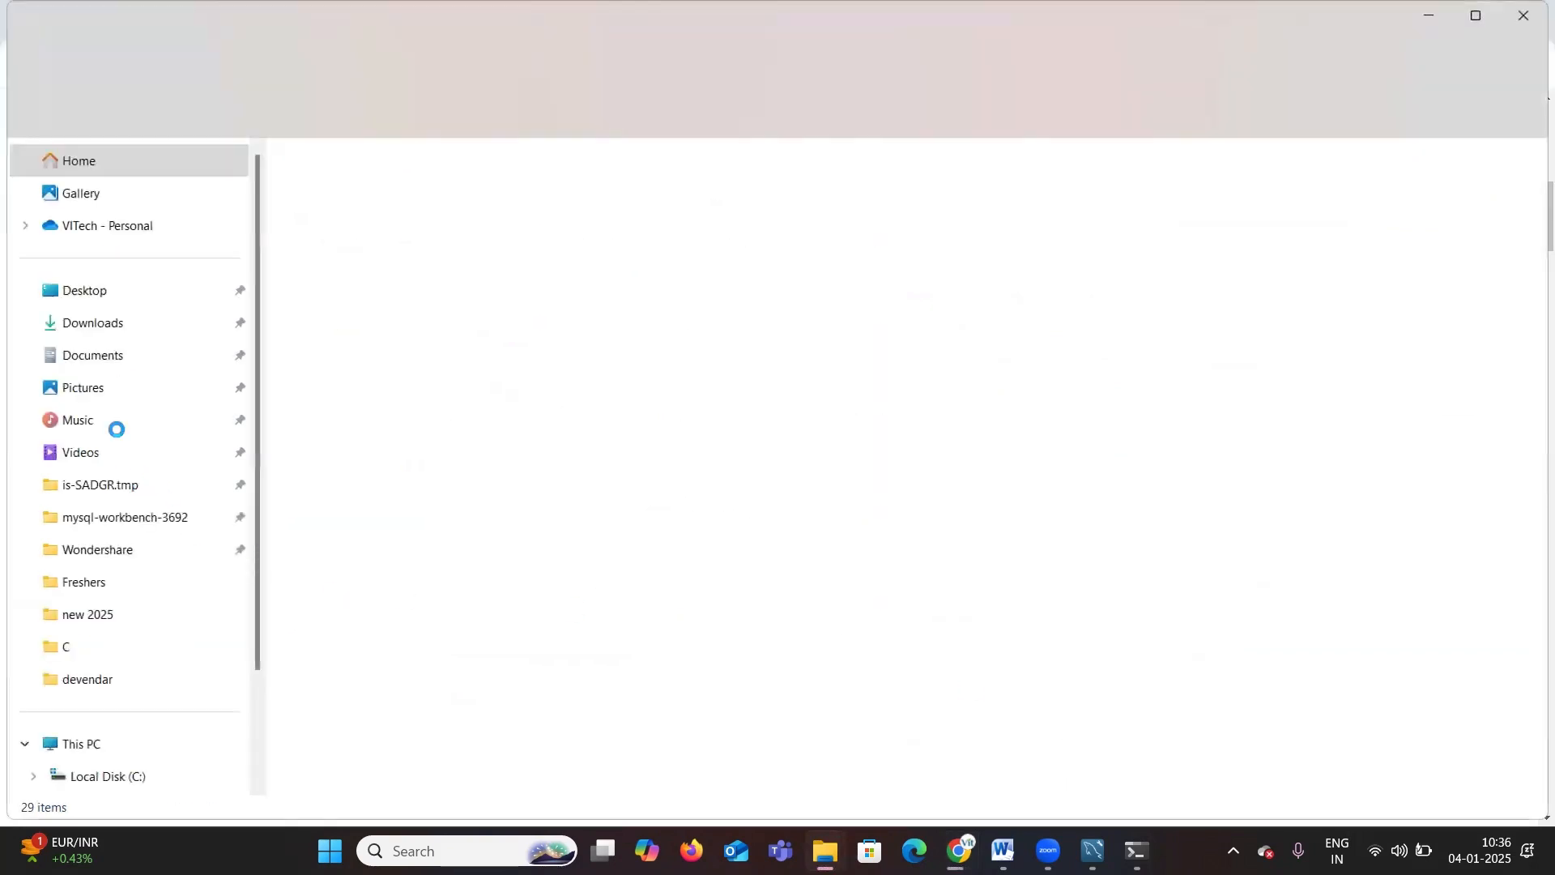
left_click(102, 326)
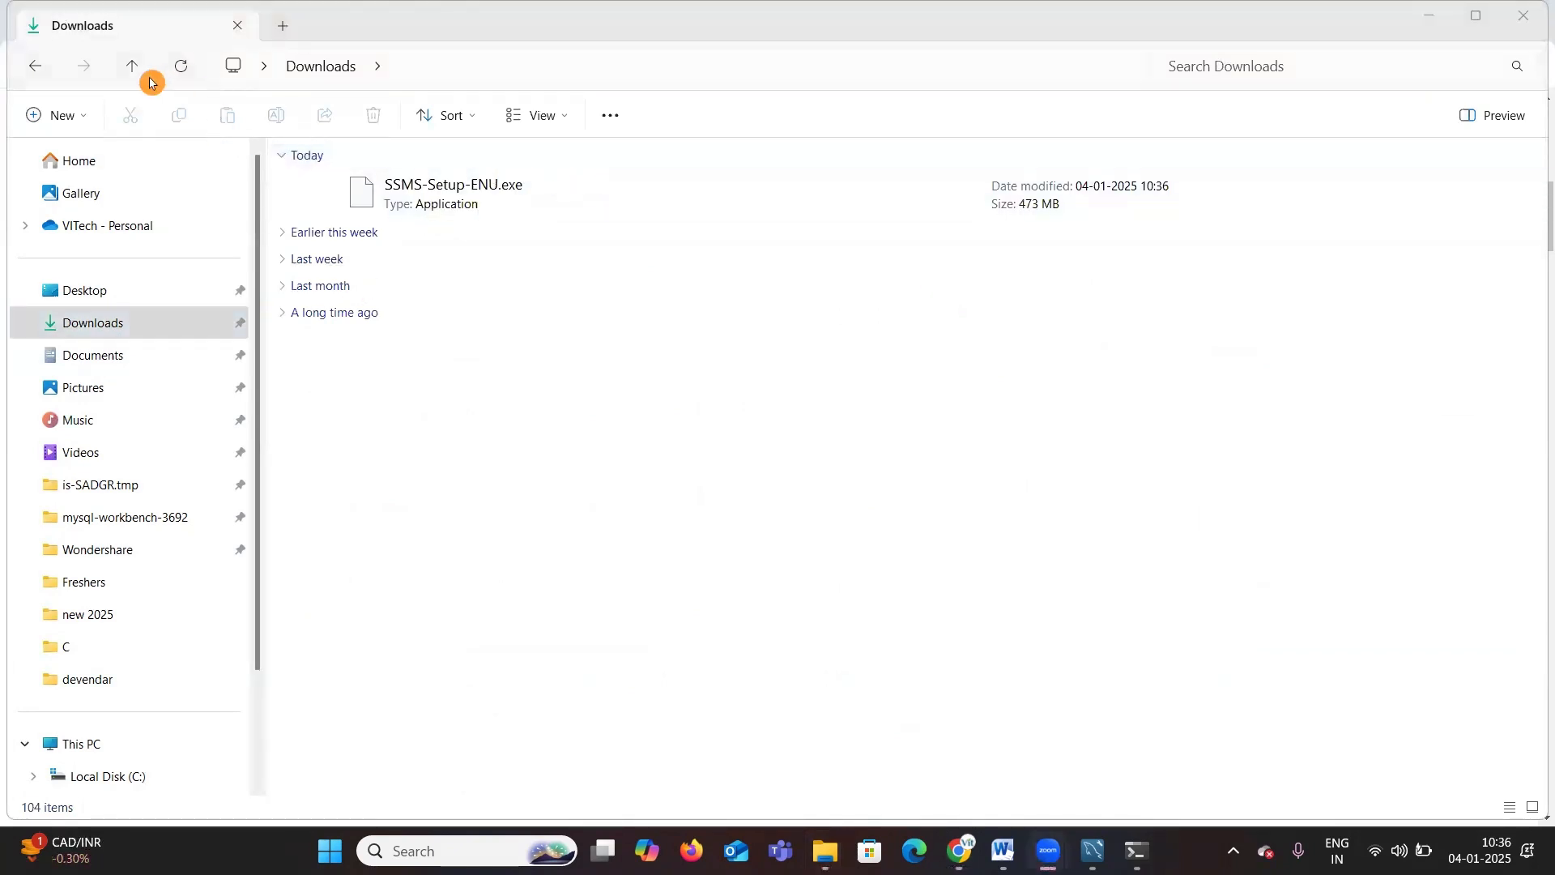
left_click(489, 199)
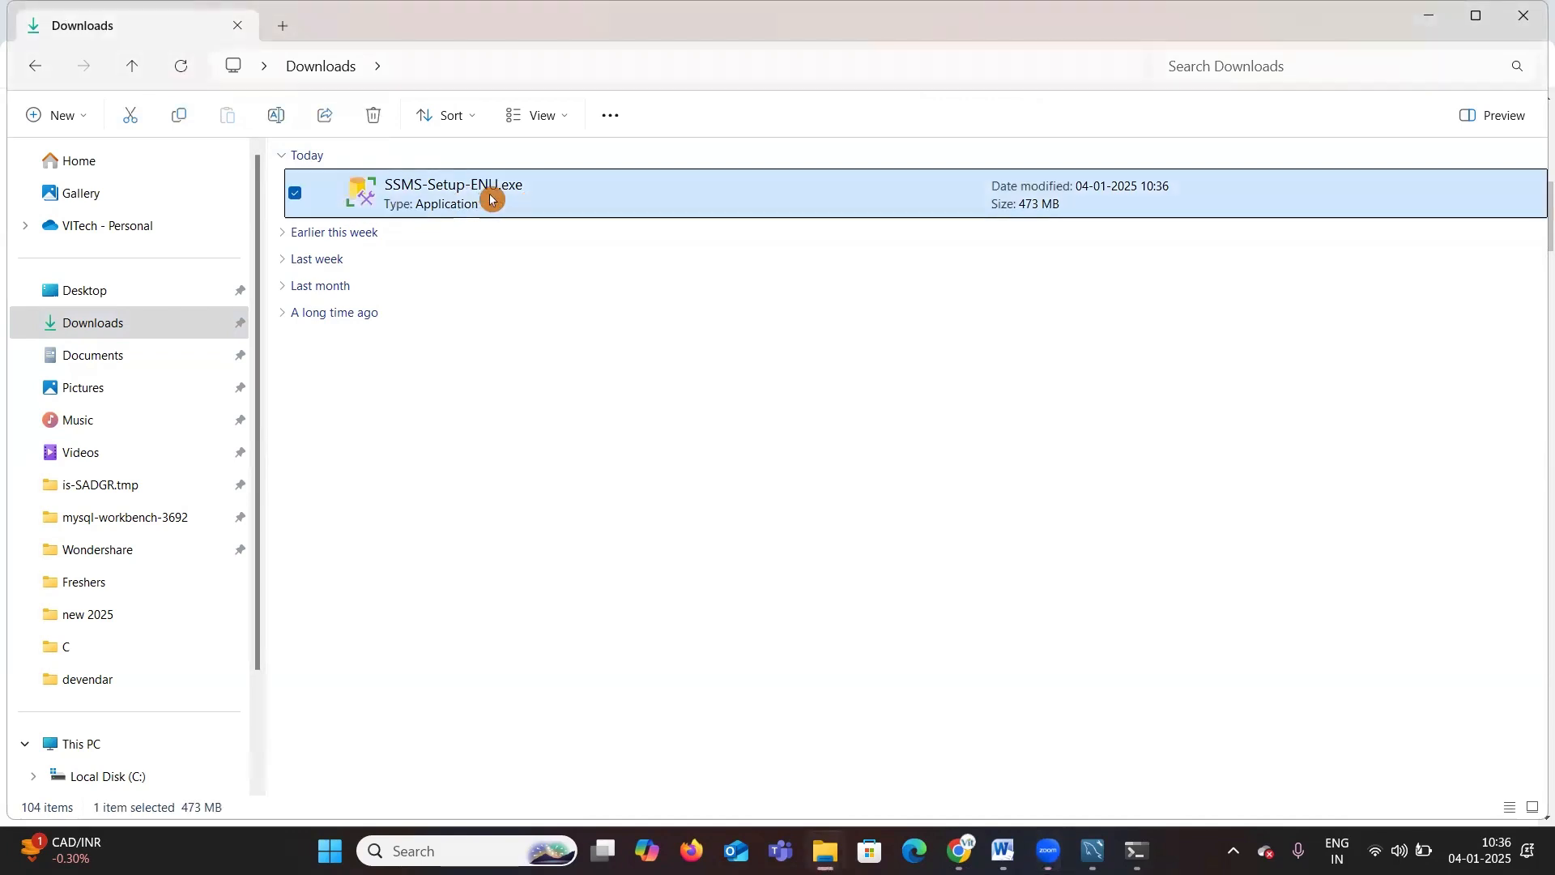
key("ctrl+x")
right_click(490, 199)
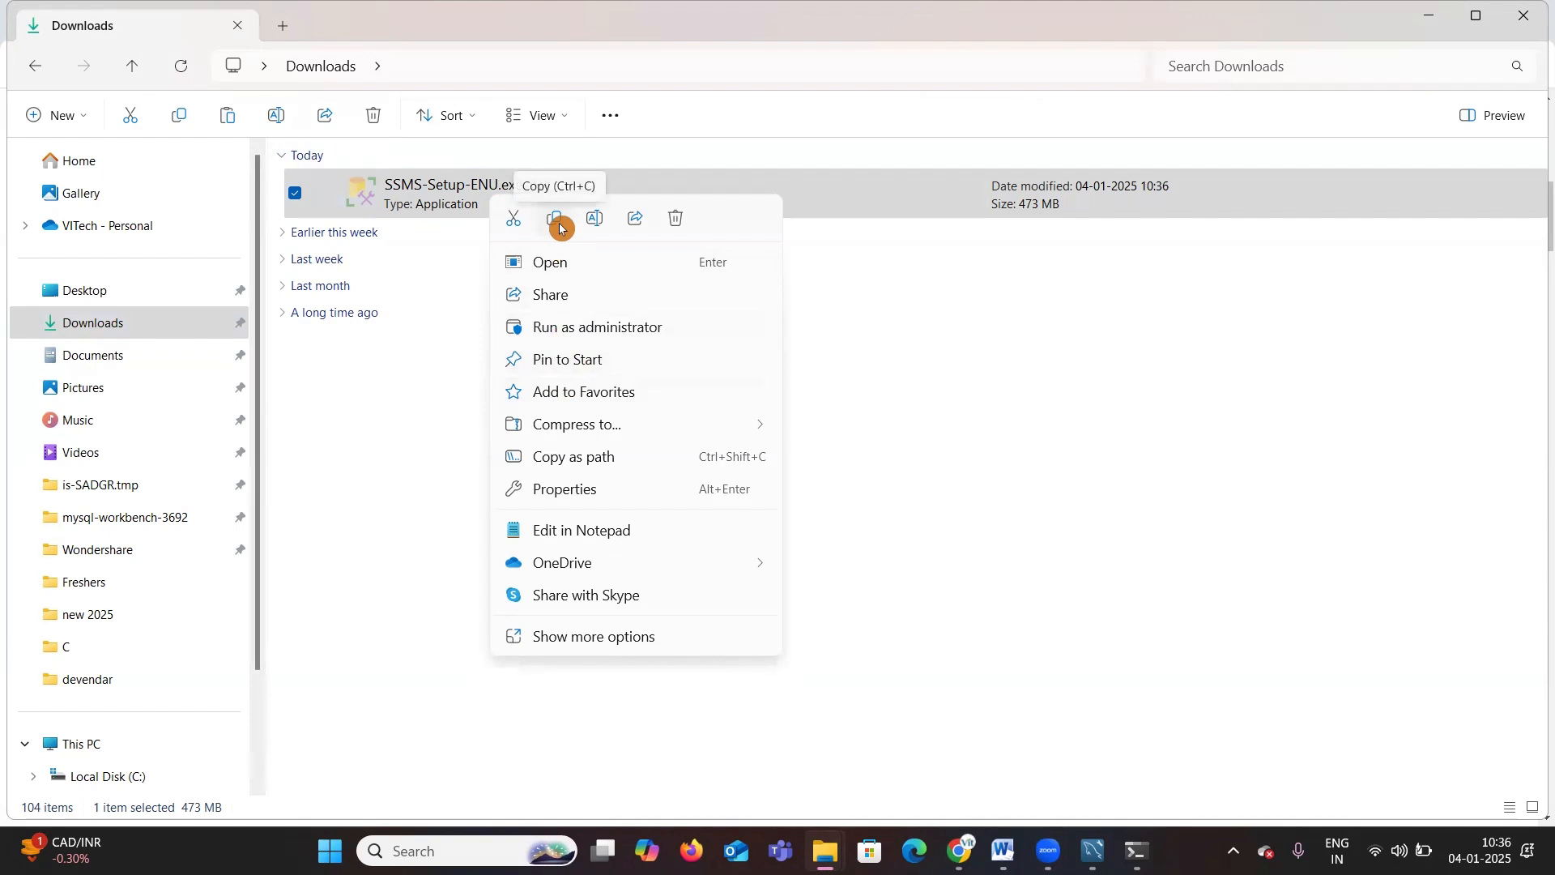
left_click(517, 224)
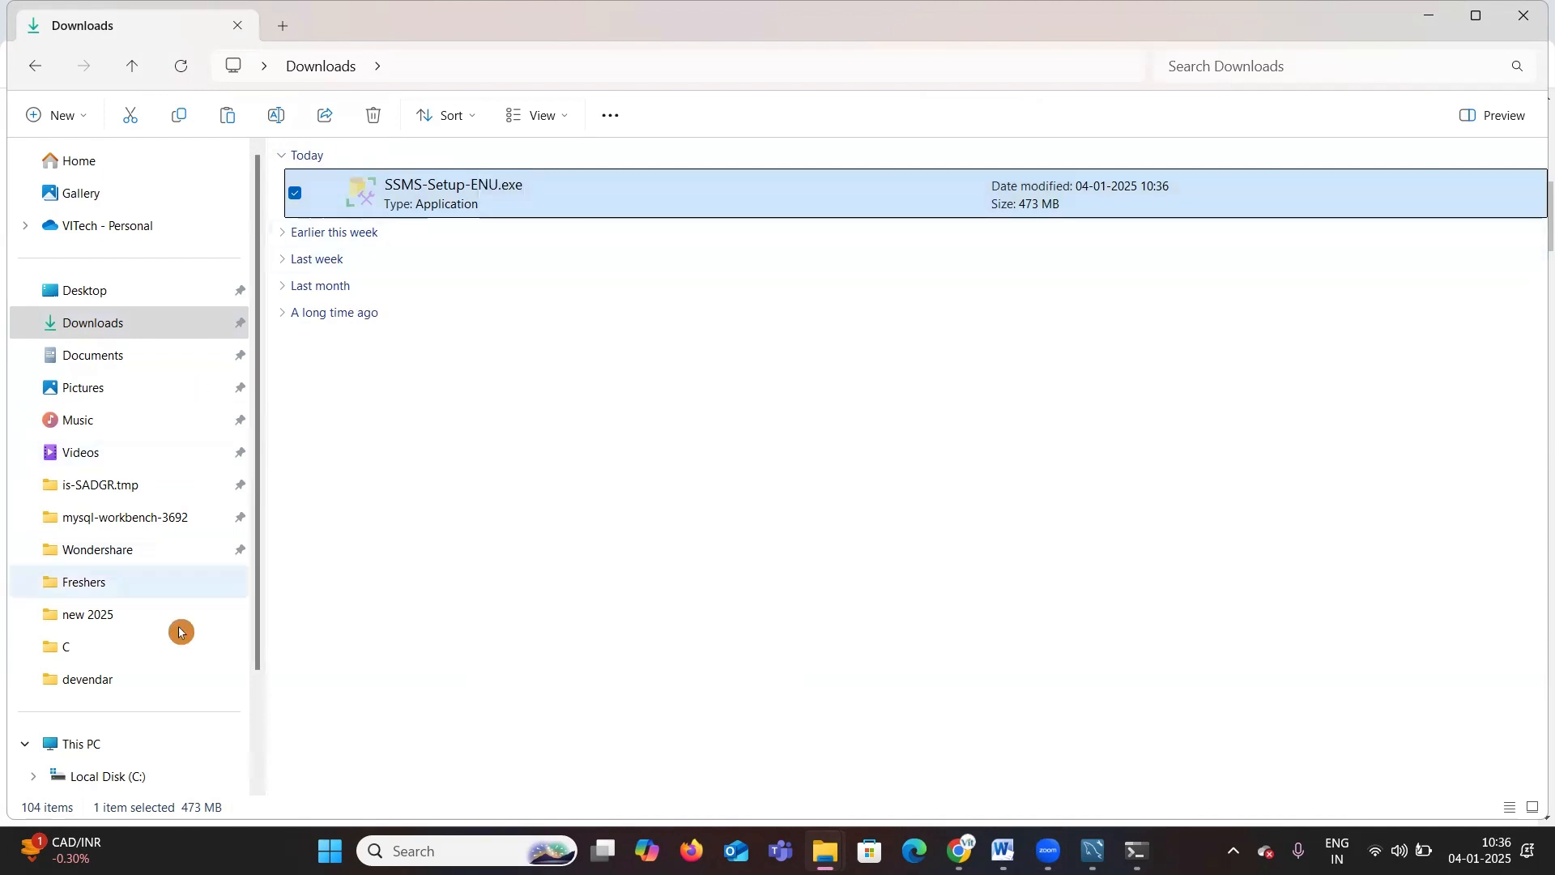
scroll(97, 673, "down", 3)
left_click(117, 648)
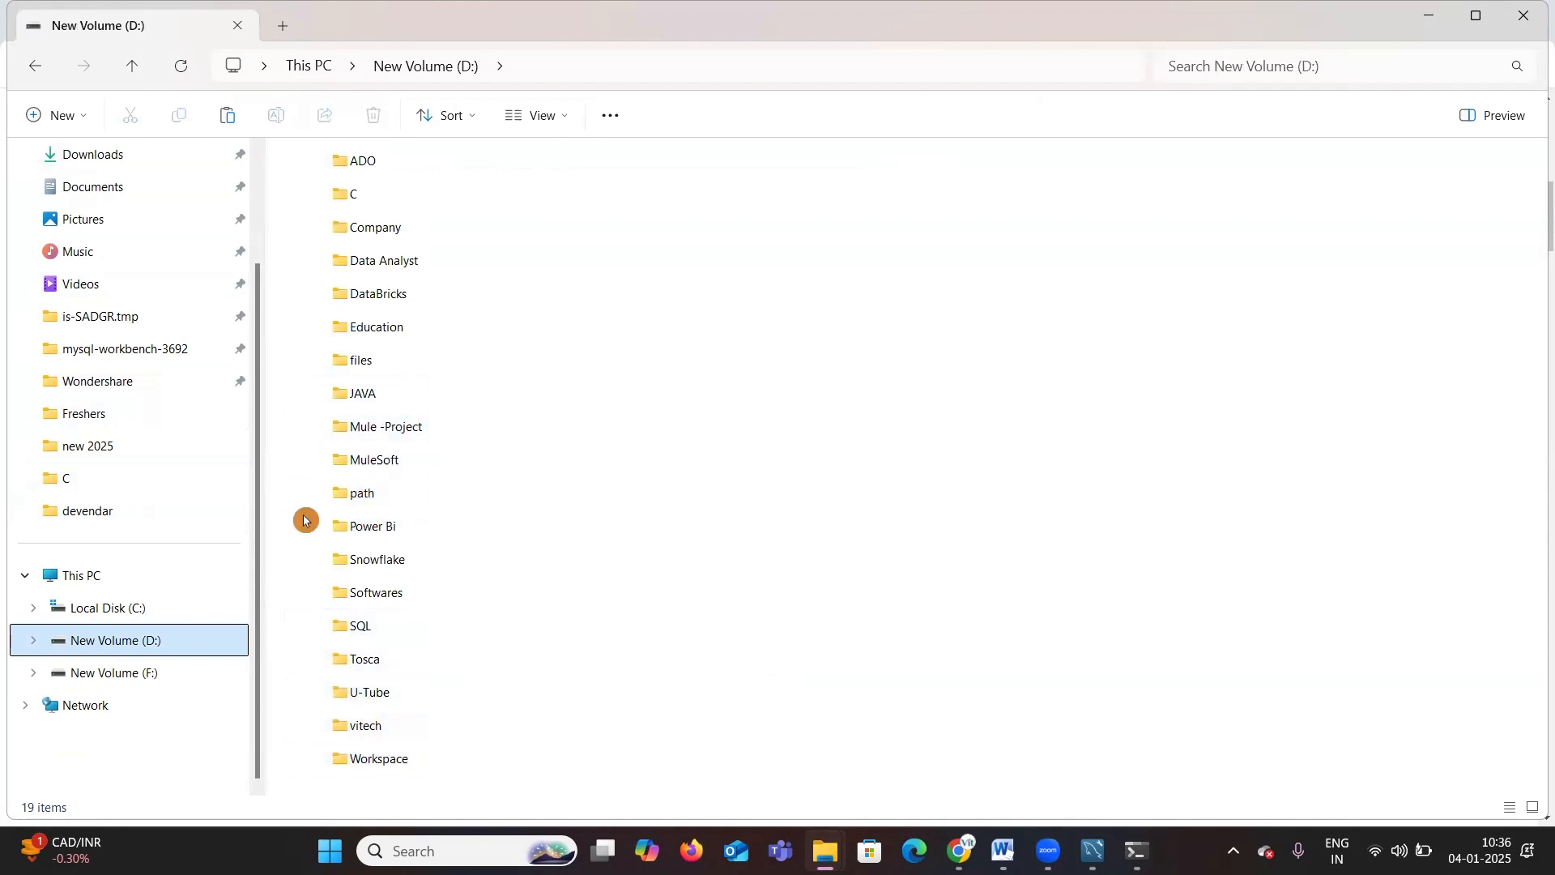
double_click(384, 590)
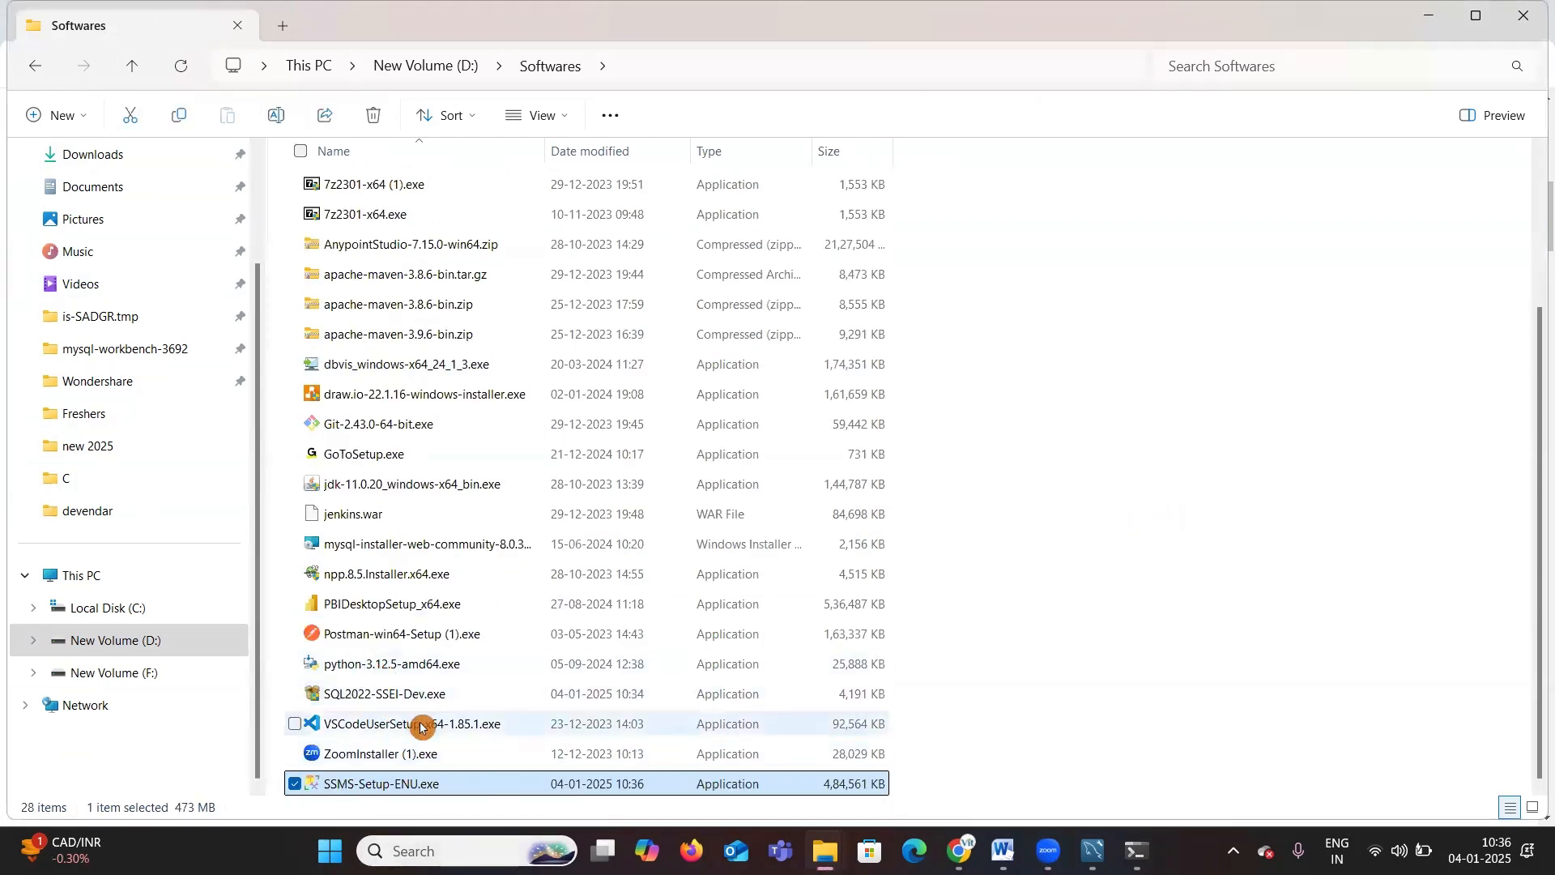
Step: Return to the Excalidraw notes and mark the sql-server and SSMS items with check marks
mouse_move(958, 850)
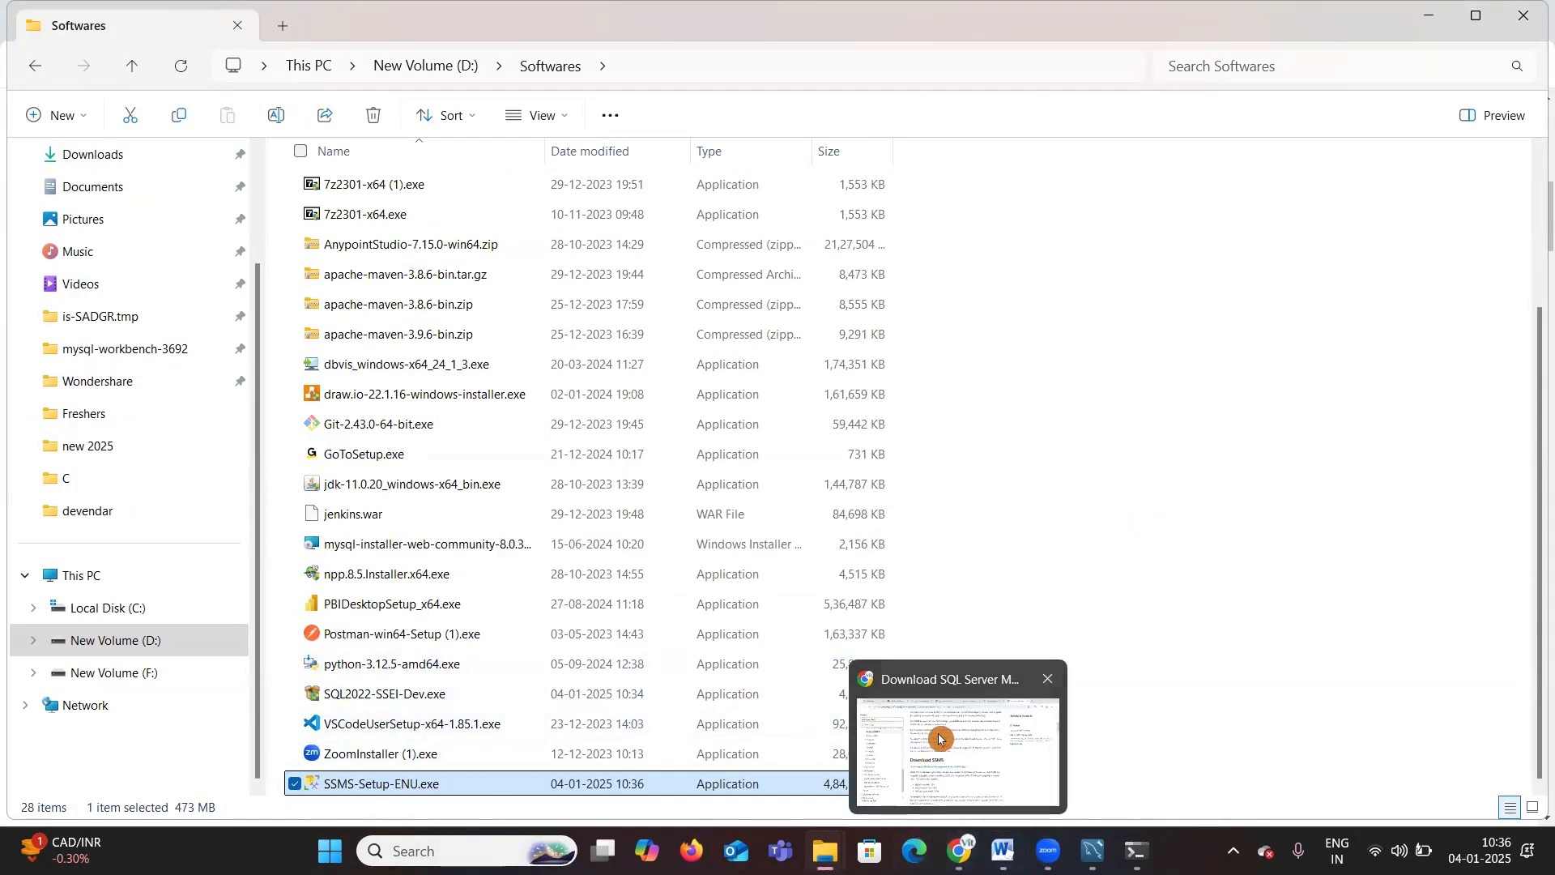
left_click(939, 749)
left_click(111, 20)
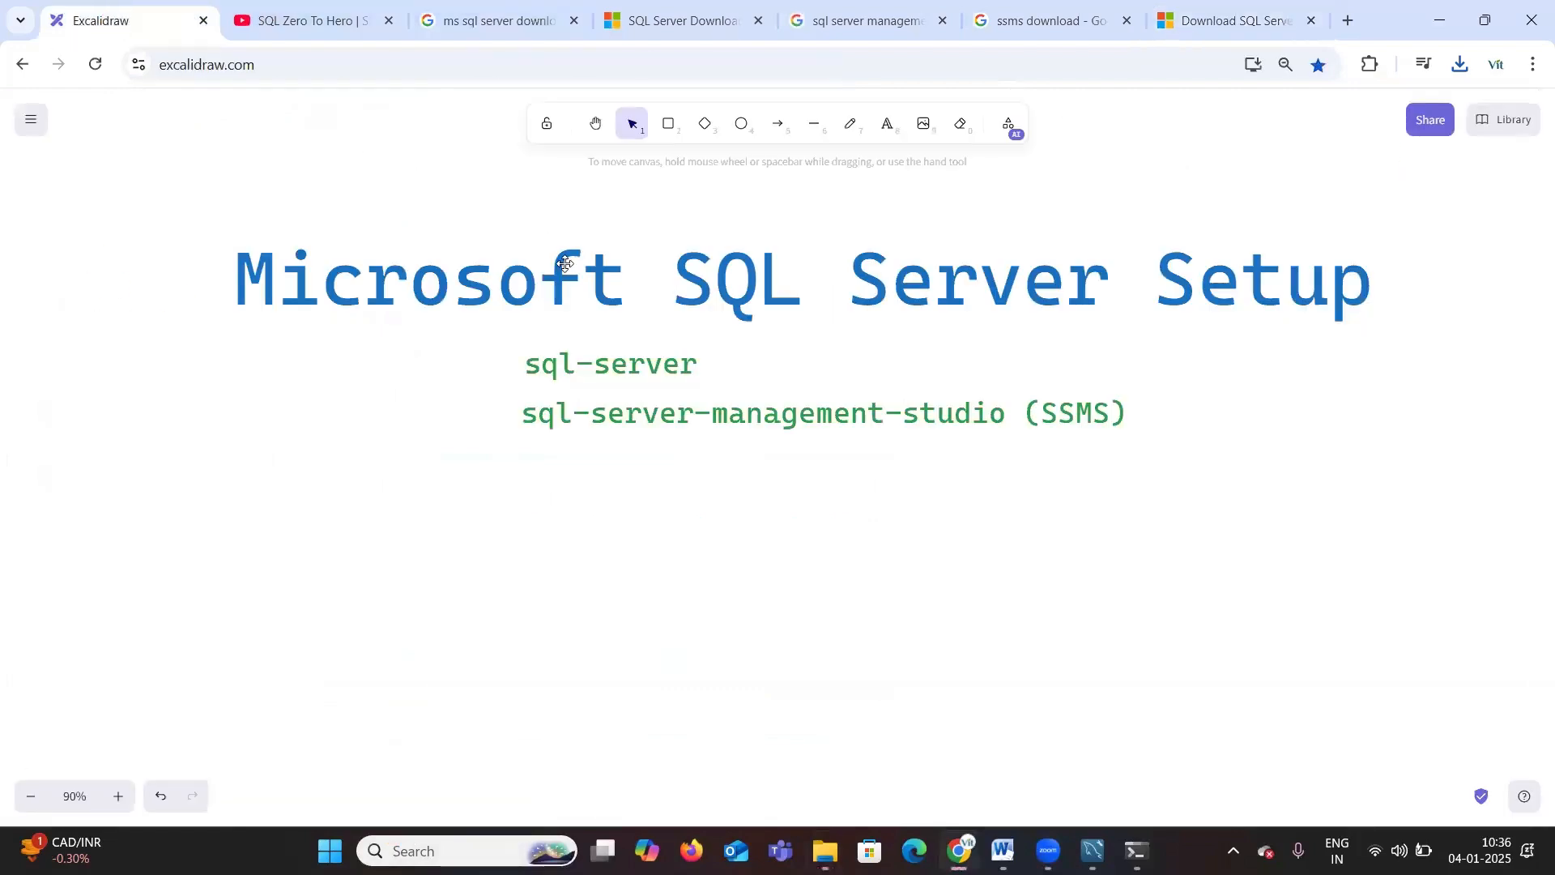
mouse_move(475, 380)
left_mouse_down()
mouse_move(481, 400)
mouse_move(568, 345)
left_mouse_up()
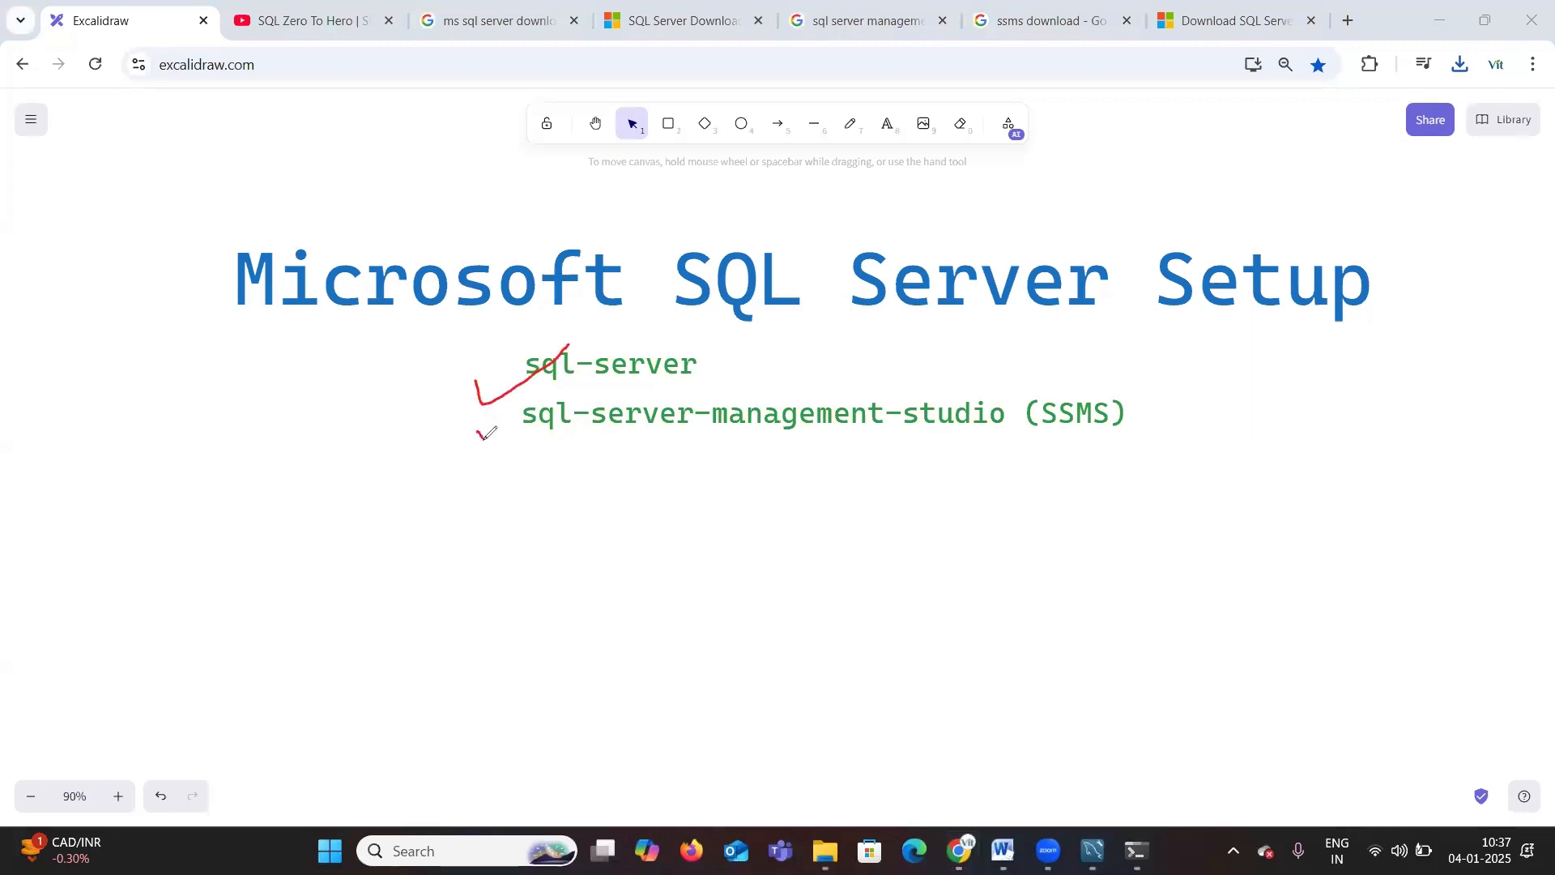
left_click_drag(486, 434, 569, 386)
mouse_move(1152, 379)
left_mouse_down()
mouse_move(1211, 366)
mouse_move(1228, 400)
left_mouse_up()
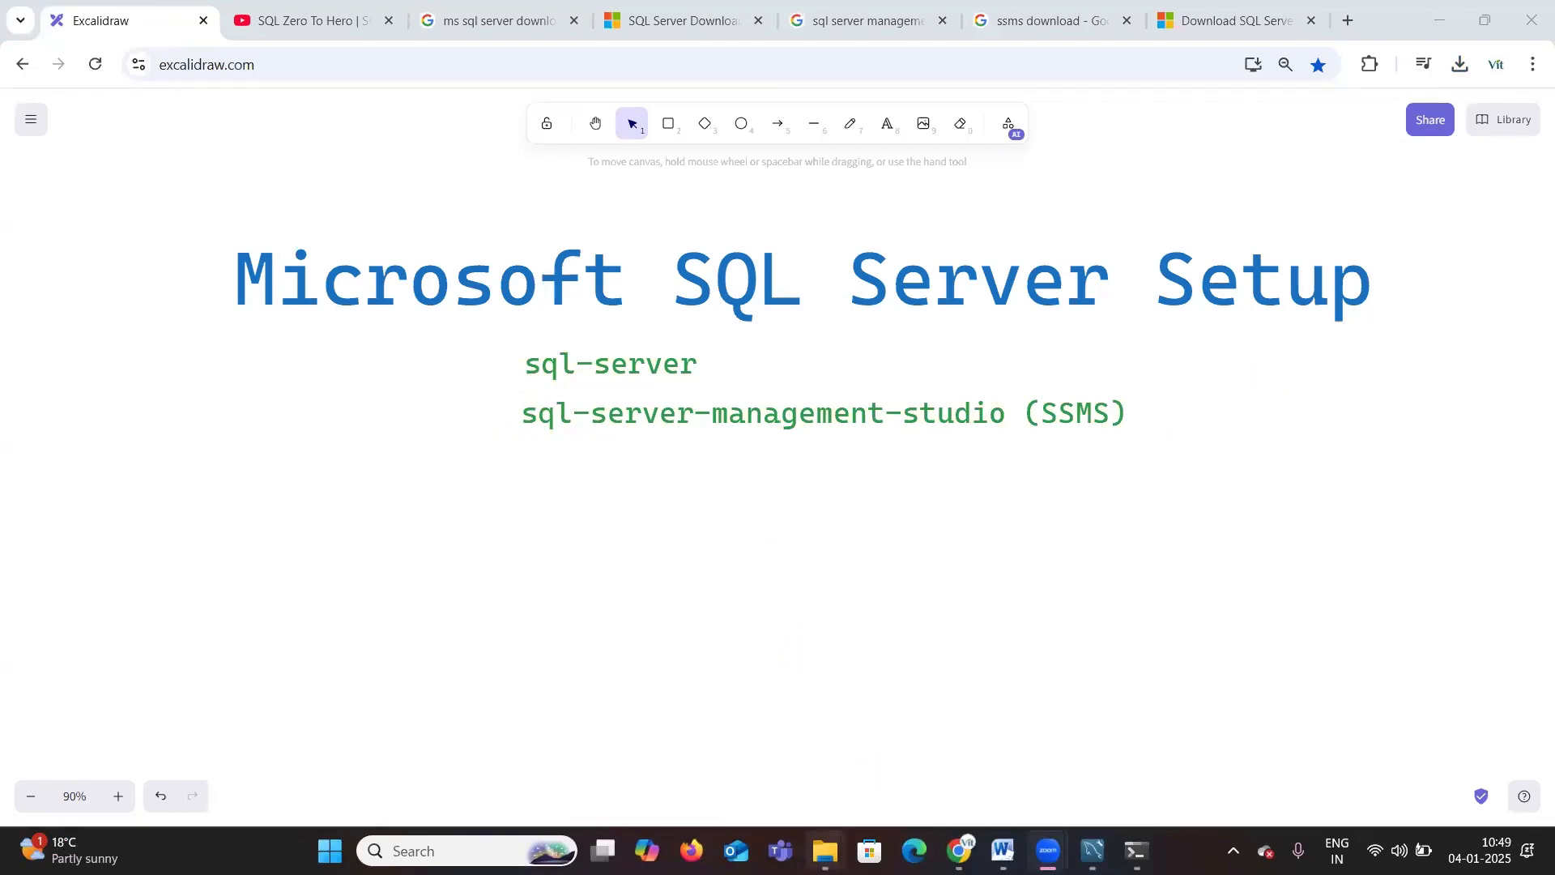
Step: Run the SQL2022-SSEI-Dev.exe installer from the Softwares folder as administrator
mouse_move(825, 850)
left_click(806, 718)
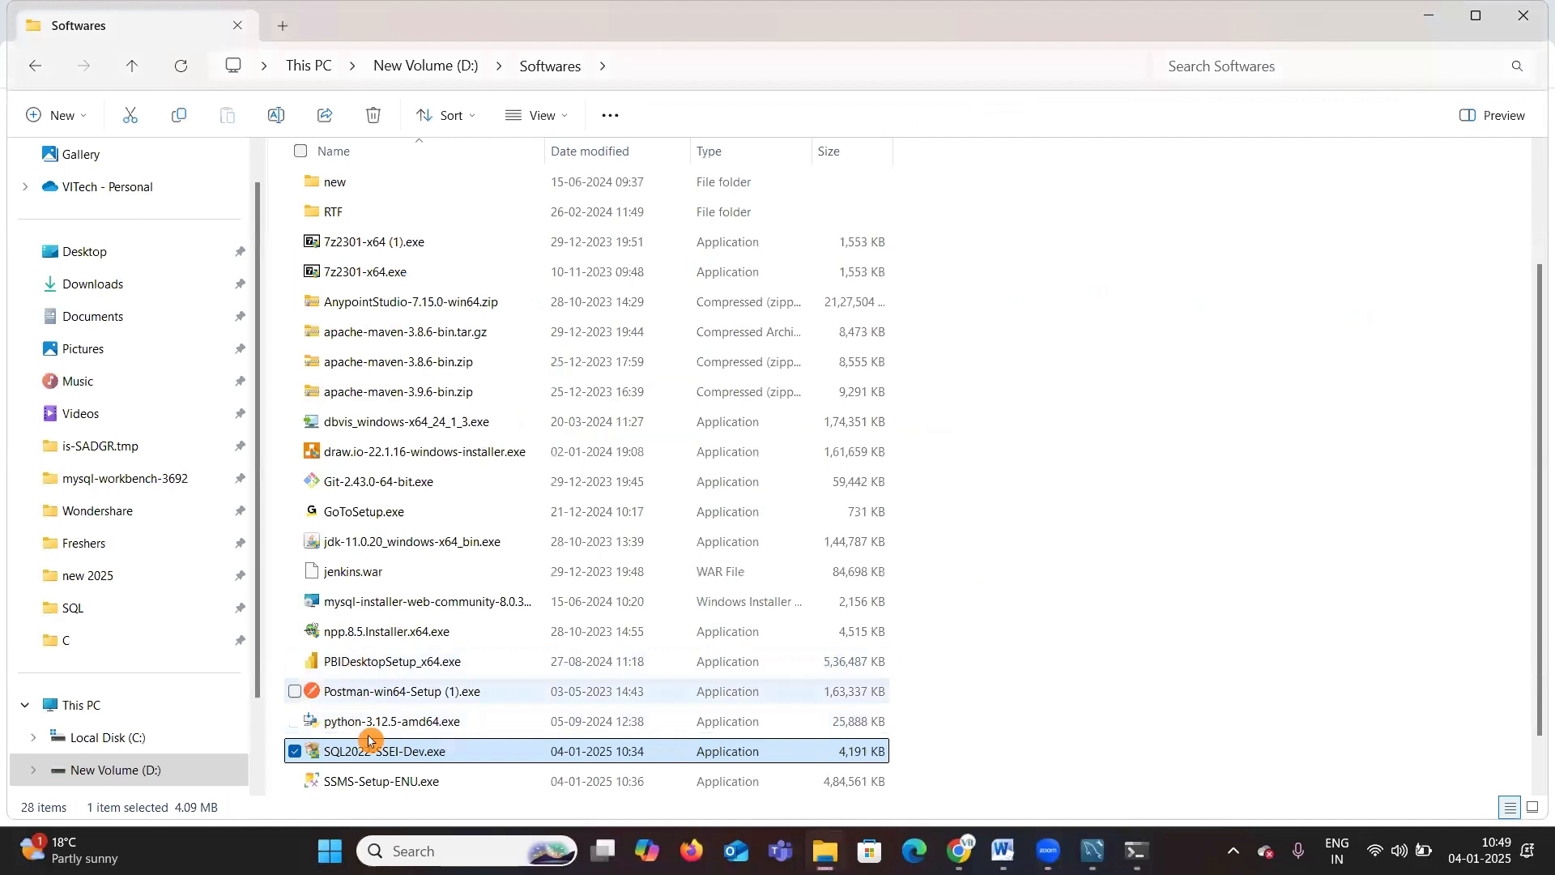
right_click(473, 755)
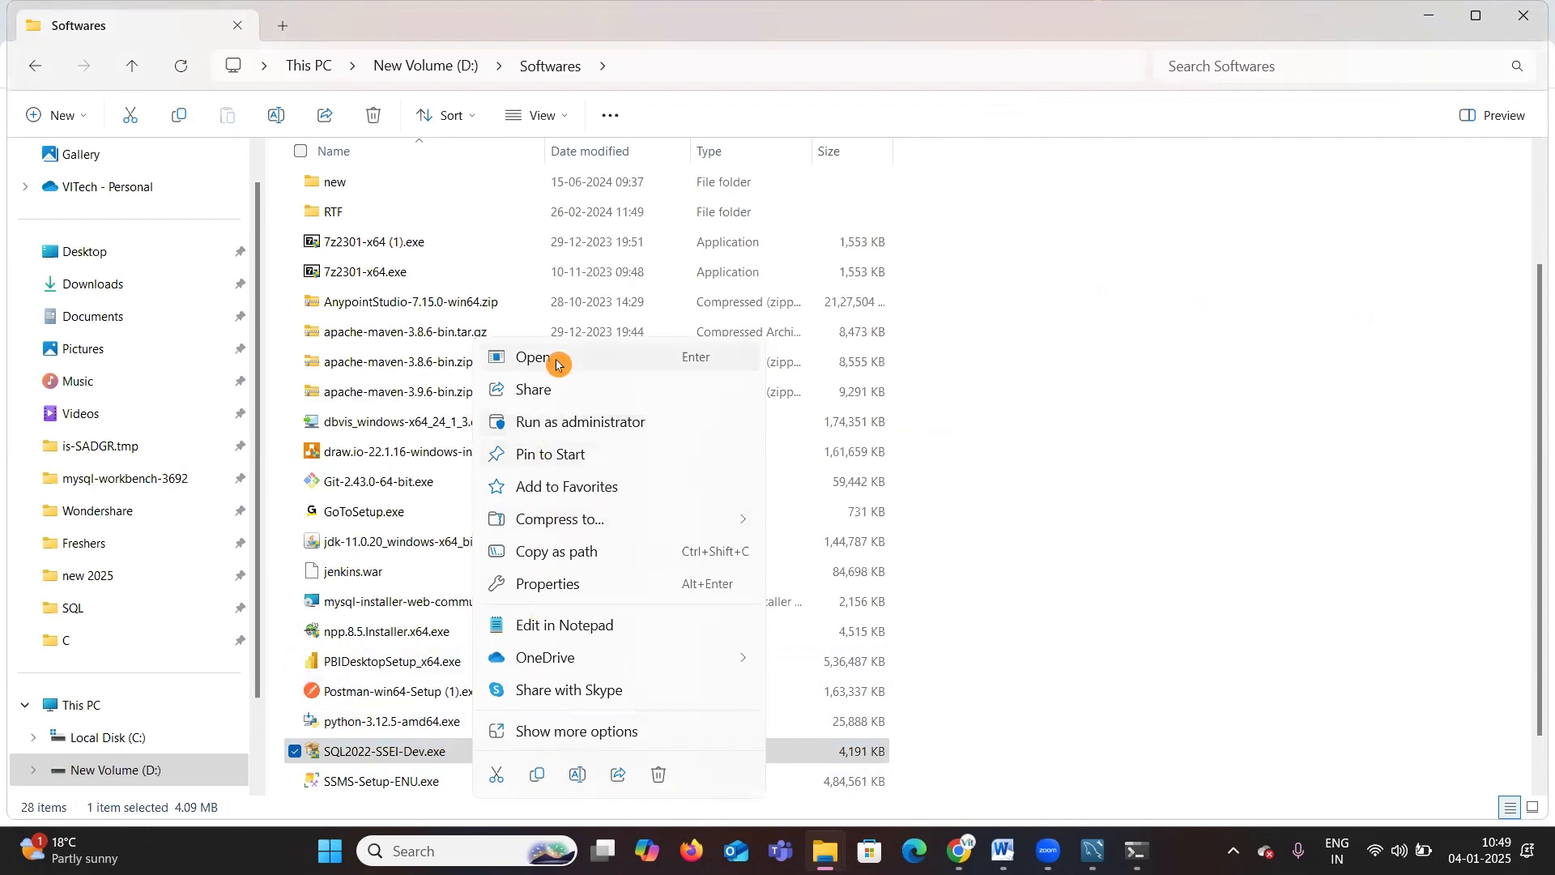
left_click(550, 423)
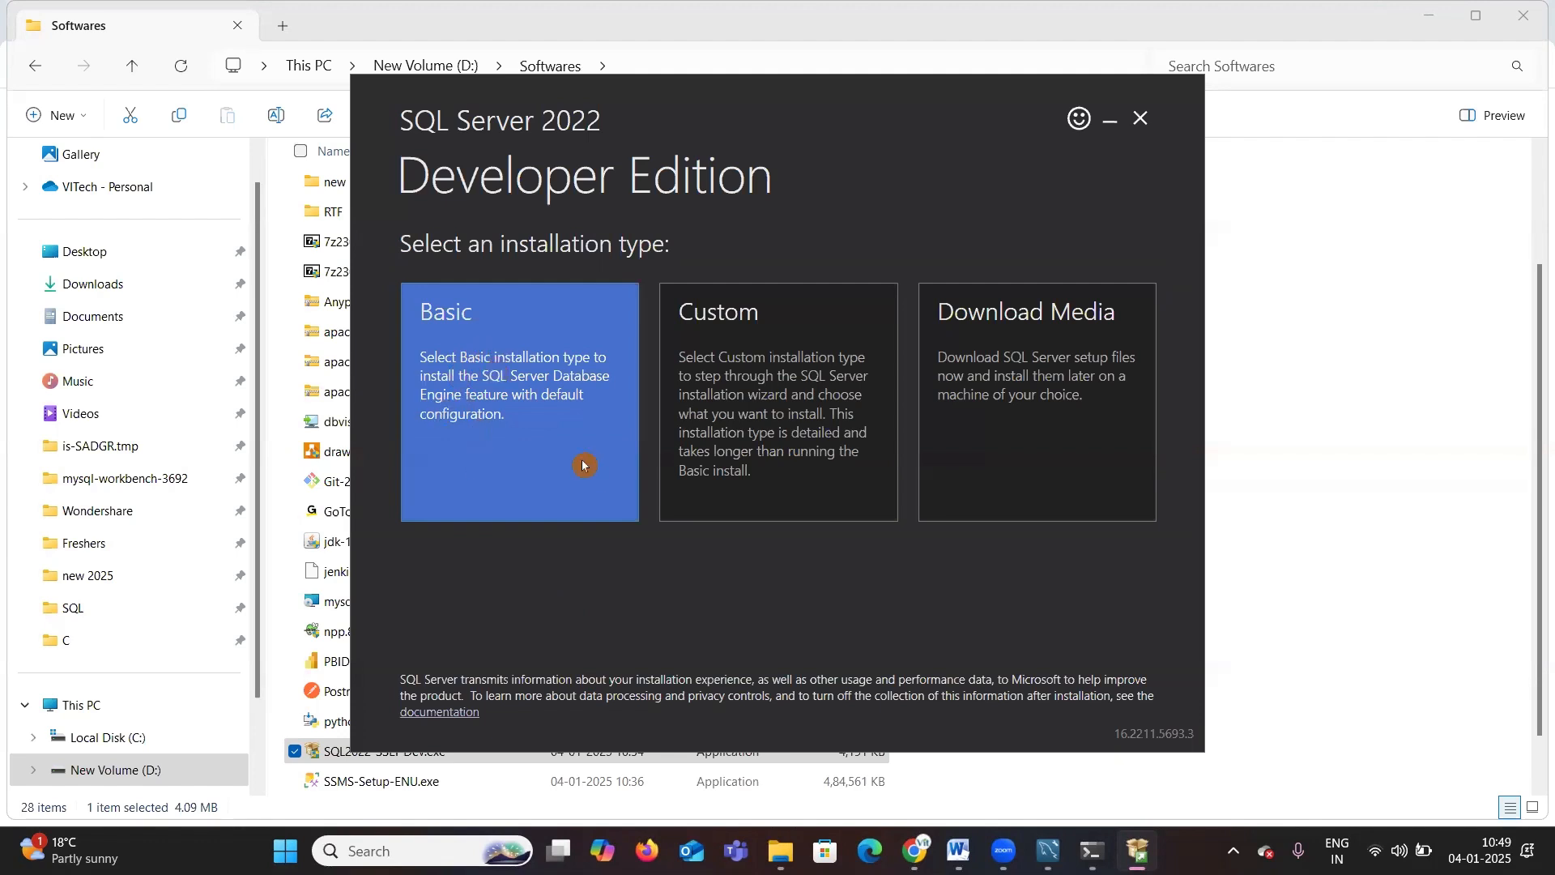
Step: Choose the Basic installation type and accept the SQL Server license terms
left_click(483, 393)
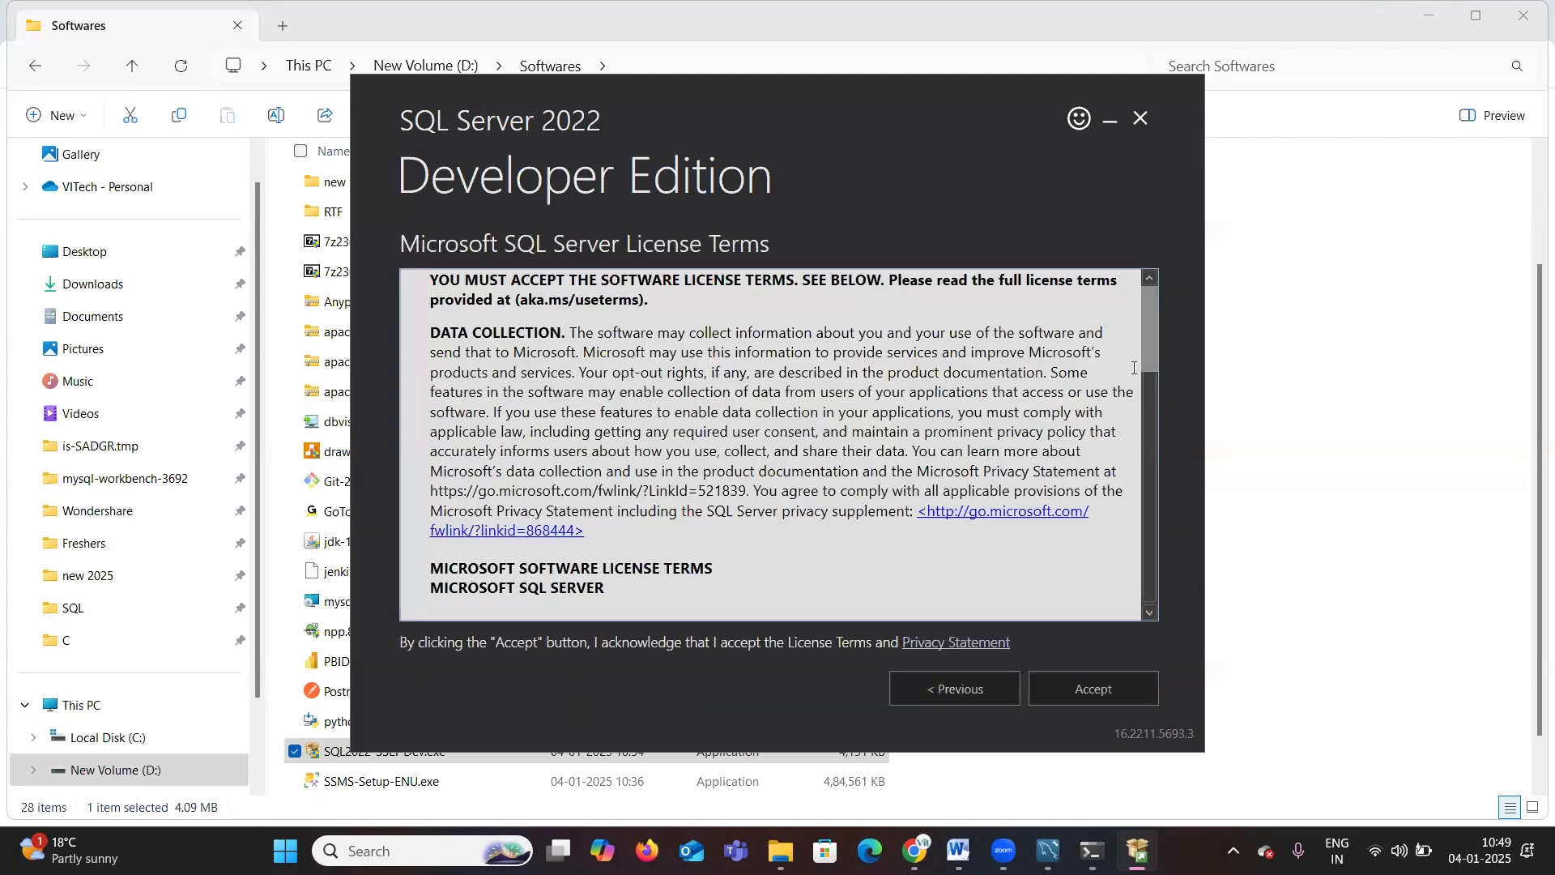
left_click_drag(1154, 320, 1146, 564)
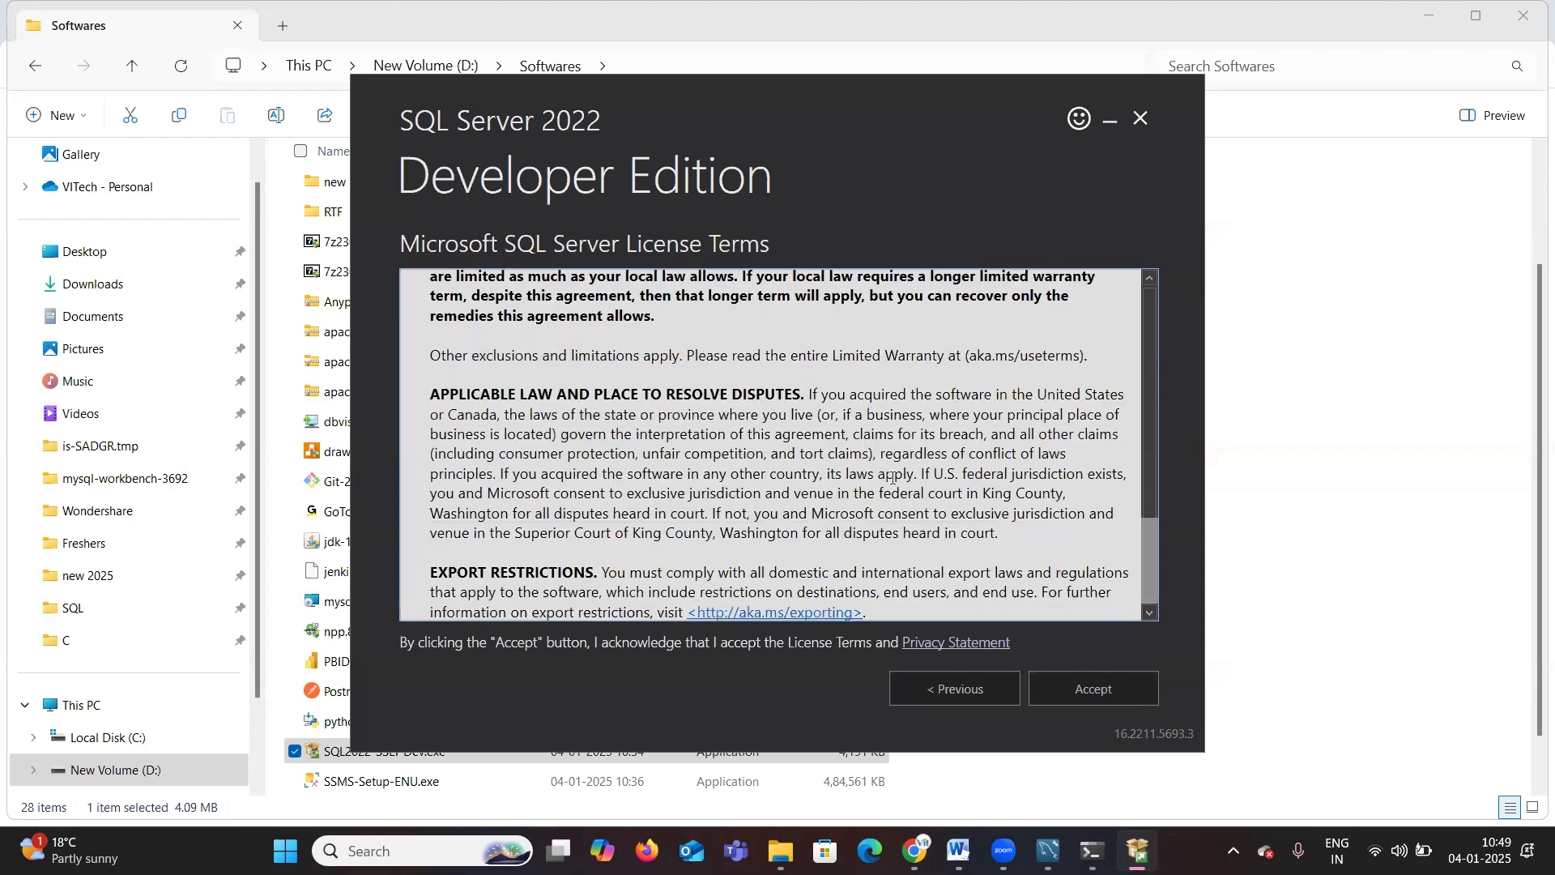
left_click(1101, 694)
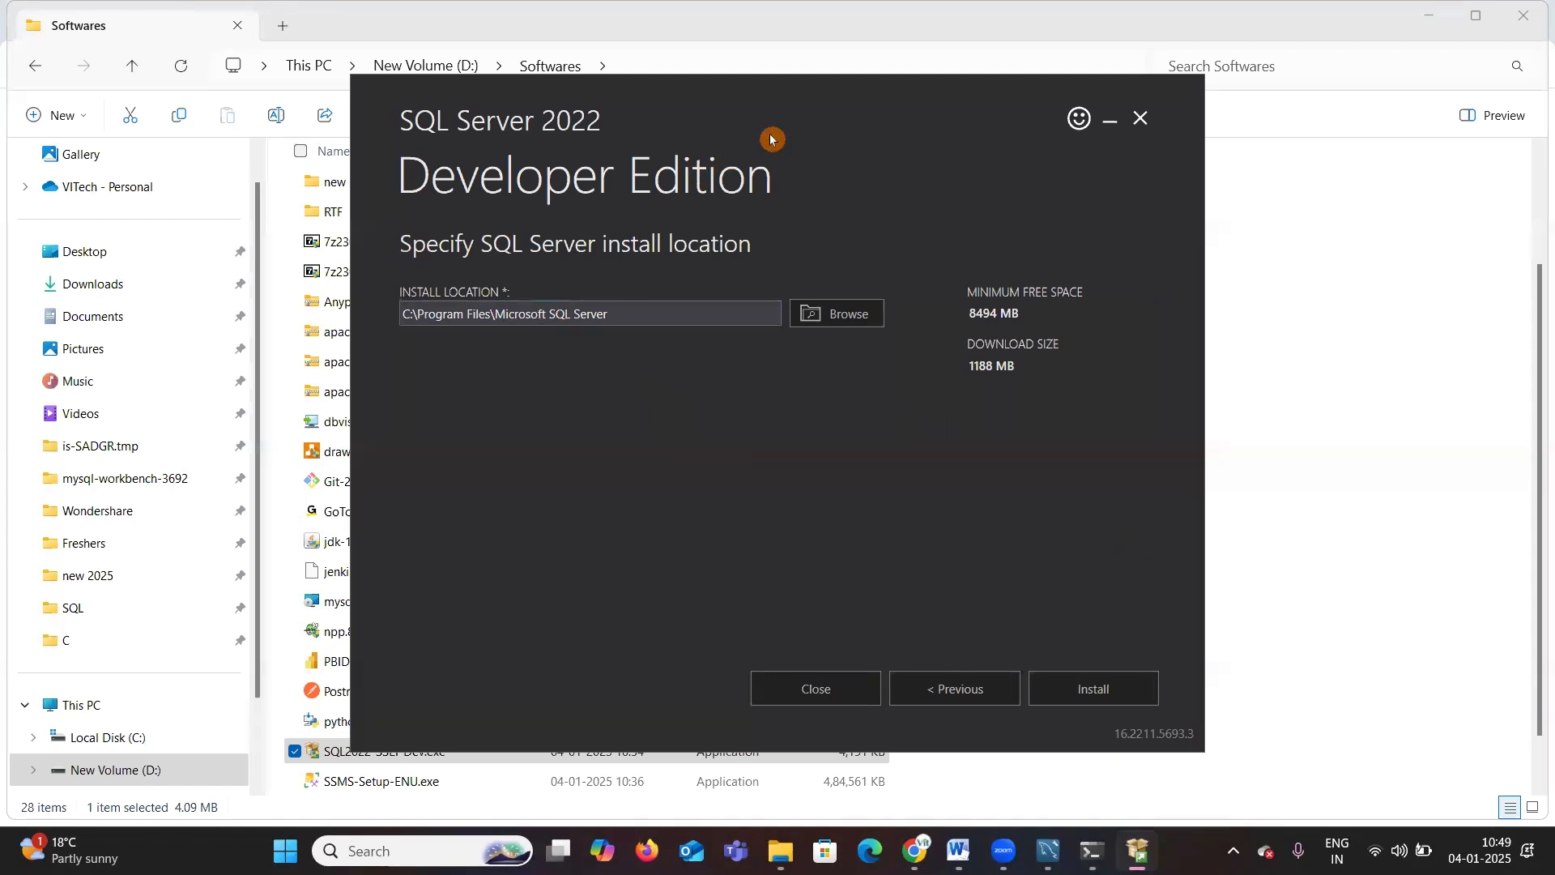
Step: Install SQL Server to the default location C:\Program Files\Microsoft SQL Server and minimize the File Explorer window
left_click_drag(464, 279, 397, 274)
mouse_move(481, 366)
left_mouse_down()
mouse_move(917, 318)
mouse_move(502, 280)
left_mouse_up()
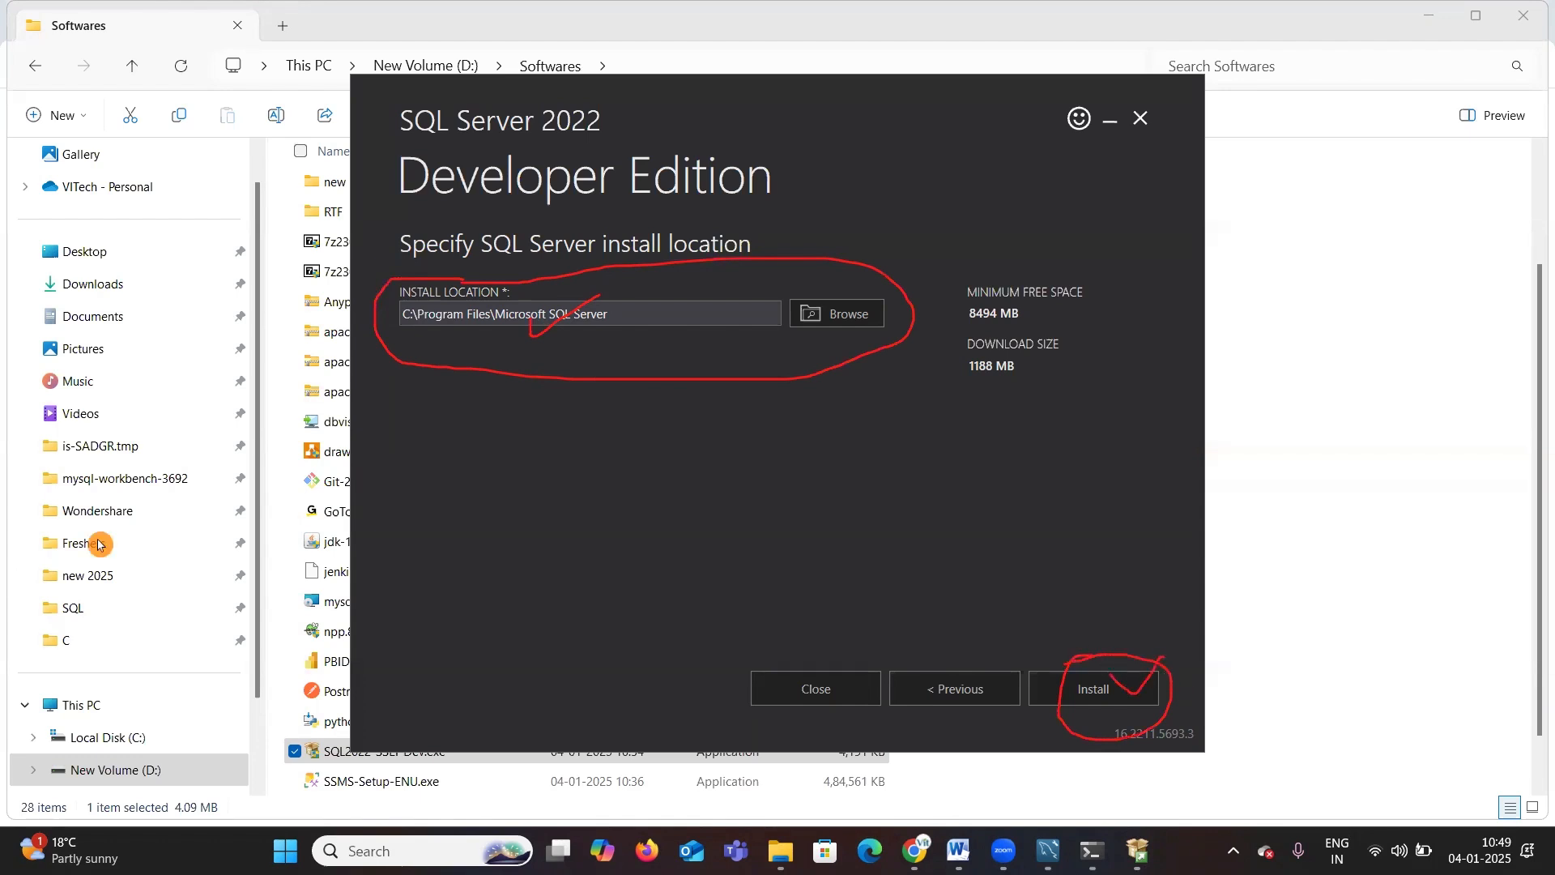
left_click(1095, 689)
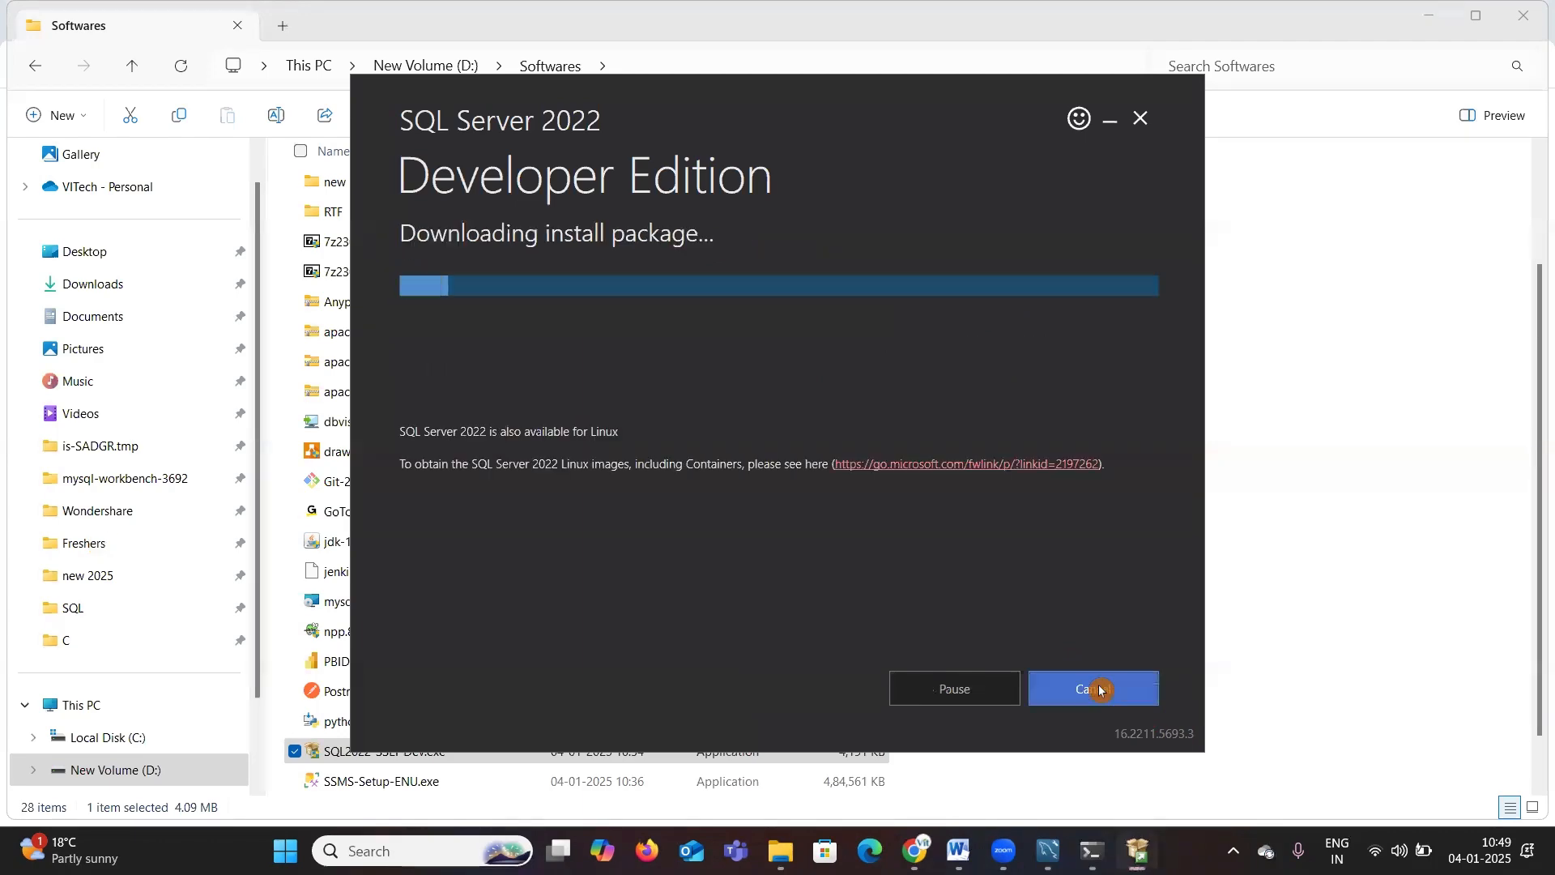
left_click(1438, 18)
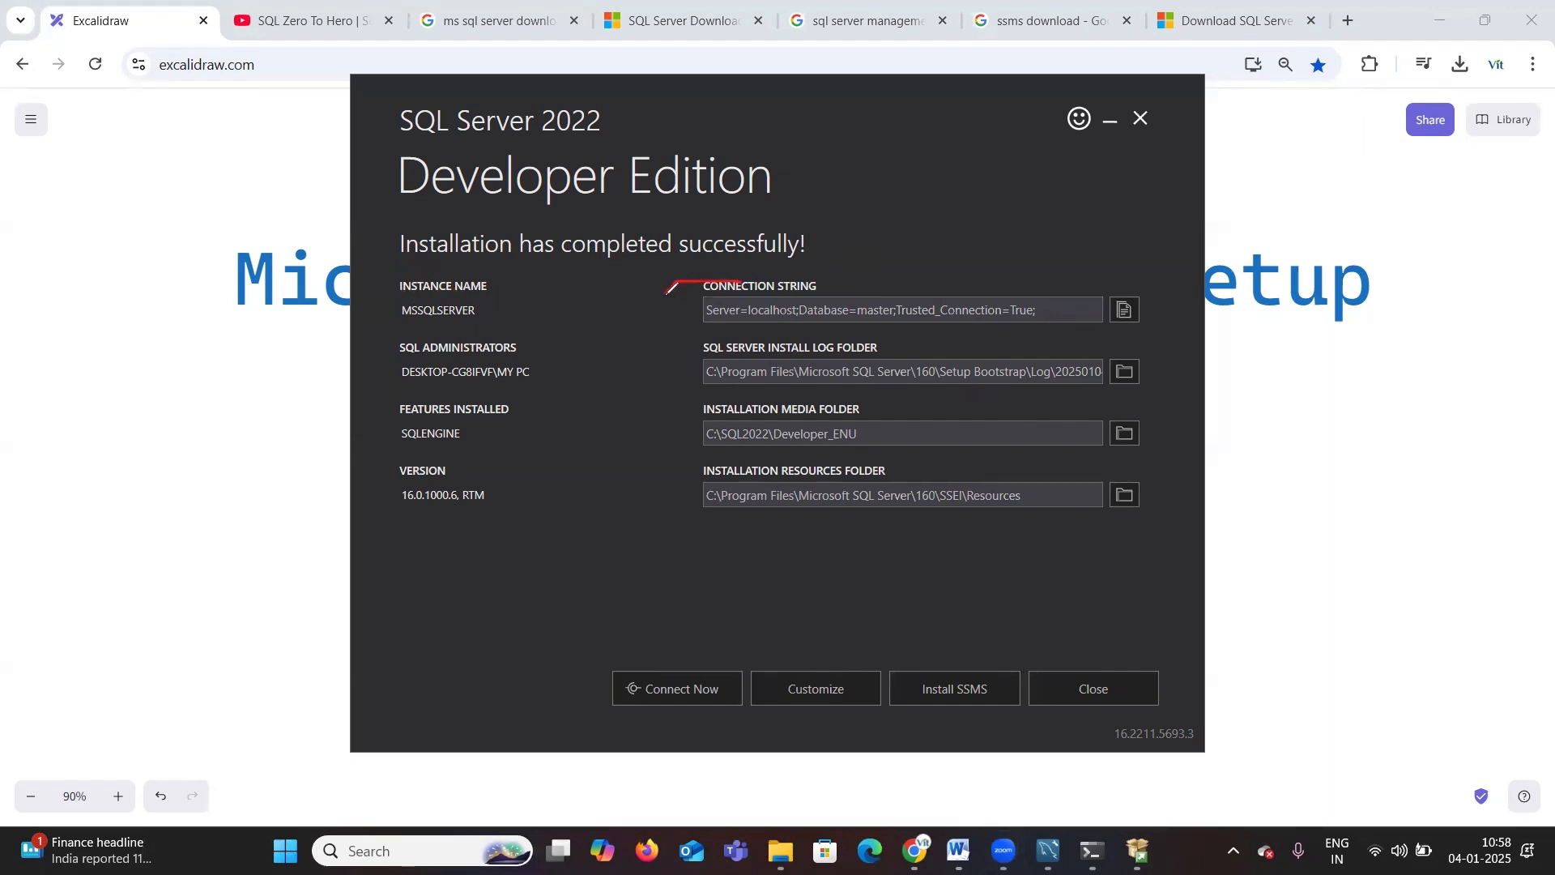
Step: Review the installation summary, including the connection string and the install log and media folders
mouse_move(754, 316)
left_mouse_down()
mouse_move(1144, 328)
mouse_move(1069, 267)
mouse_move(760, 262)
left_mouse_up()
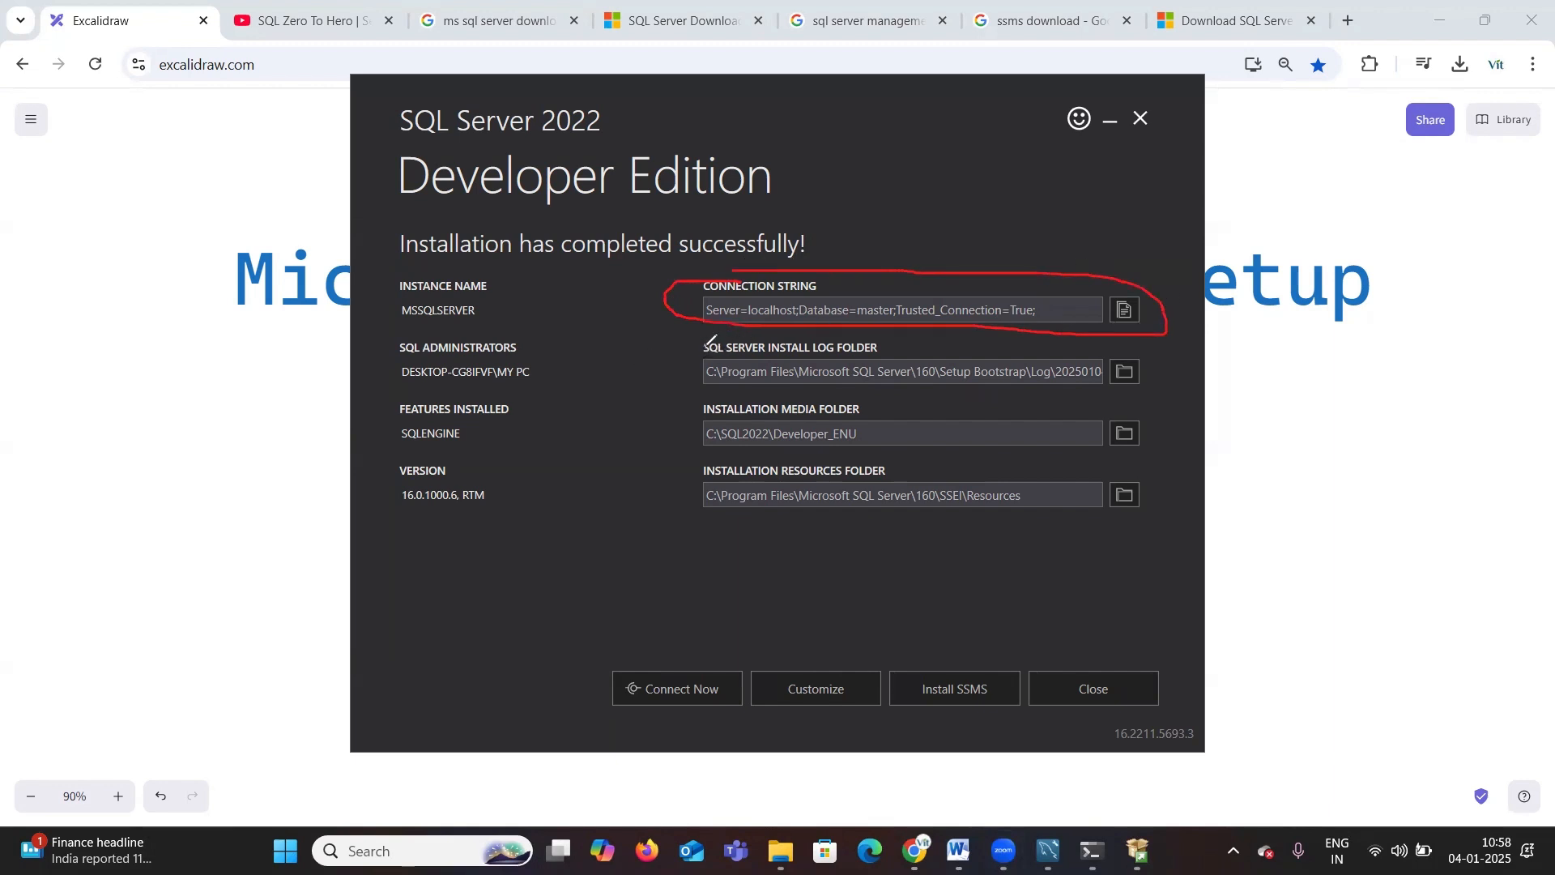
mouse_move(840, 392)
left_mouse_down()
mouse_move(1010, 400)
mouse_move(1077, 341)
mouse_move(600, 328)
left_mouse_up()
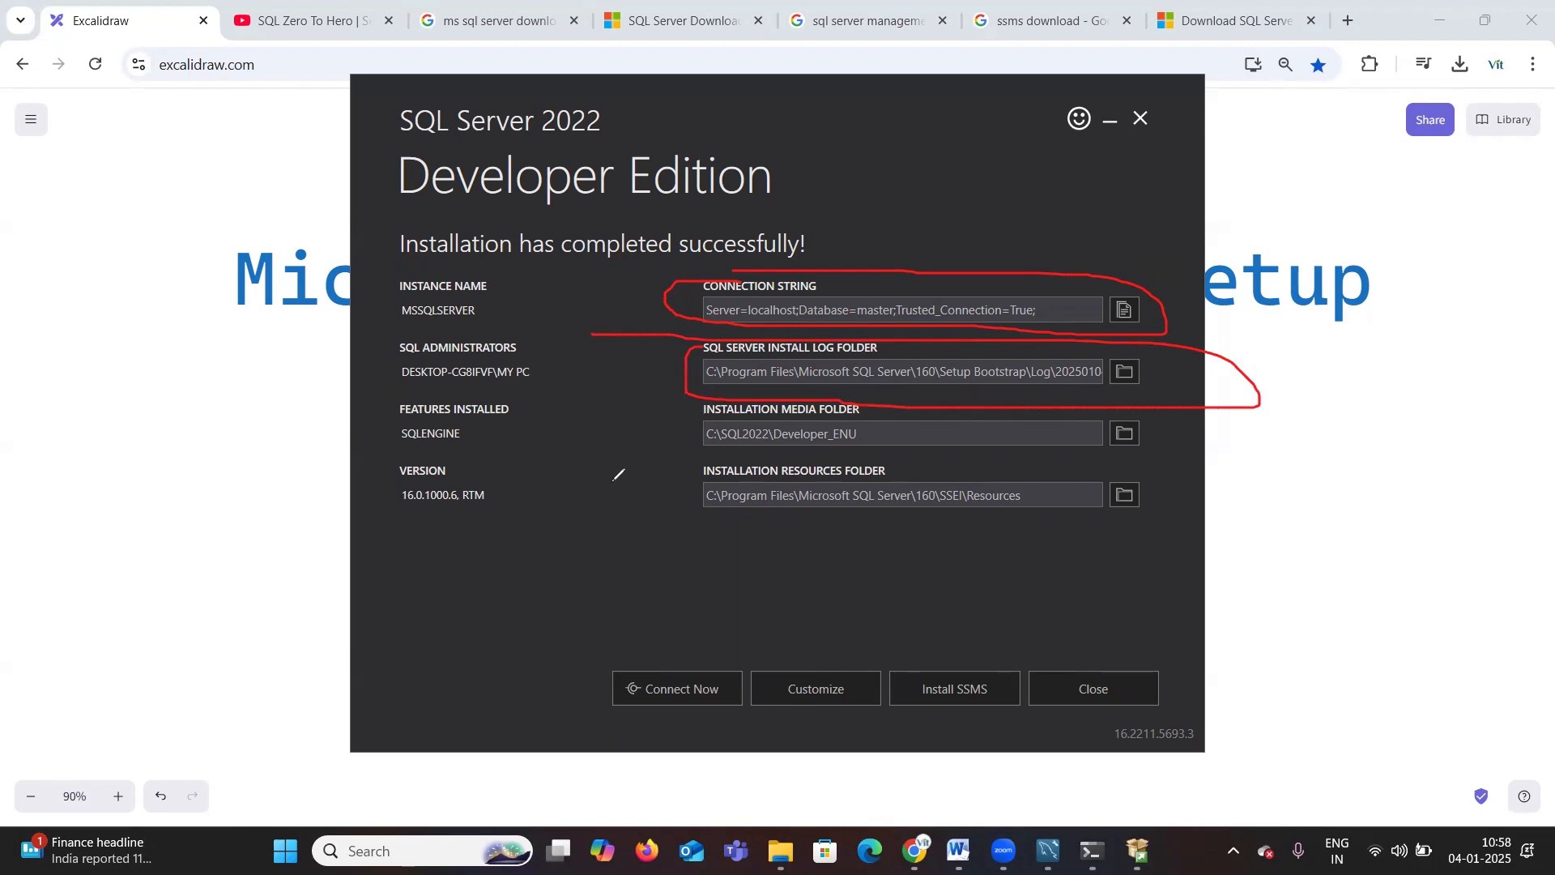
left_click_drag(599, 488, 691, 405)
mouse_move(436, 154)
left_mouse_down()
mouse_move(375, 274)
mouse_move(424, 473)
mouse_move(763, 550)
mouse_move(1101, 248)
left_mouse_up()
left_click_drag(974, 225, 405, 169)
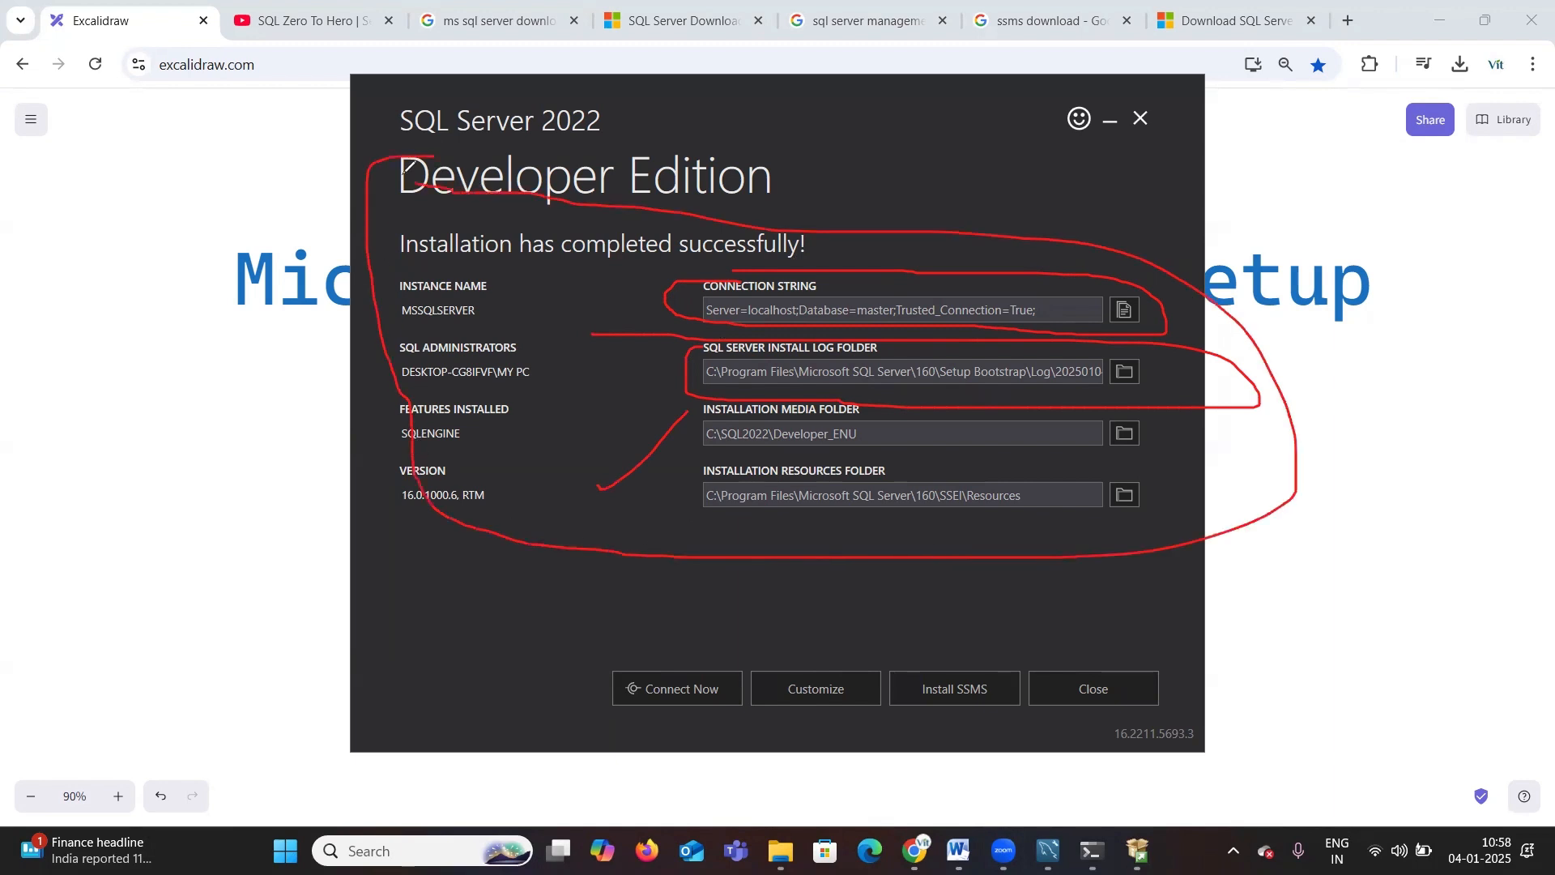
left_click_drag(392, 255, 522, 197)
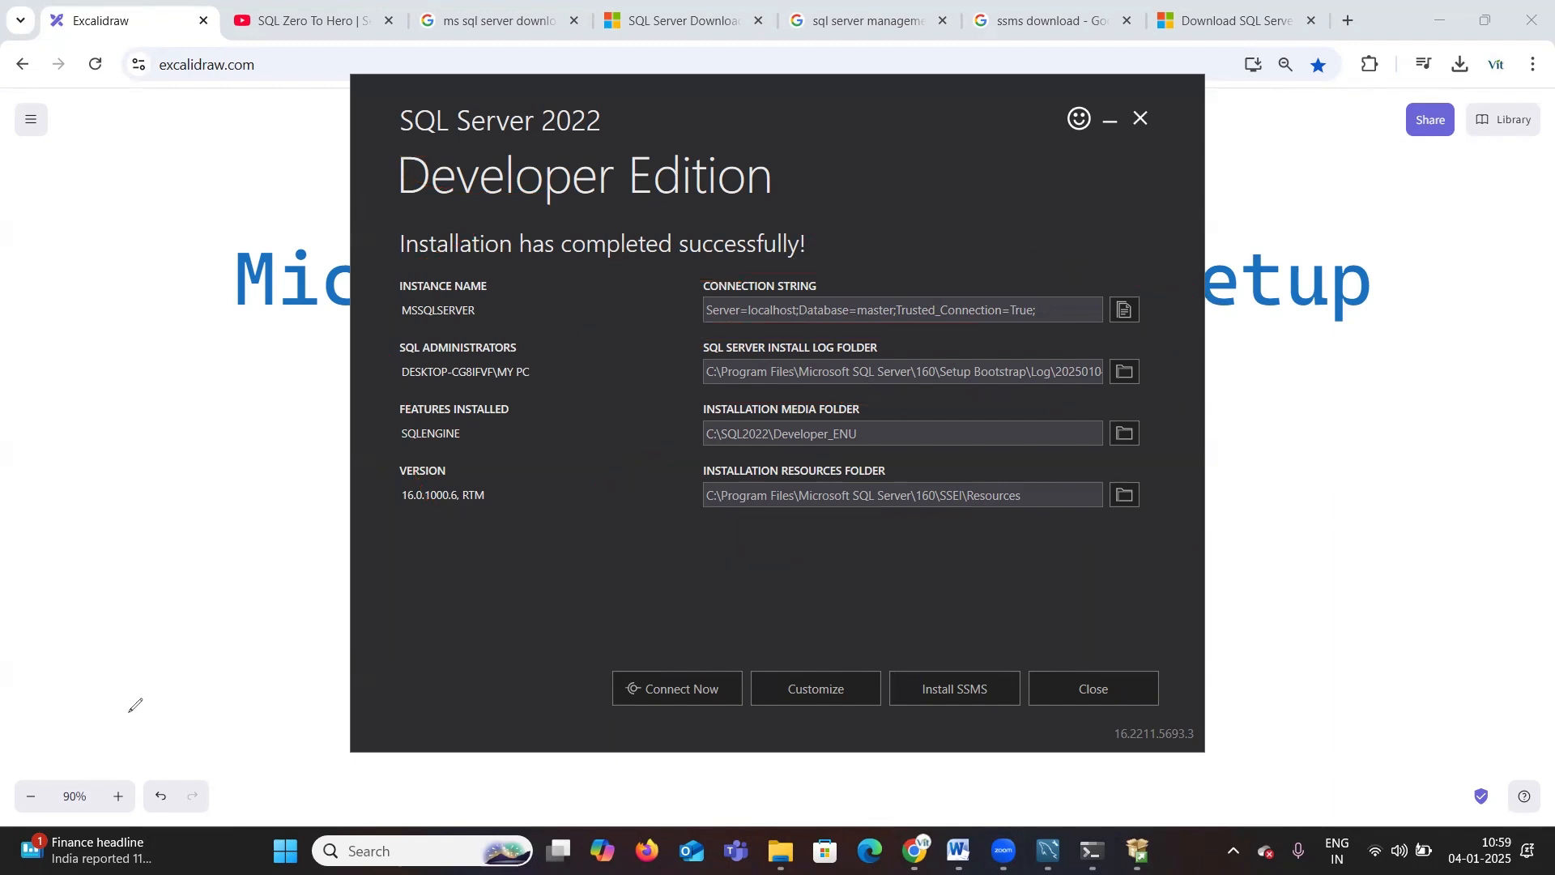
Step: Connect to the new instance with Connect Now, then close the SQLCMD window
left_click(669, 697)
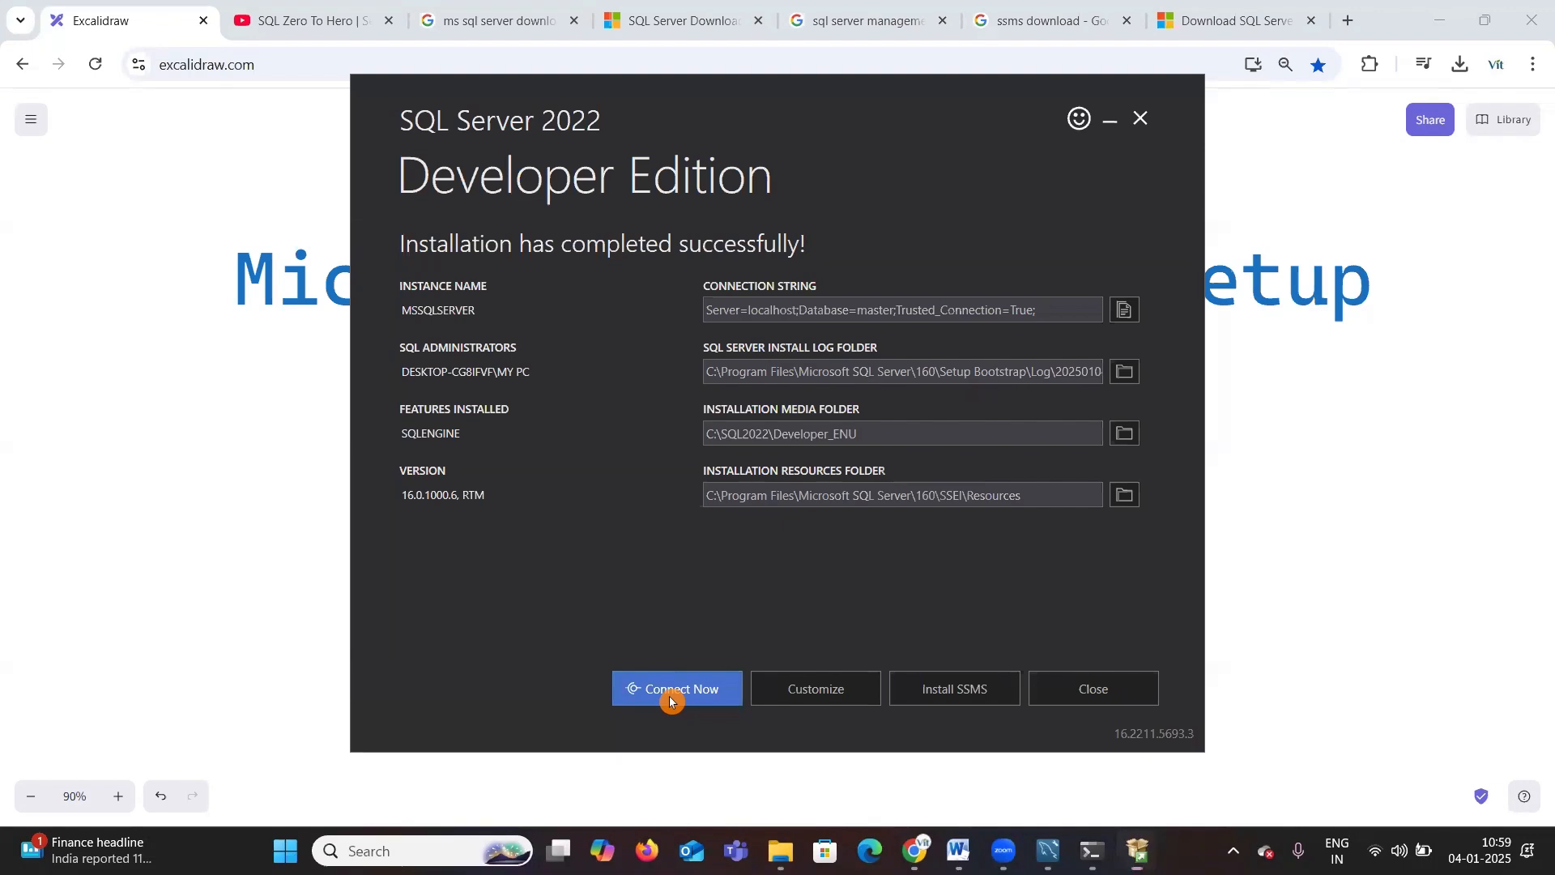
left_click_drag(202, 41, 208, 163)
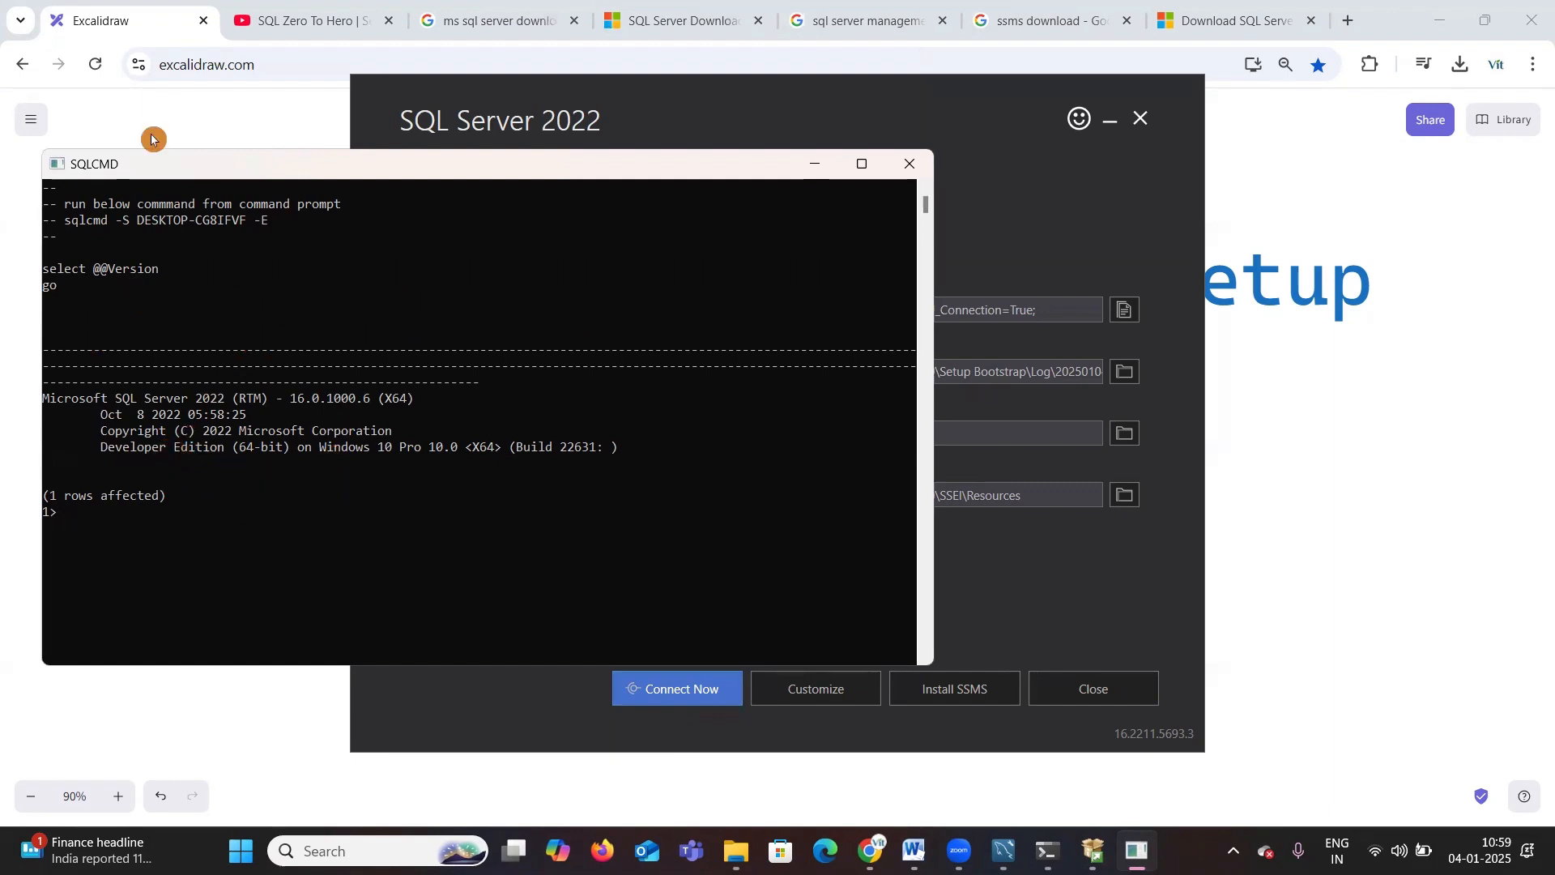
left_click(910, 164)
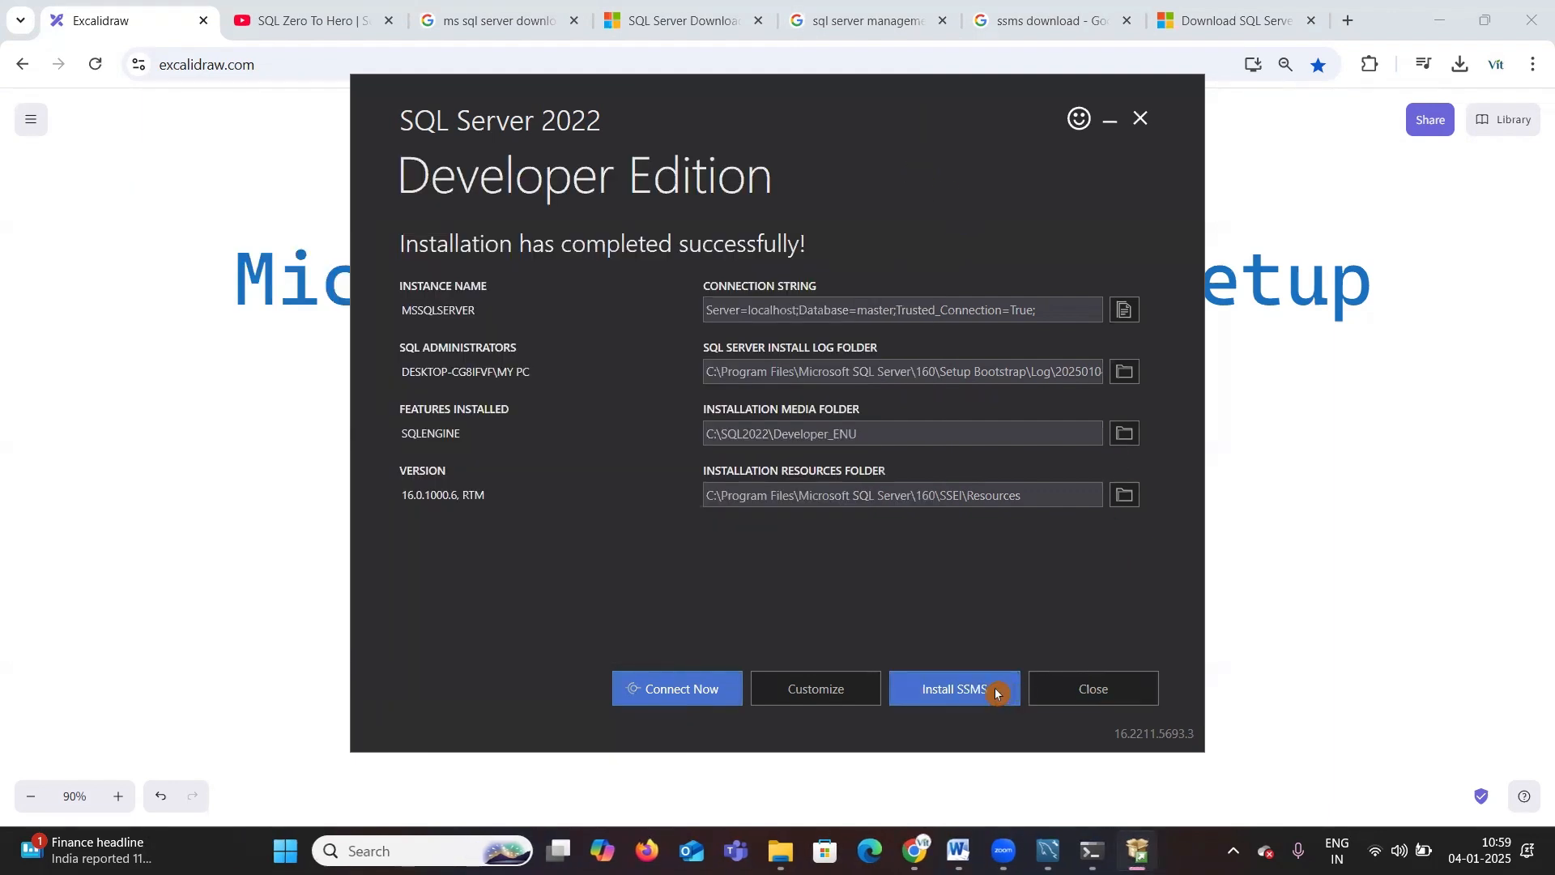
Step: Open the SSMS download page from the installer's Install SSMS option and scroll to the Download SSMS section
left_click(1333, 452)
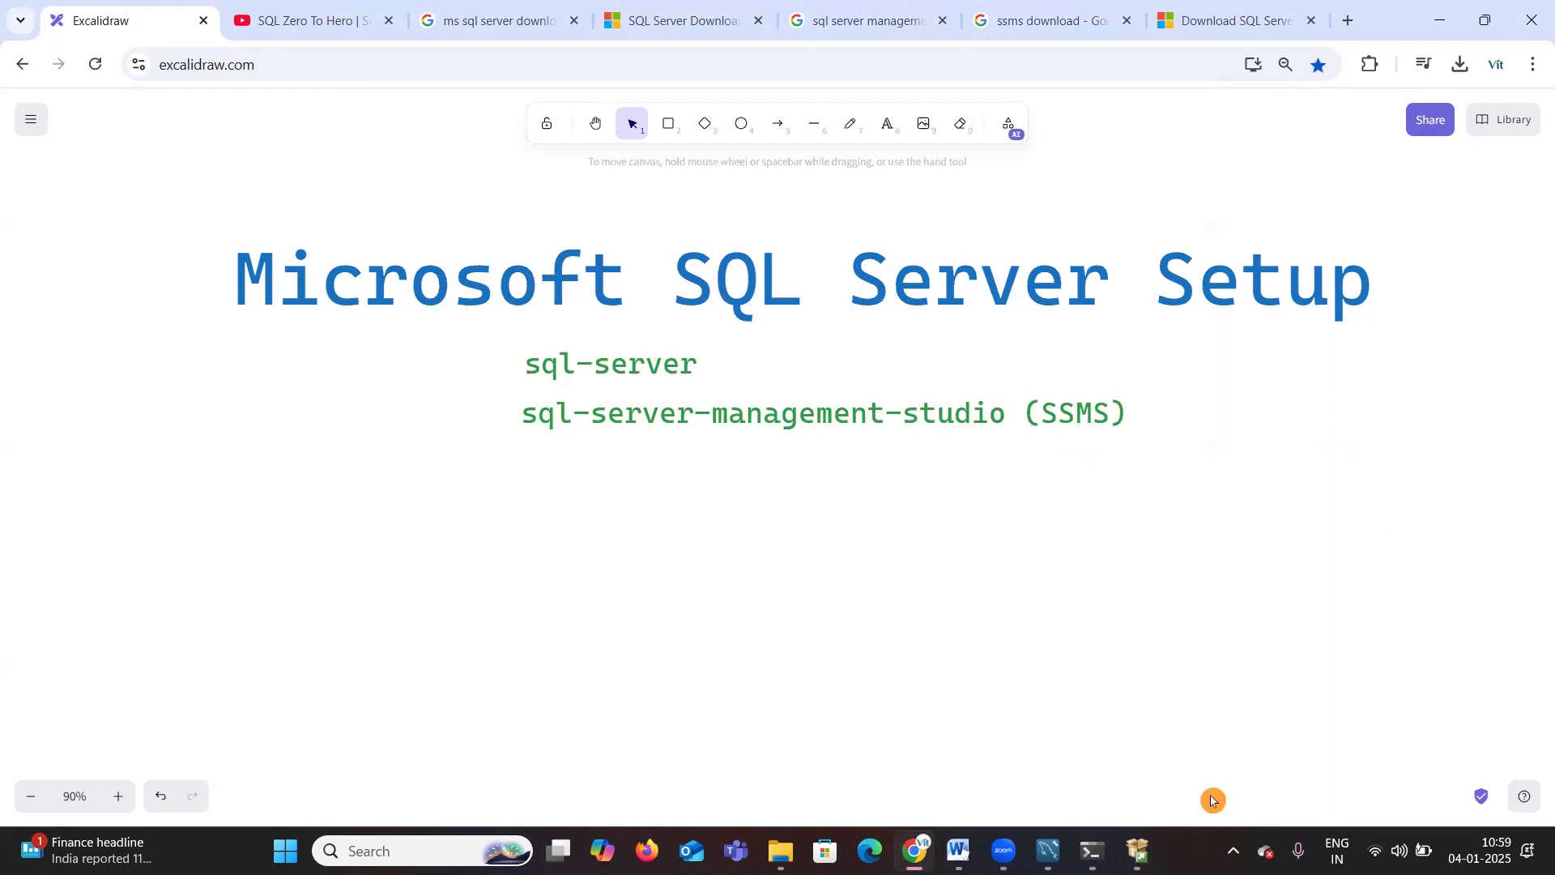
left_click(1137, 850)
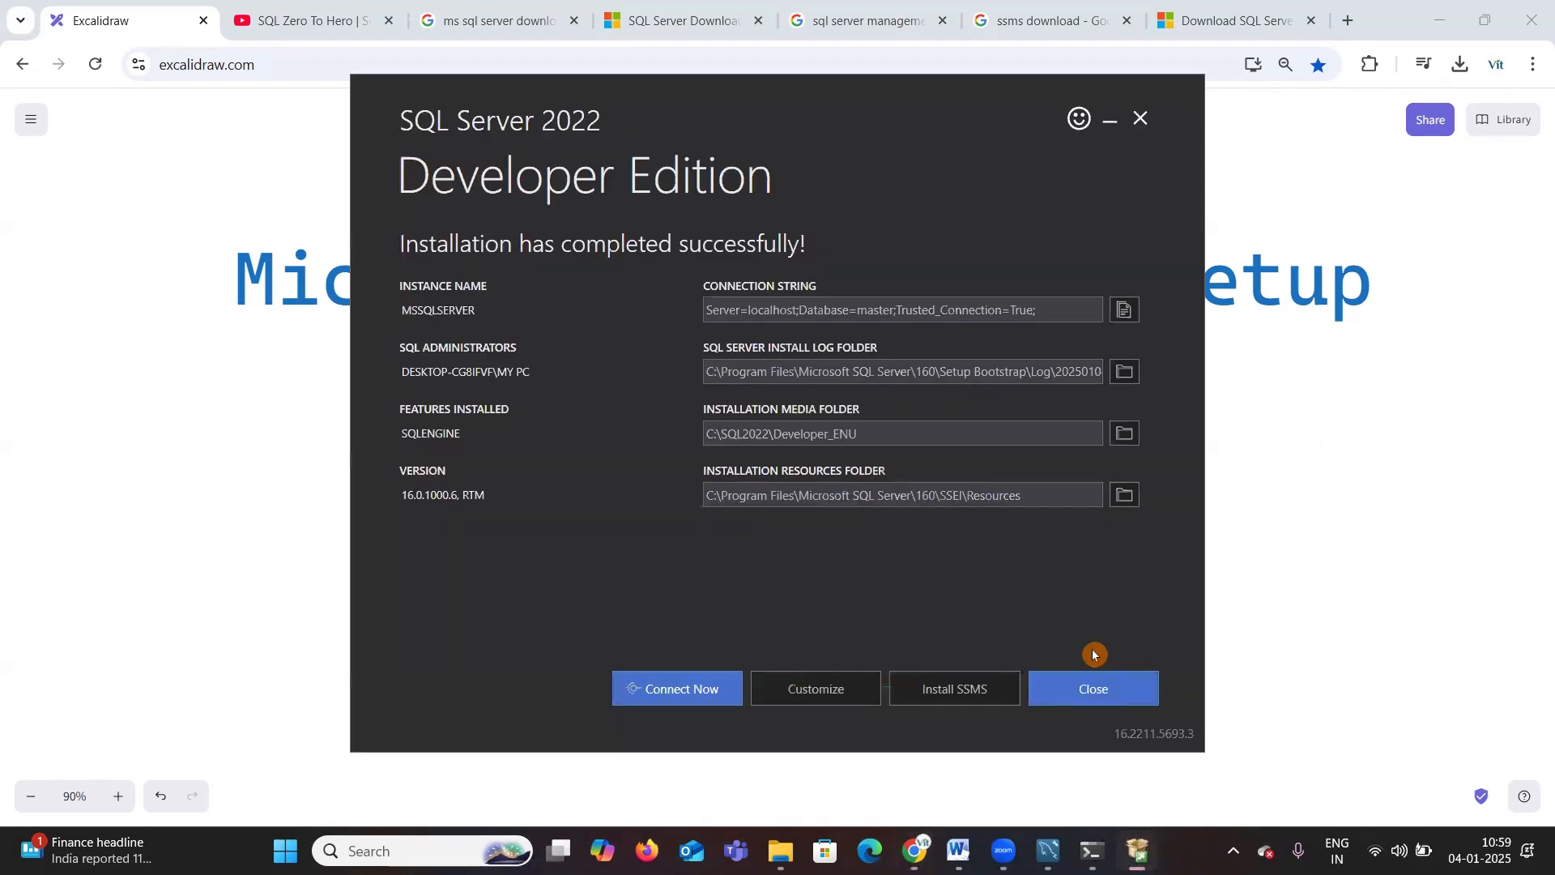
left_click(965, 687)
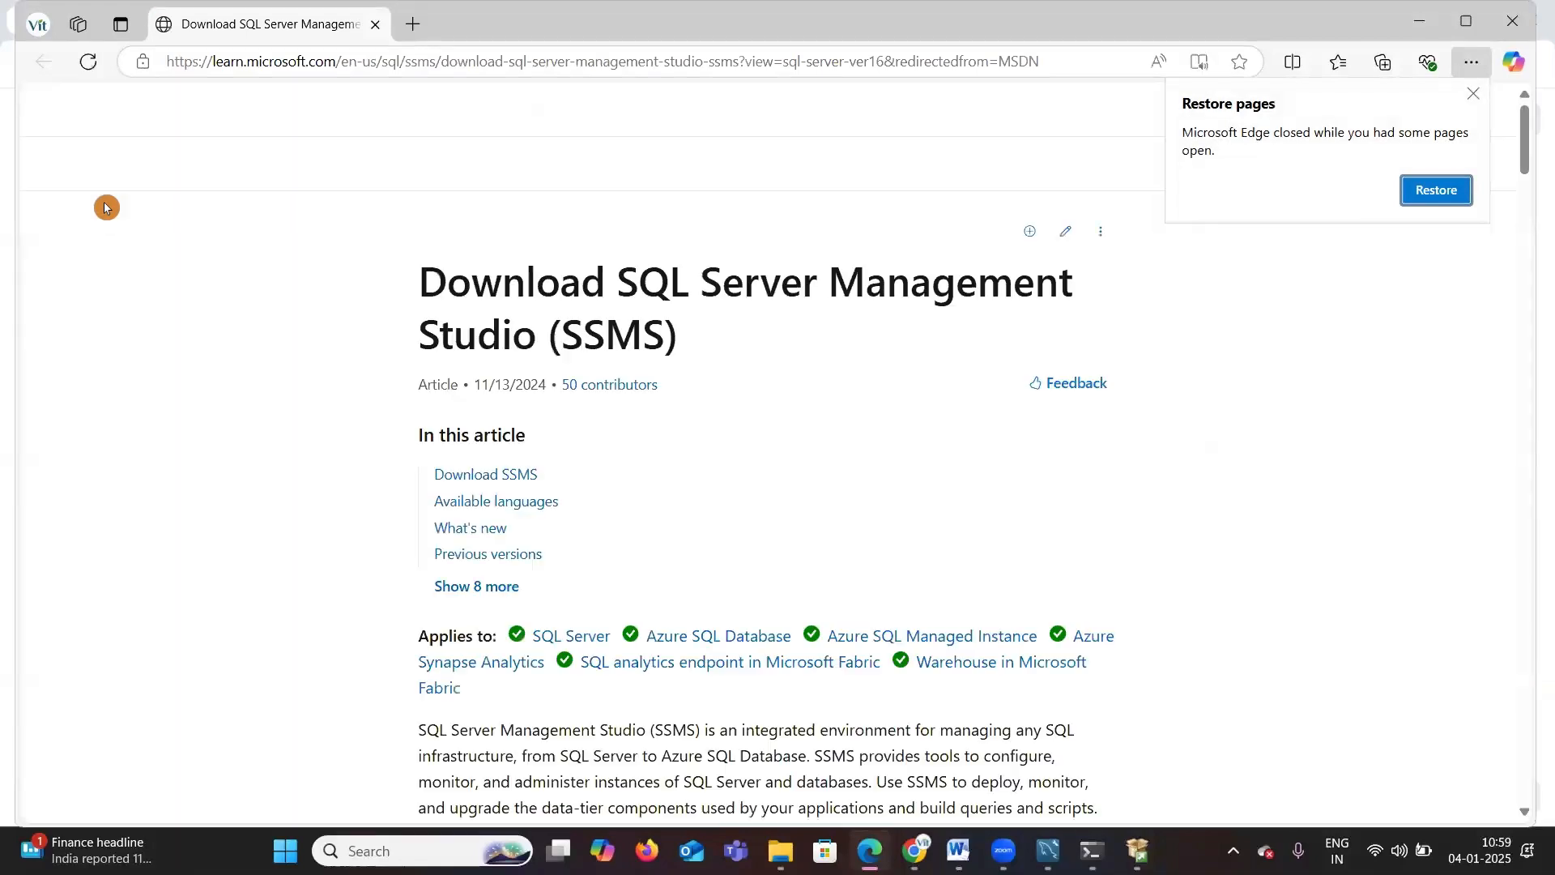
scroll(759, 498, "down", 3)
scroll(760, 497, "down", 8)
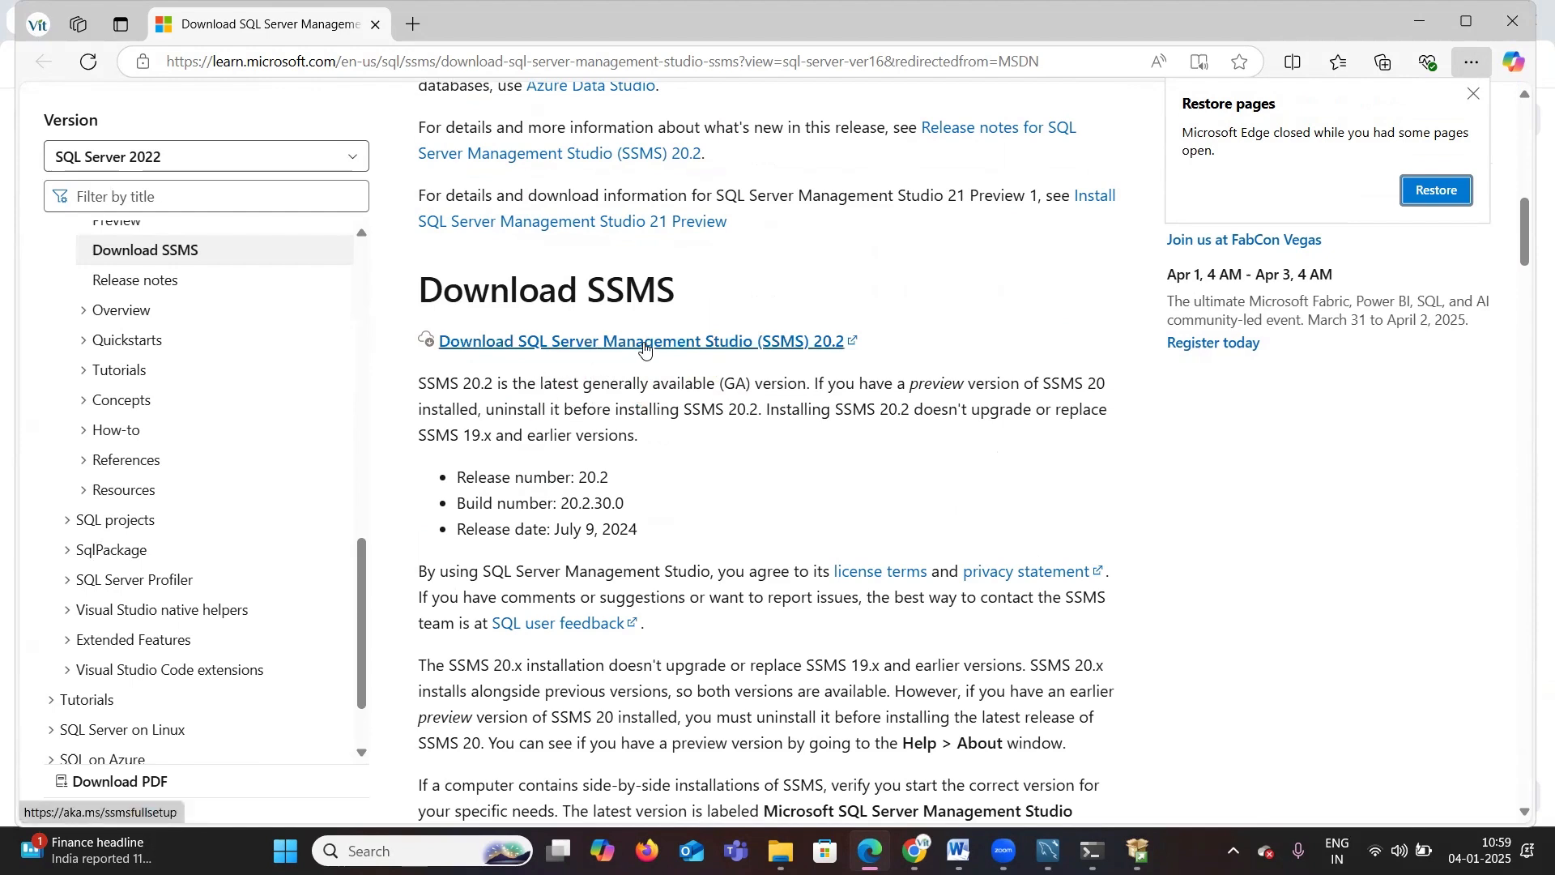
left_click(1427, 23)
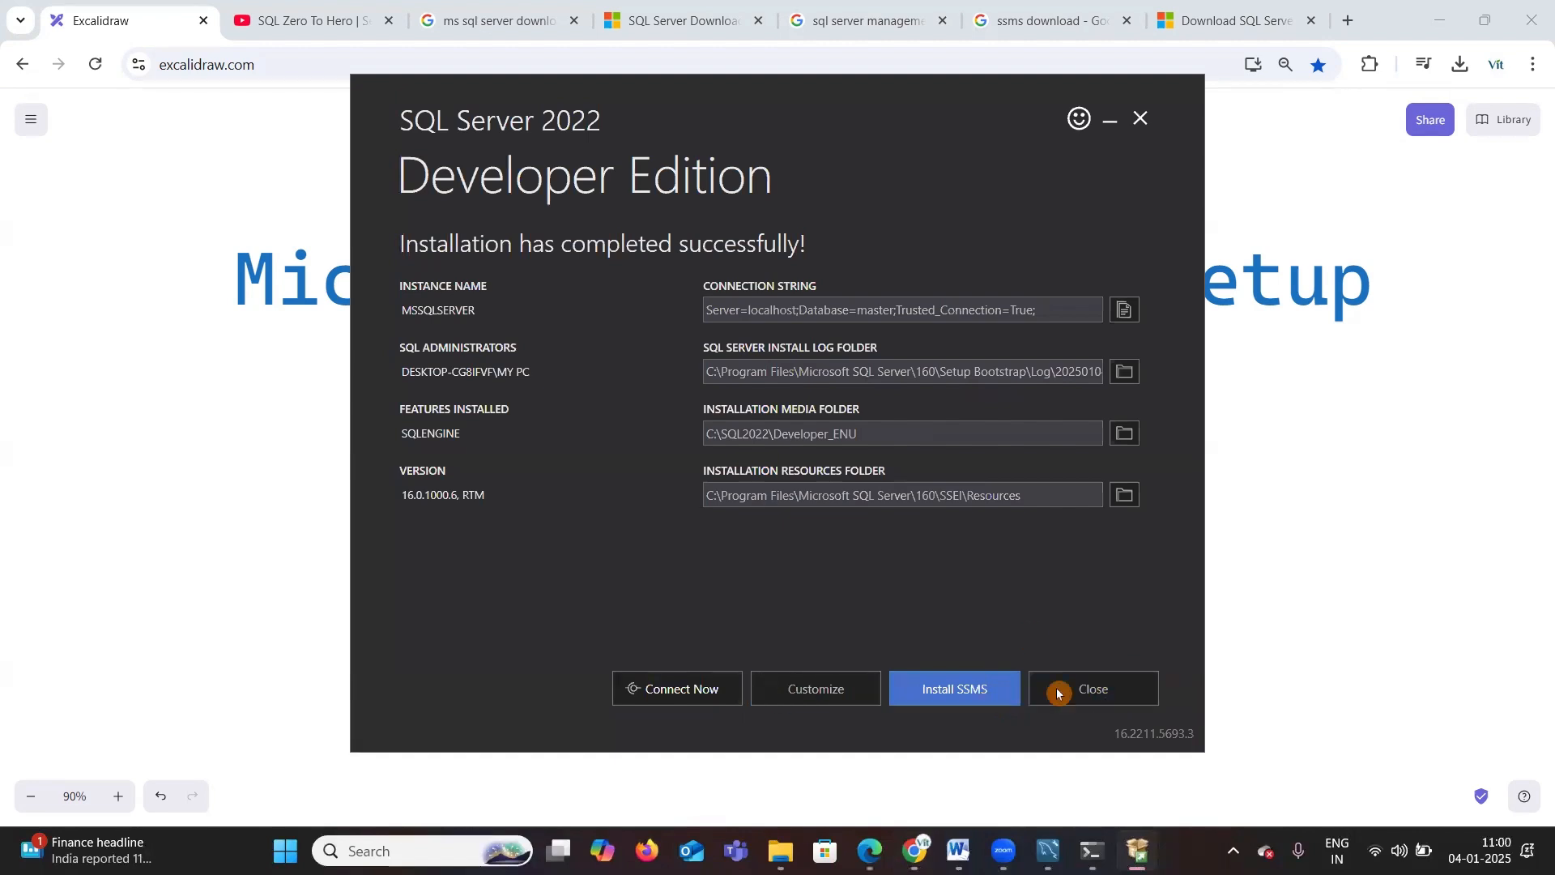
Step: Exit the SQL Server installer, confirming the exit, and switch back to the Softwares folder window
left_click(1093, 697)
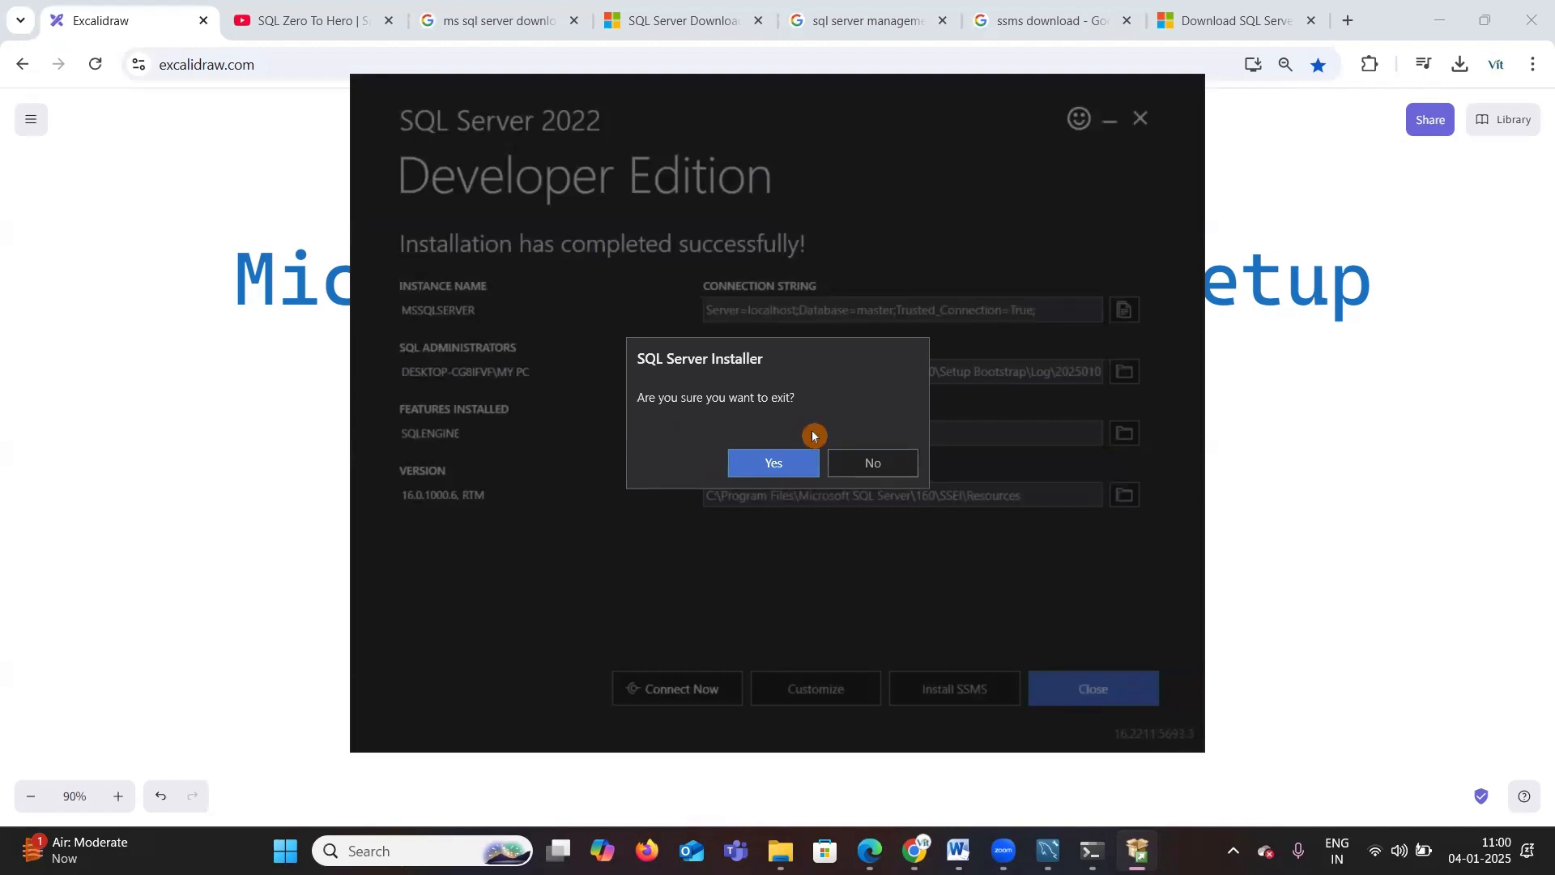
left_click(772, 464)
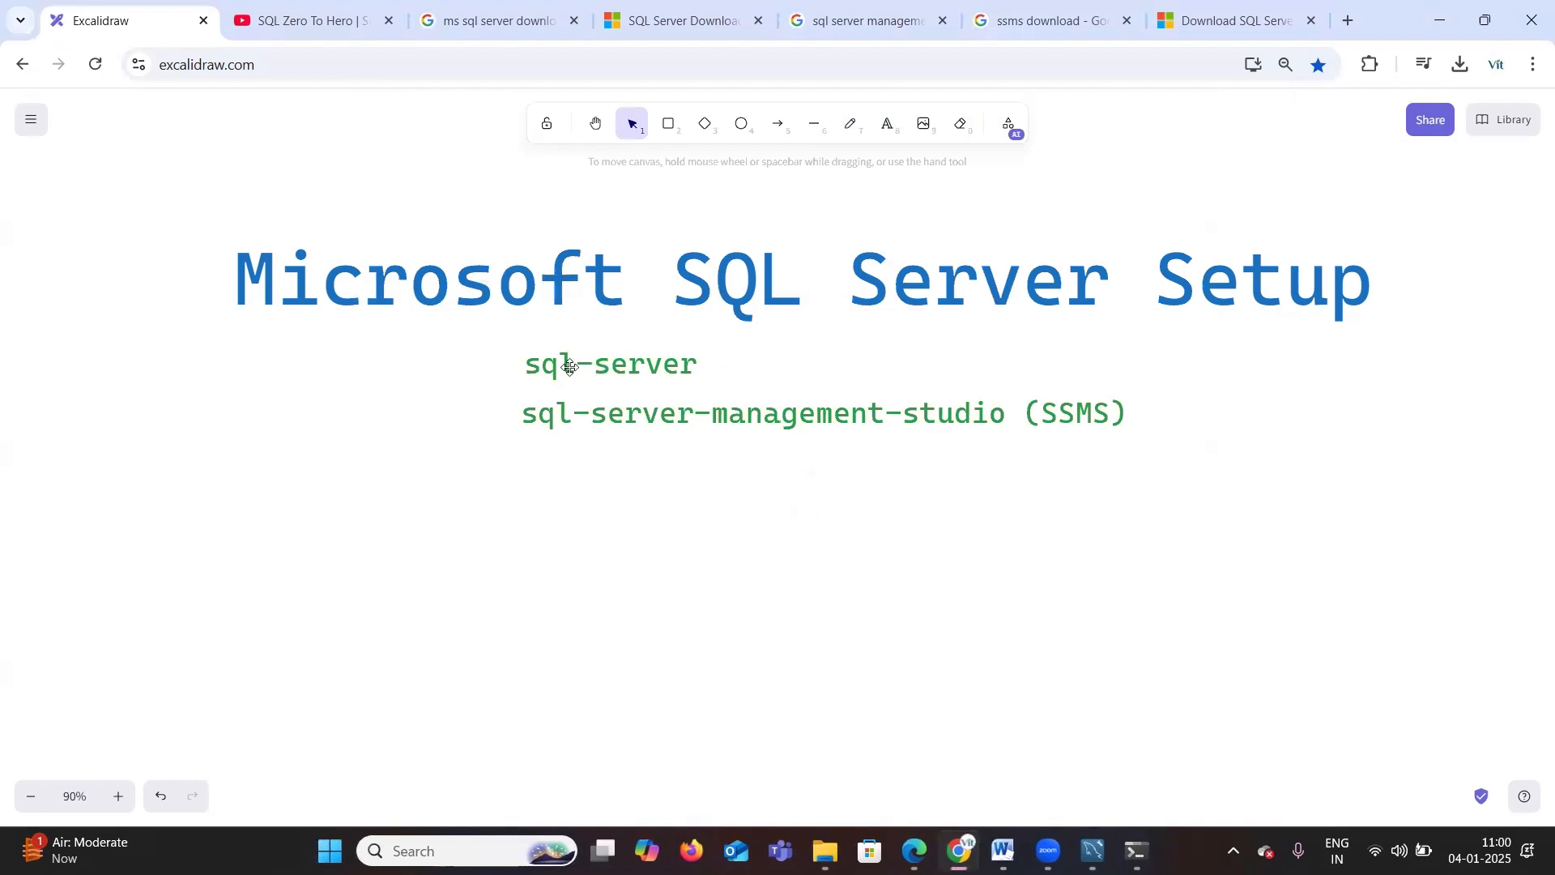
mouse_move(825, 850)
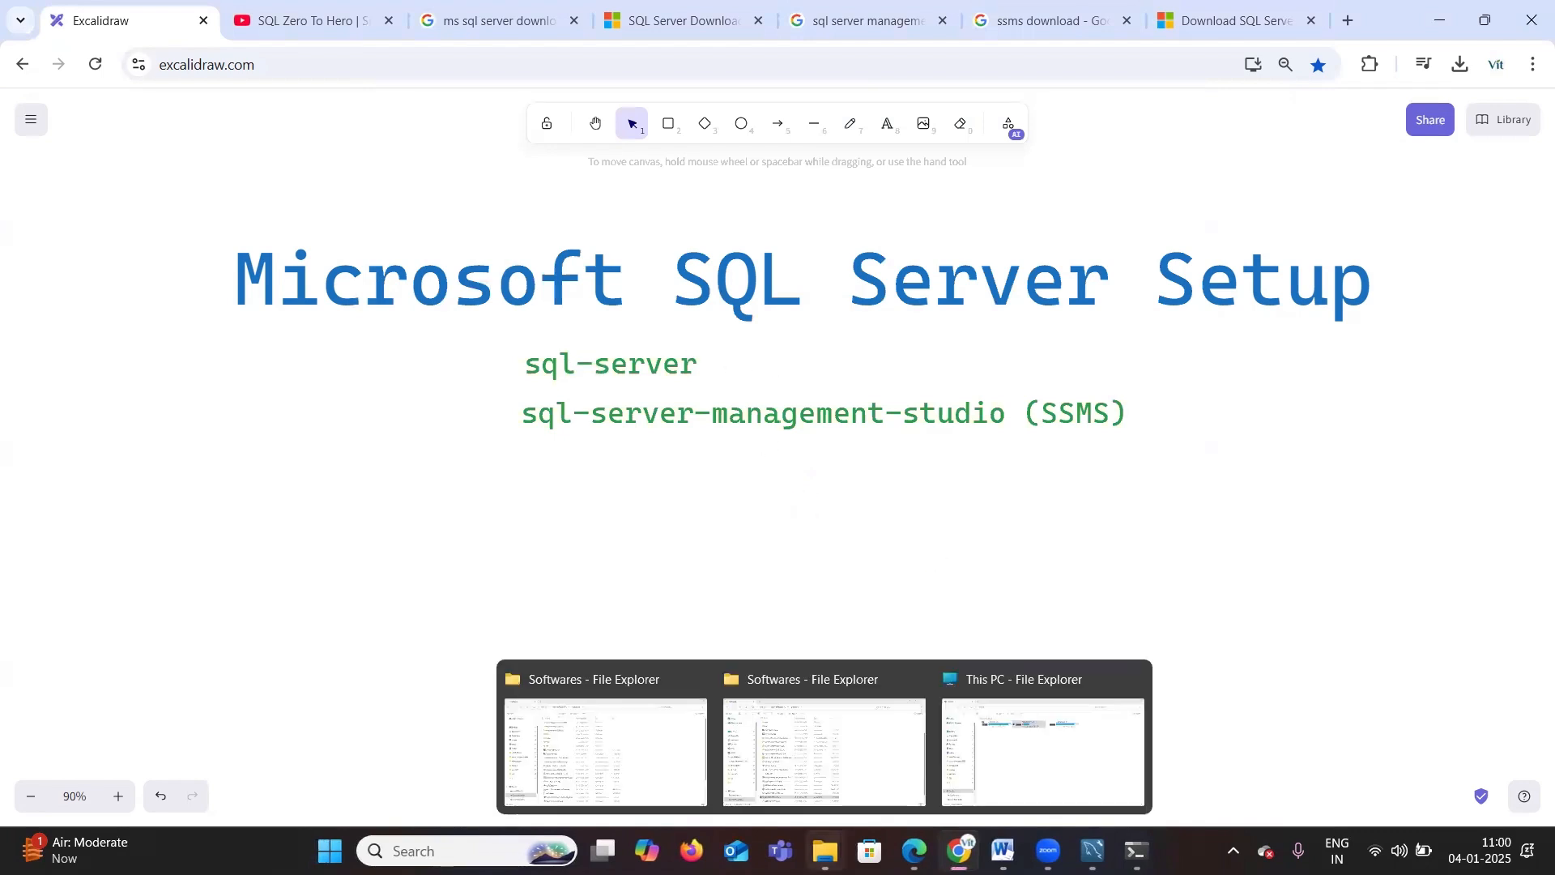
left_click(833, 749)
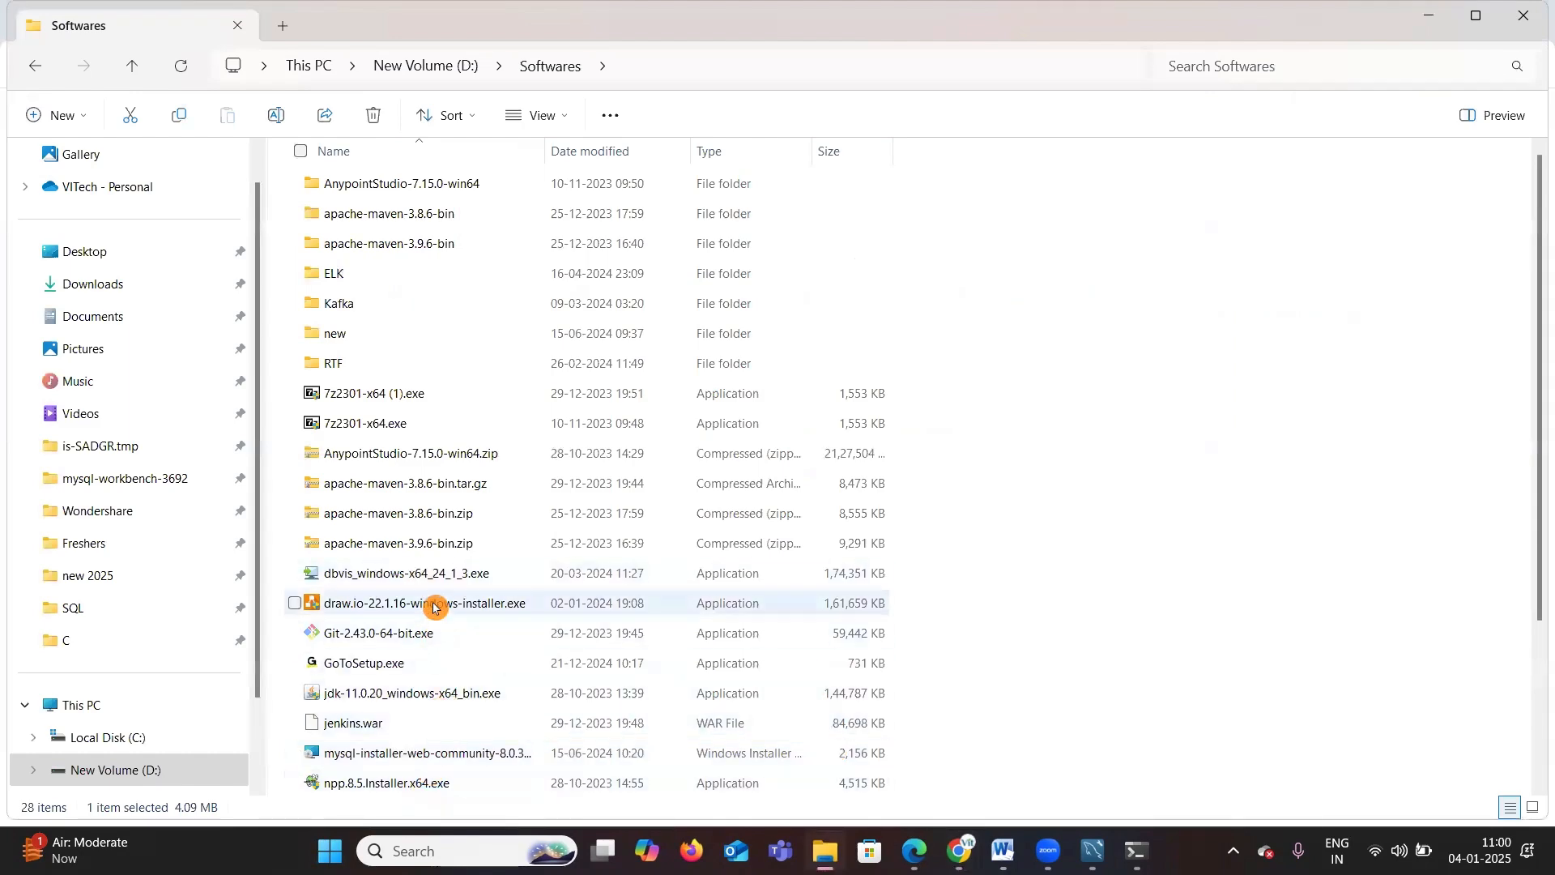
Step: Run SSMS-Setup-ENU.exe and install SQL Server Management Studio 20.2 to the default location, approving the elevation prompt
scroll(413, 603, "down", 3)
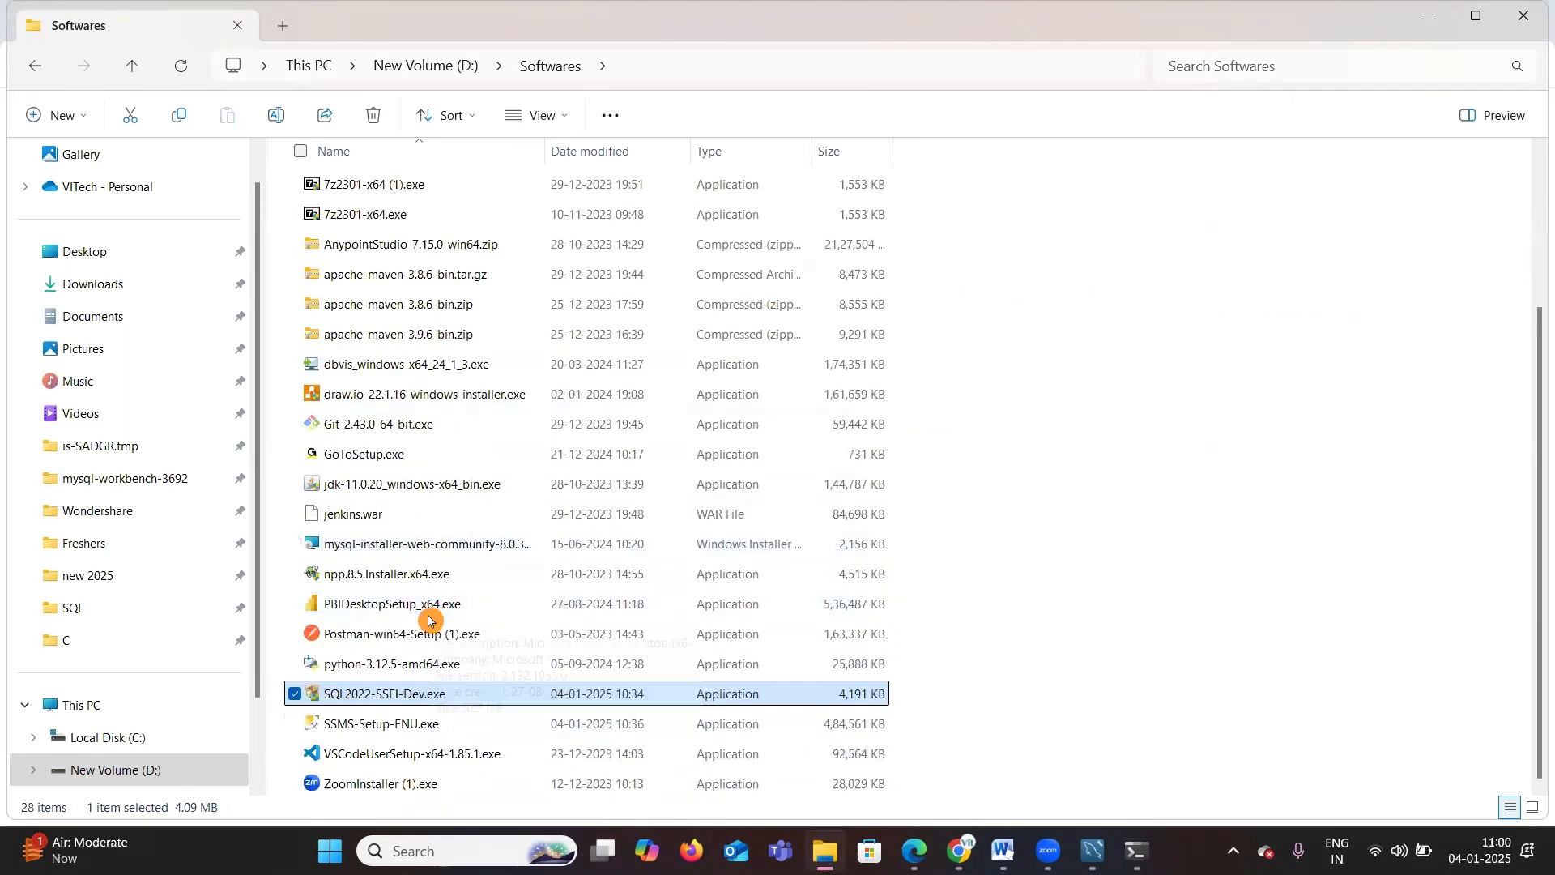
double_click(364, 726)
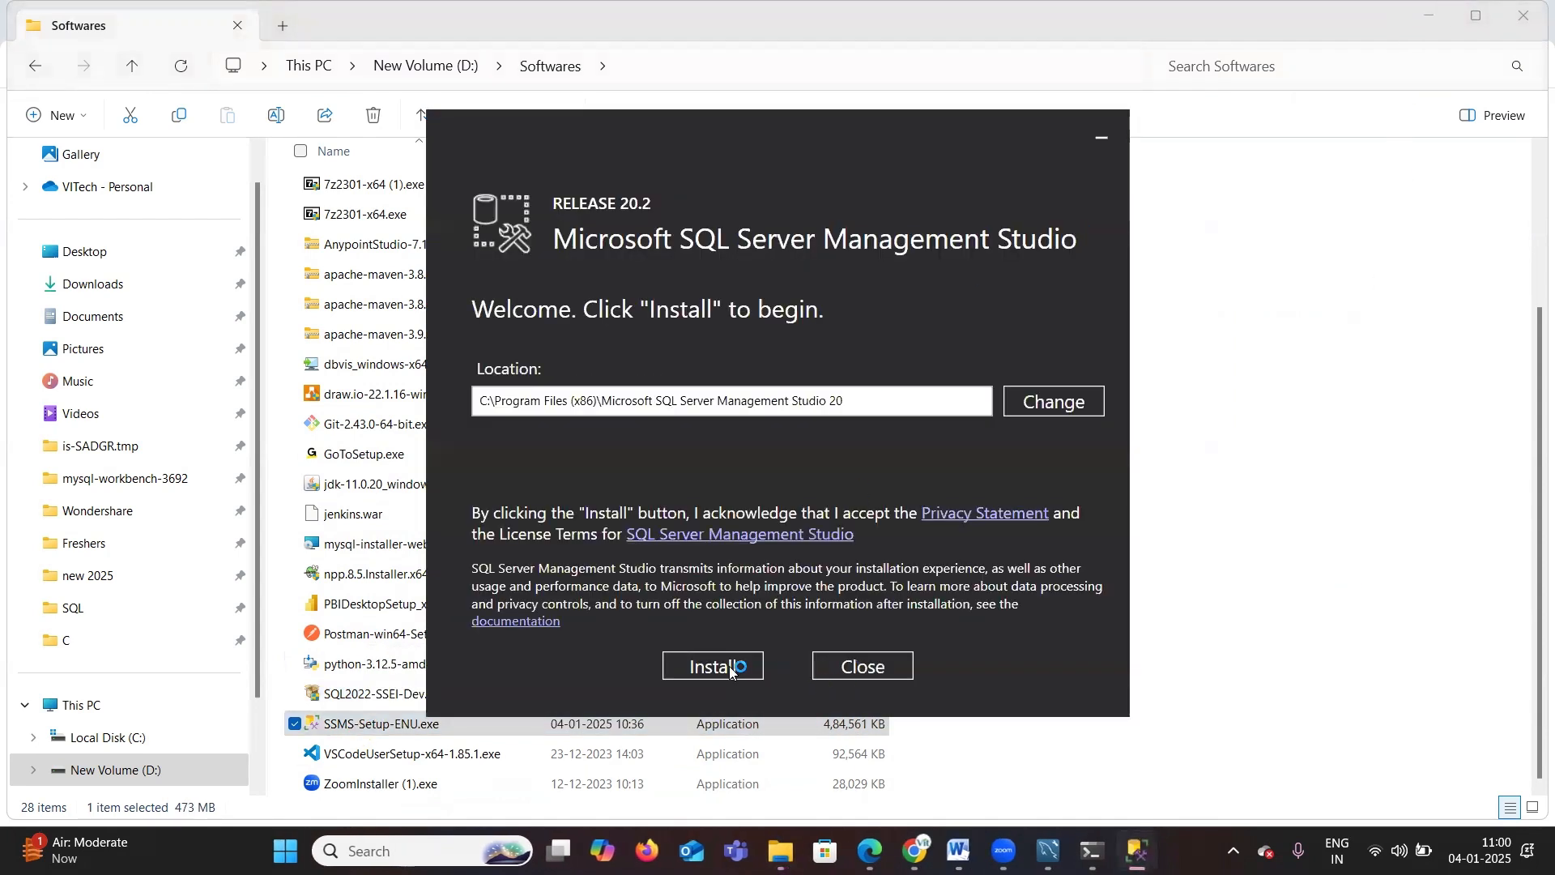
left_click(713, 666)
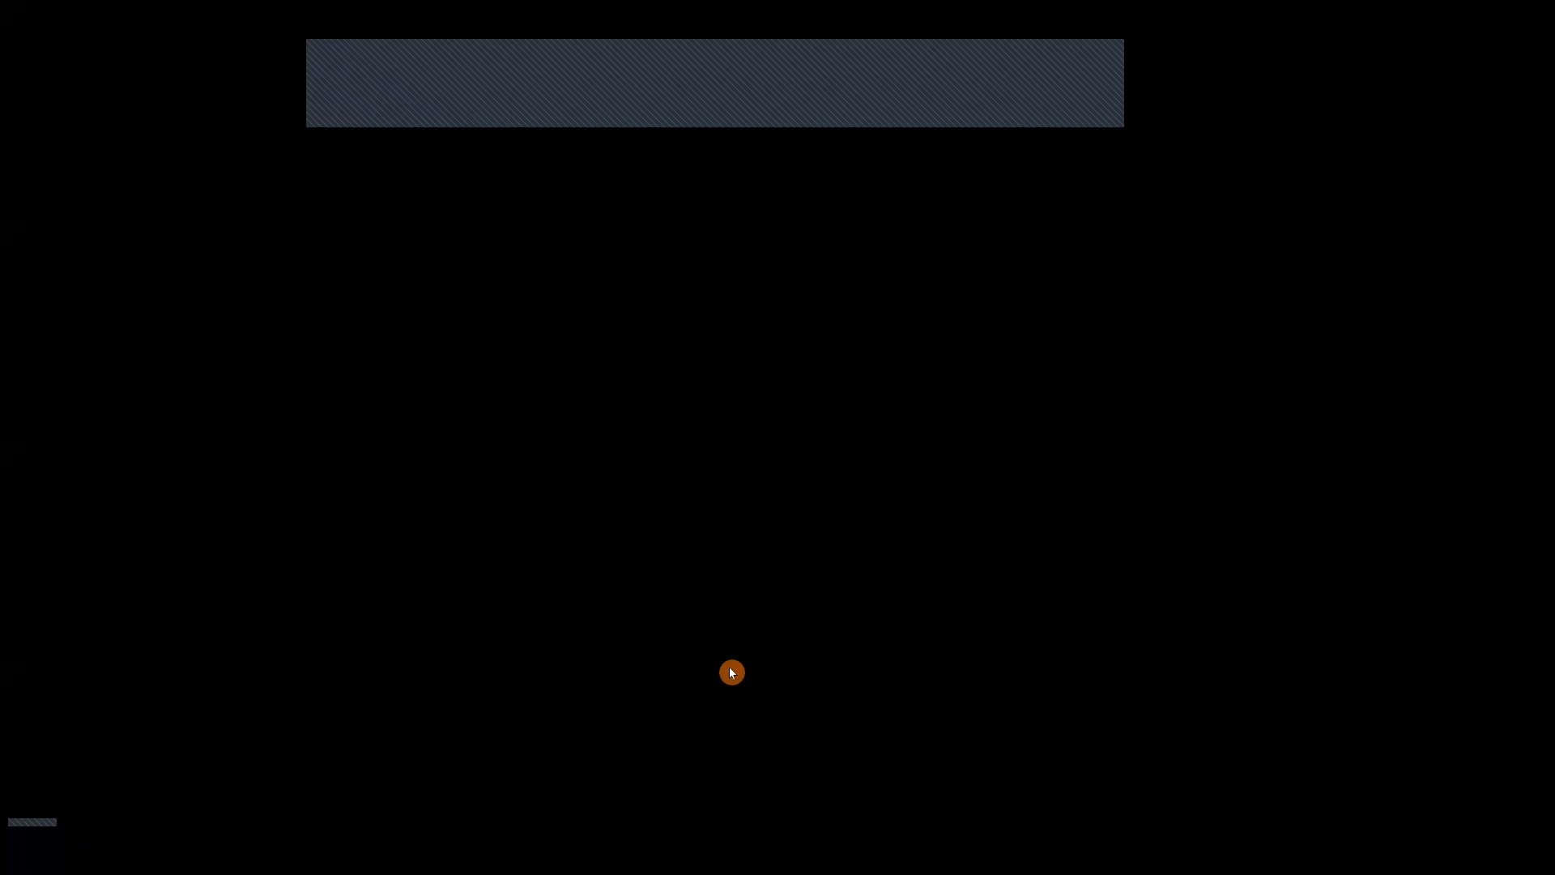
left_click(681, 531)
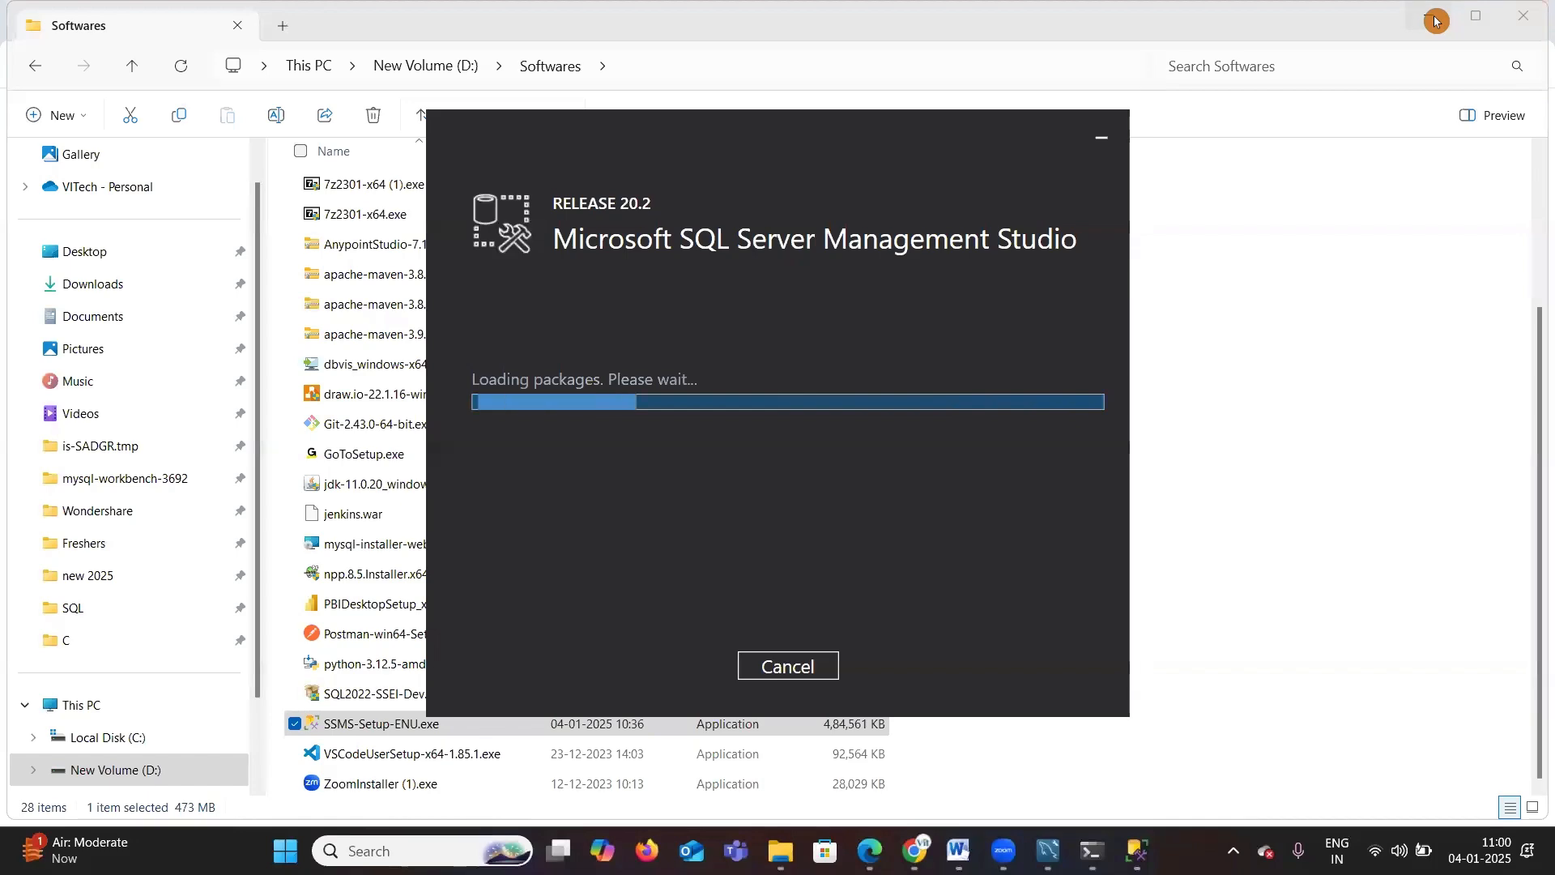
left_click(1475, 15)
left_click(1440, 33)
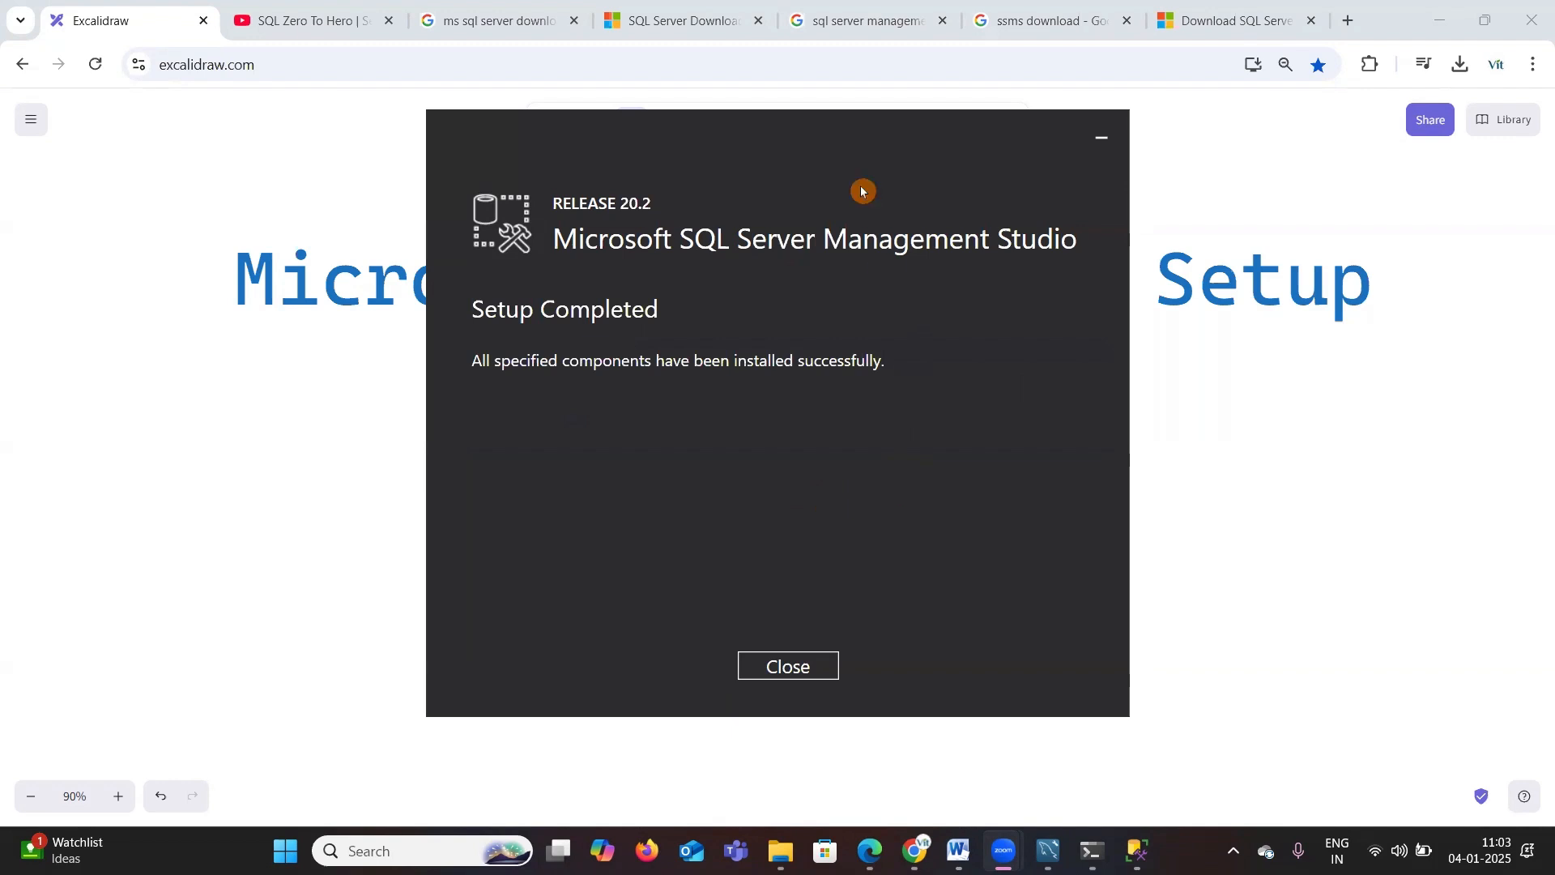
Step: Close the SQL Server Management Studio setup once it completes
mouse_move(615, 180)
left_mouse_down()
mouse_move(448, 235)
mouse_move(484, 402)
mouse_move(989, 405)
mouse_move(1045, 214)
mouse_move(571, 183)
left_mouse_up()
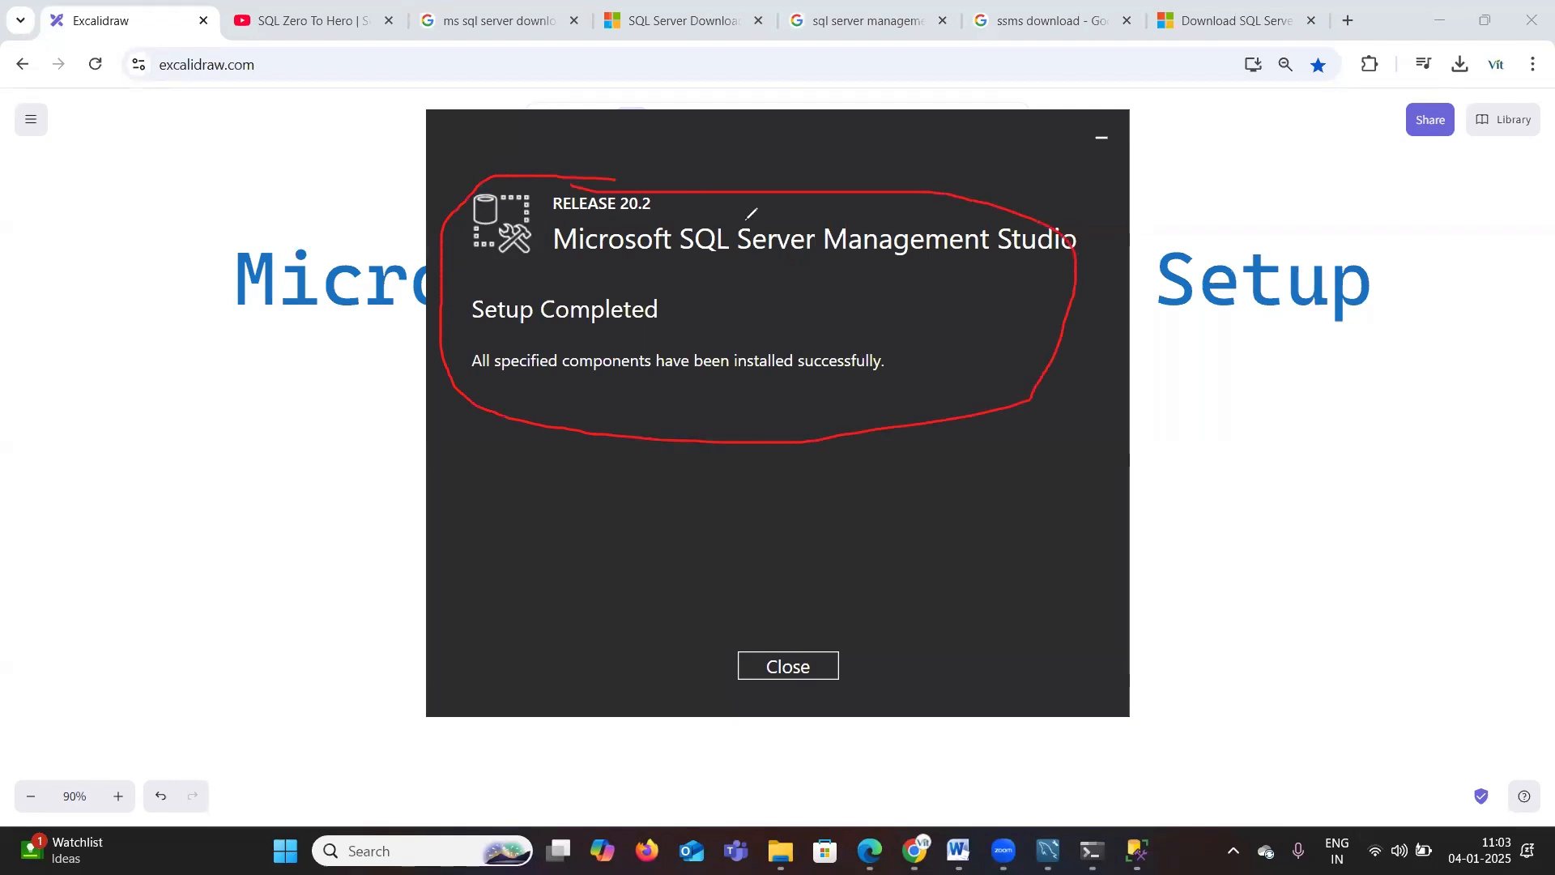
left_click_drag(756, 250, 855, 215)
mouse_move(788, 660)
left_mouse_down()
mouse_move(810, 682)
mouse_move(871, 646)
left_mouse_up()
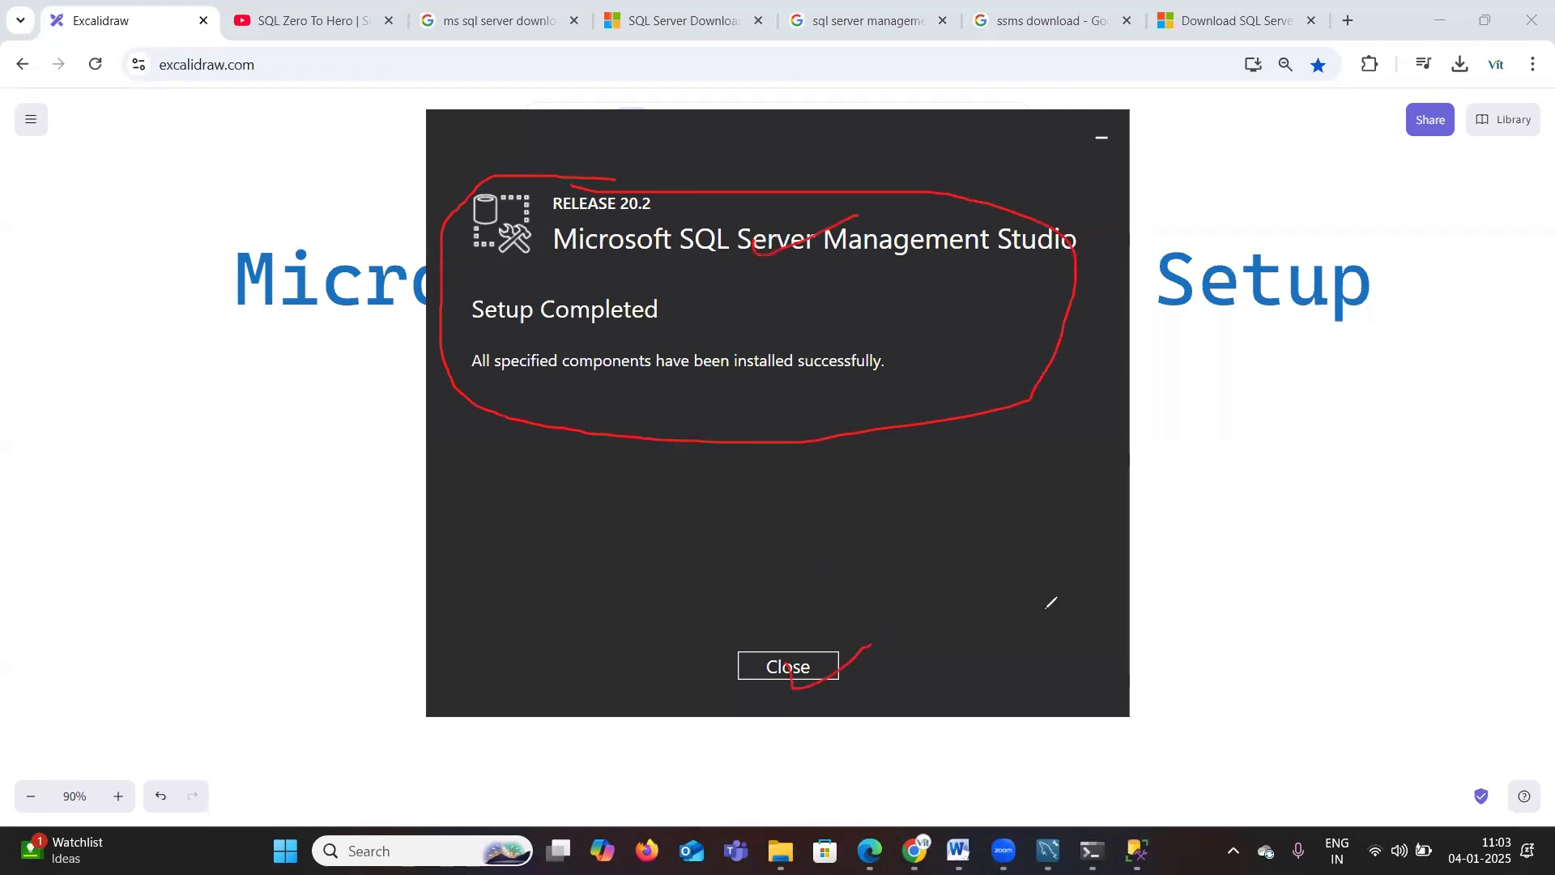
left_click(6, 480)
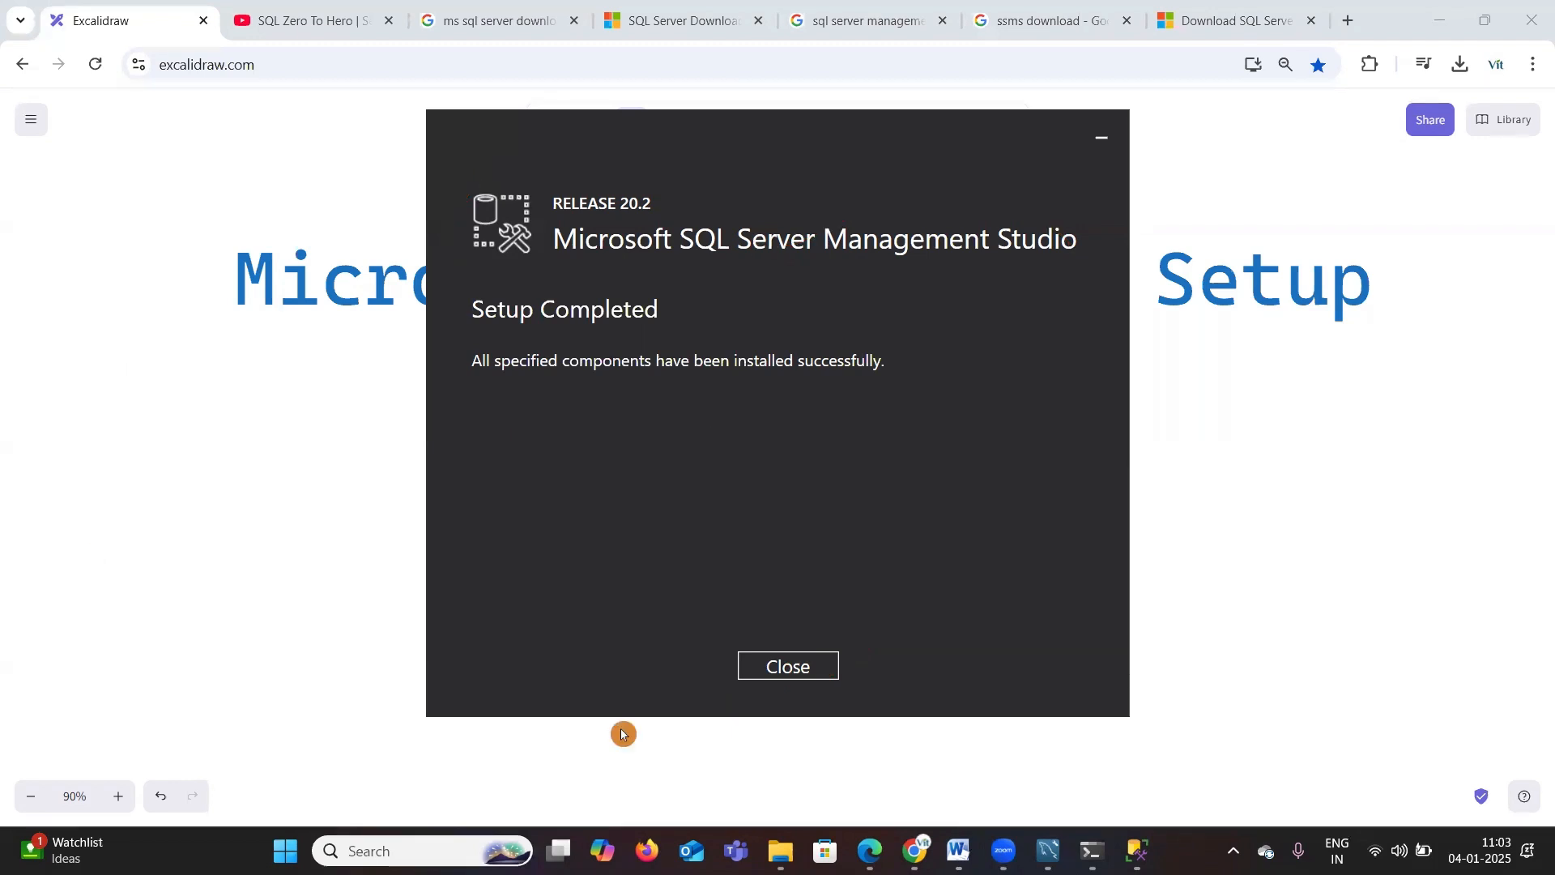
left_click(775, 669)
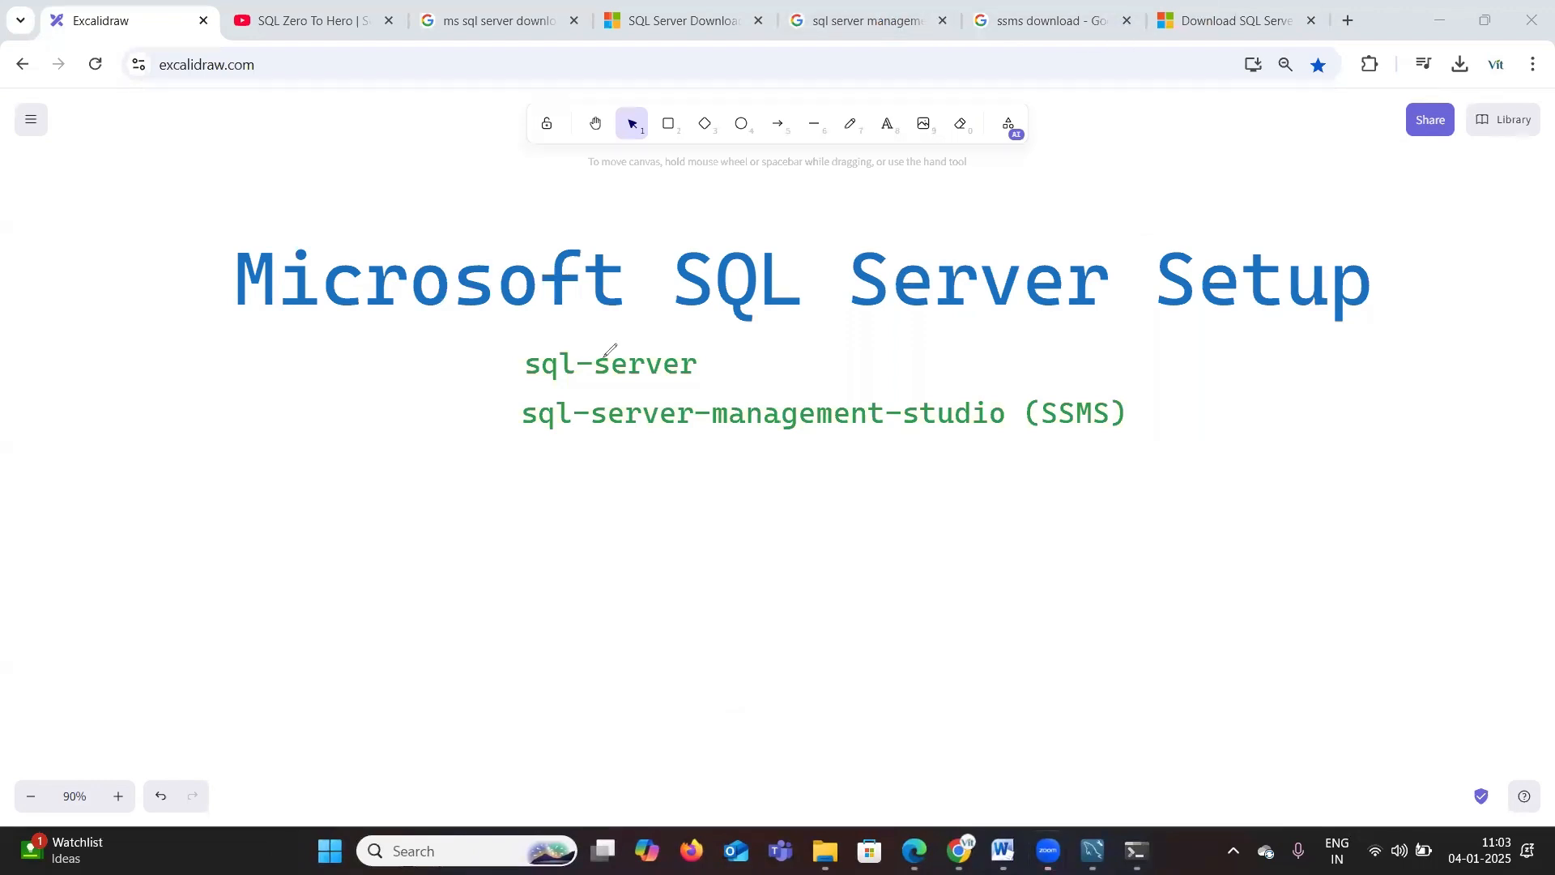
Step: Mark the sql-server and SSMS items in the setup notes as done with check marks
left_click_drag(716, 365, 766, 324)
left_click_drag(1137, 410, 1209, 374)
mouse_move(555, 344)
left_mouse_down()
mouse_move(665, 410)
mouse_move(739, 317)
left_mouse_up()
left_click_drag(633, 320, 474, 352)
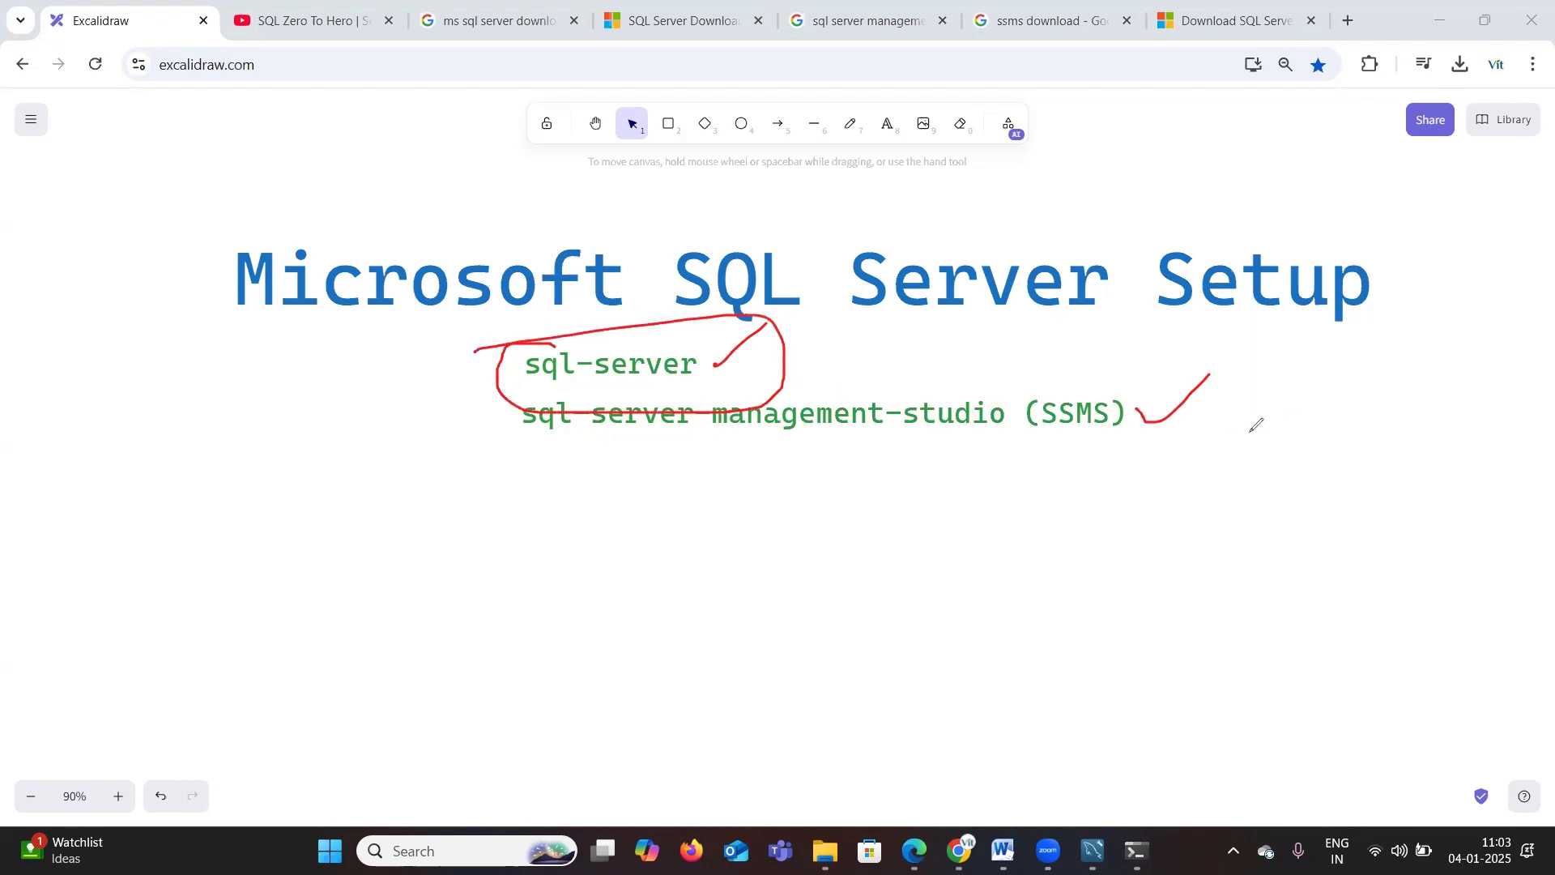
mouse_move(585, 401)
left_mouse_down()
mouse_move(559, 439)
mouse_move(1253, 389)
mouse_move(528, 391)
left_mouse_up()
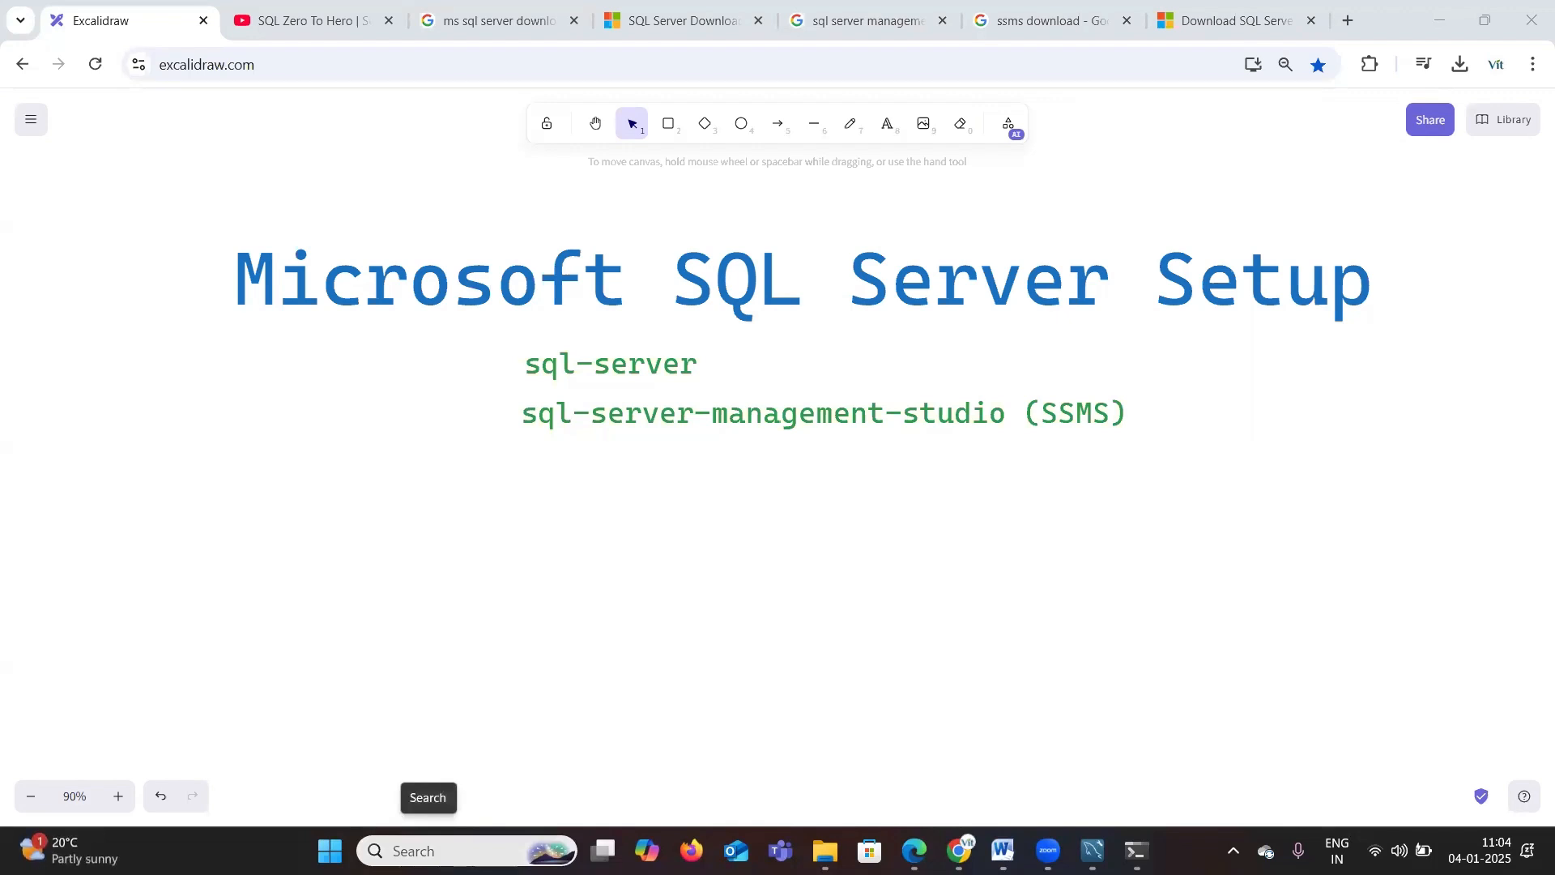
Step: Search the Start menu for ssms and open SQL Server Management Studio 20
left_click(421, 850)
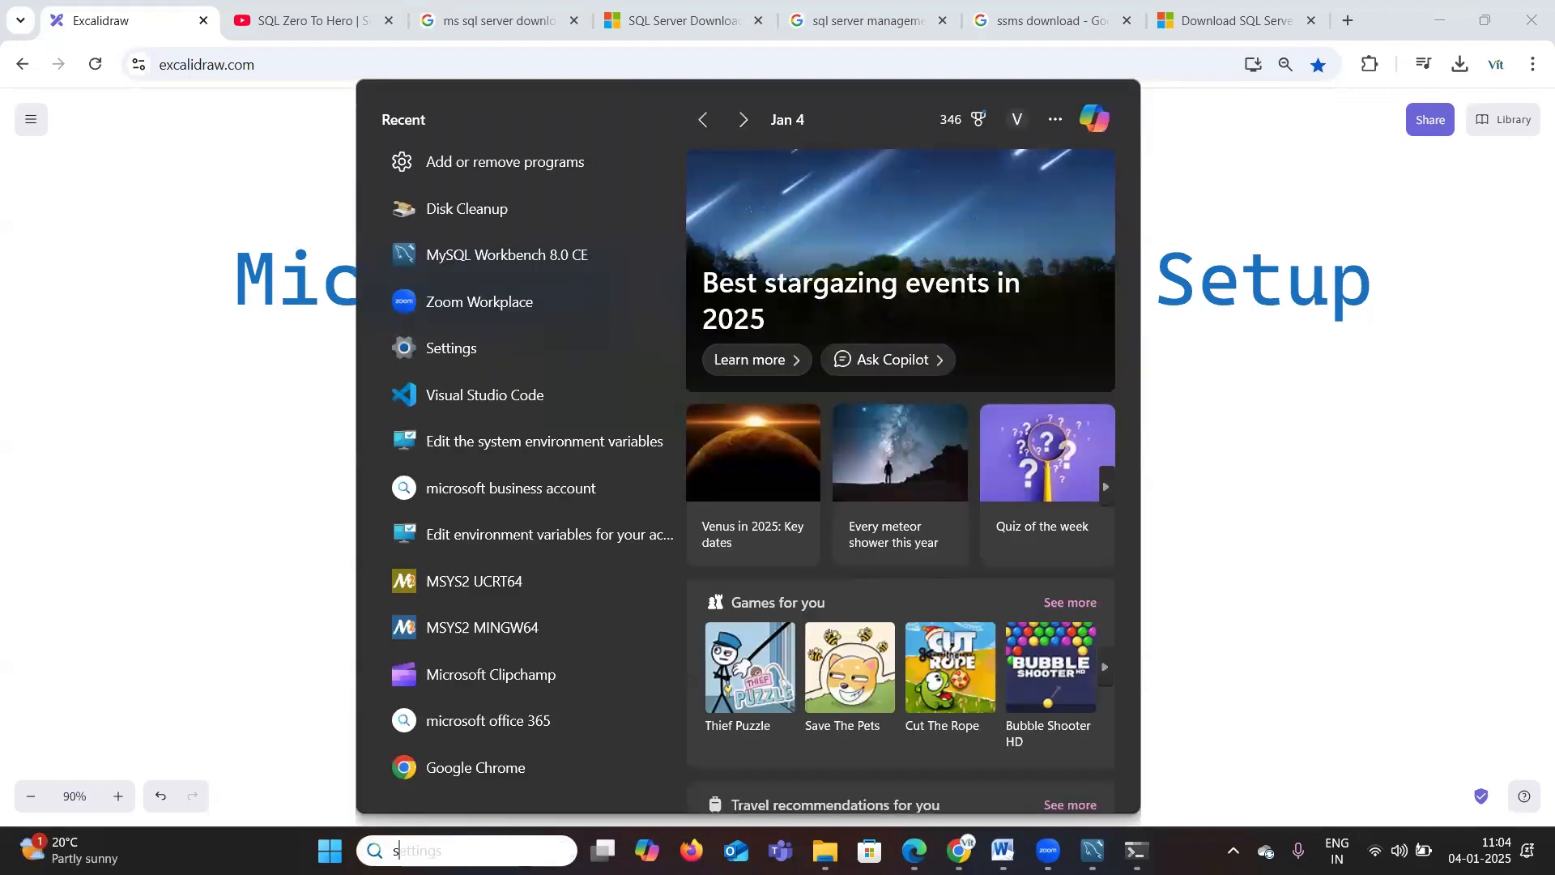
type("ssms")
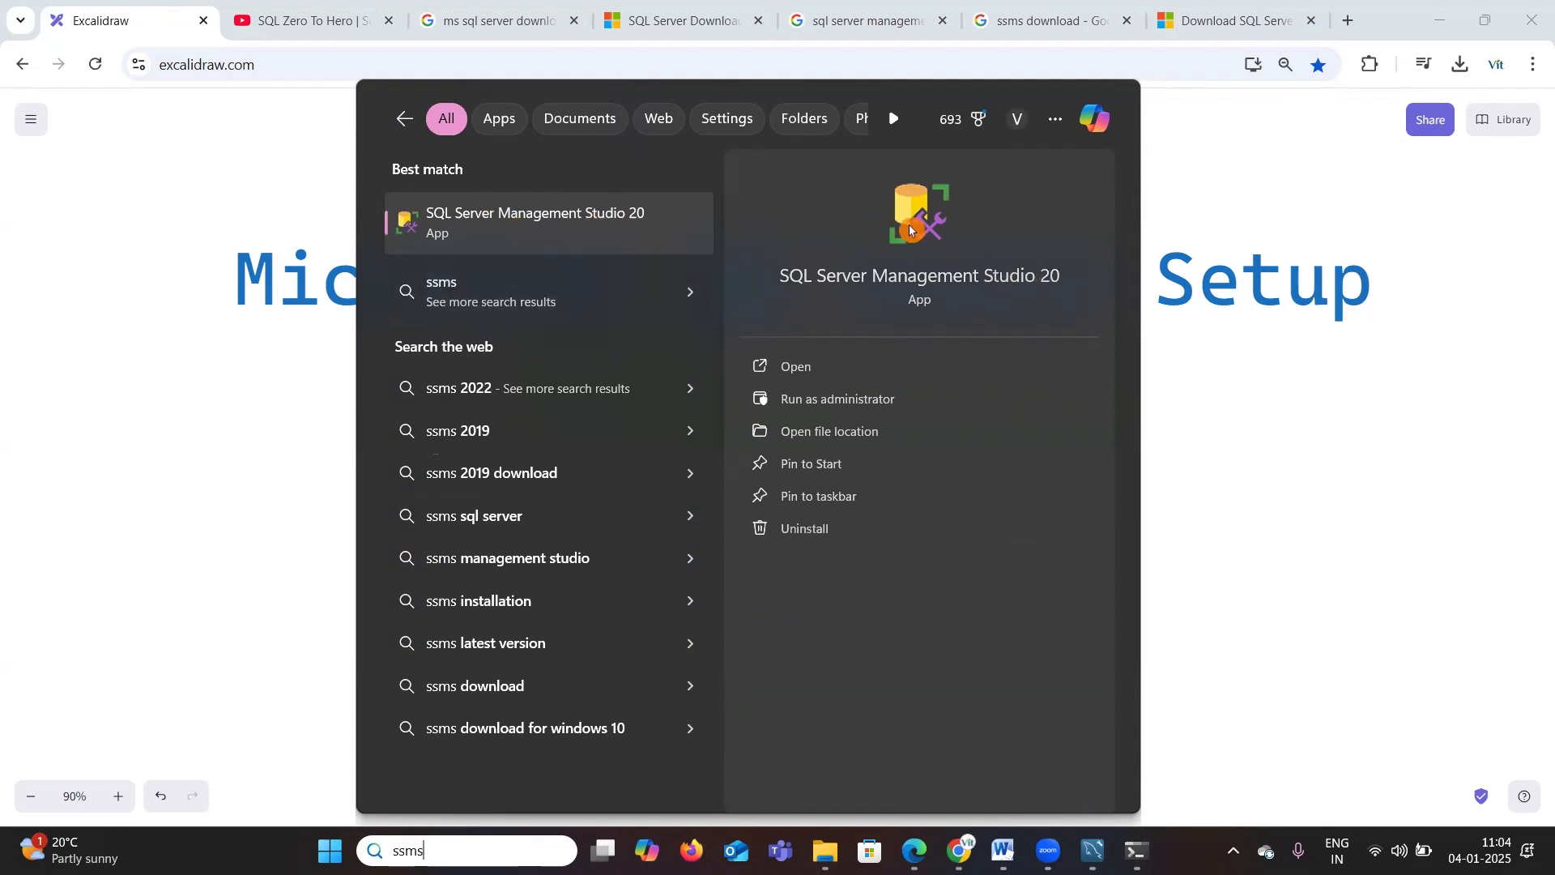
left_click(805, 367)
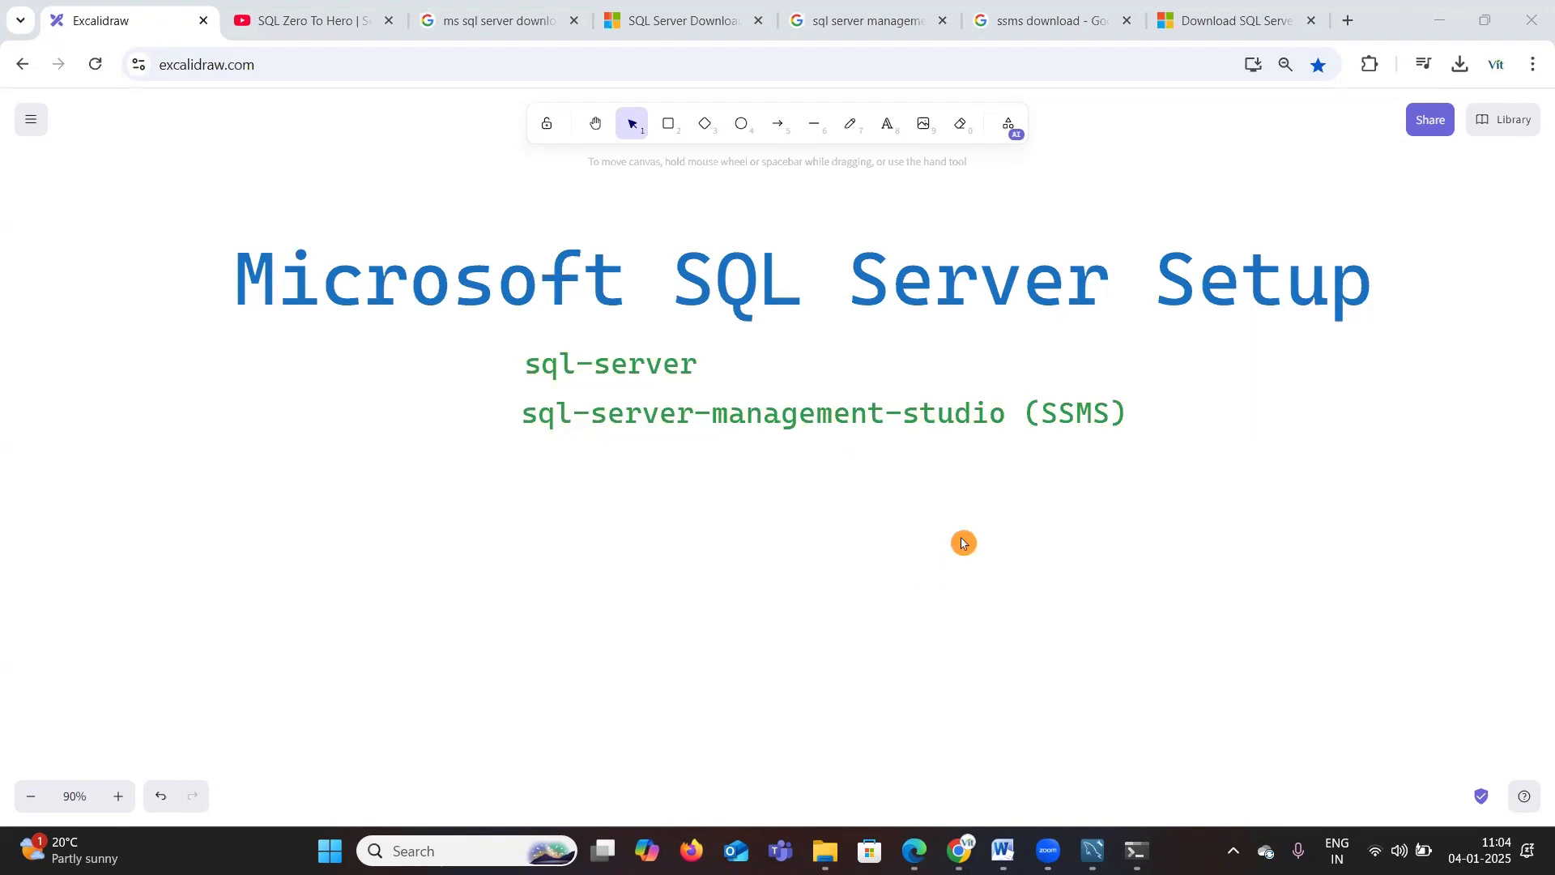
left_click(1137, 851)
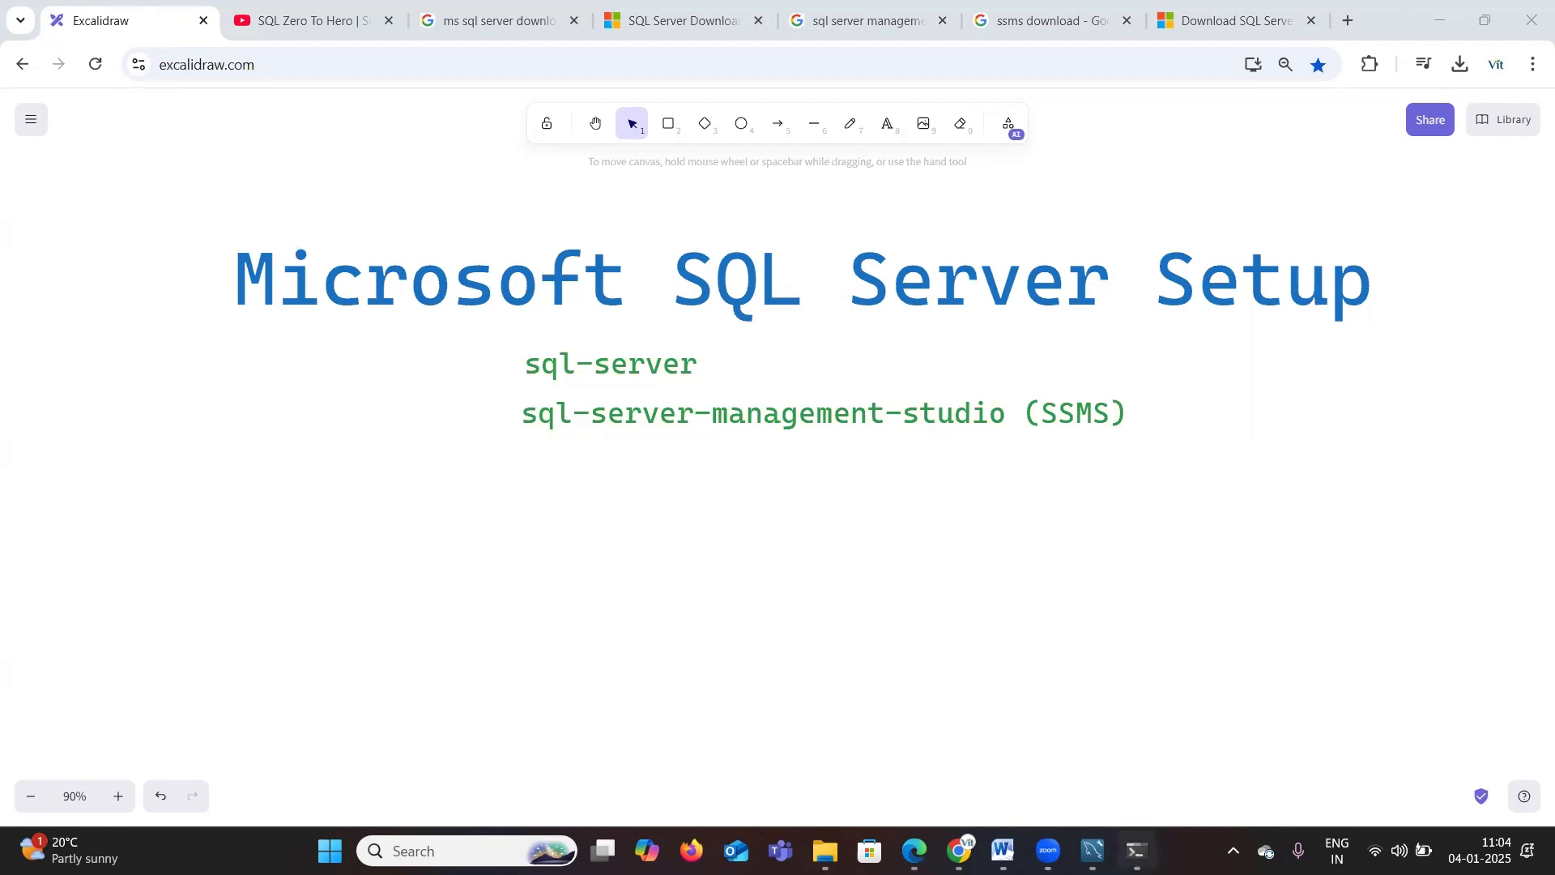
Step: Switch to SQL Server Management Studio and connect to the local Database Engine with Windows Authentication, trusting the server certificate
left_click(1329, 272)
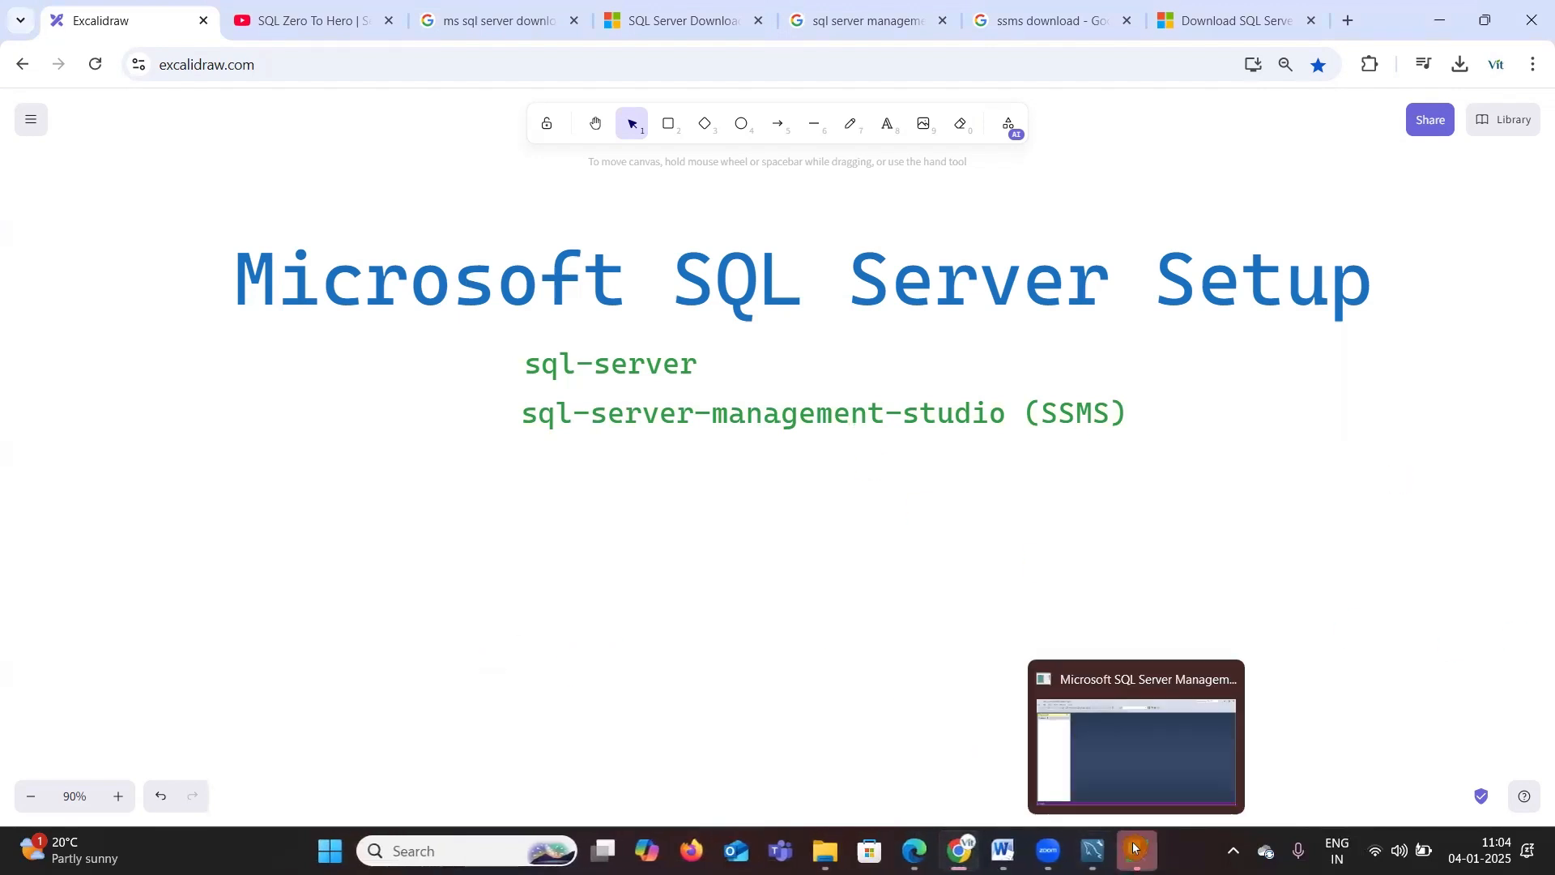
left_click(1126, 849)
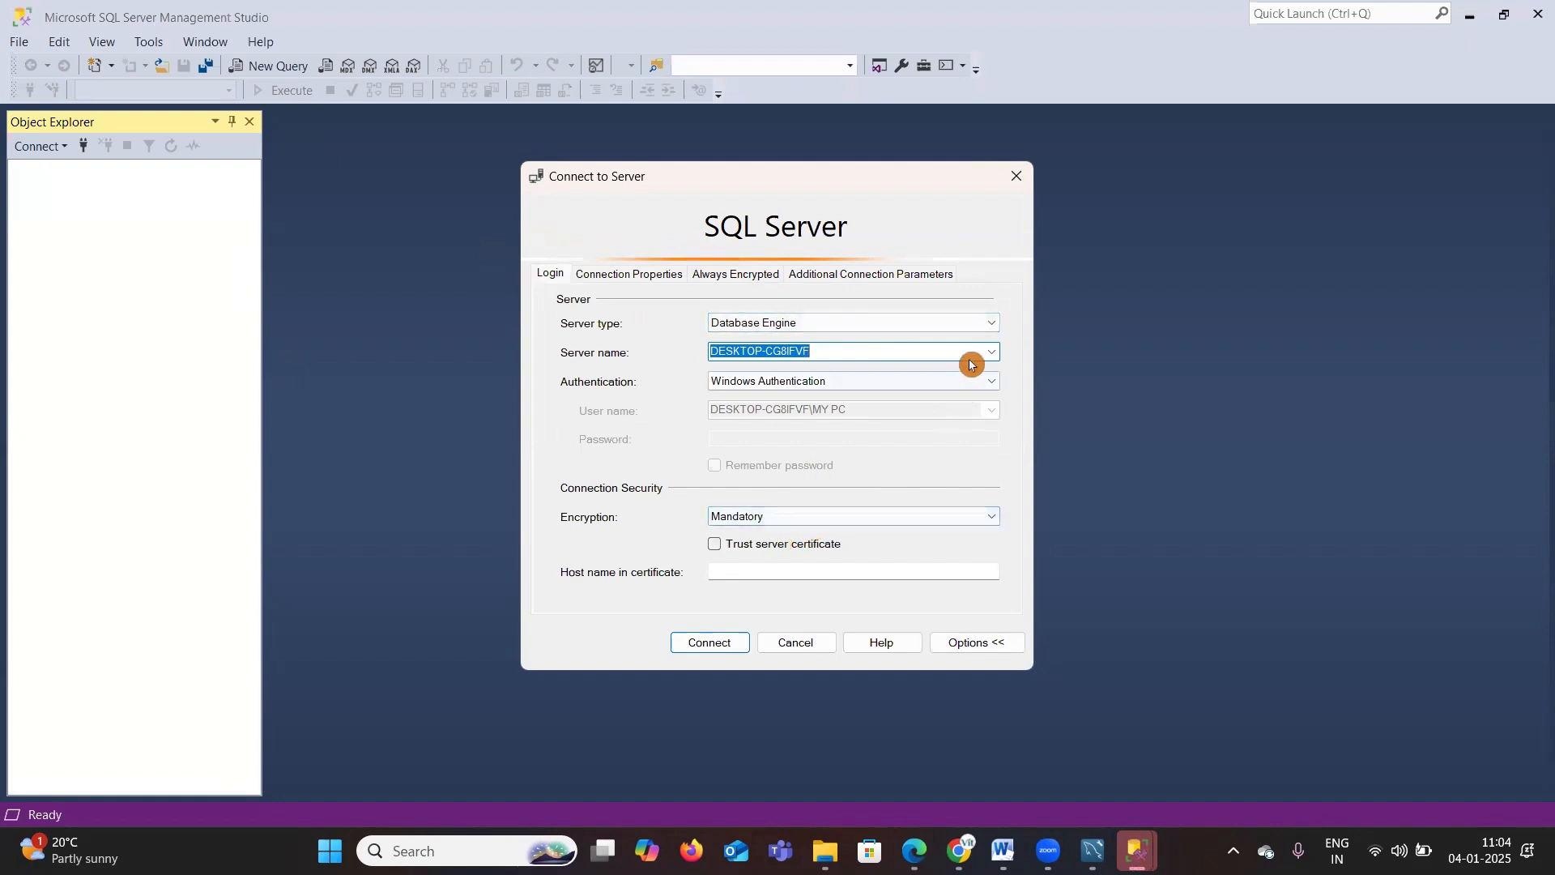
left_click(989, 323)
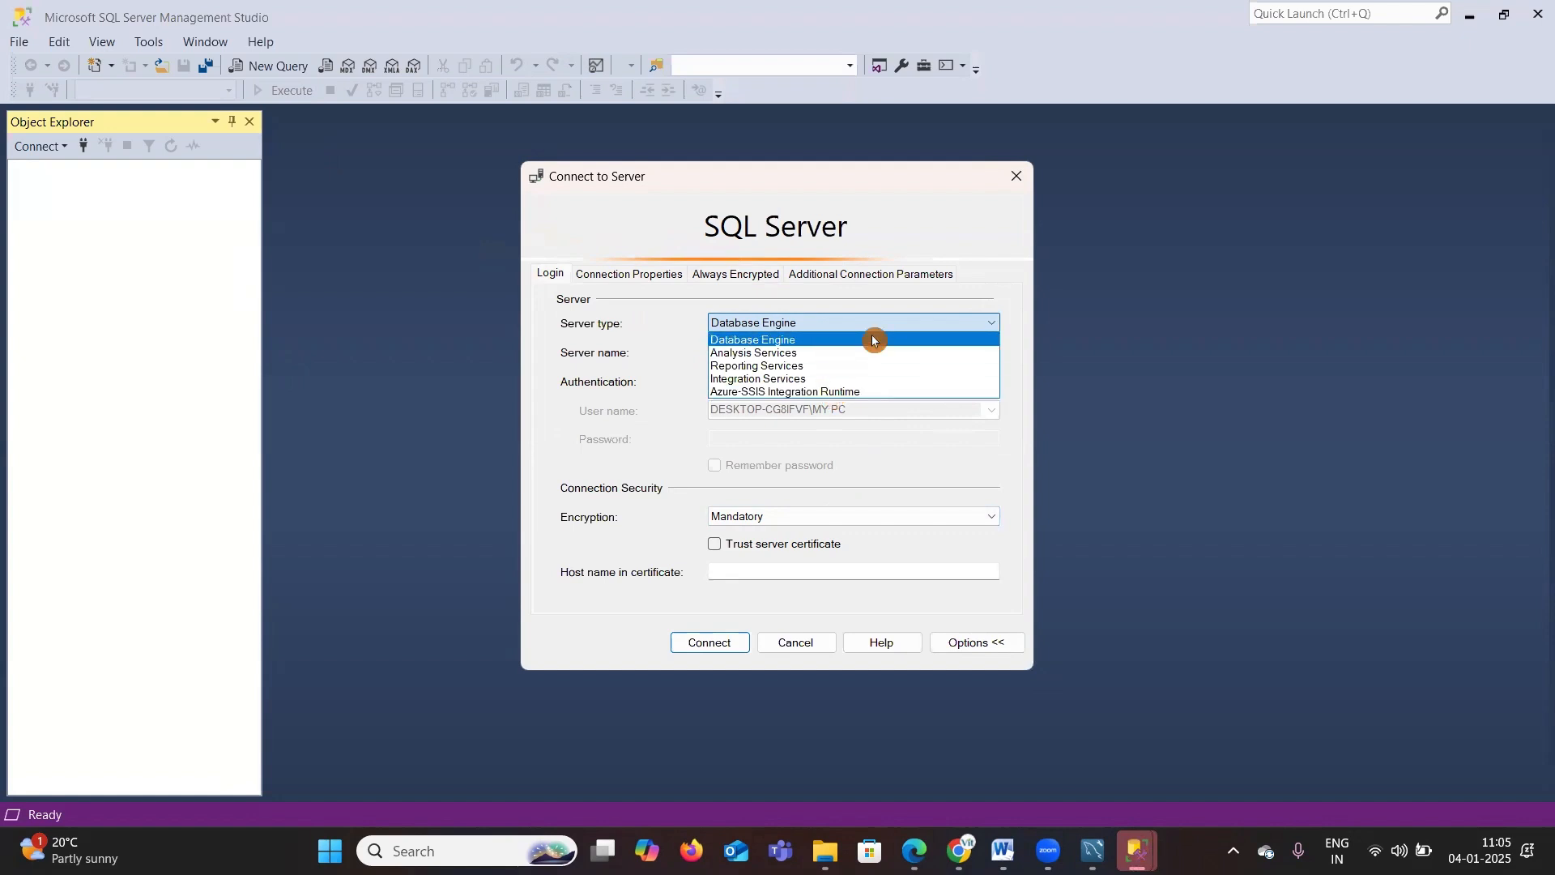
left_click(822, 338)
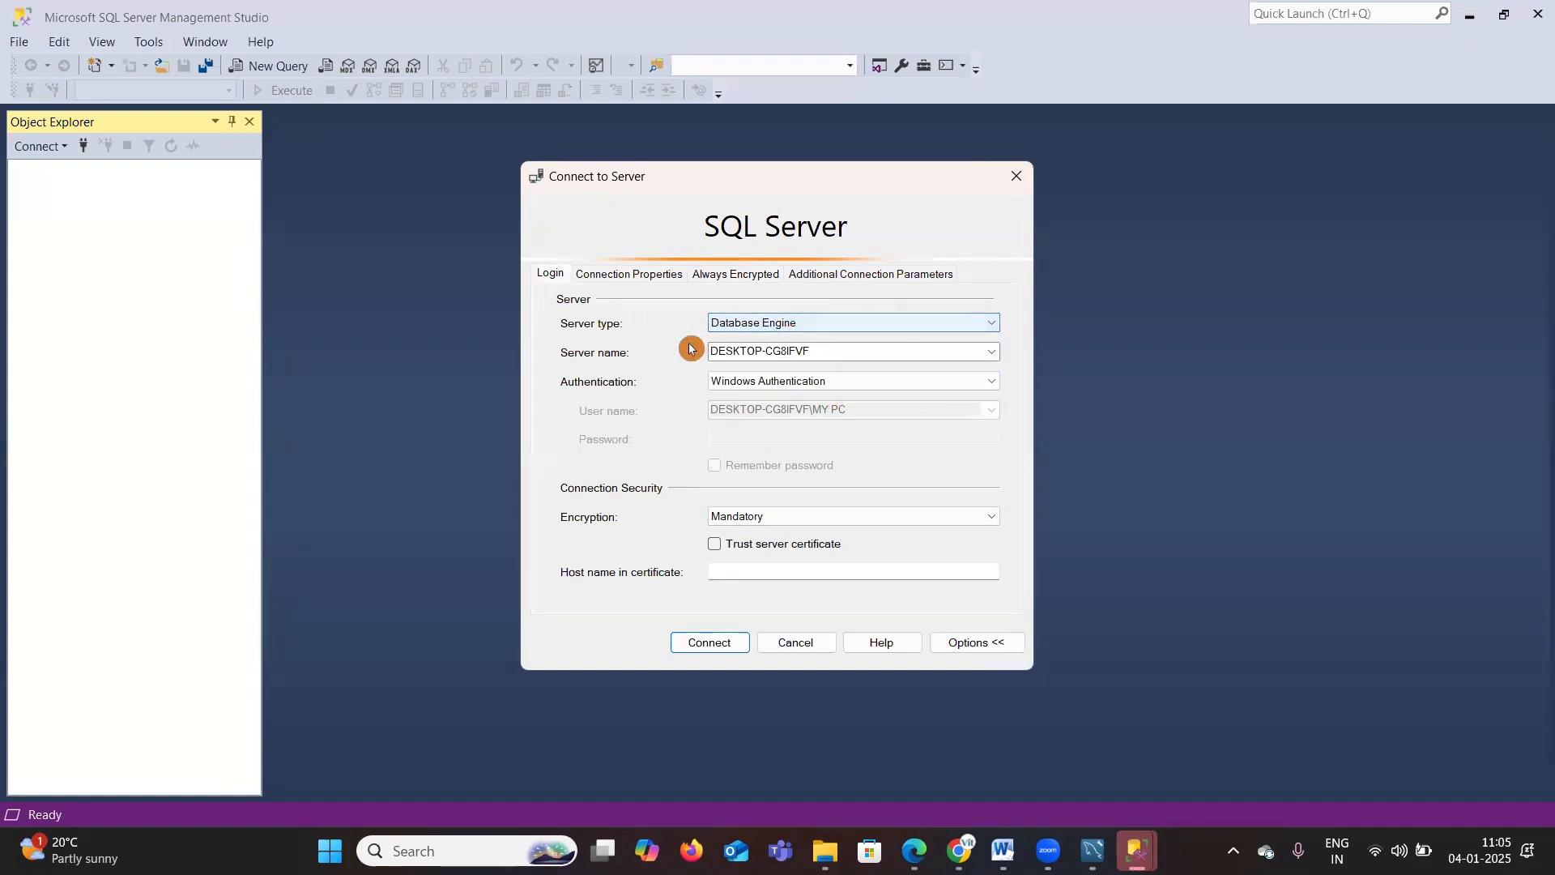
left_click(745, 348)
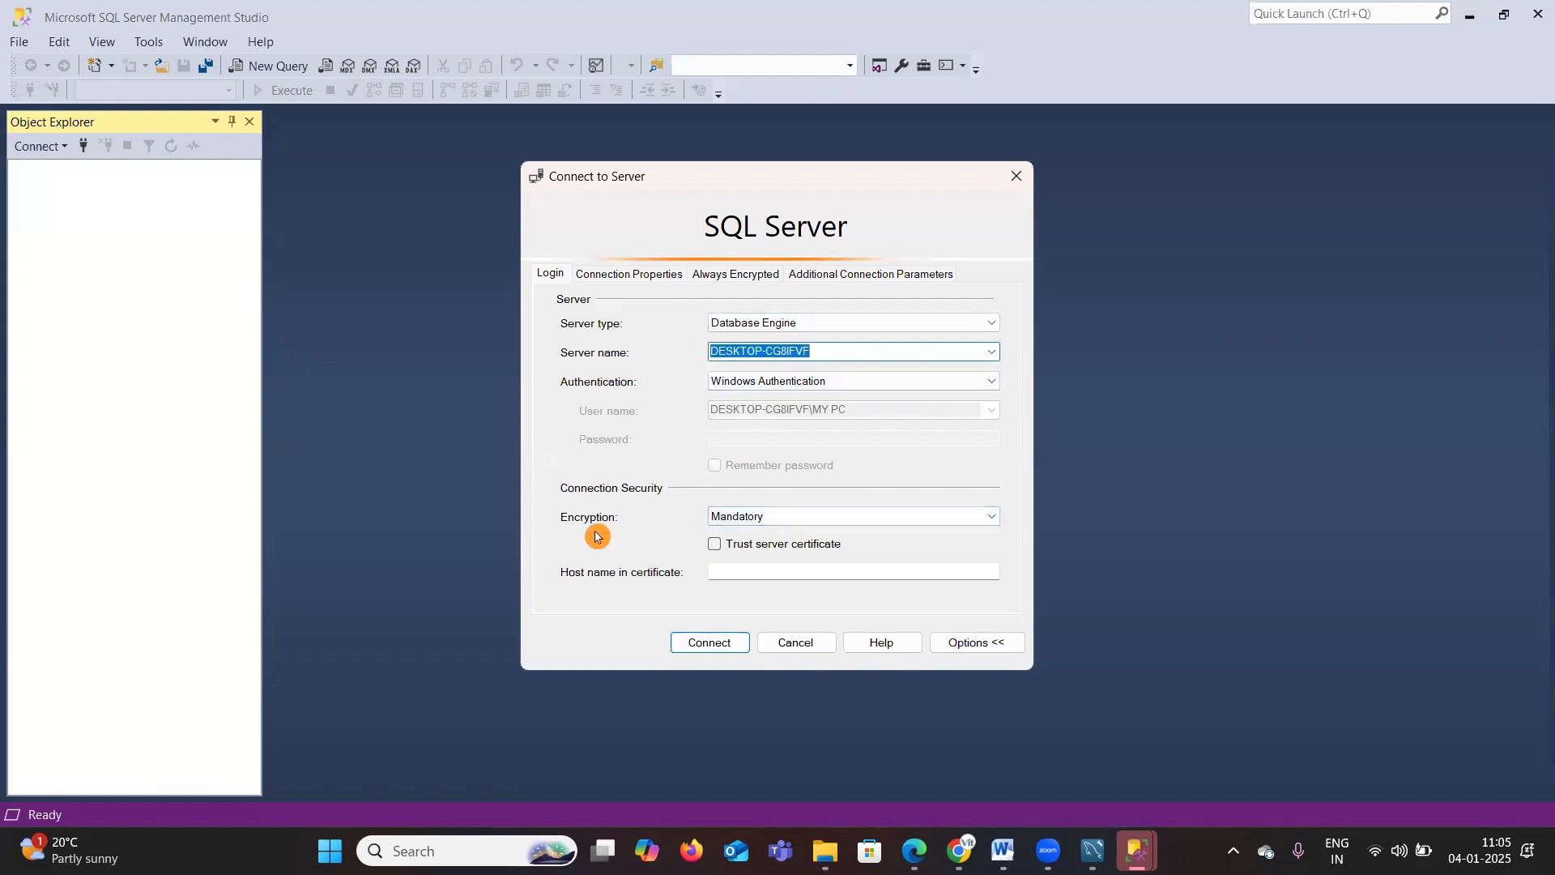
left_click(717, 551)
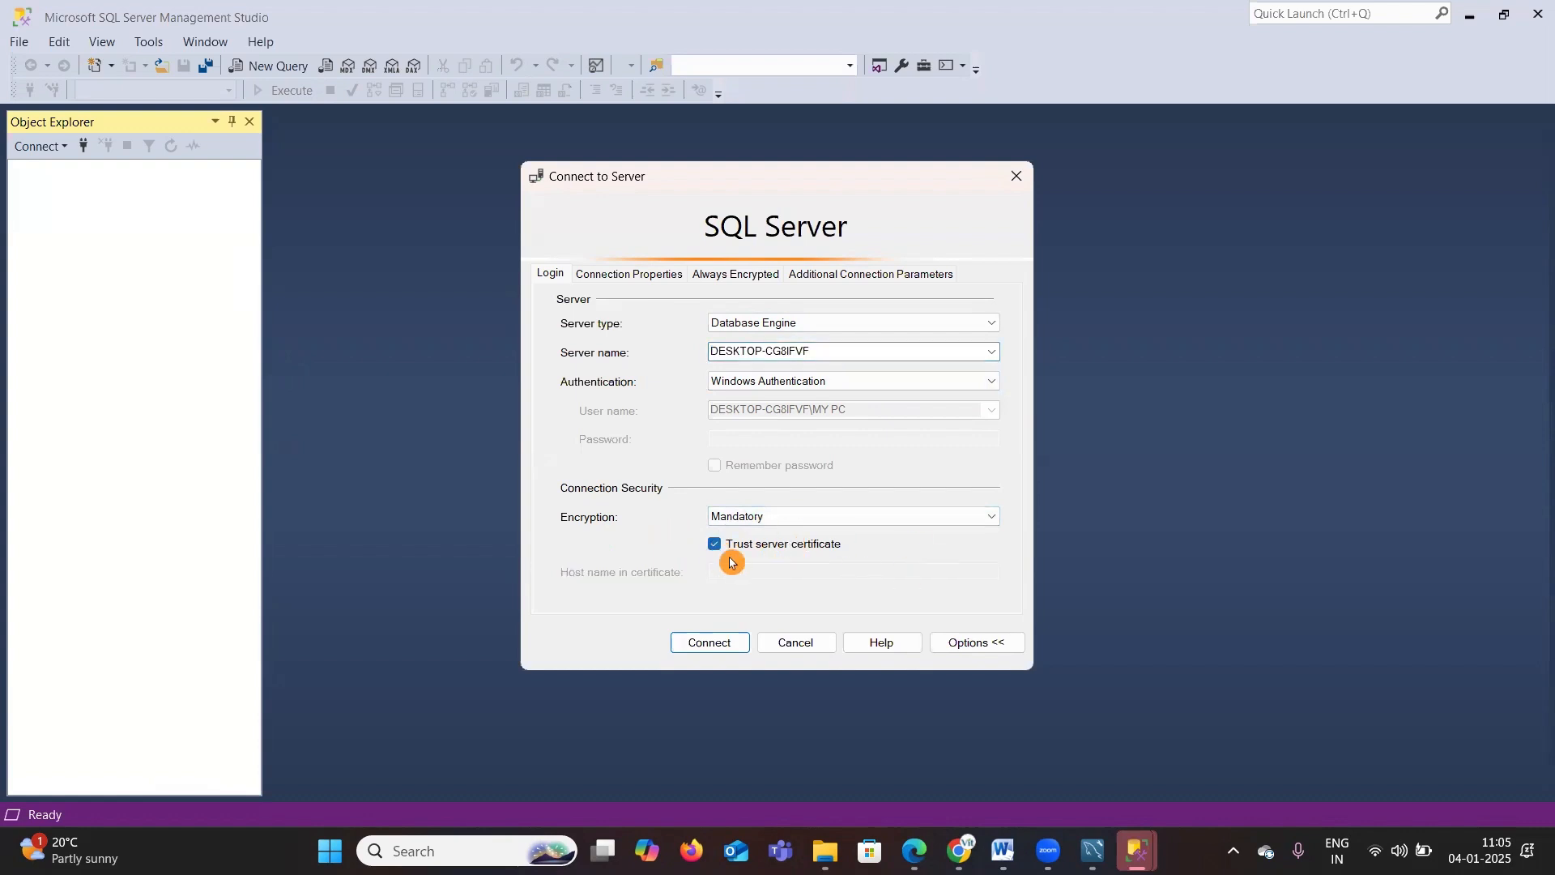
left_click(713, 644)
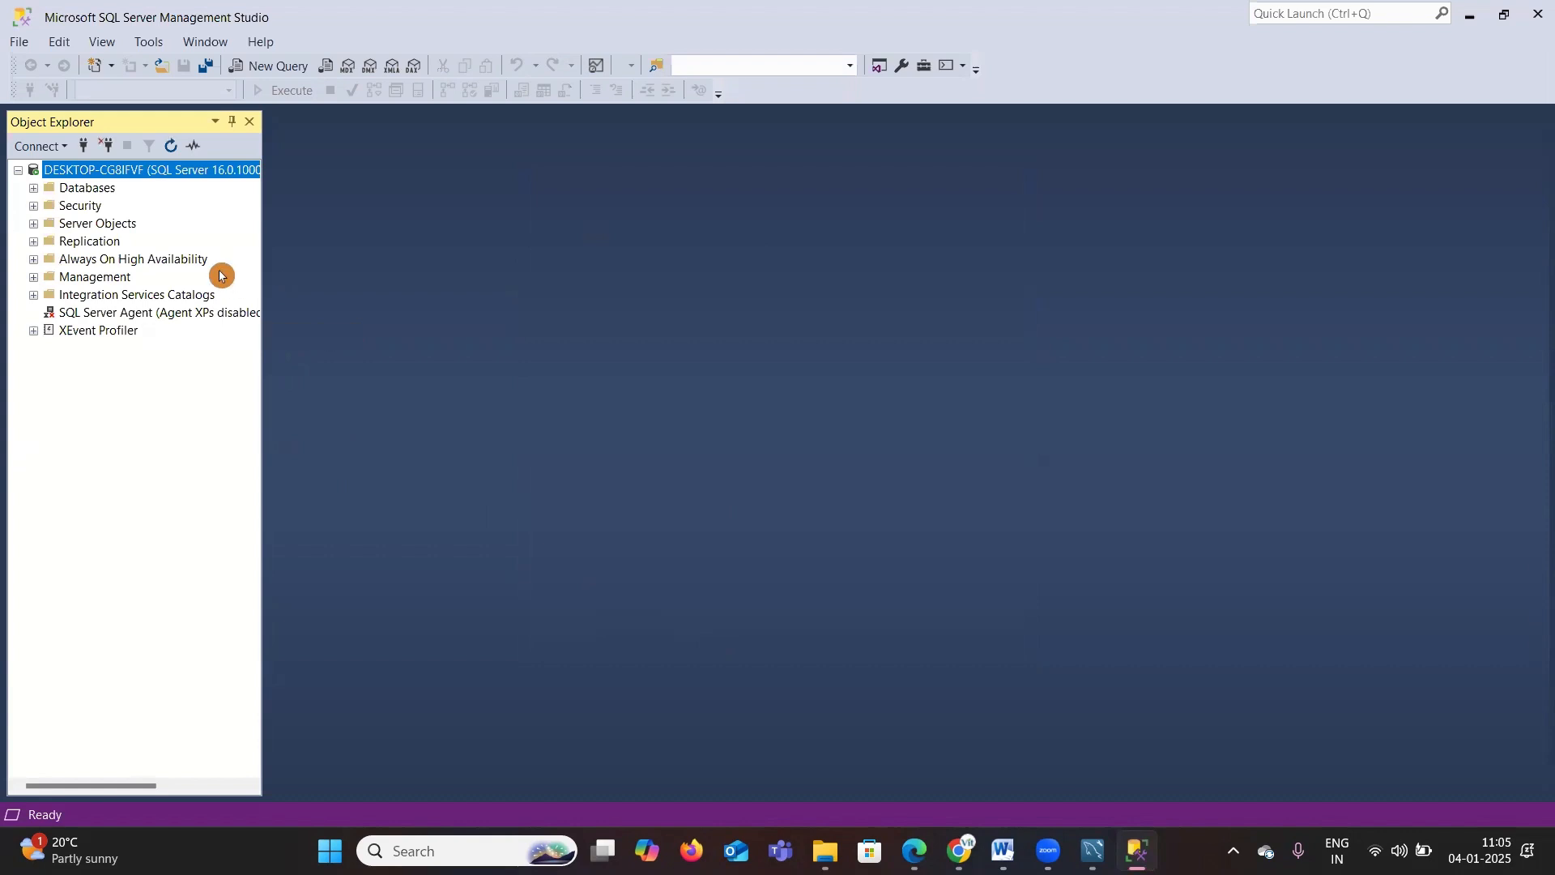
Step: Widen the Object Explorer and expand Databases and System Databases to inspect the server
left_click_drag(264, 353, 324, 346)
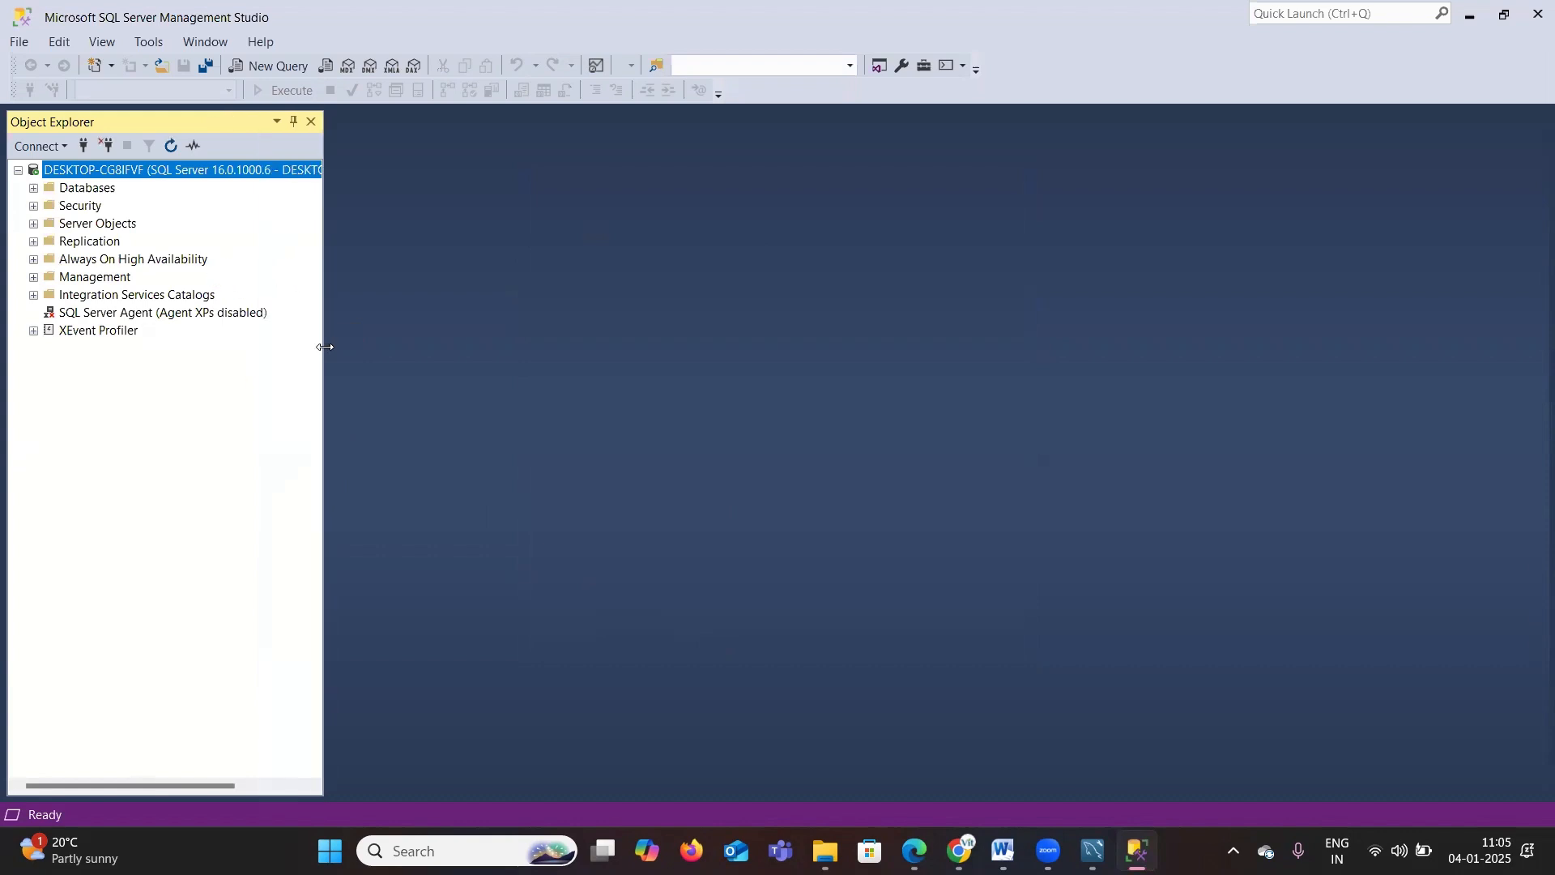
left_click(34, 127)
left_click(35, 189)
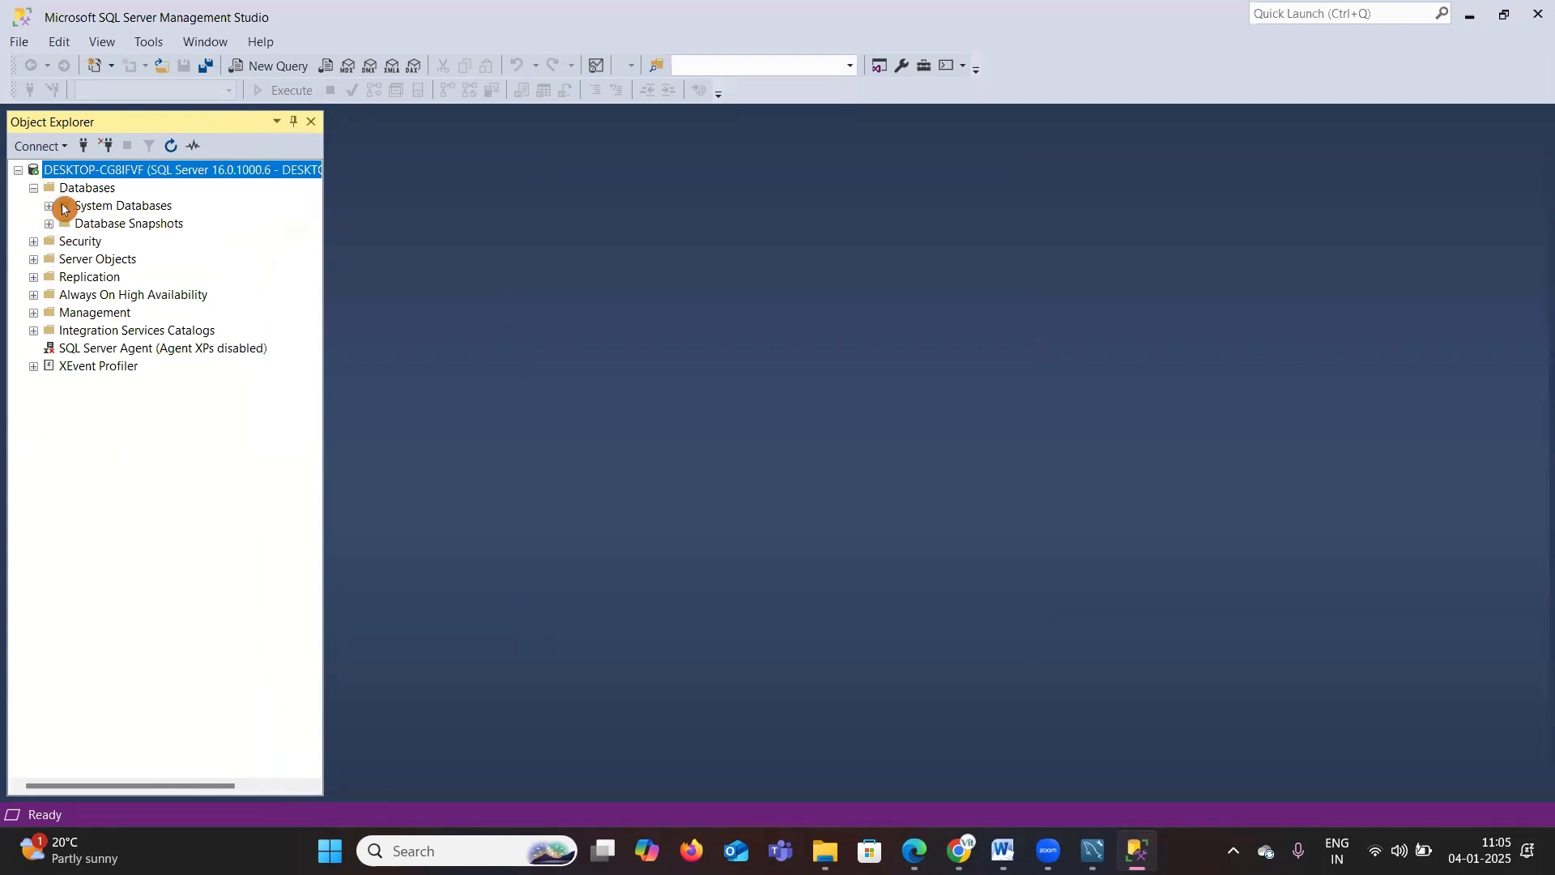
left_click(50, 206)
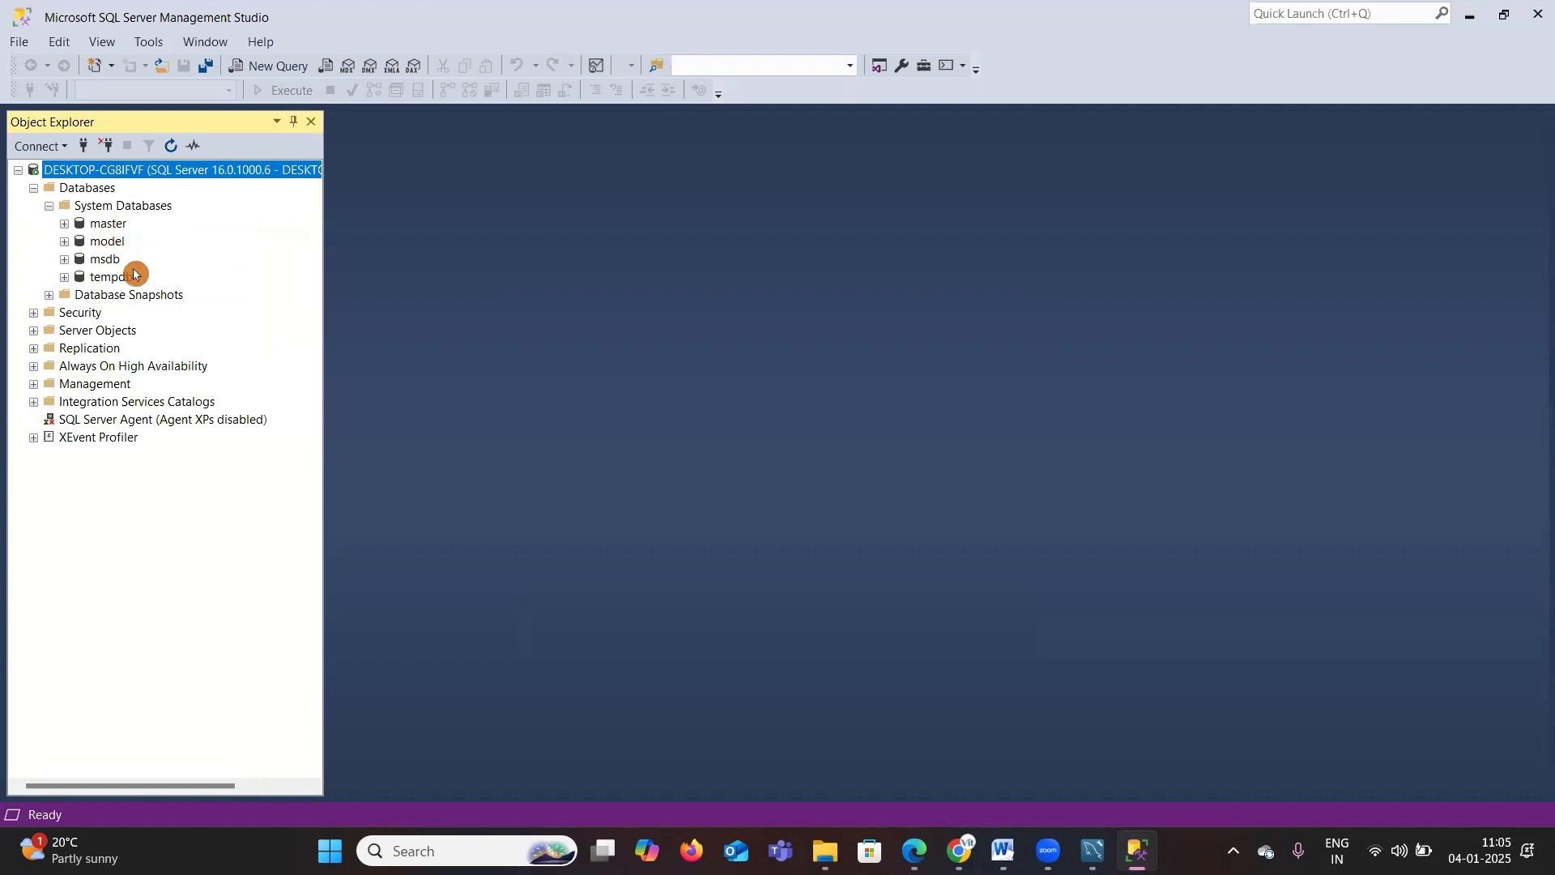
Step: Open a new query window, enlarge the editor text, and execute create database vitech;
left_click(270, 65)
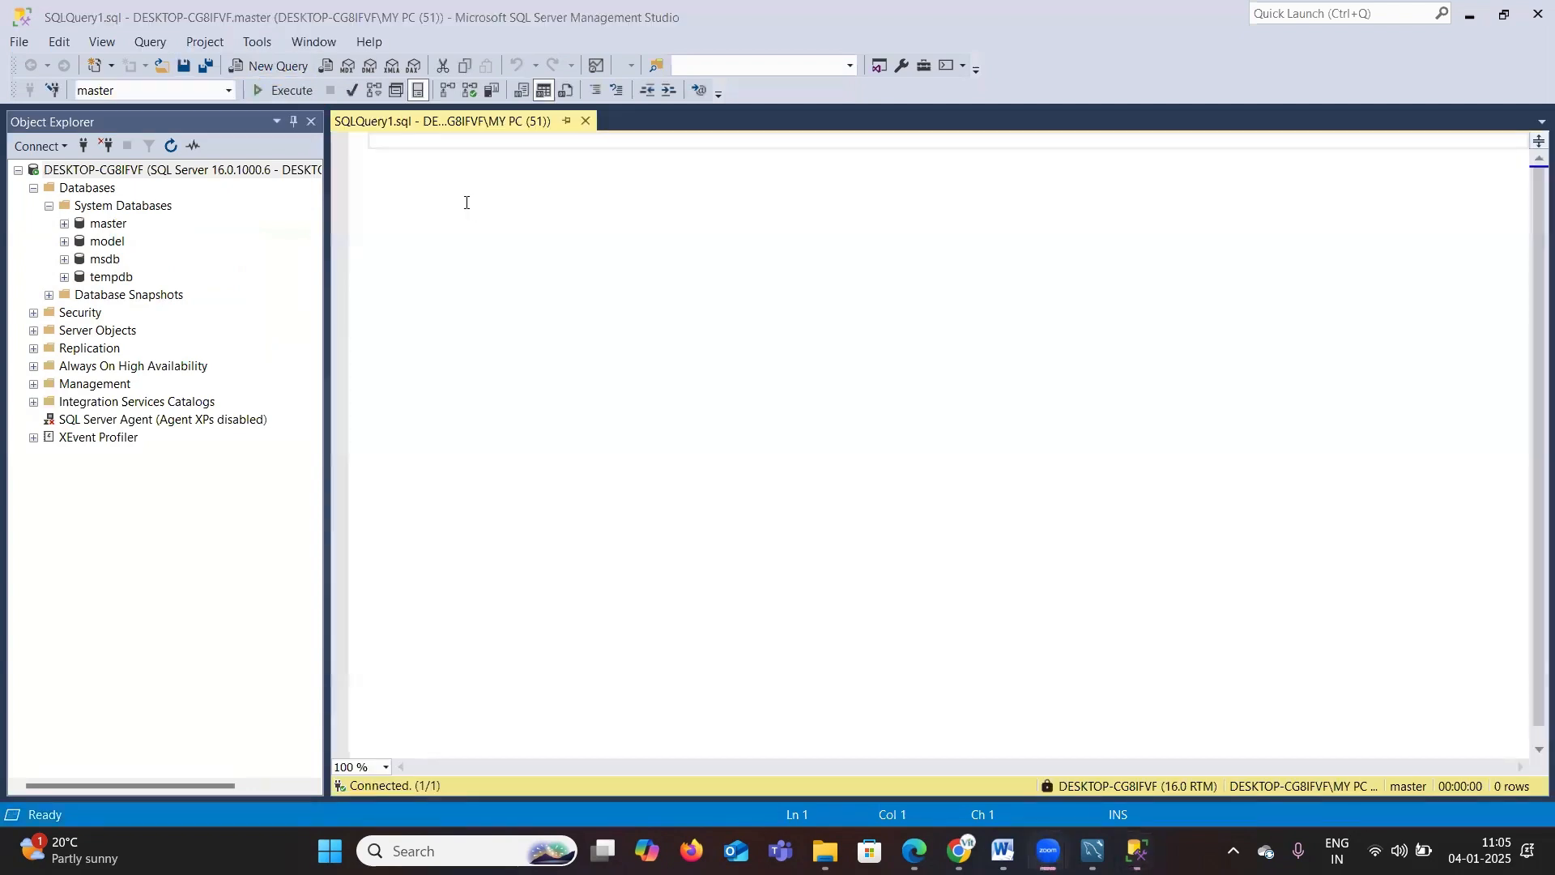
scroll(438, 298, "up", 5, "ctrl")
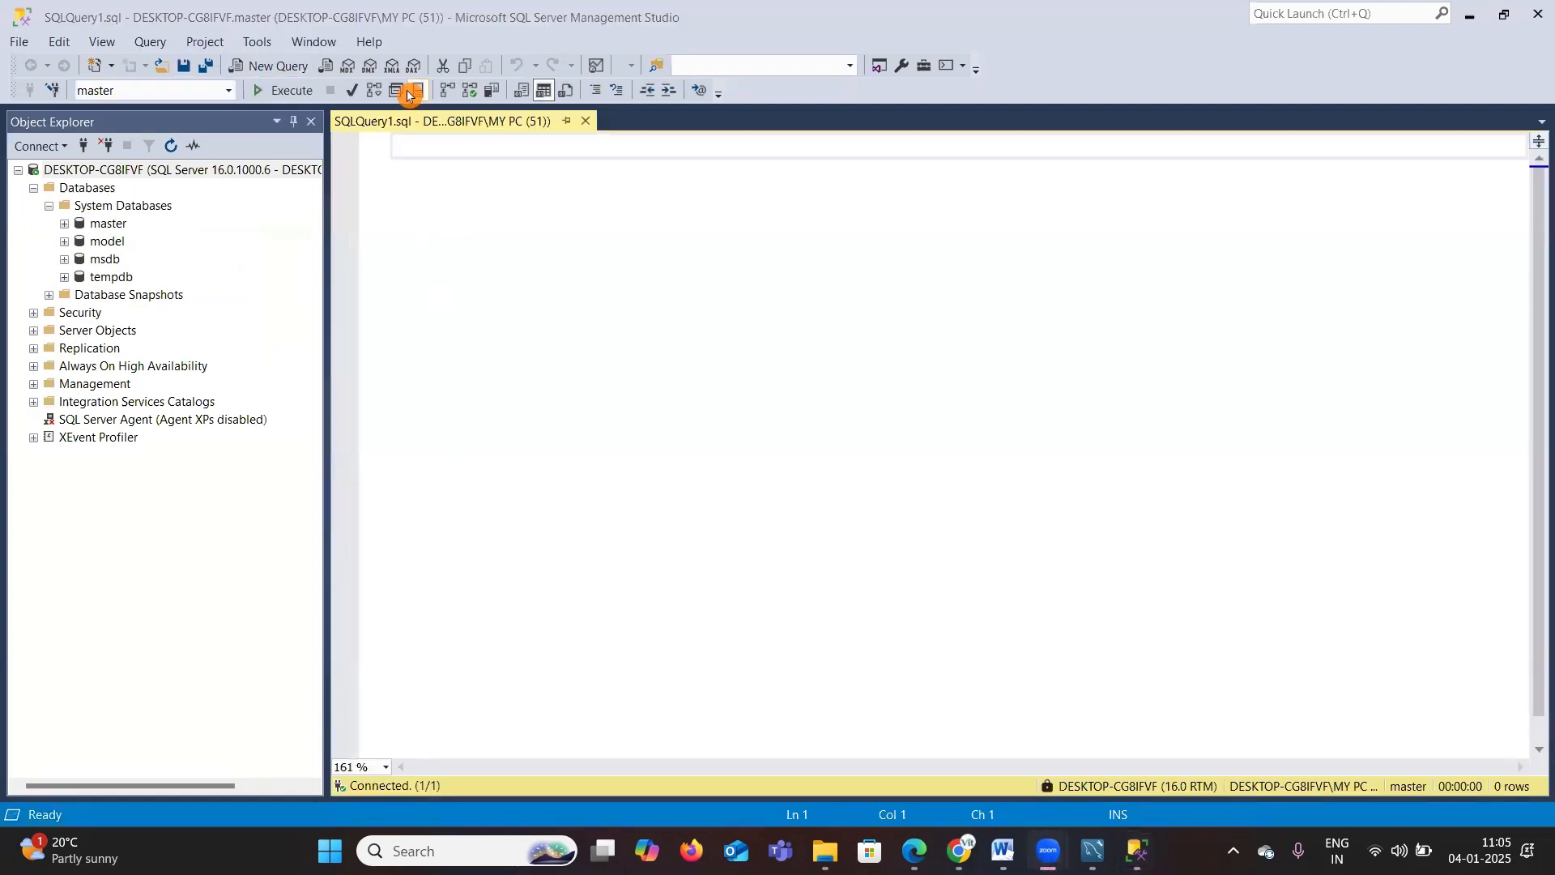
key("Return")
key("Return")
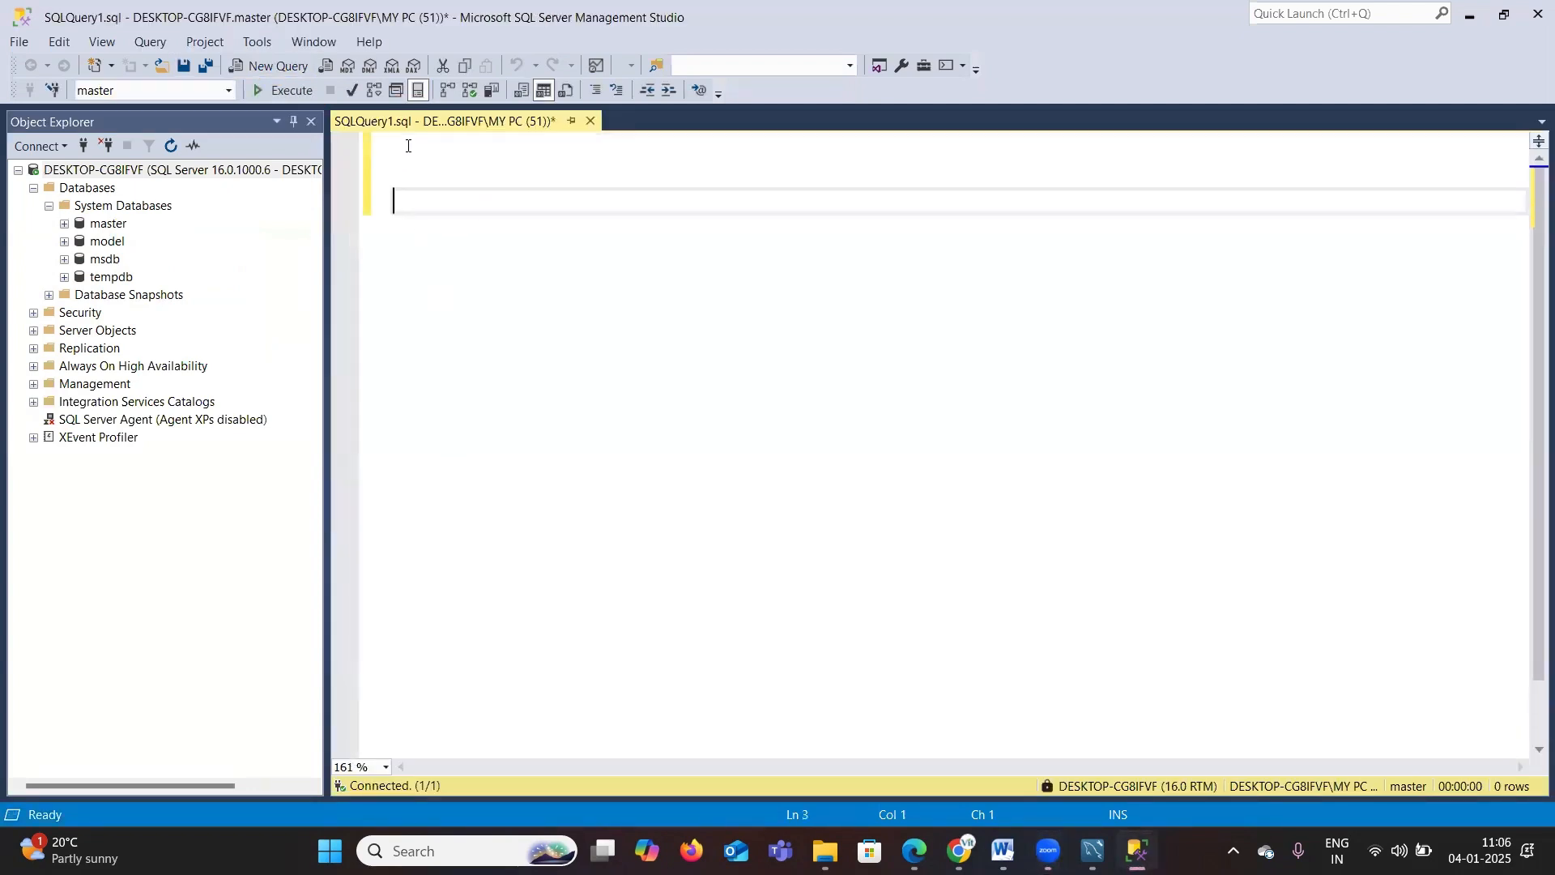
type("create")
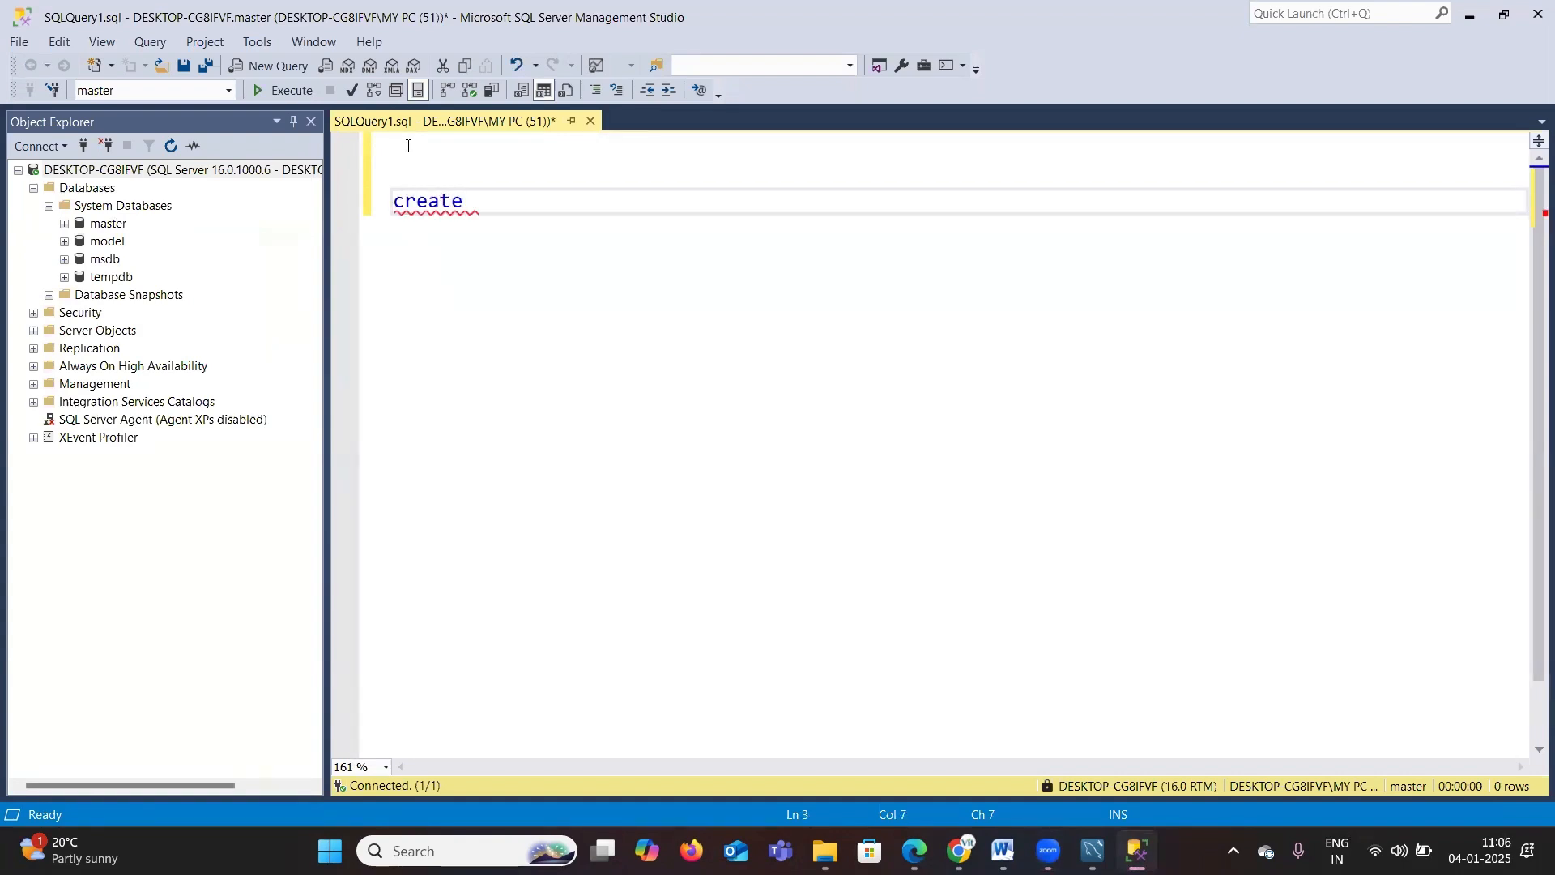
type(" databas")
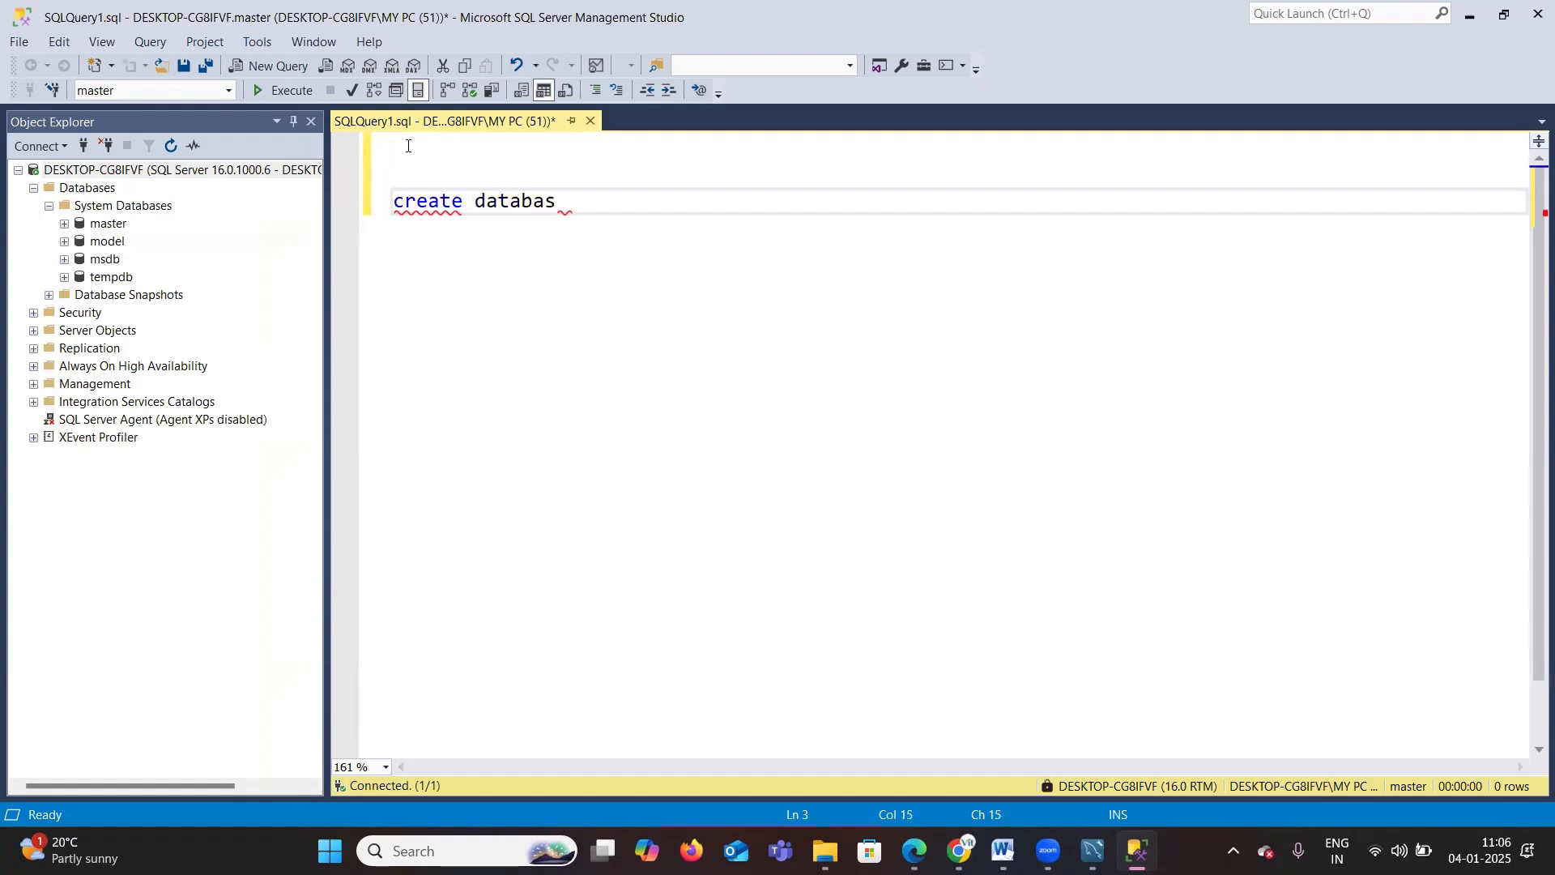
type("e vitech;")
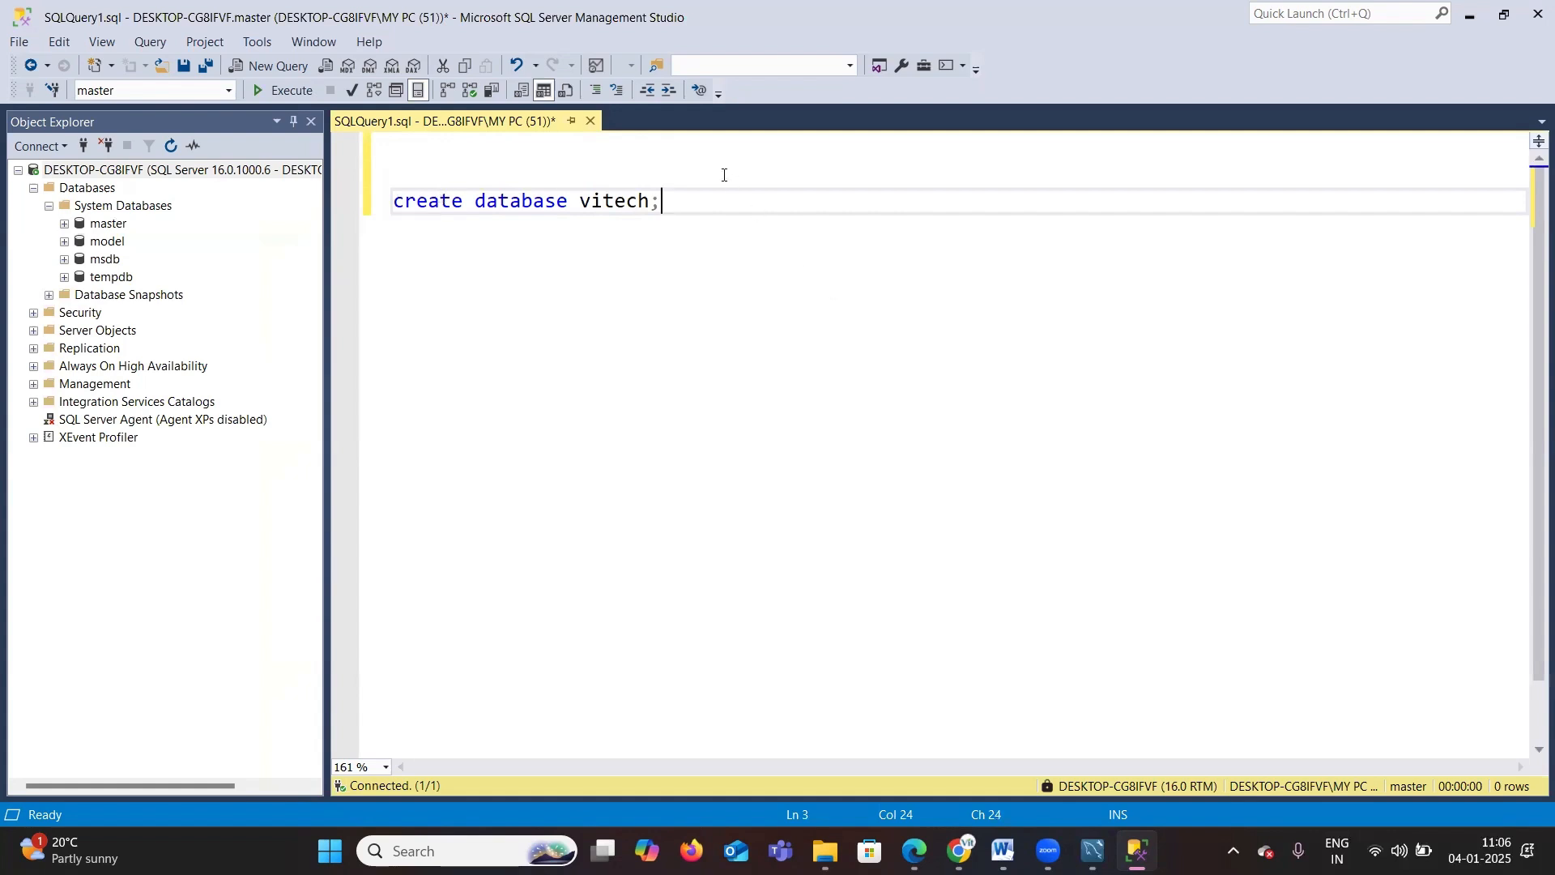
left_click_drag(710, 208, 386, 214)
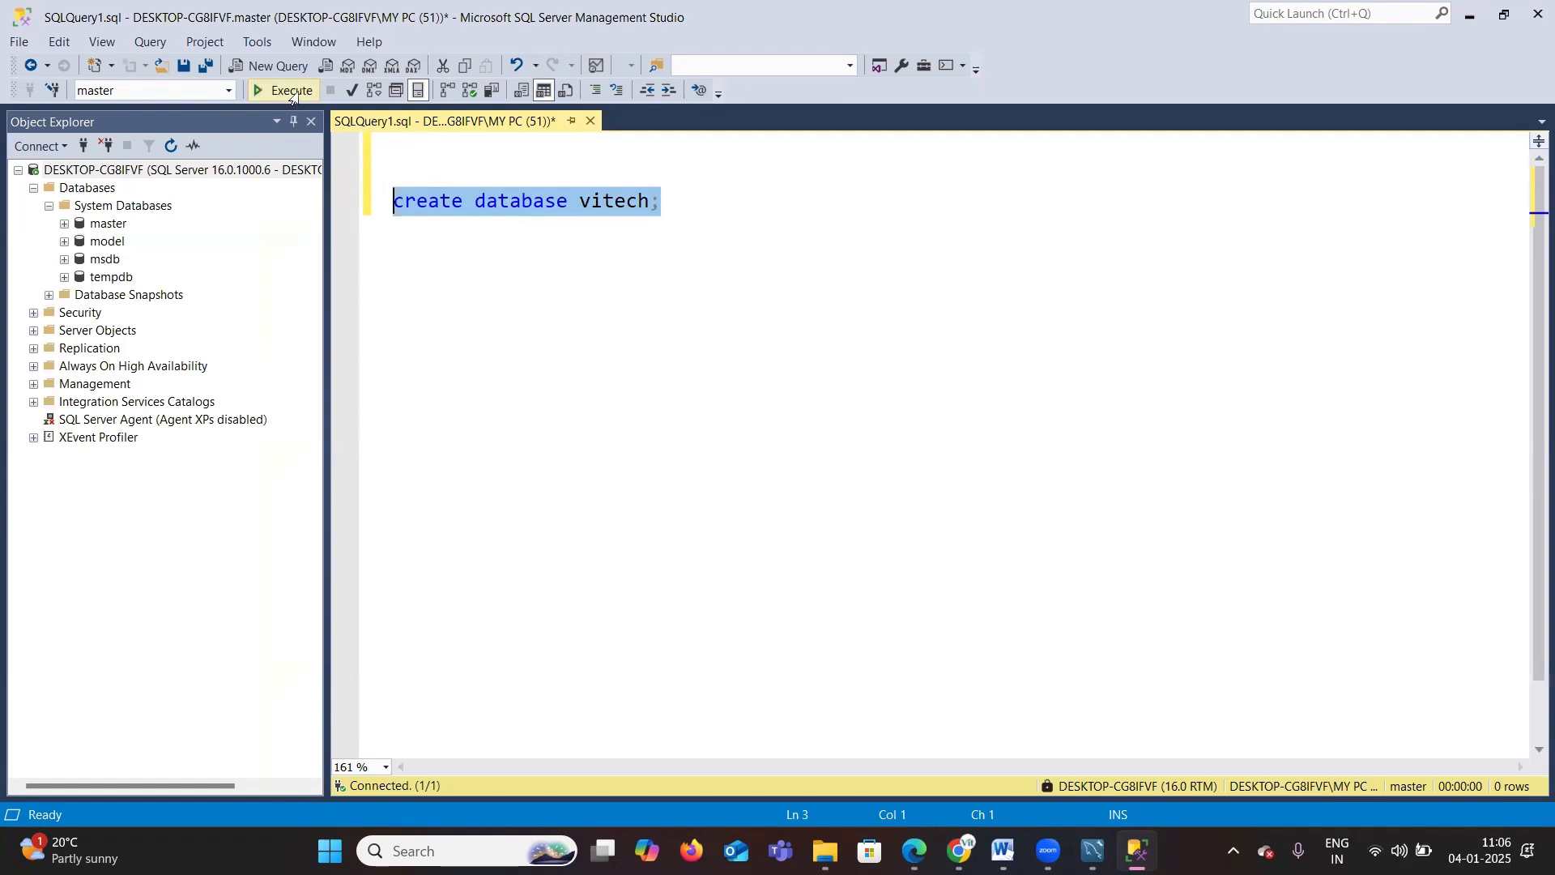
left_click(292, 91)
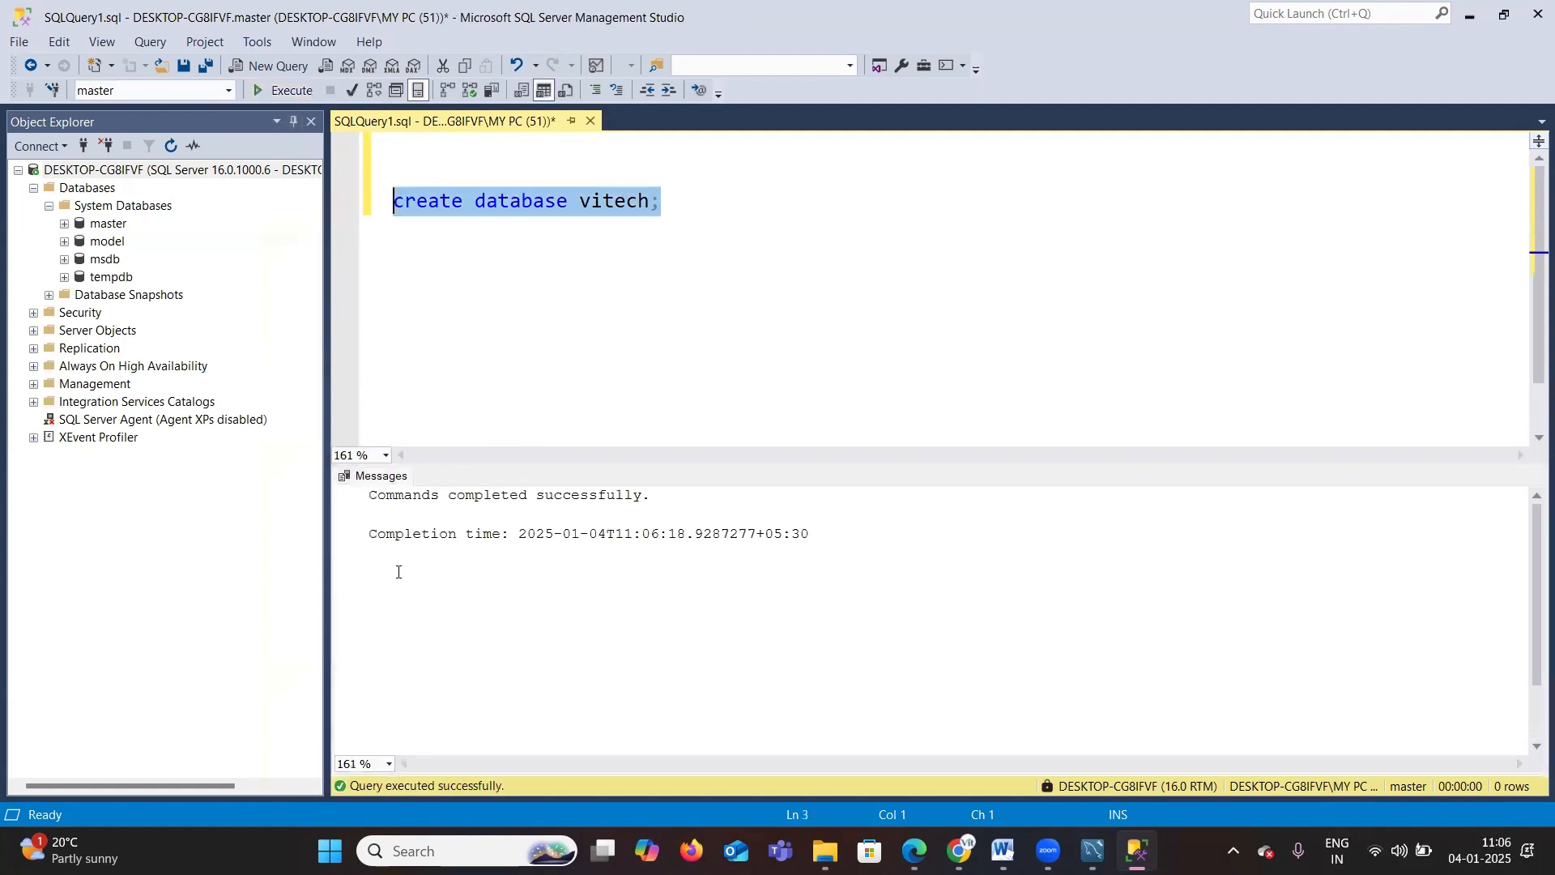
Step: Refresh the Object Explorer and expand Databases to find the vitech database
left_click(540, 527)
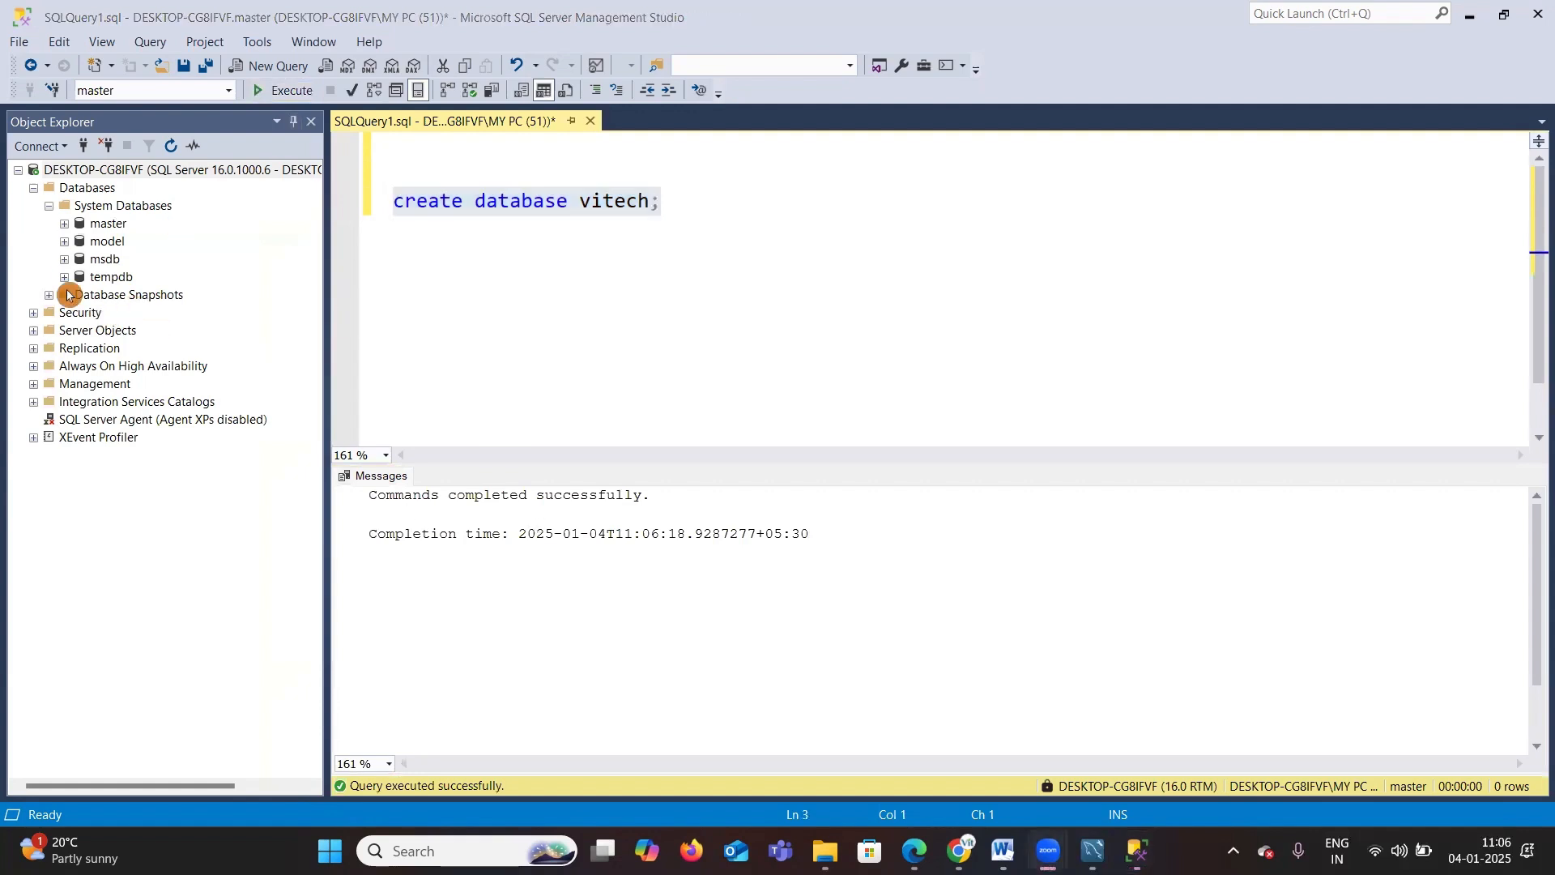
left_click(168, 149)
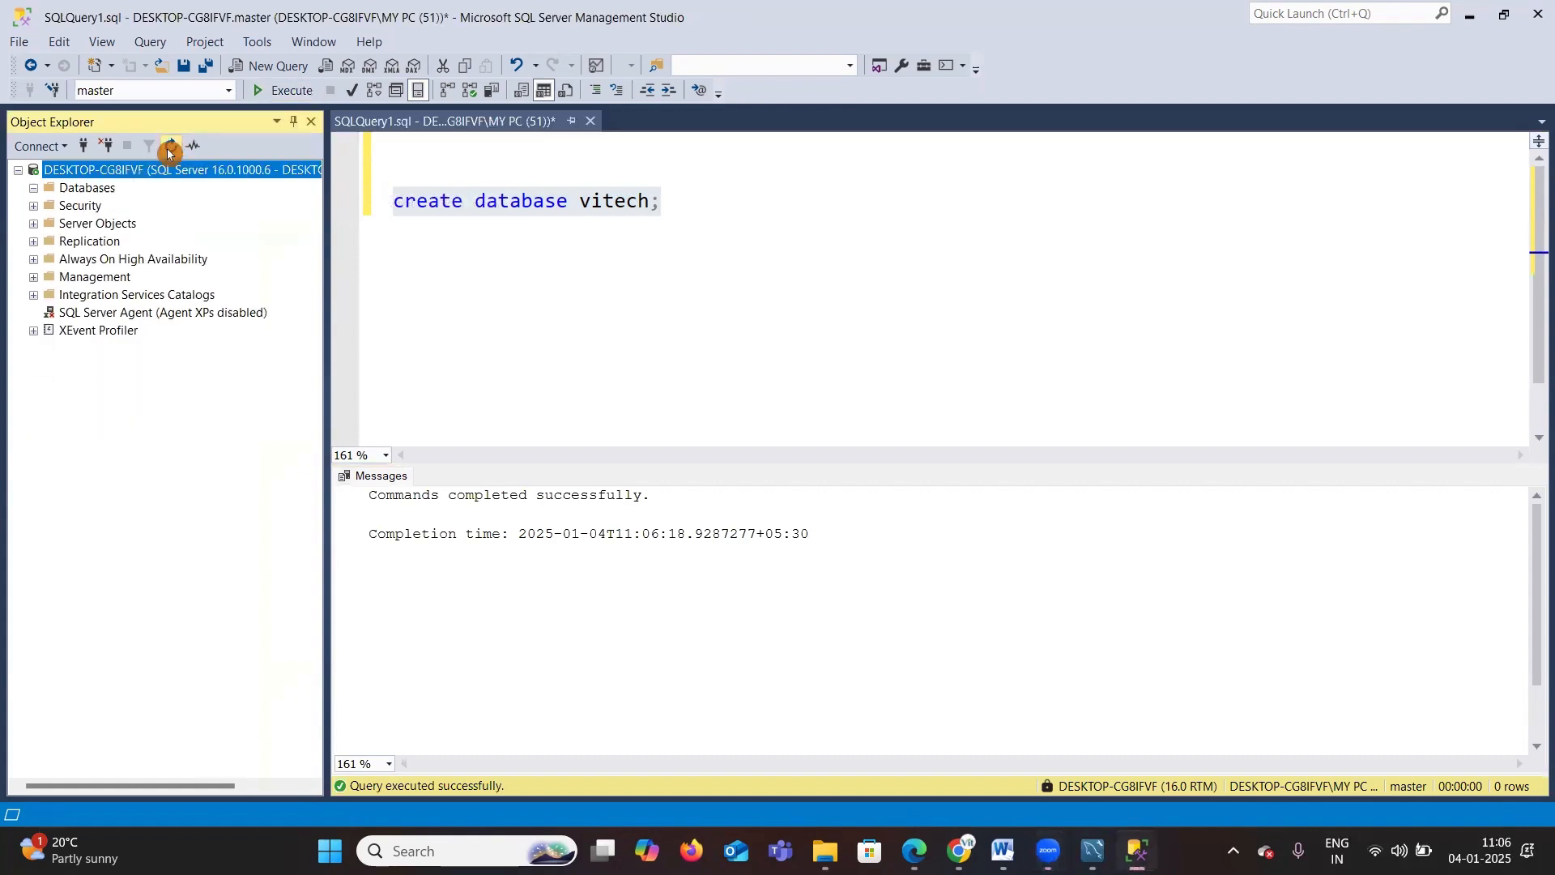
left_click(34, 190)
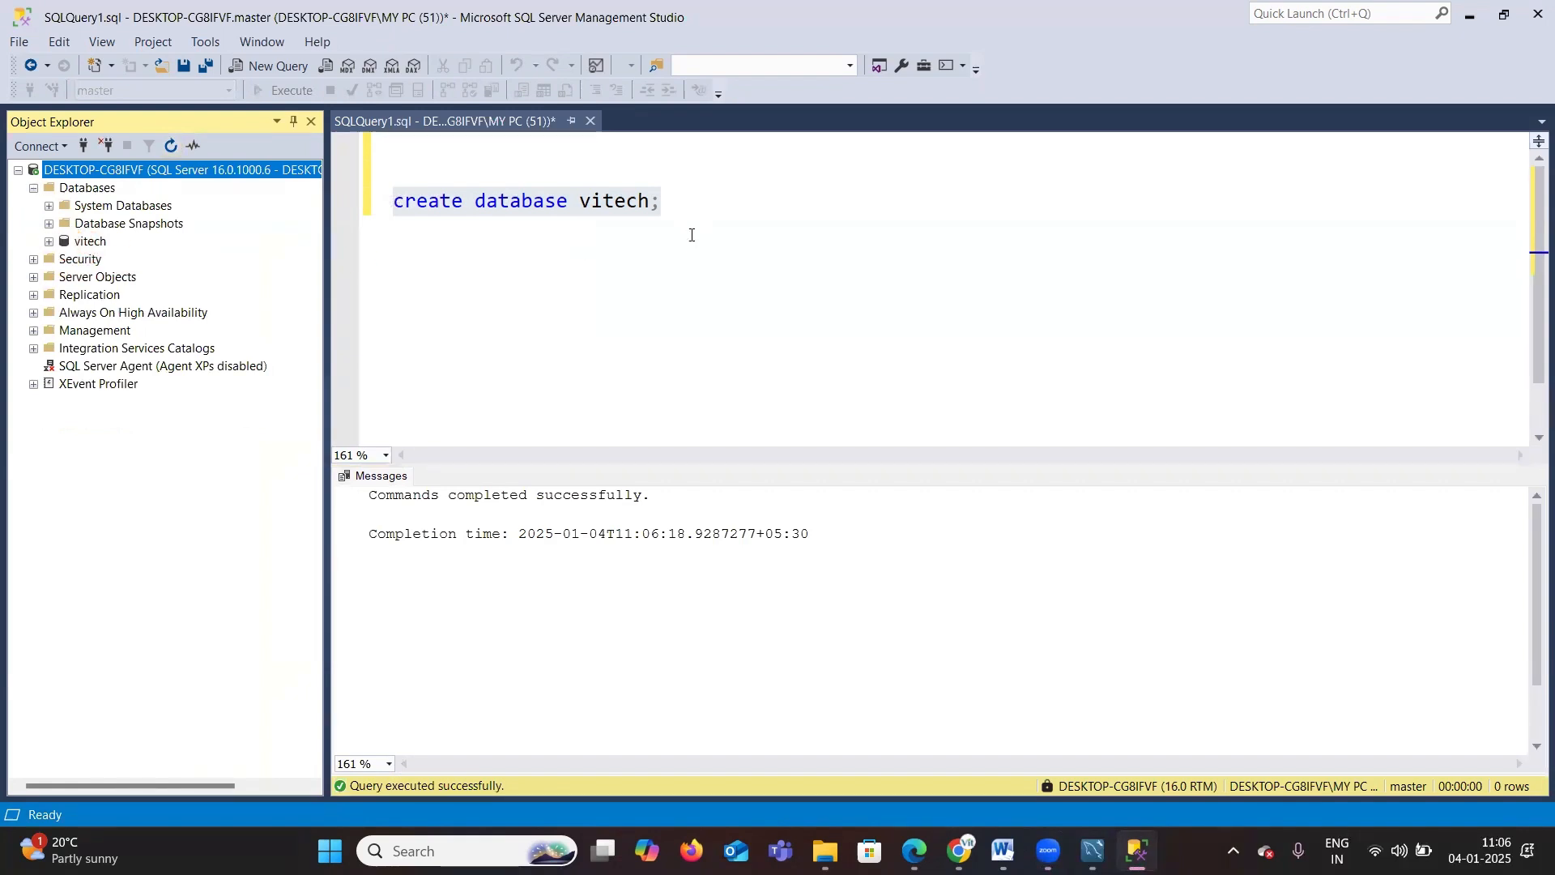
left_click(95, 242)
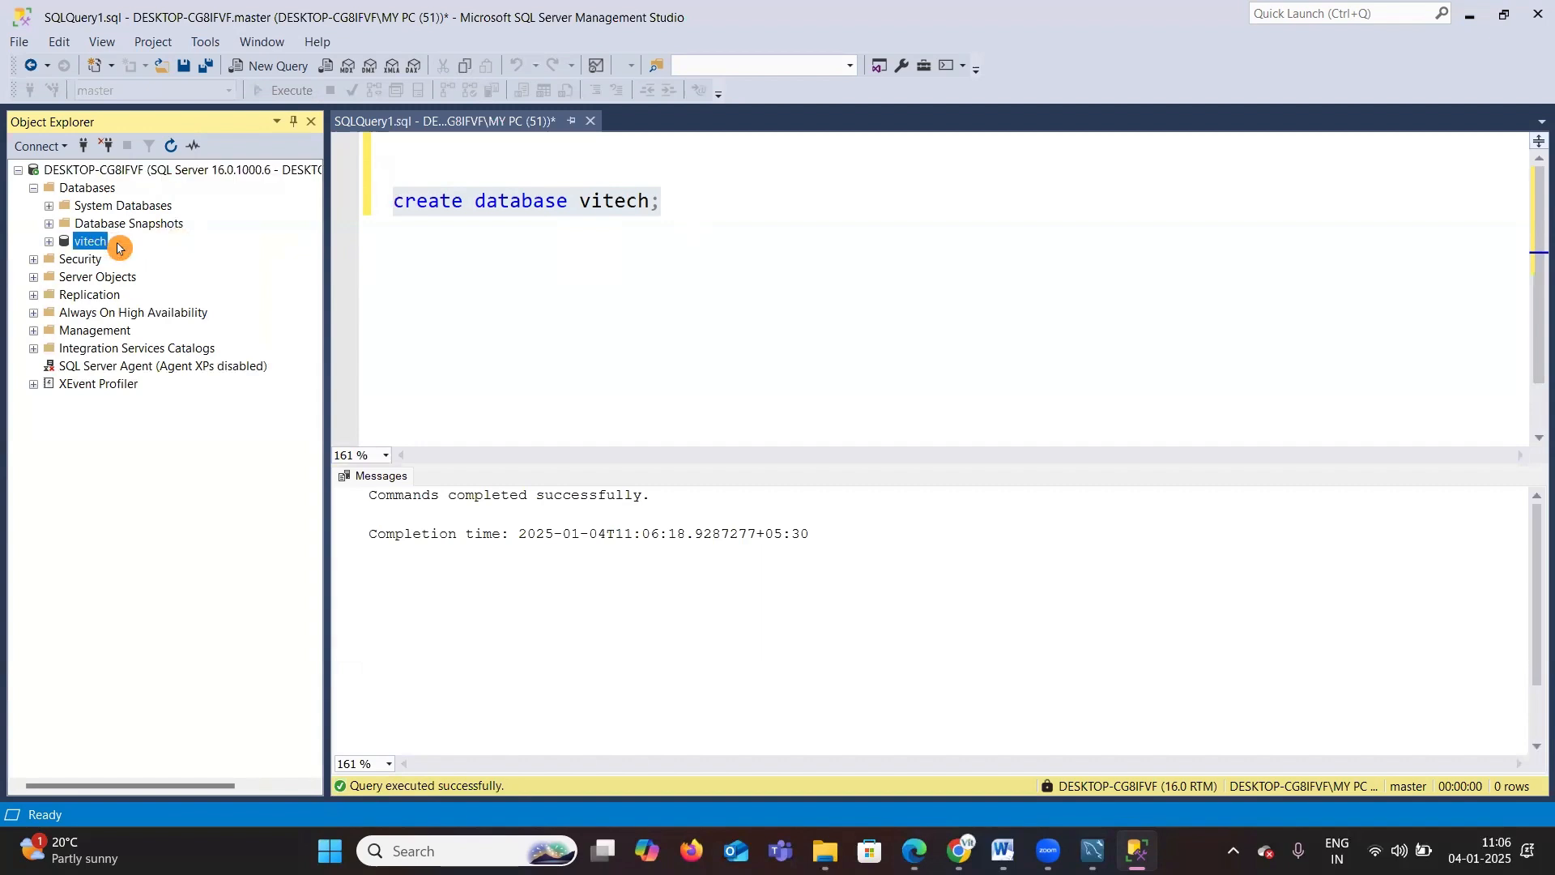
Step: Add blank lines below the statement and switch the query's active database to vitech
left_click(693, 202)
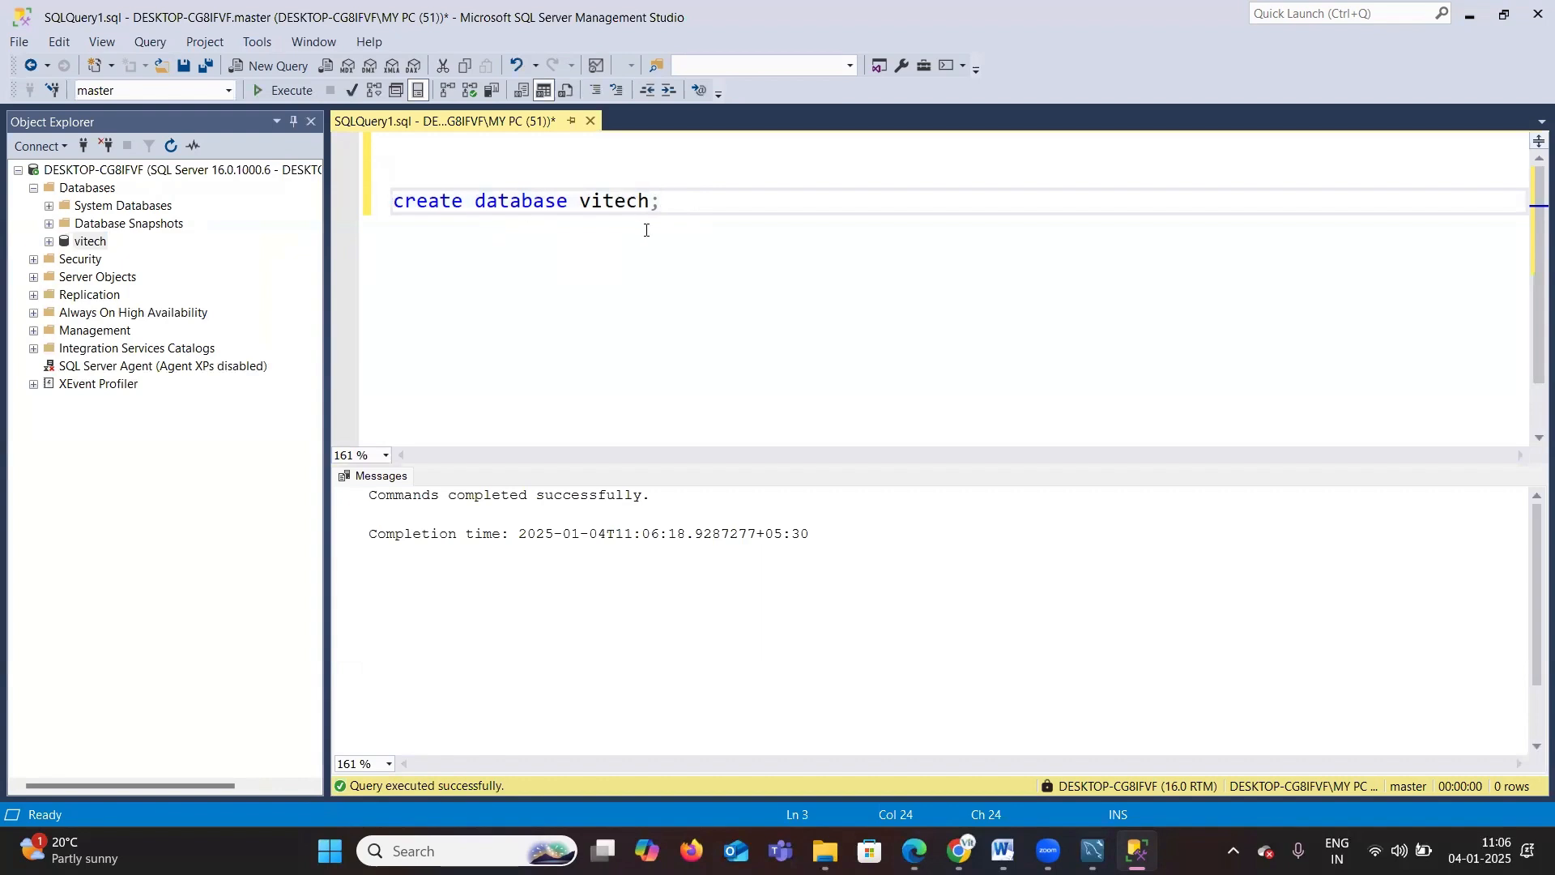
key("Return")
key("Return")
key("Return")
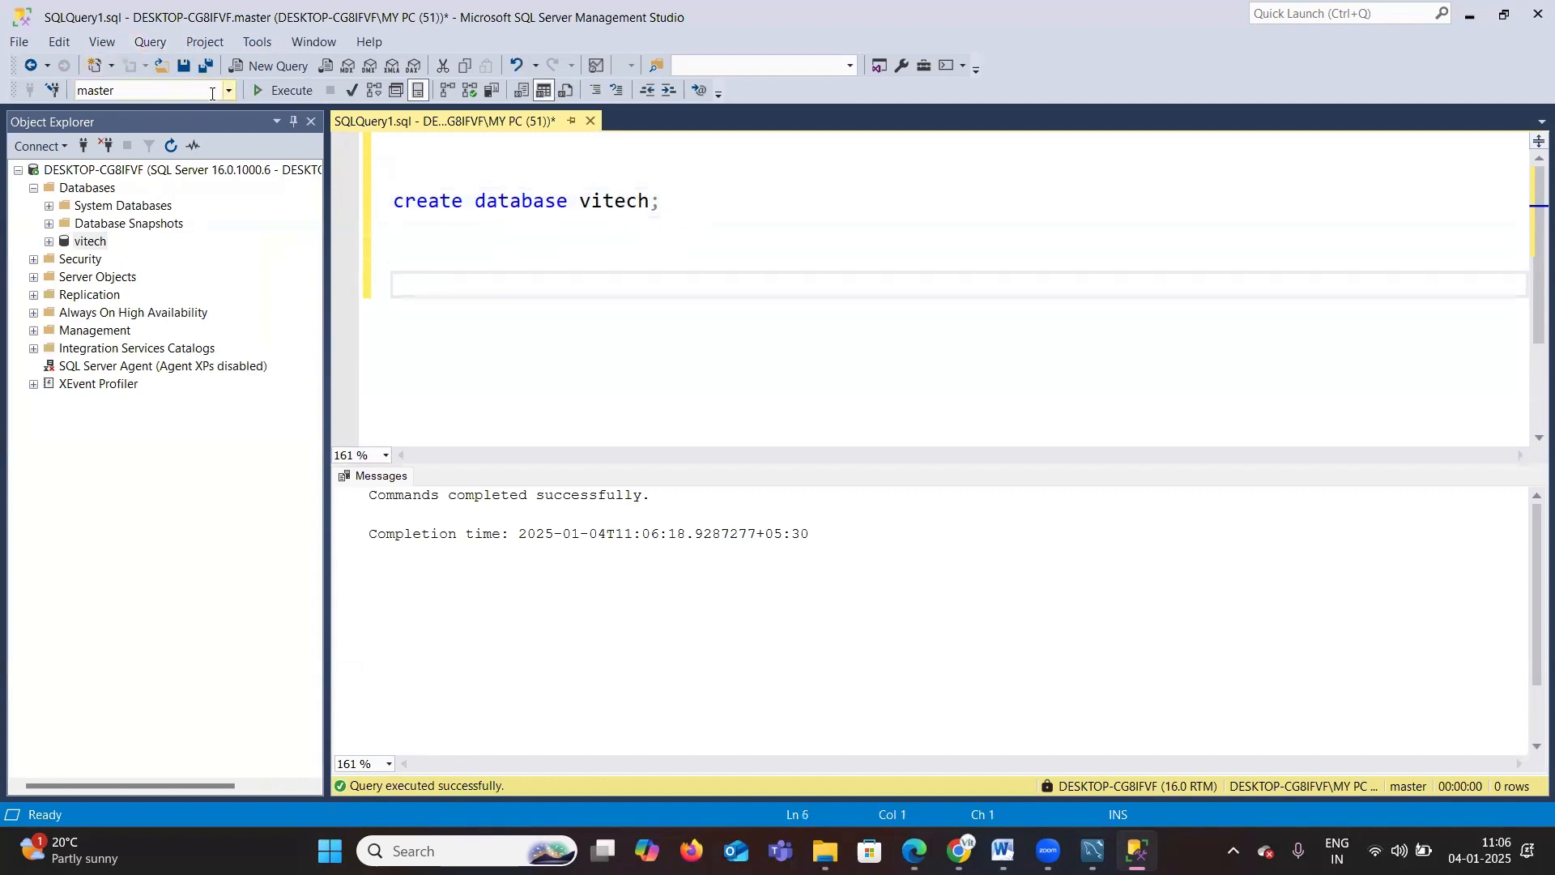
left_click(229, 90)
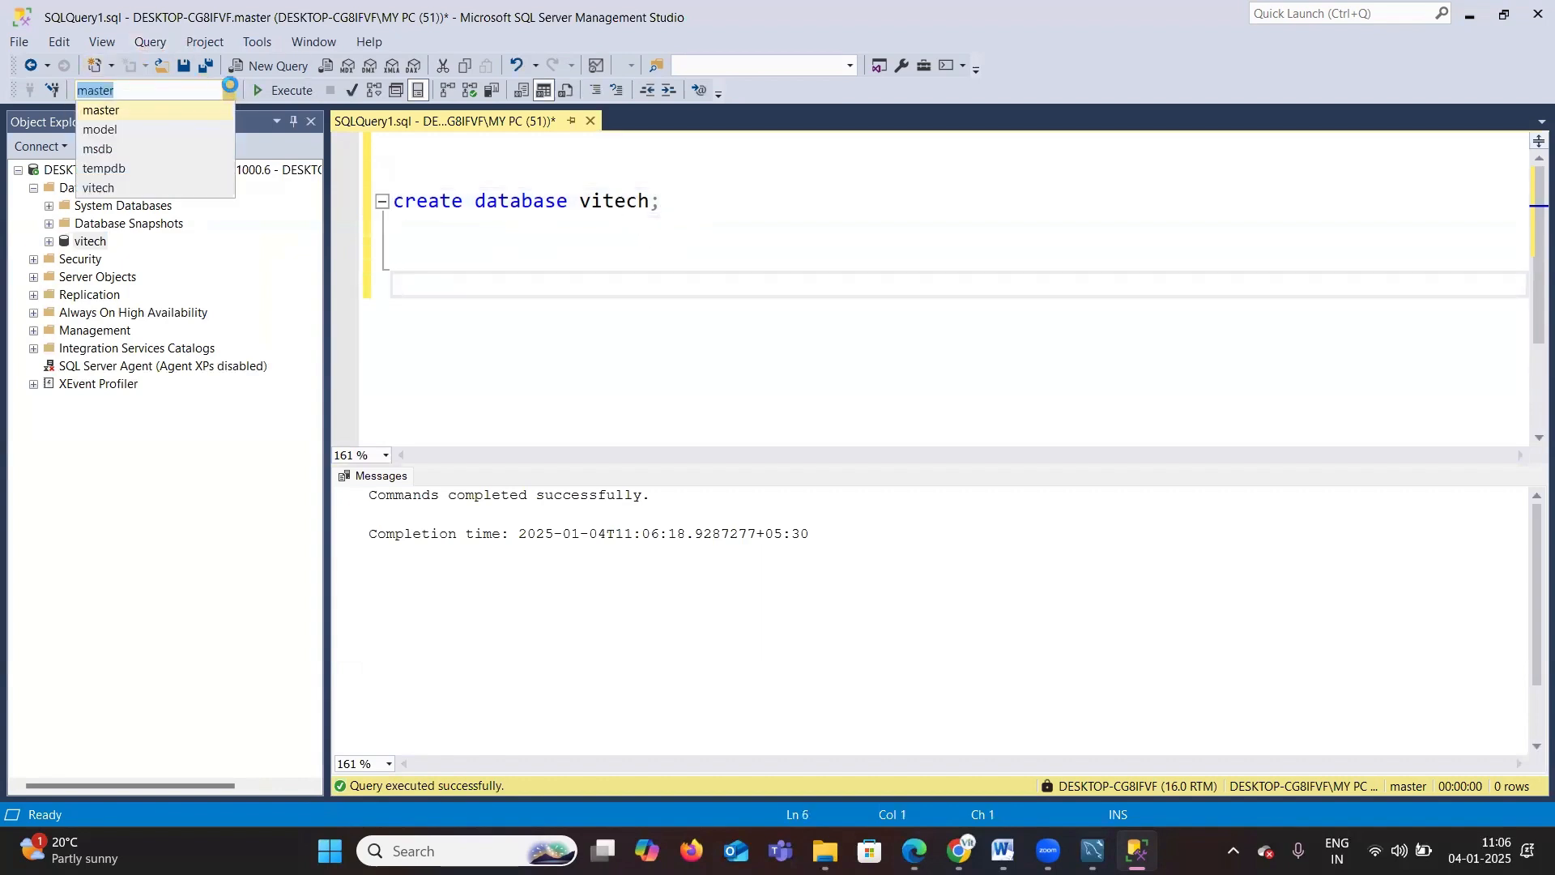
left_click(113, 187)
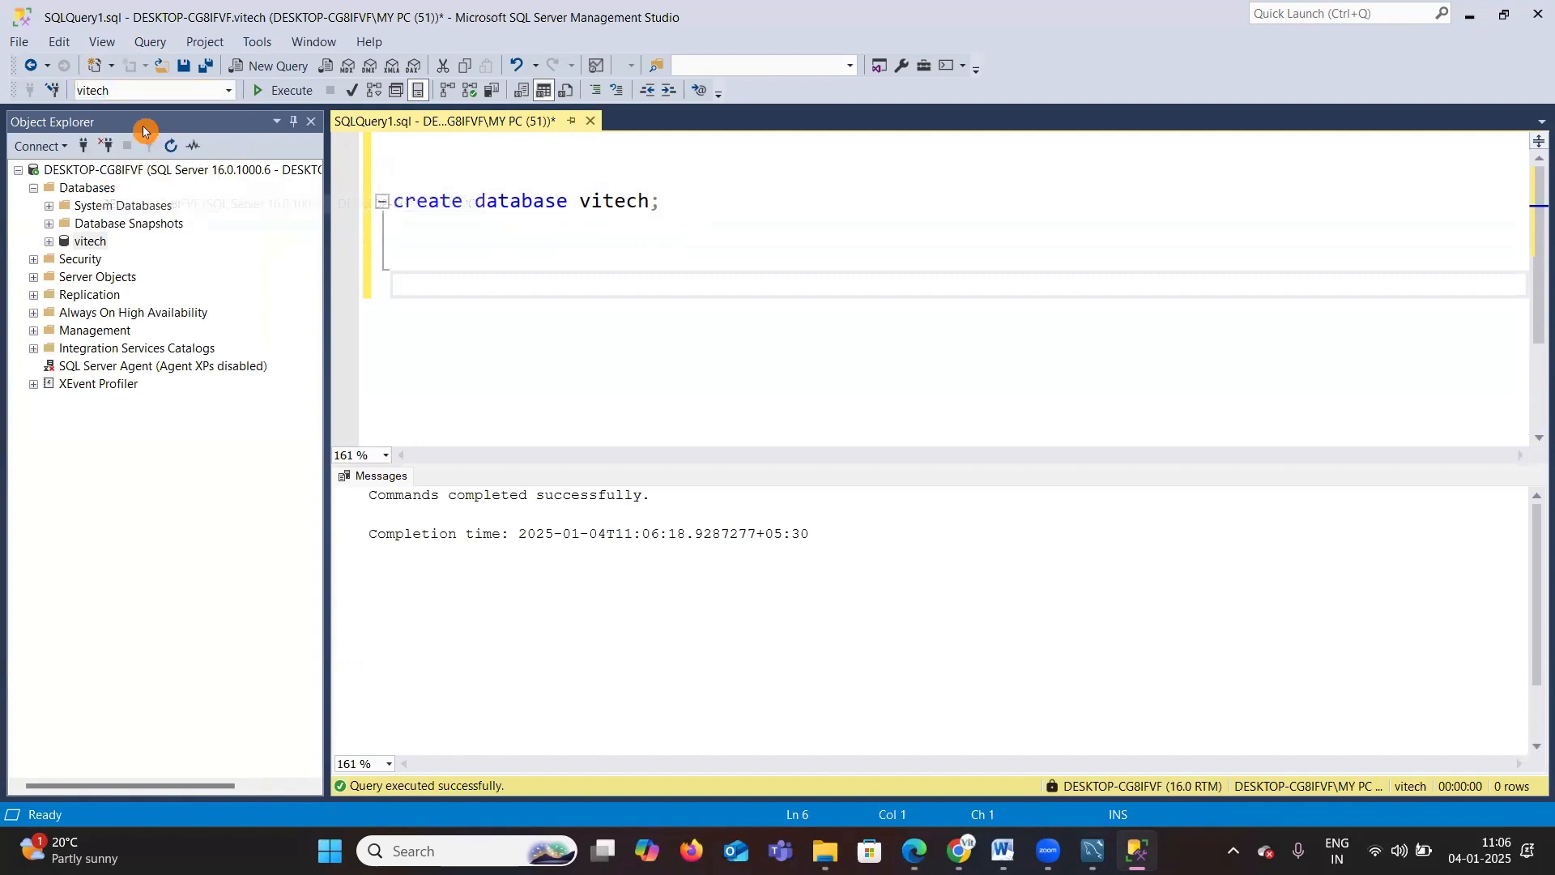
Step: Write the statement use vitech; on a new line and execute it
left_click(408, 251)
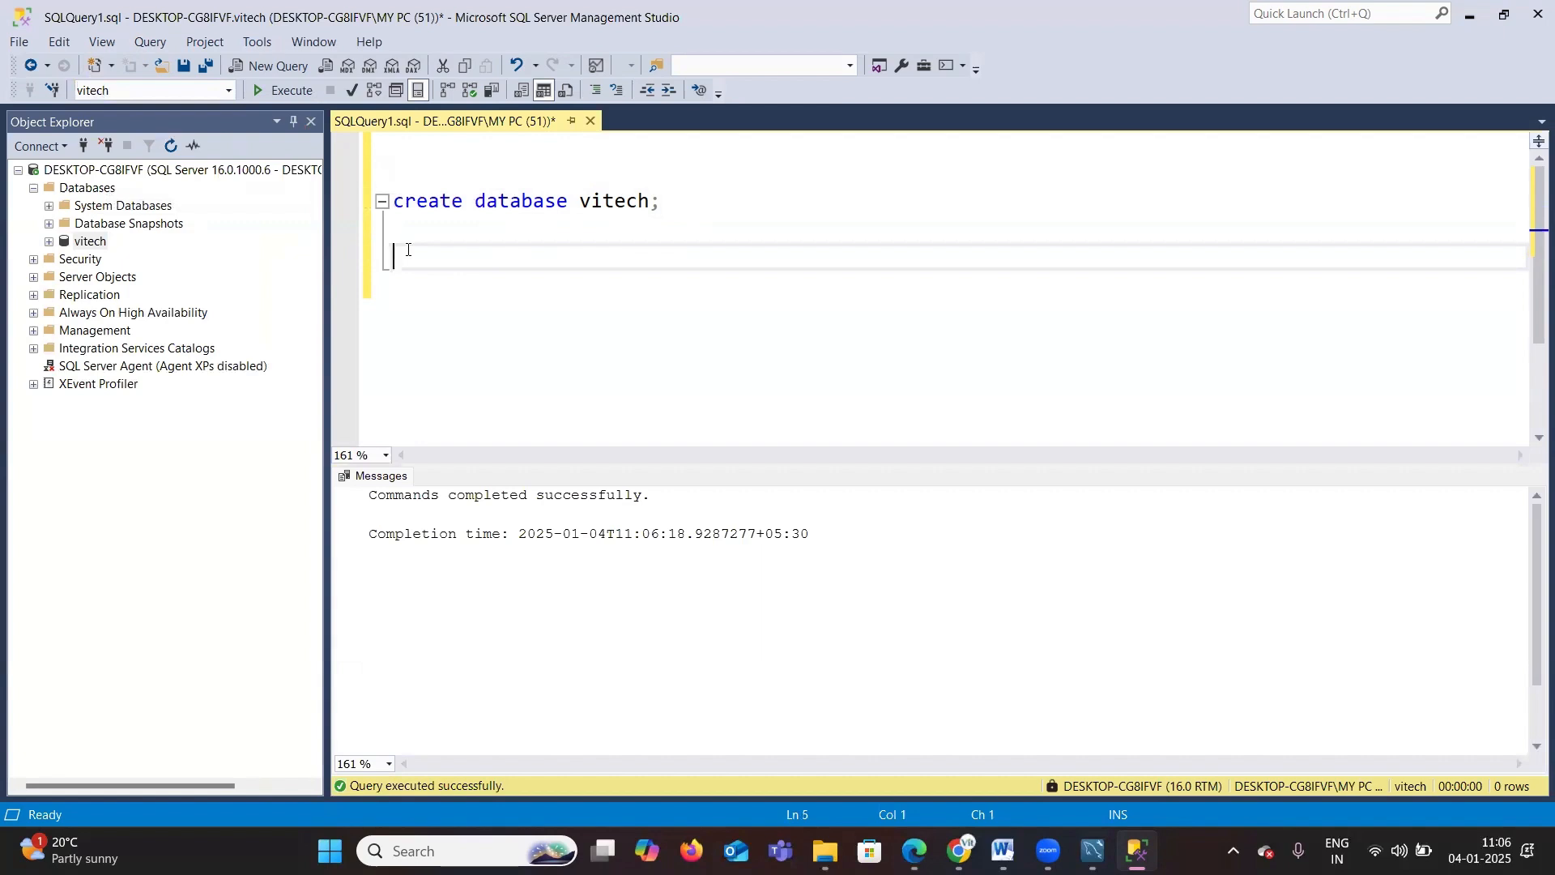
type("use vitech")
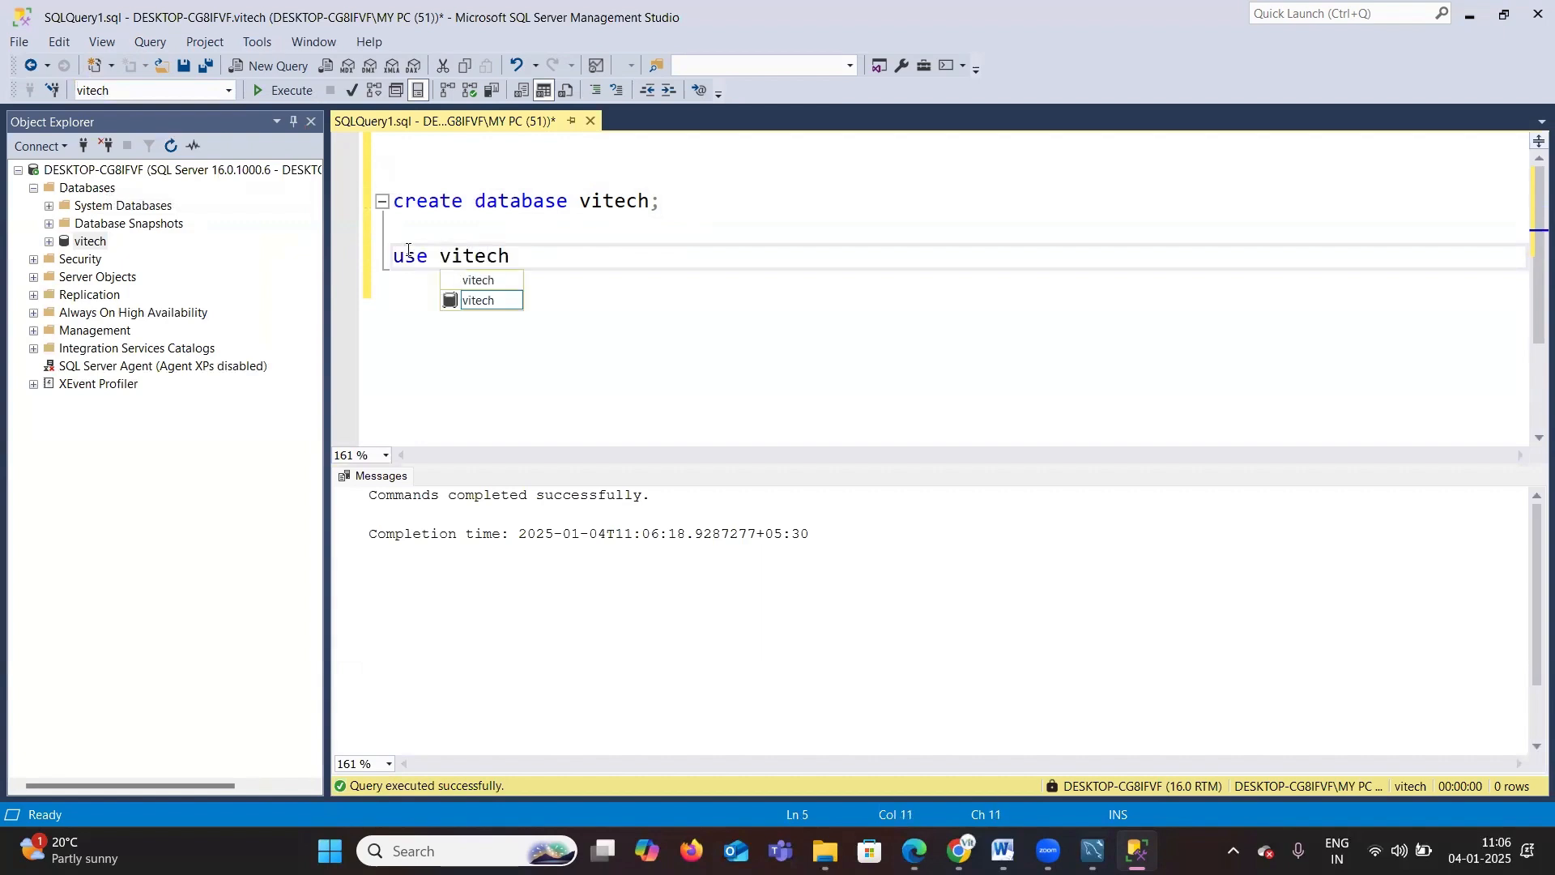
type(";")
left_click_drag(554, 260, 380, 249)
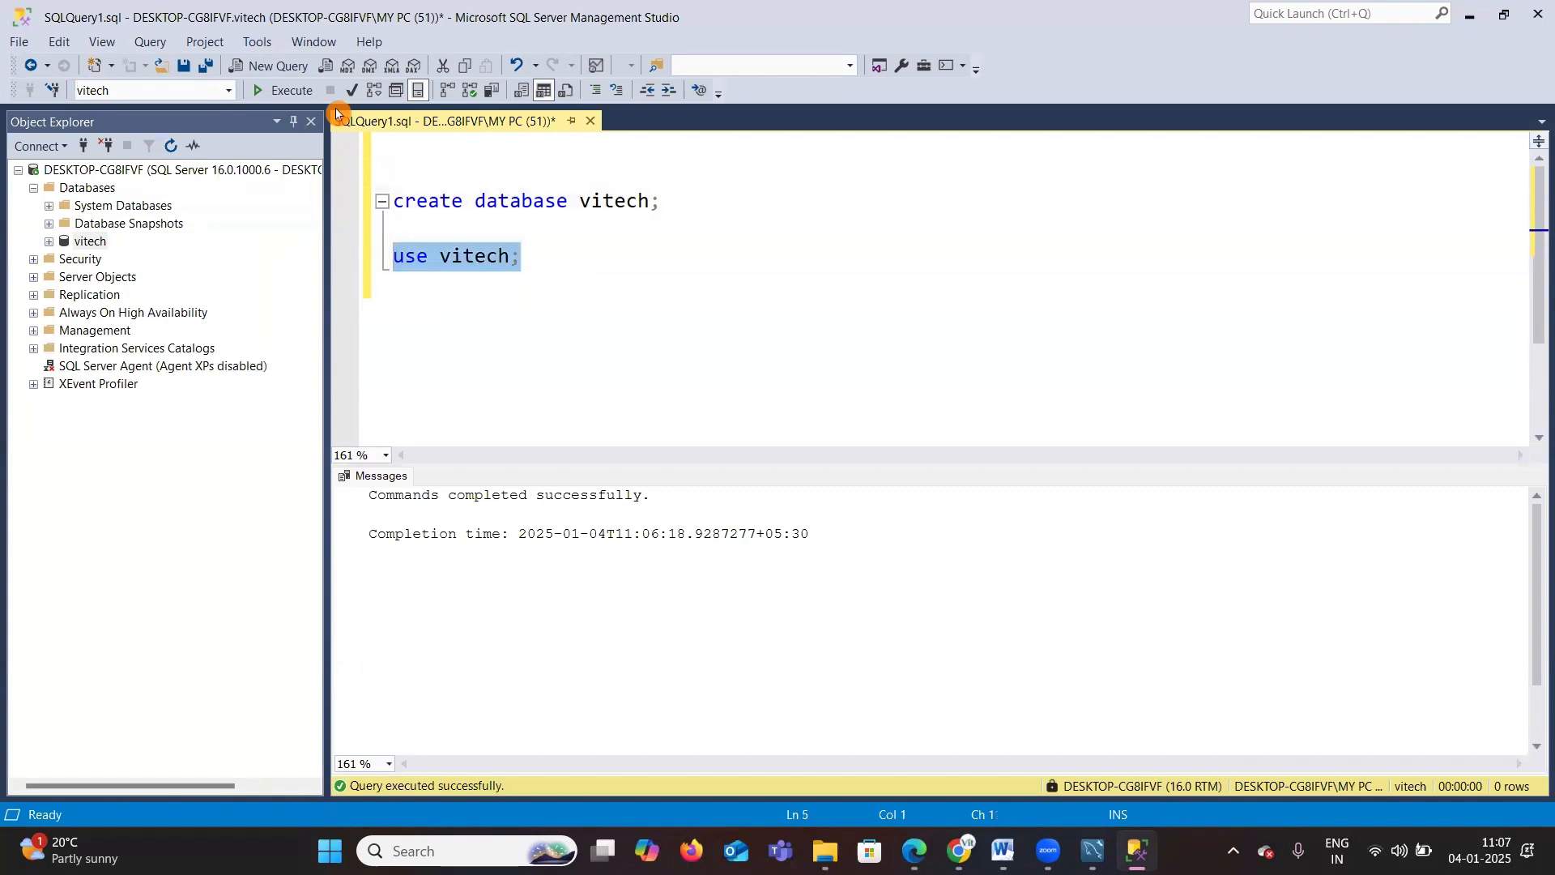
left_click(286, 94)
left_click(559, 249)
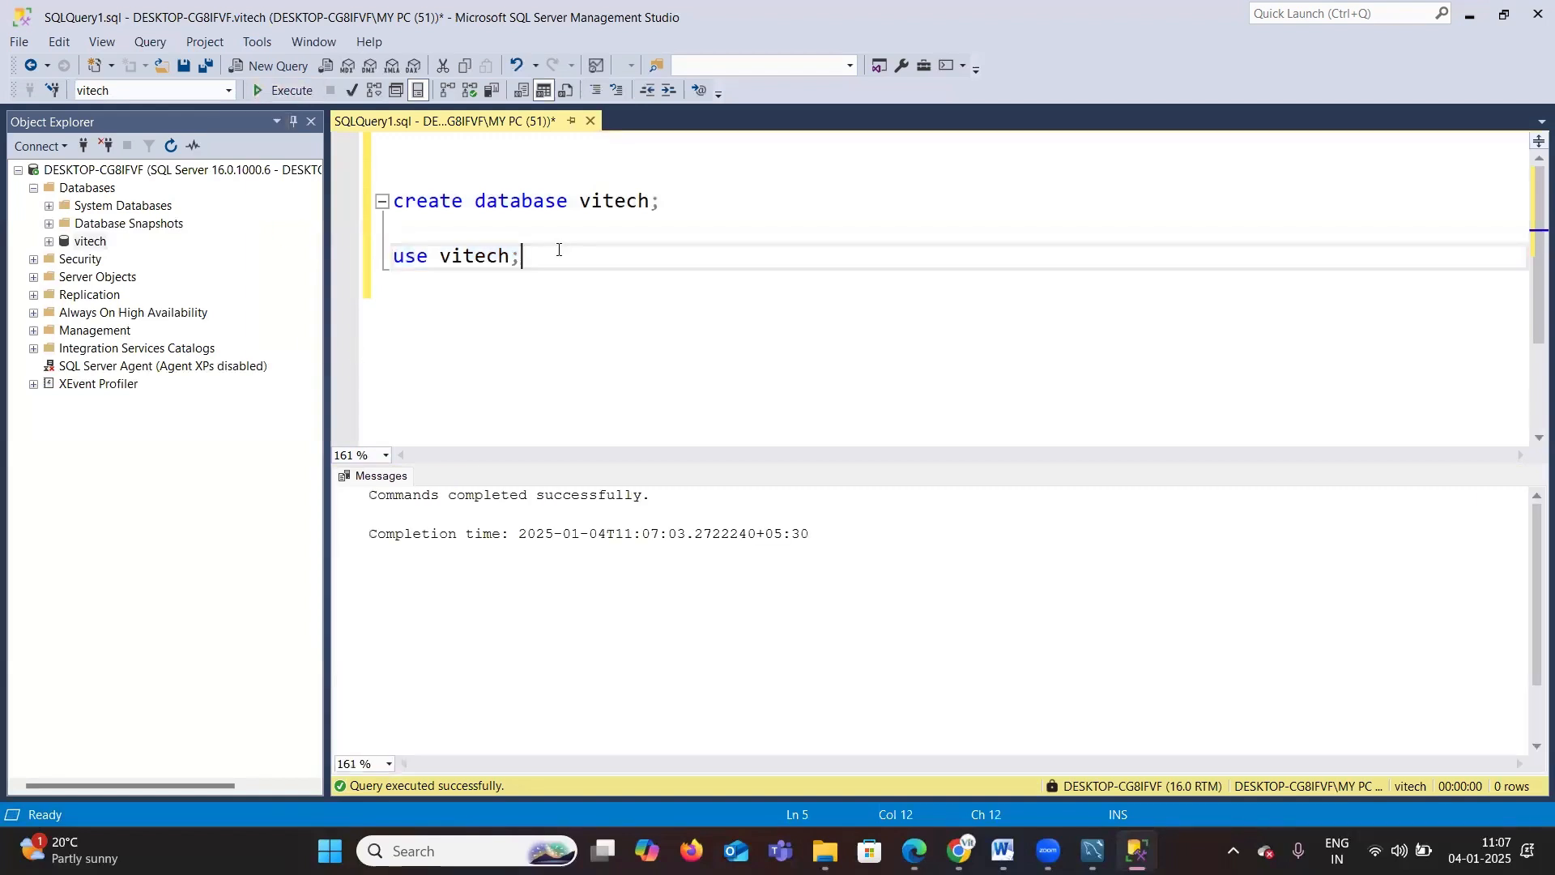
Step: Below the use statement, write create table student (sid int,sname varchar(20)); on a new line
key("Return")
key("Return")
key("Return")
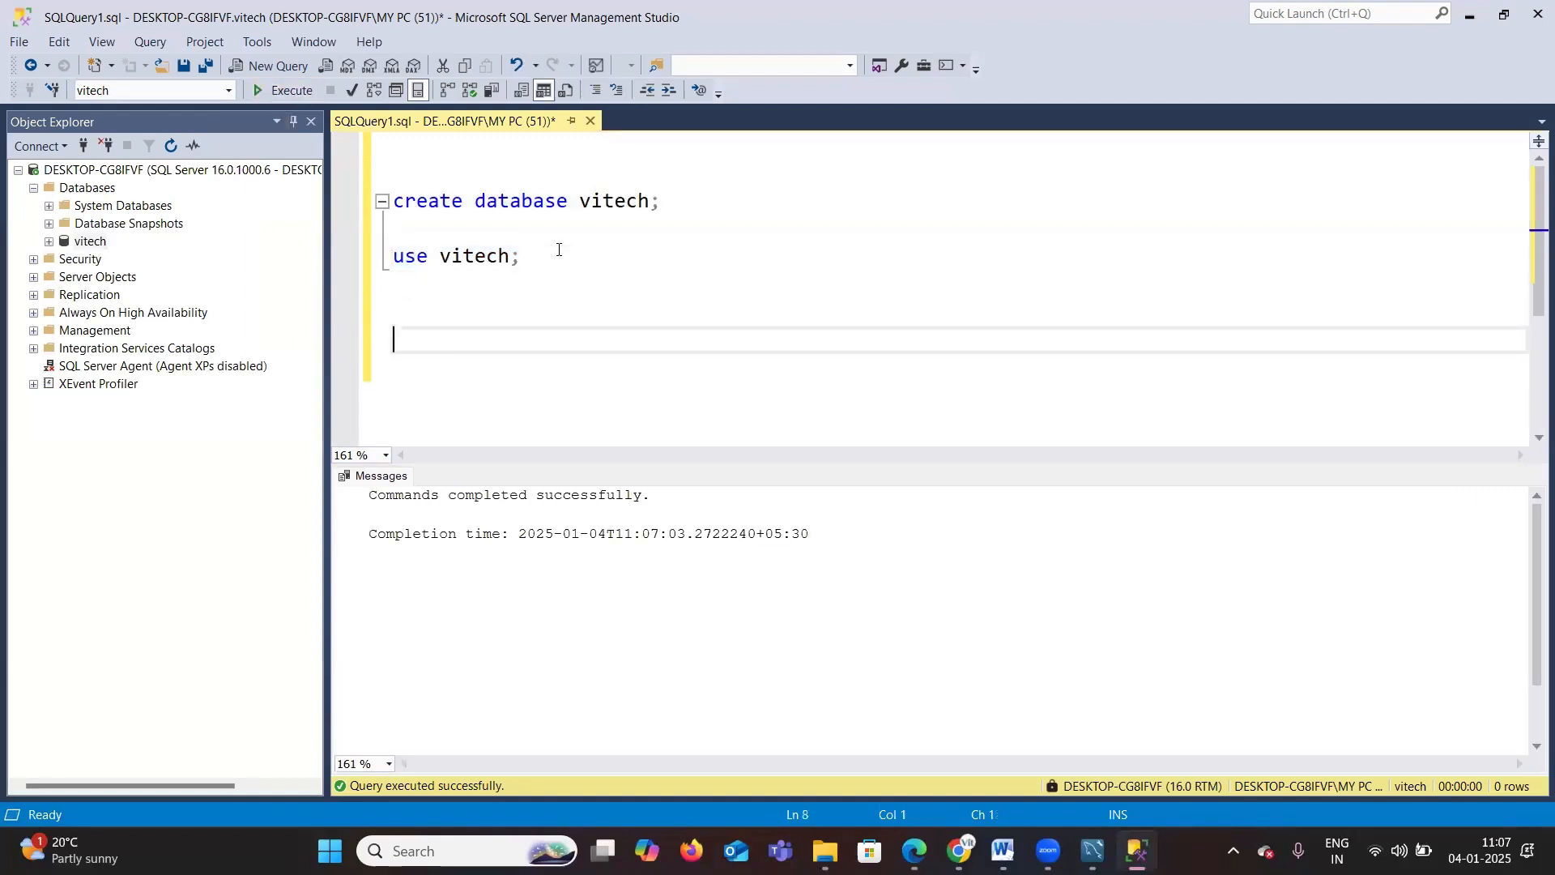
scroll(434, 312, "down", 1)
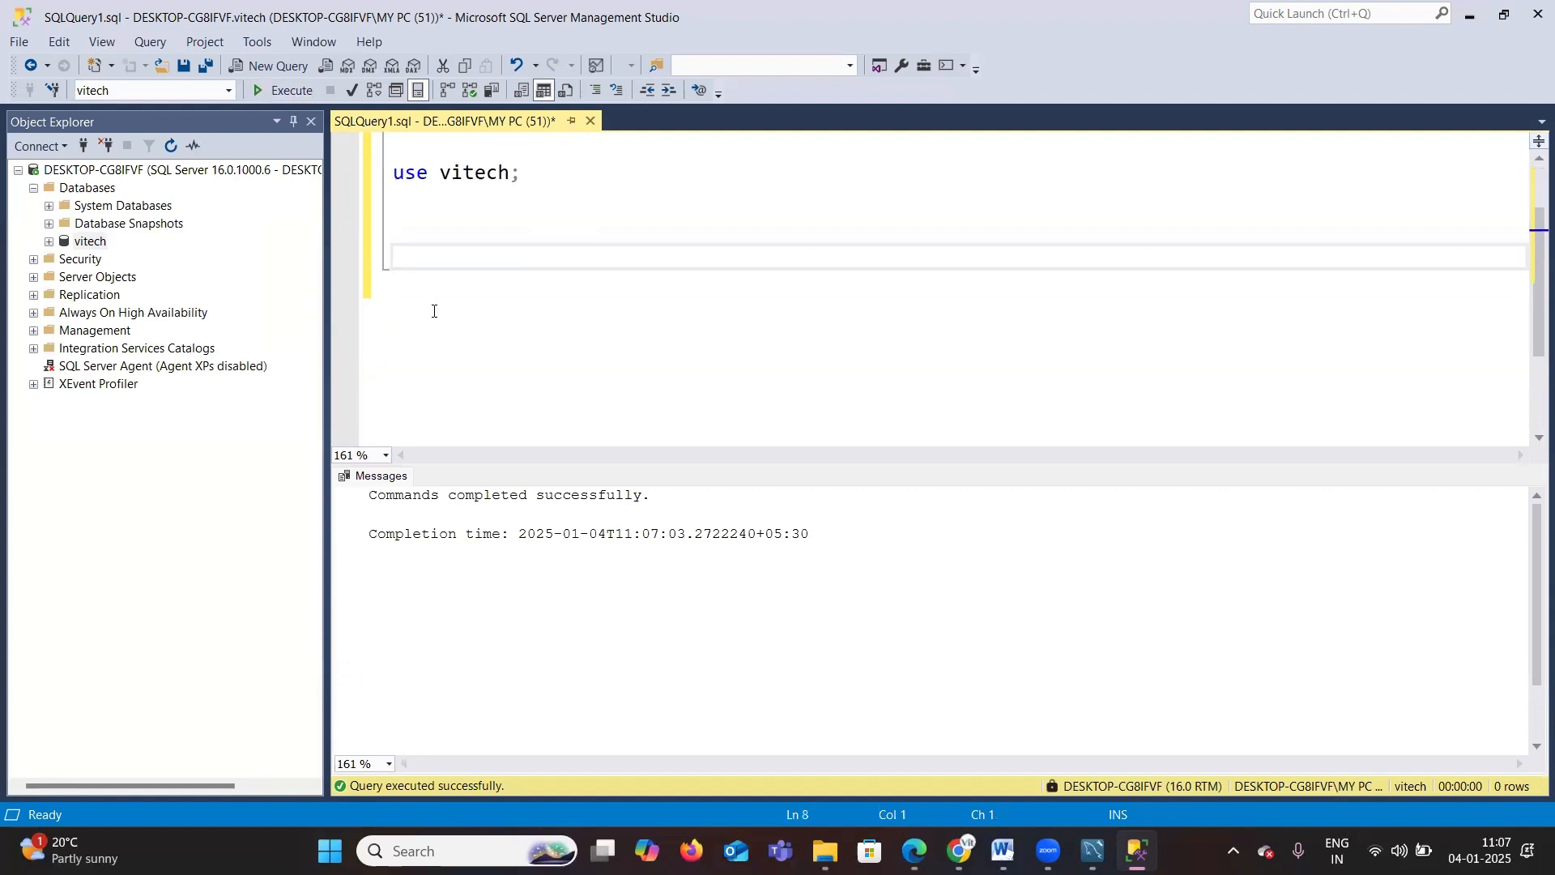
scroll(434, 312, "up", 1)
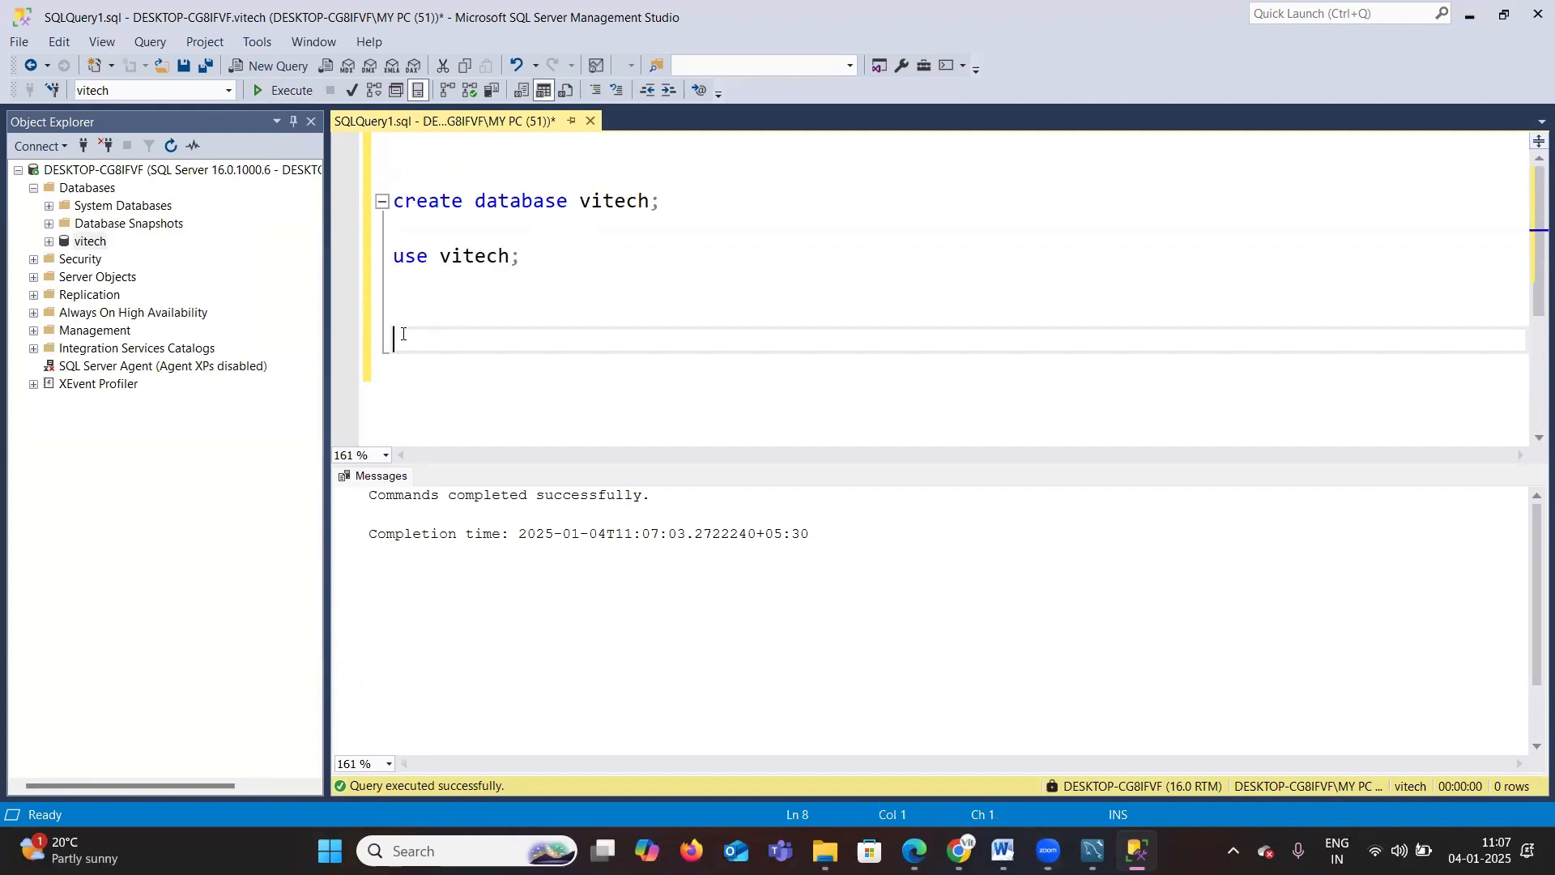
type("cretar")
key("BackSpace")
key("BackSpace")
key("BackSpace")
type("ate table student")
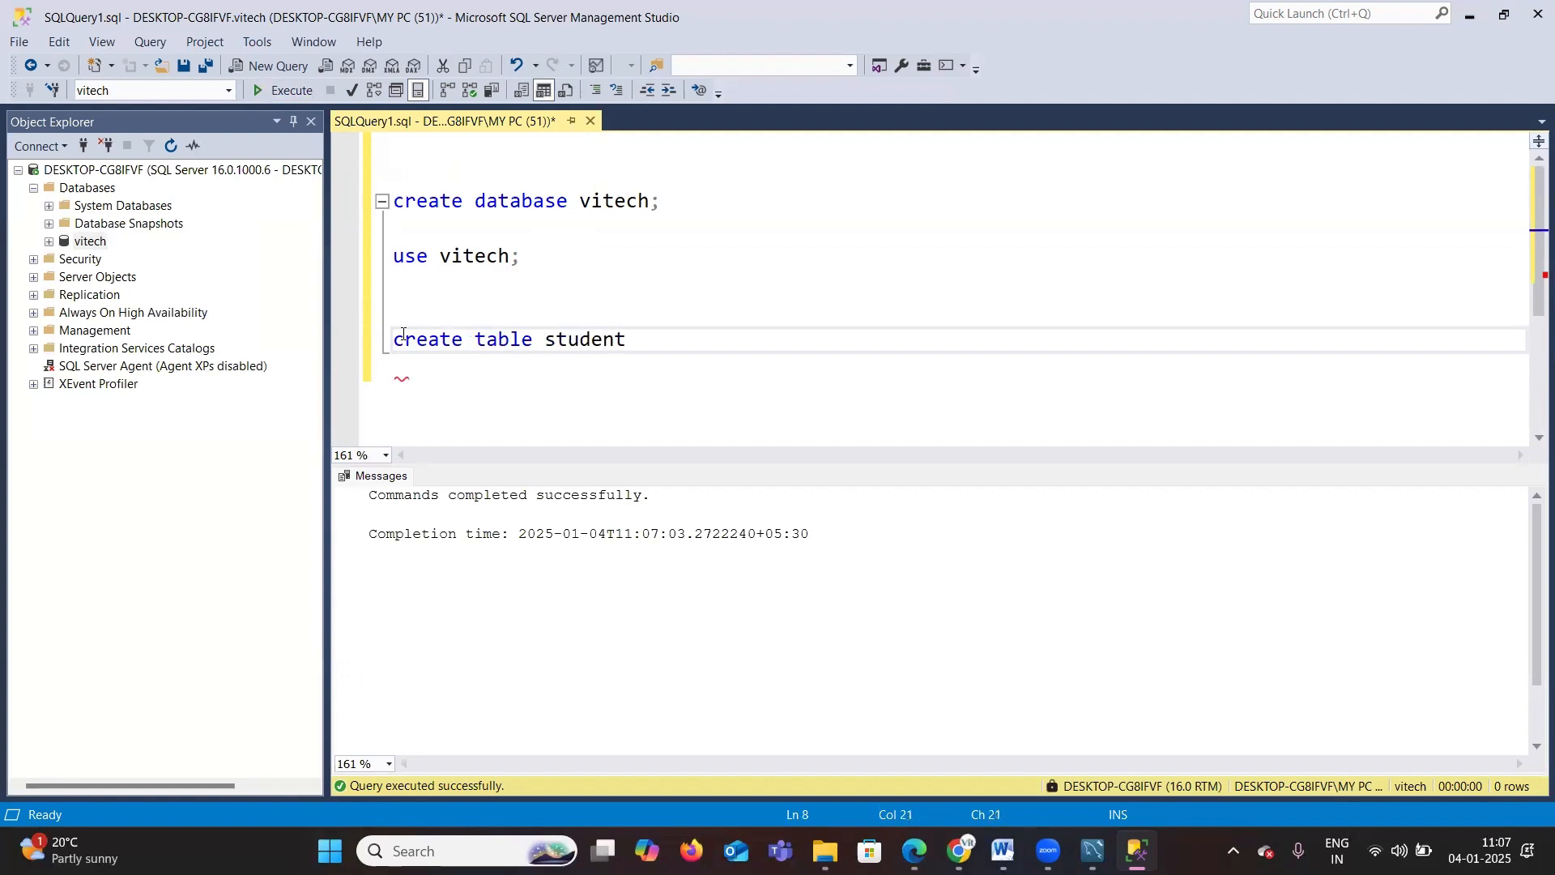
type(" (sid int,sname")
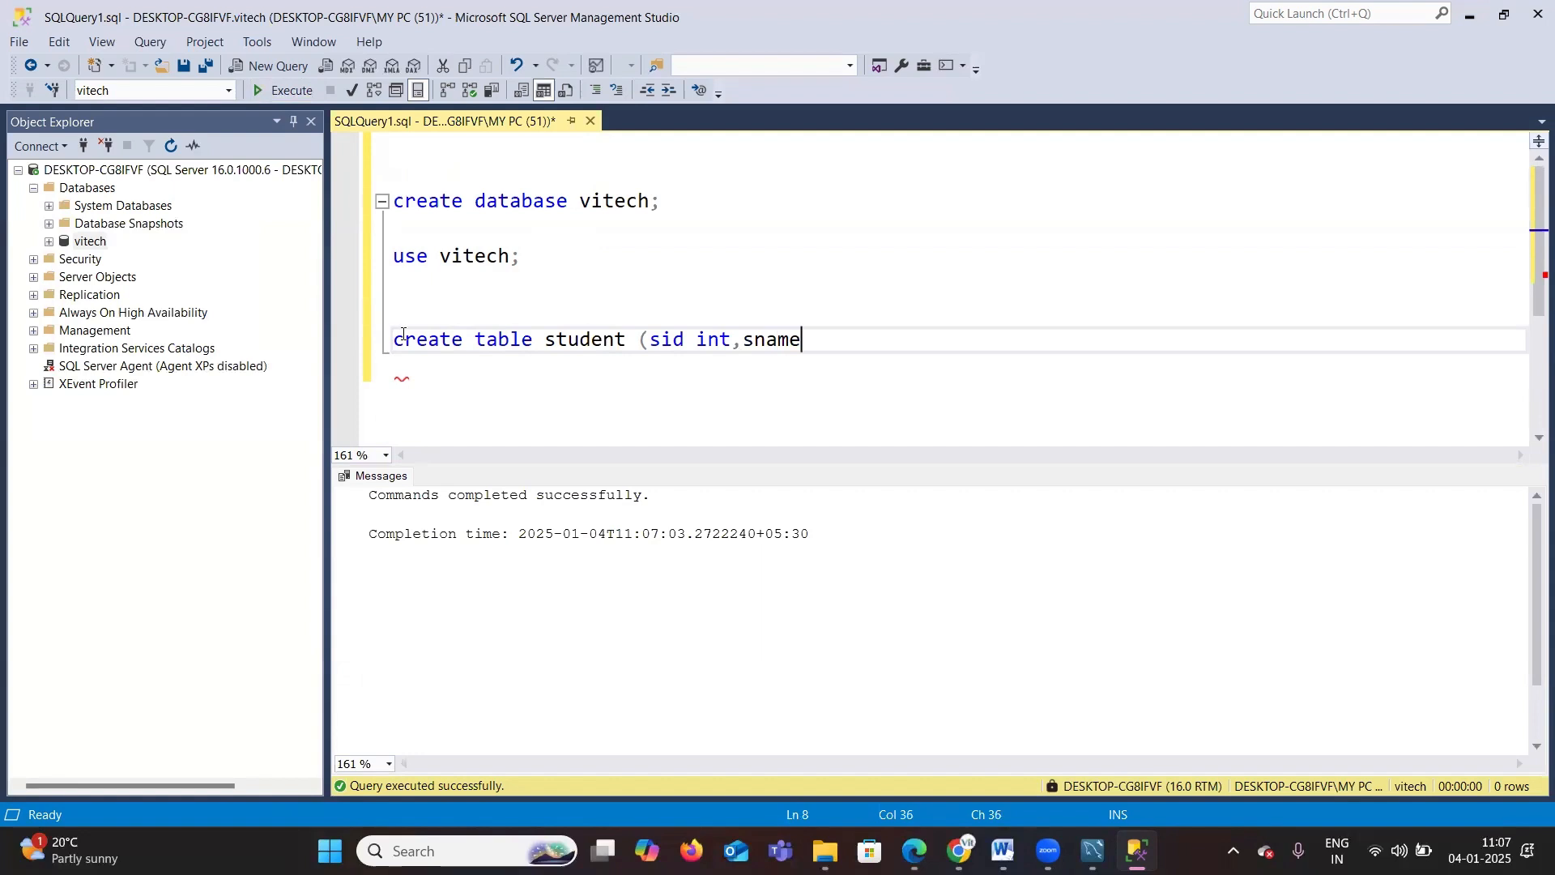
type(" vacrchar(20")
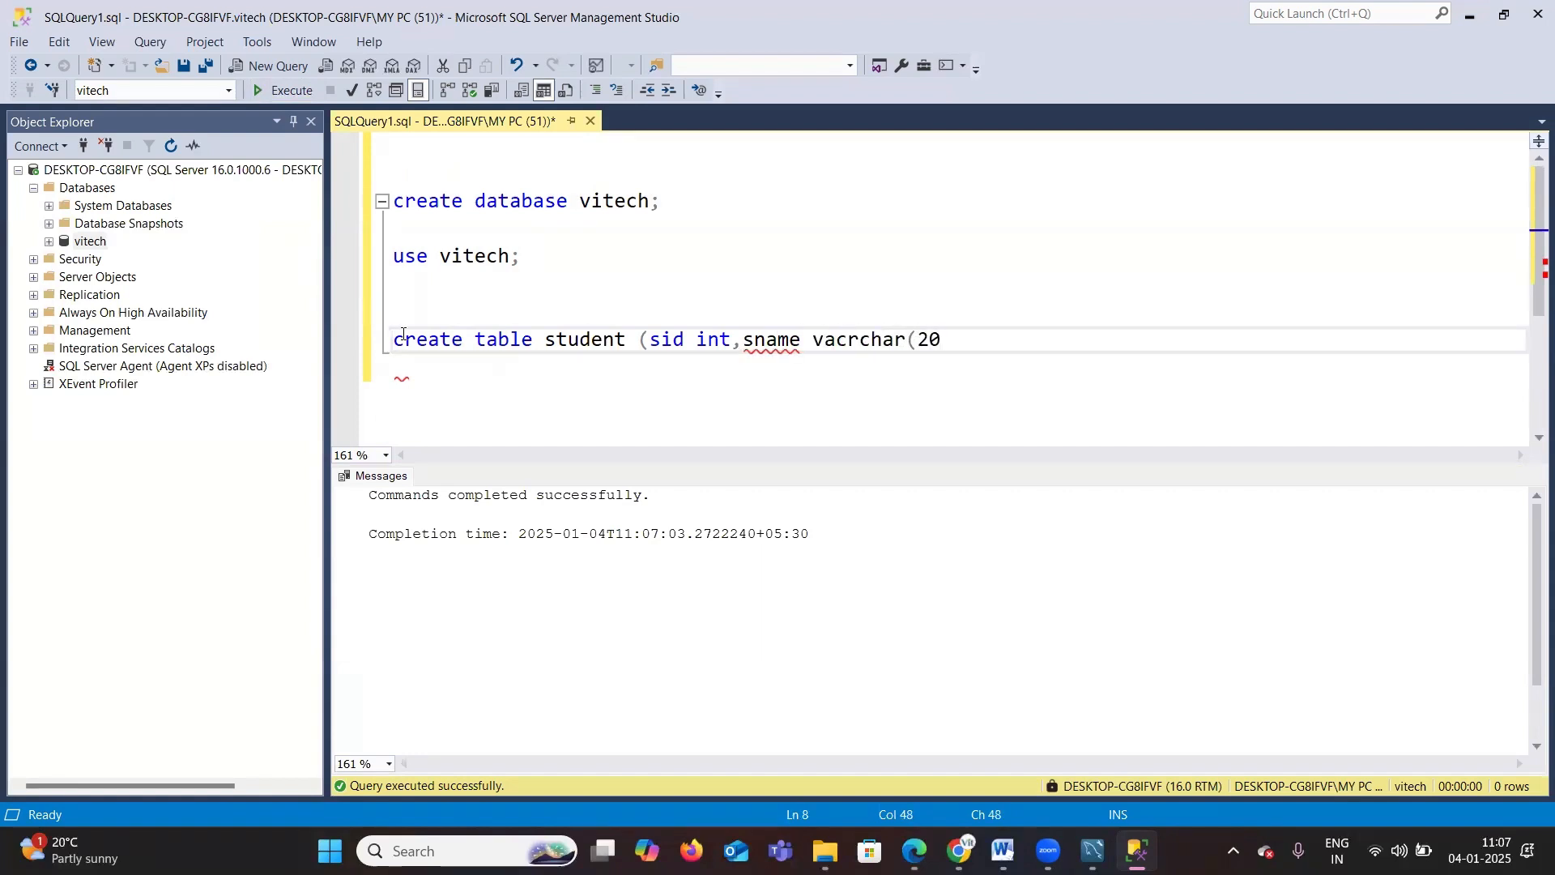
type("));")
left_click(839, 342)
key("Delete")
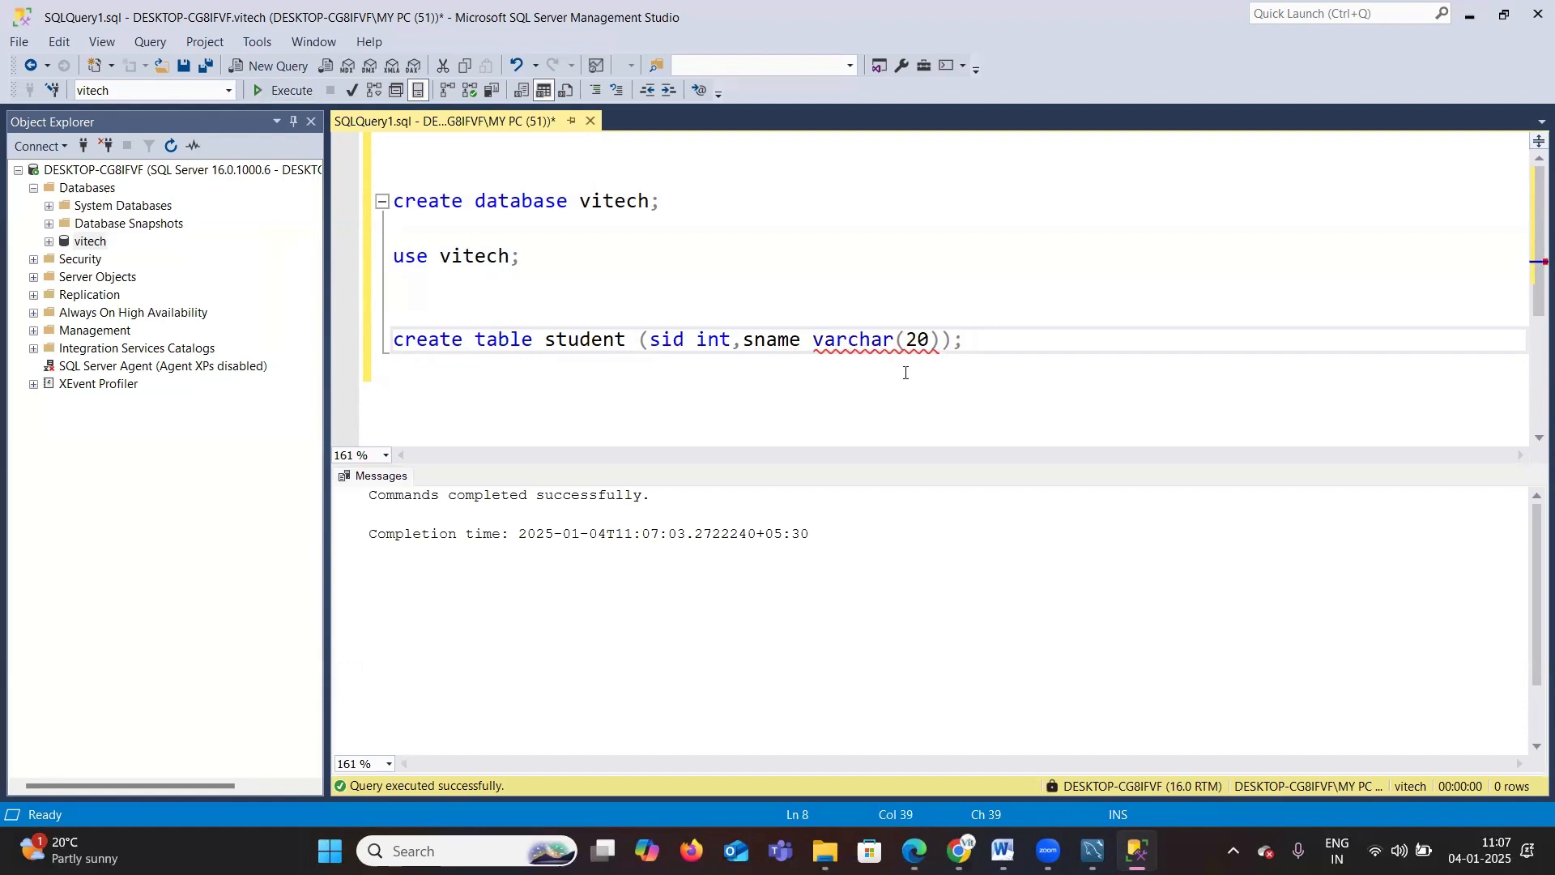
Step: Select the create table statement and execute it
left_click(988, 353)
left_click_drag(1005, 343, 392, 340)
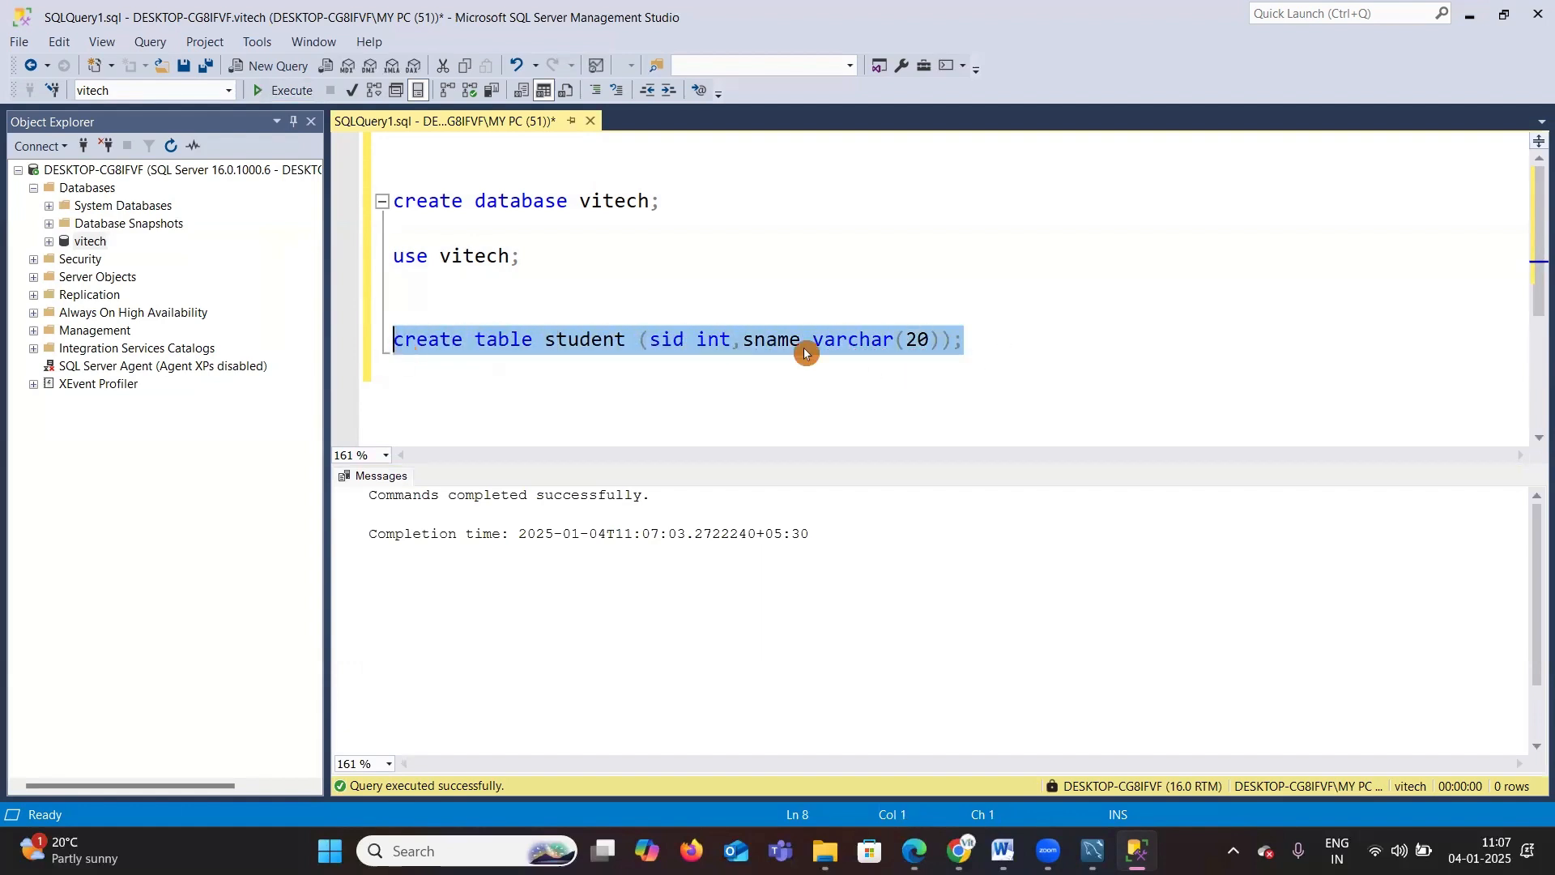
left_click(280, 92)
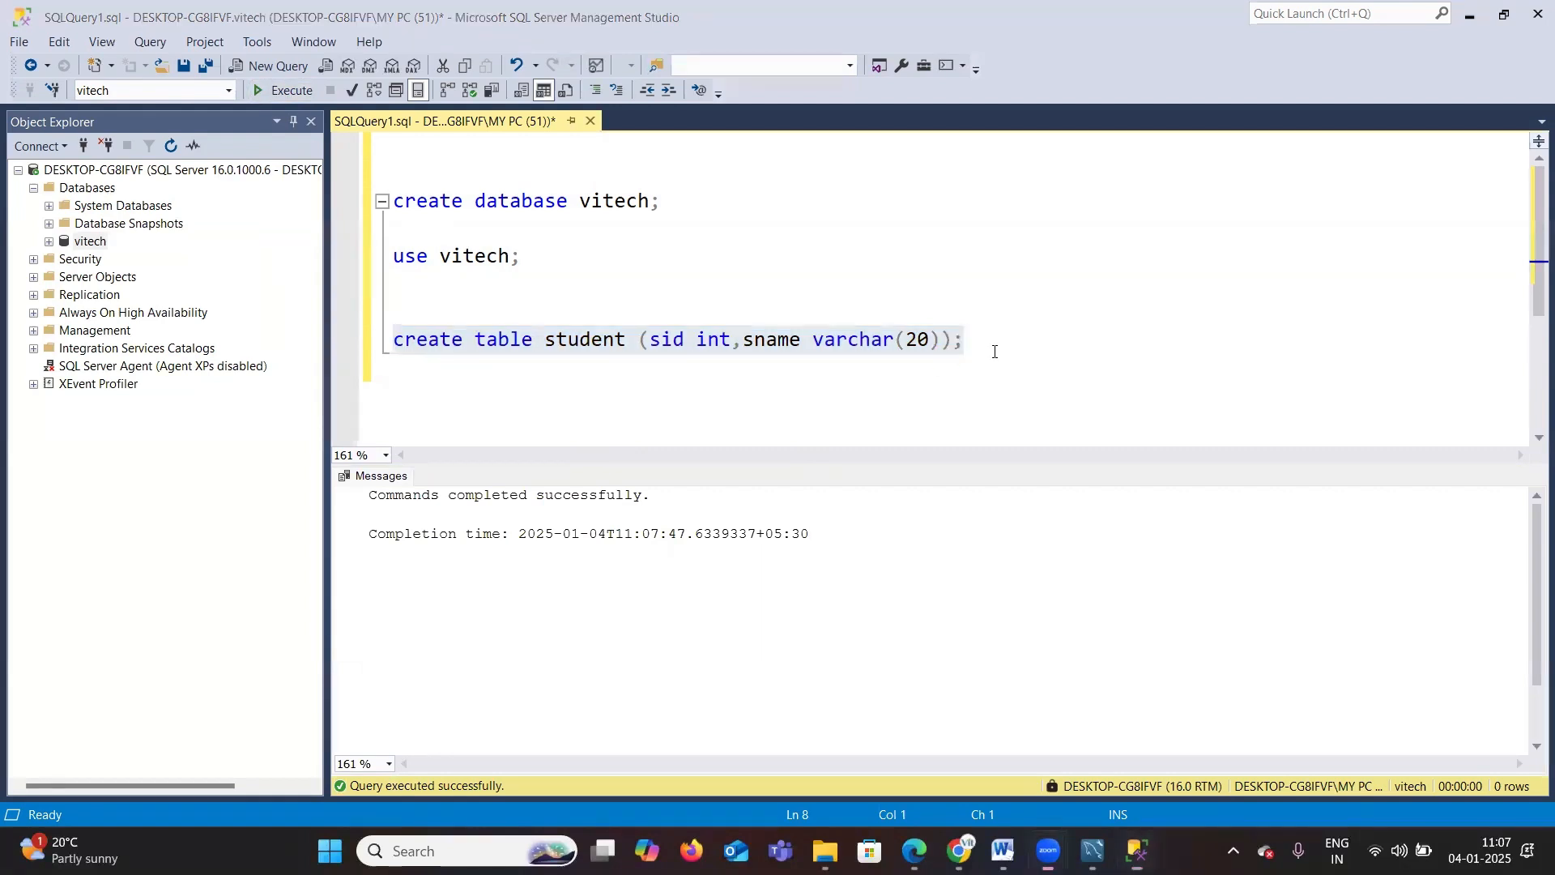
mouse_move(1142, 236)
left_mouse_down()
mouse_move(1190, 418)
mouse_move(1252, 212)
left_mouse_up()
mouse_move(1176, 318)
left_mouse_down()
mouse_move(1284, 253)
mouse_move(1319, 307)
mouse_move(1285, 337)
left_mouse_up()
left_click_drag(1293, 252, 1330, 220)
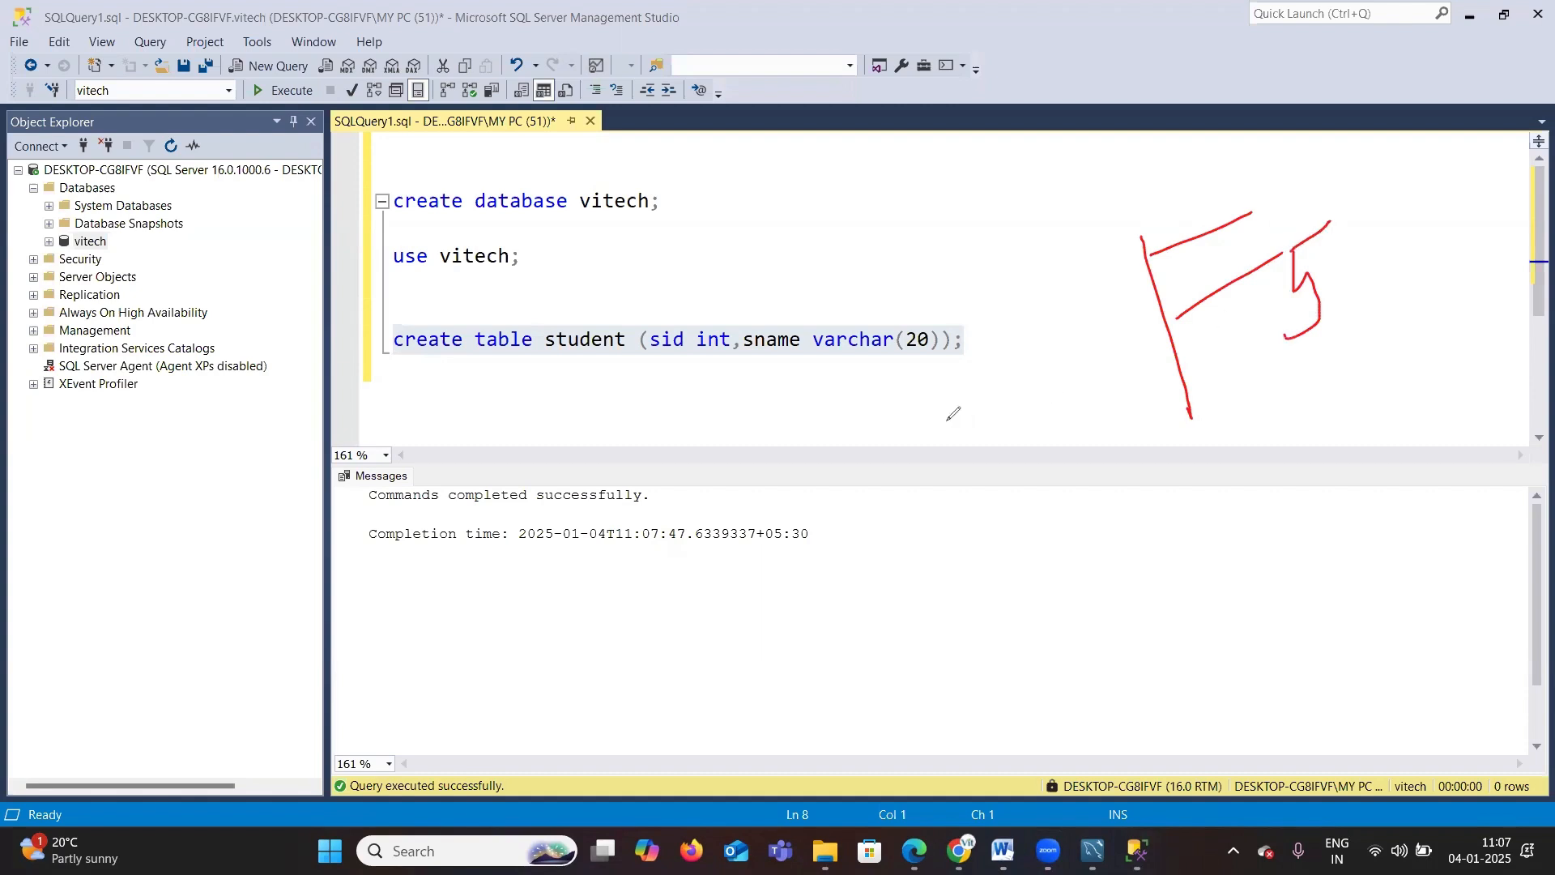
mouse_move(409, 395)
left_mouse_down()
mouse_move(1073, 320)
mouse_move(209, 328)
mouse_move(444, 406)
left_mouse_up()
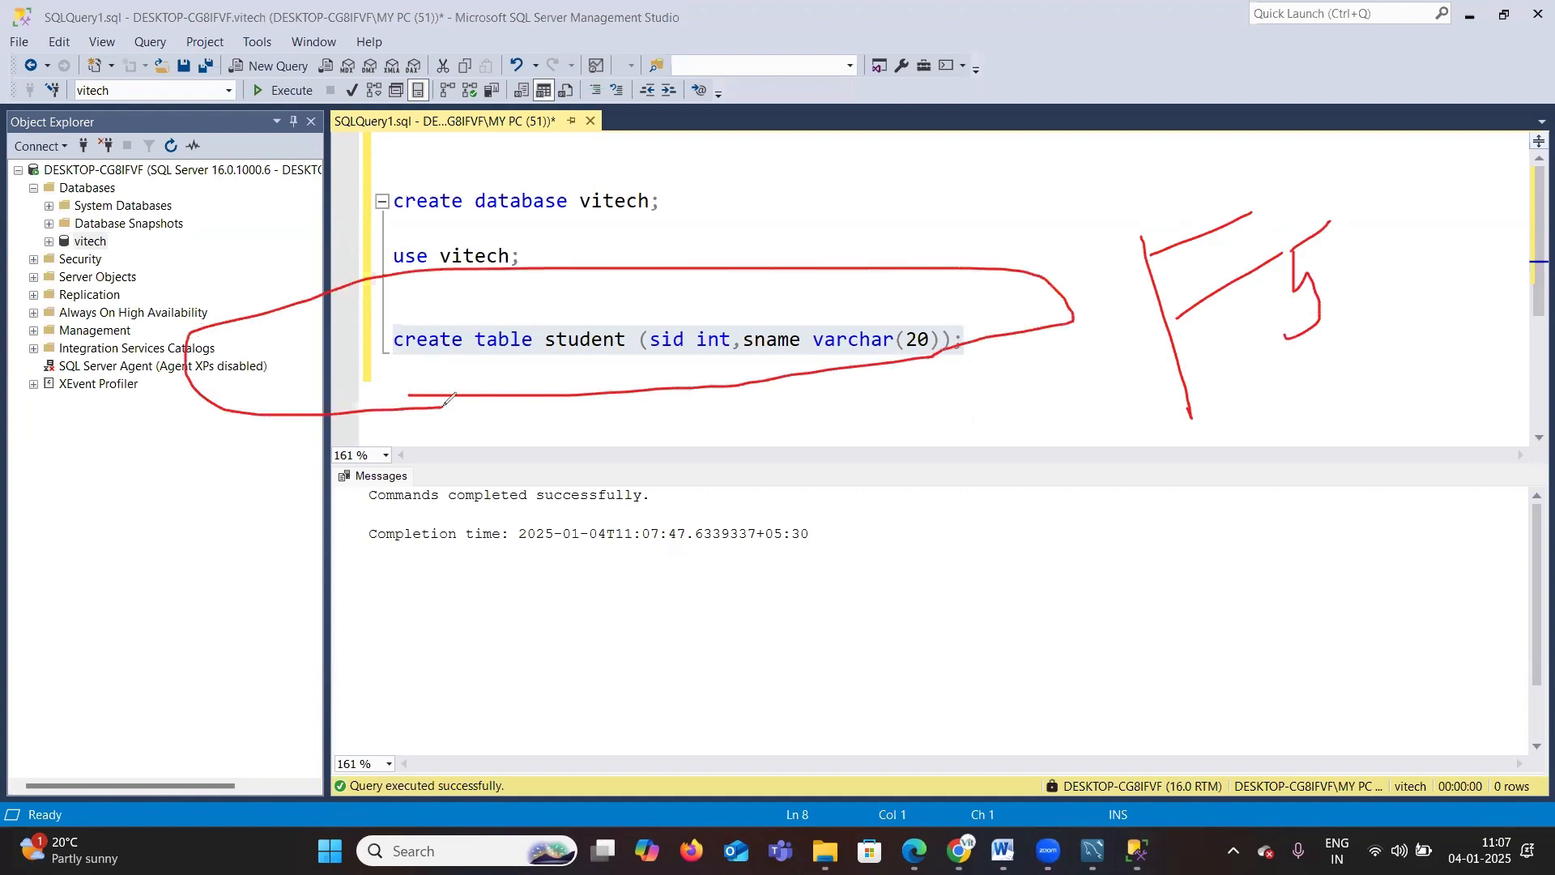
left_click_drag(1305, 302, 1417, 237)
left_click_drag(262, 105, 311, 74)
left_click(7, 349)
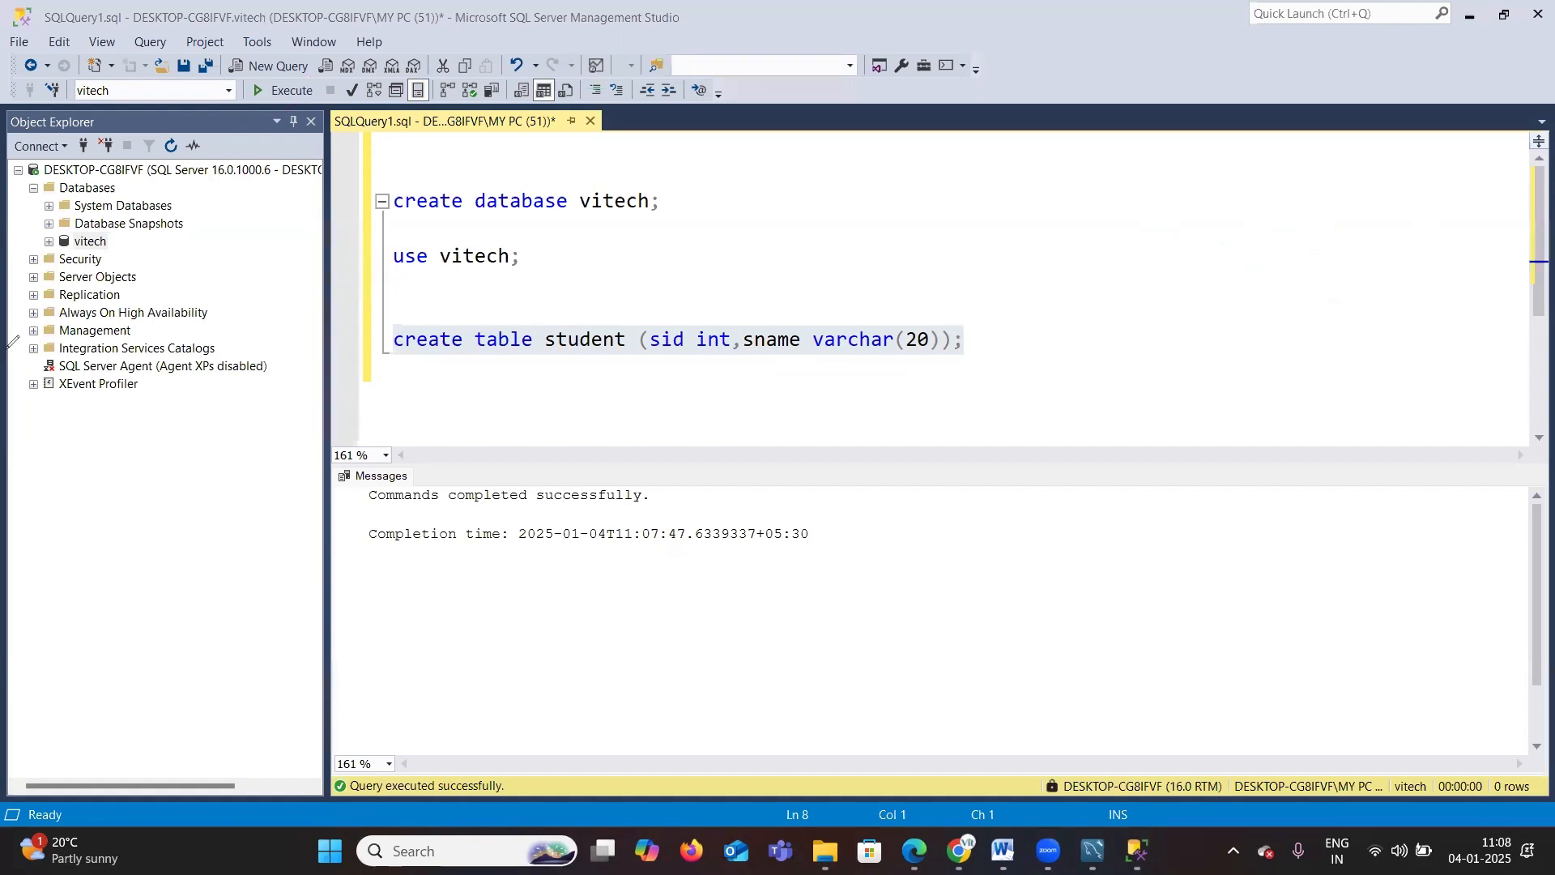
Step: Expand the vitech database and its Tables folder, and select the student table
left_click(49, 241)
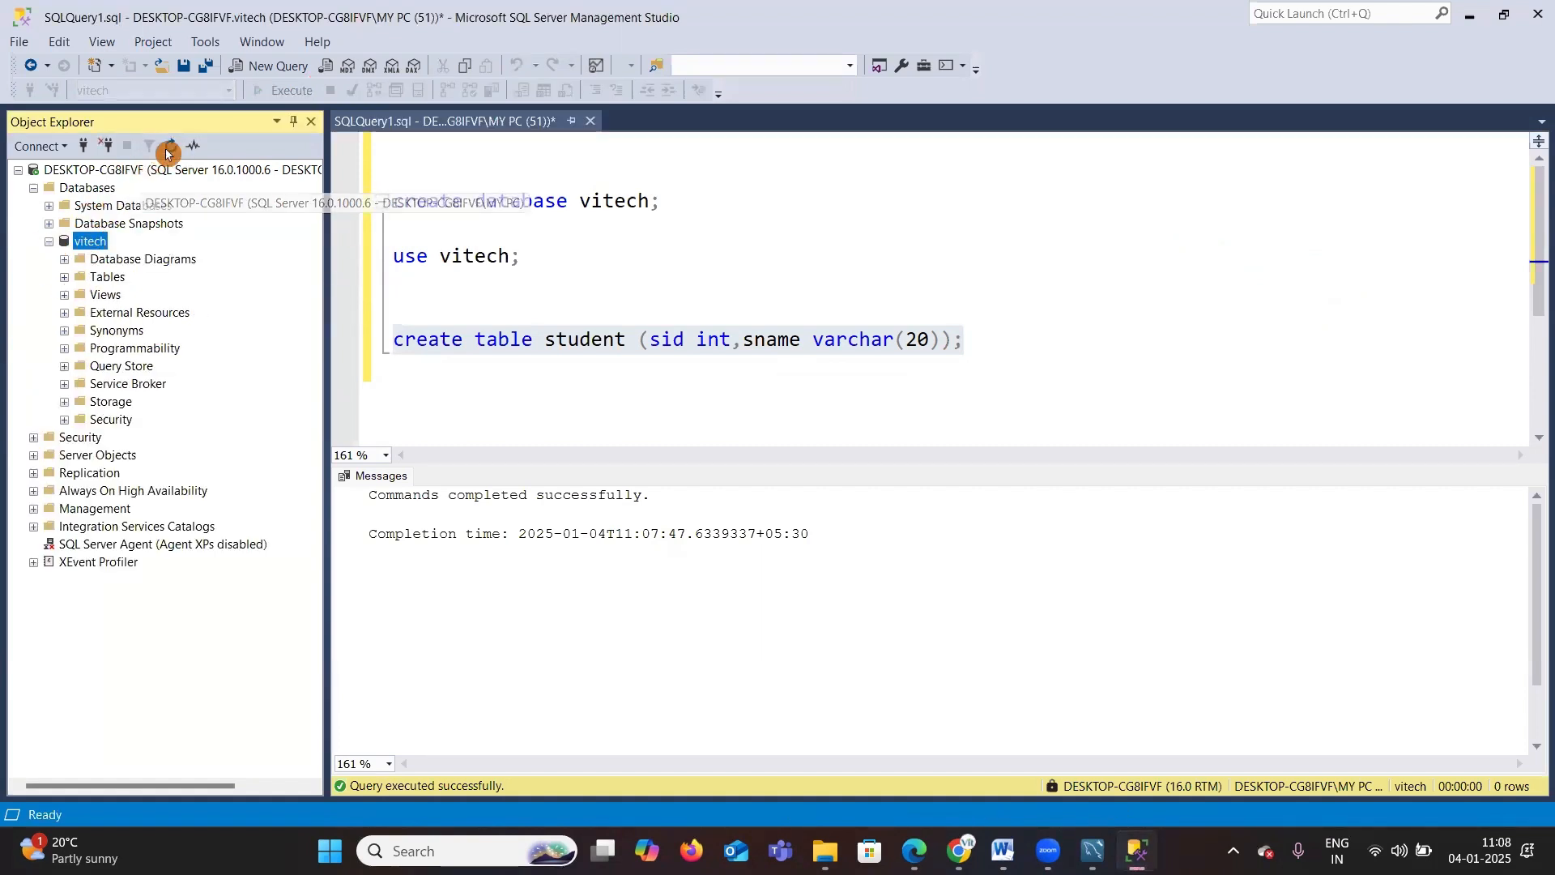
left_click(65, 278)
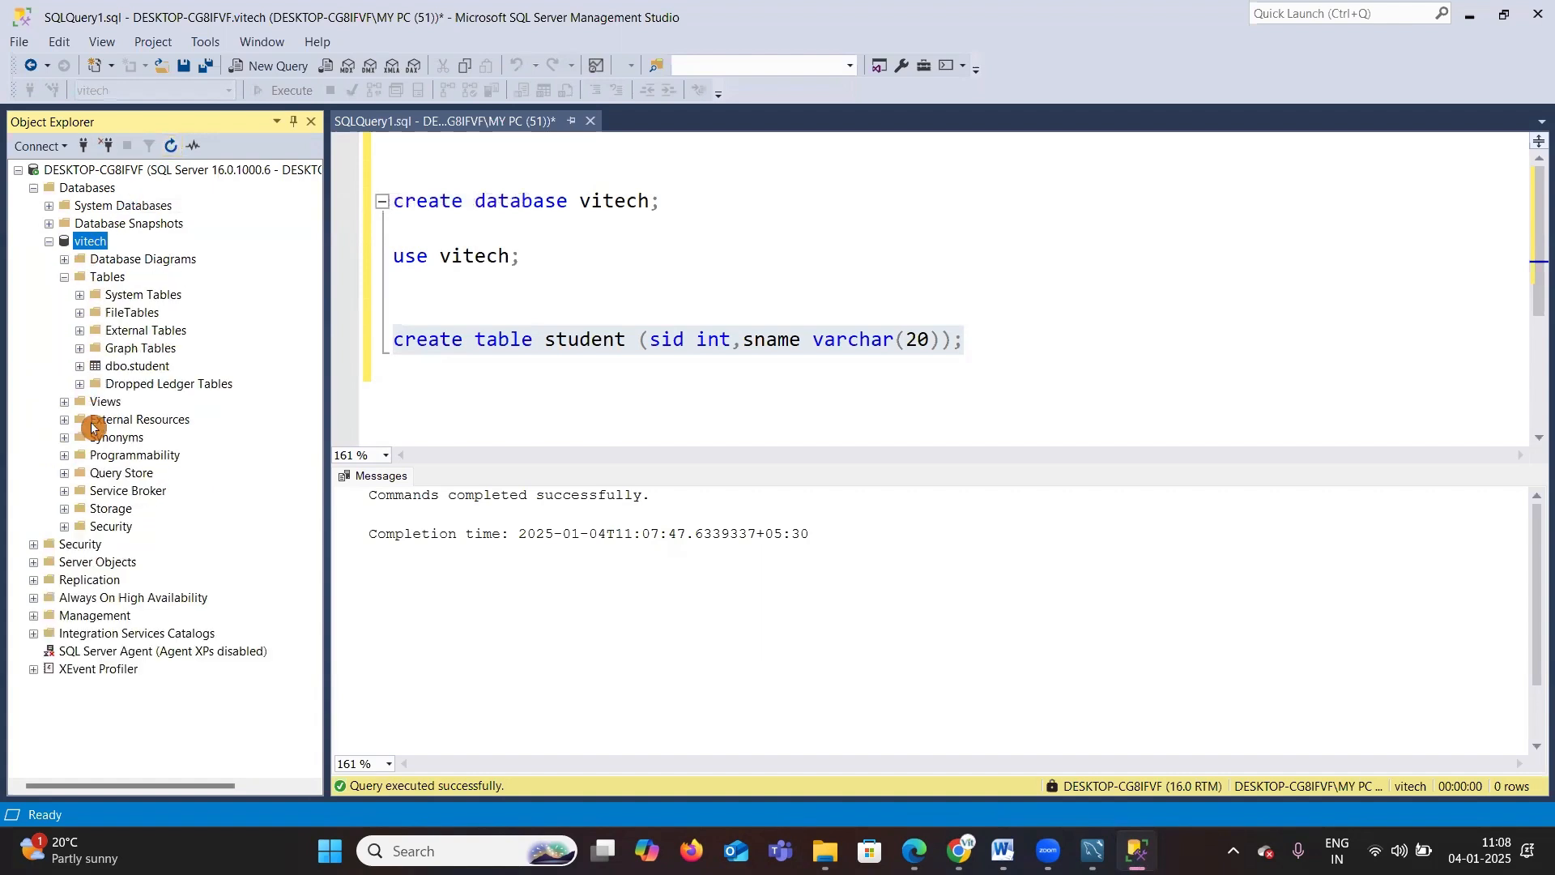
left_click(136, 367)
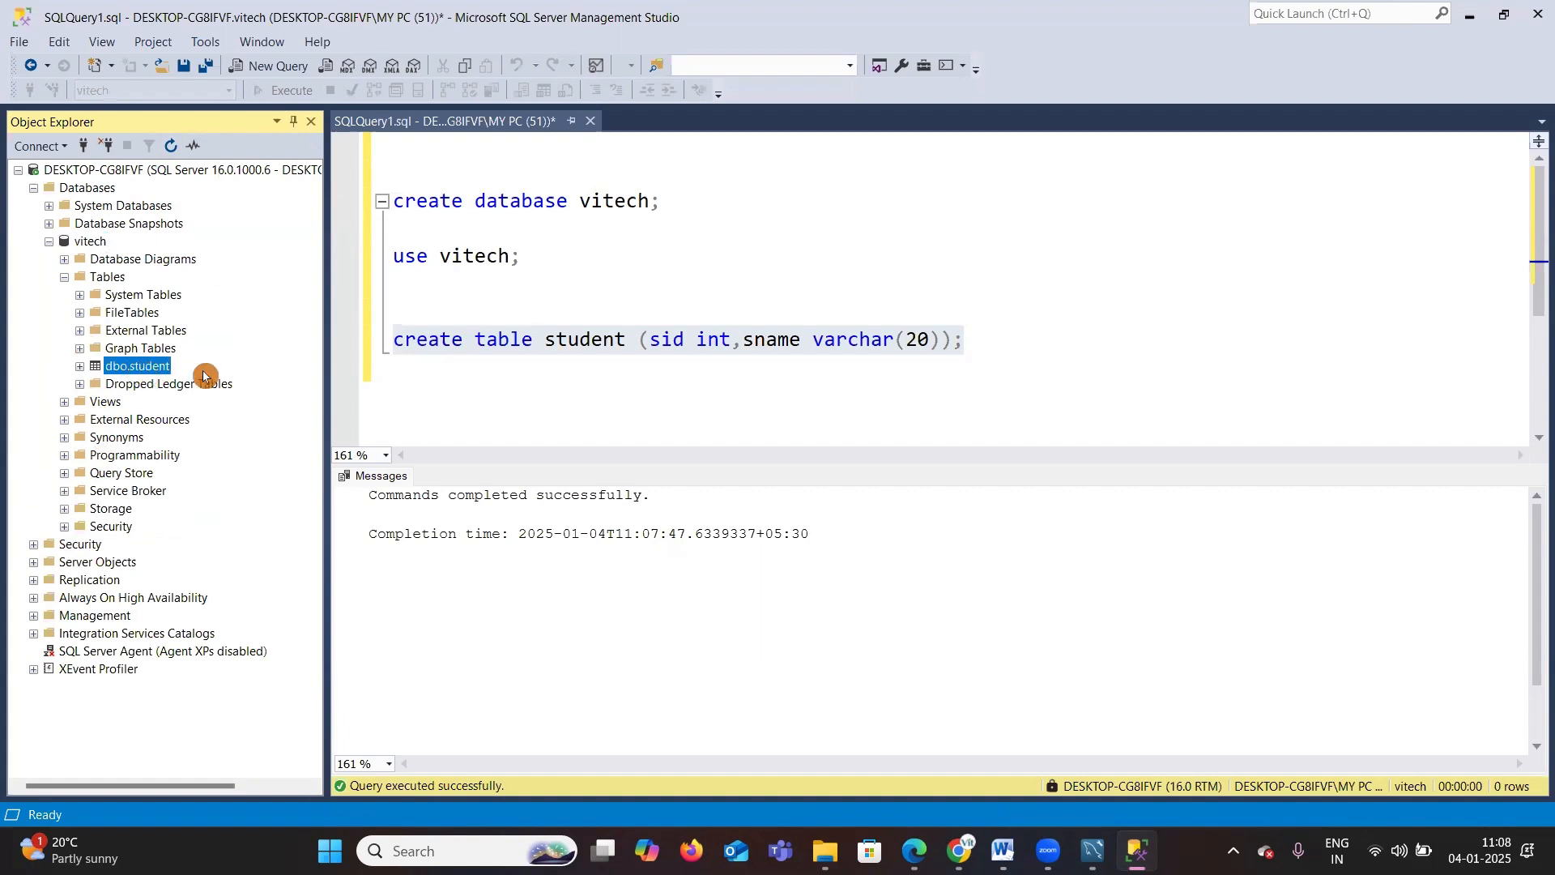
Step: Write select * from student; on a new line, select it and execute it
left_click(1029, 338)
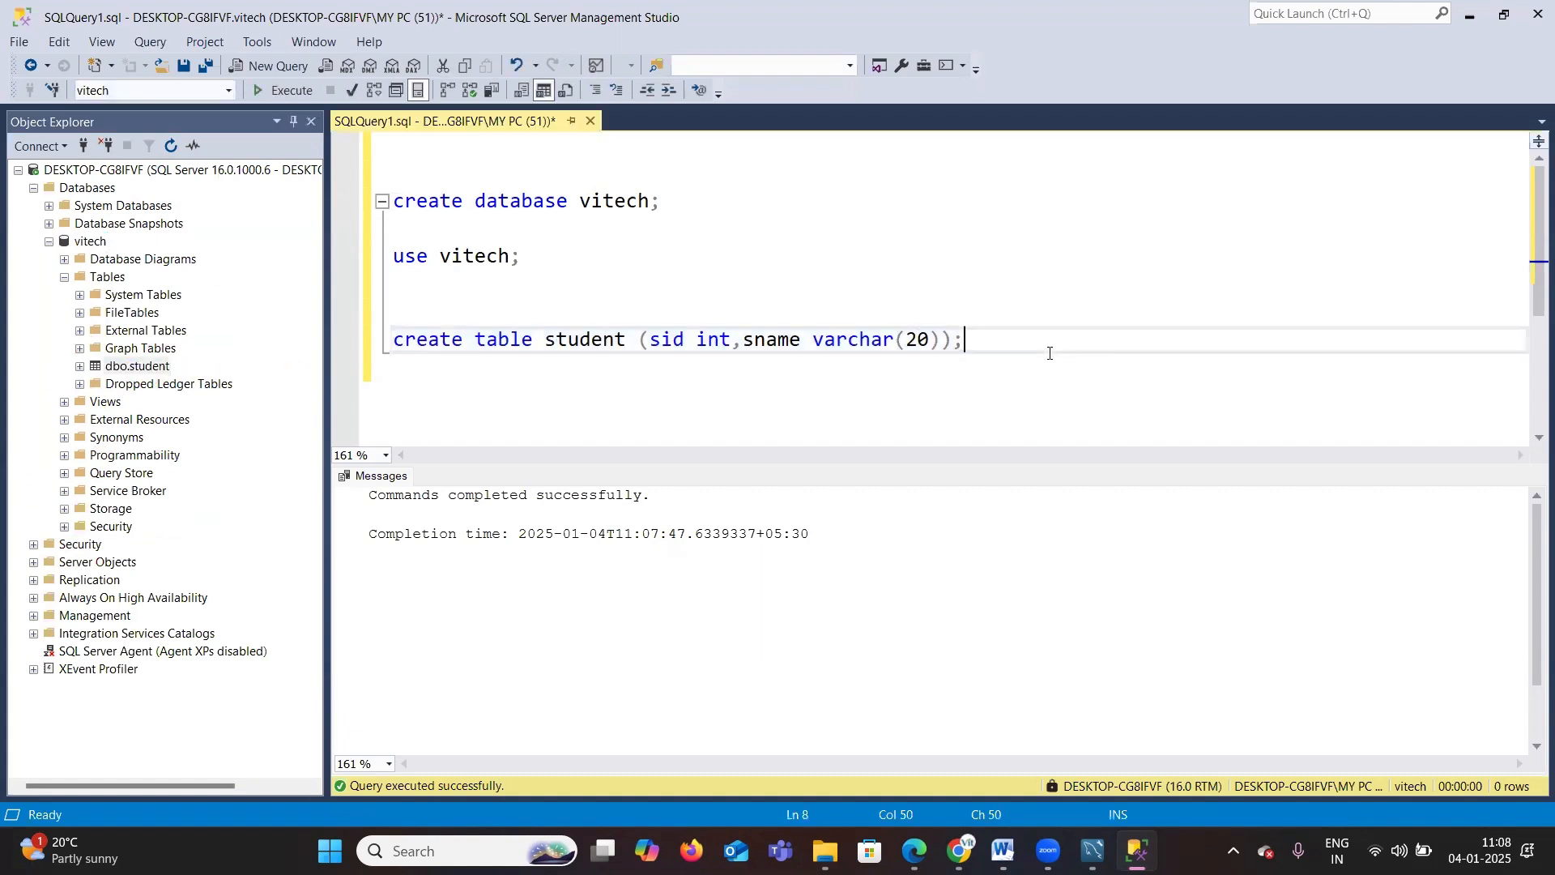
key("Return")
type("select ")
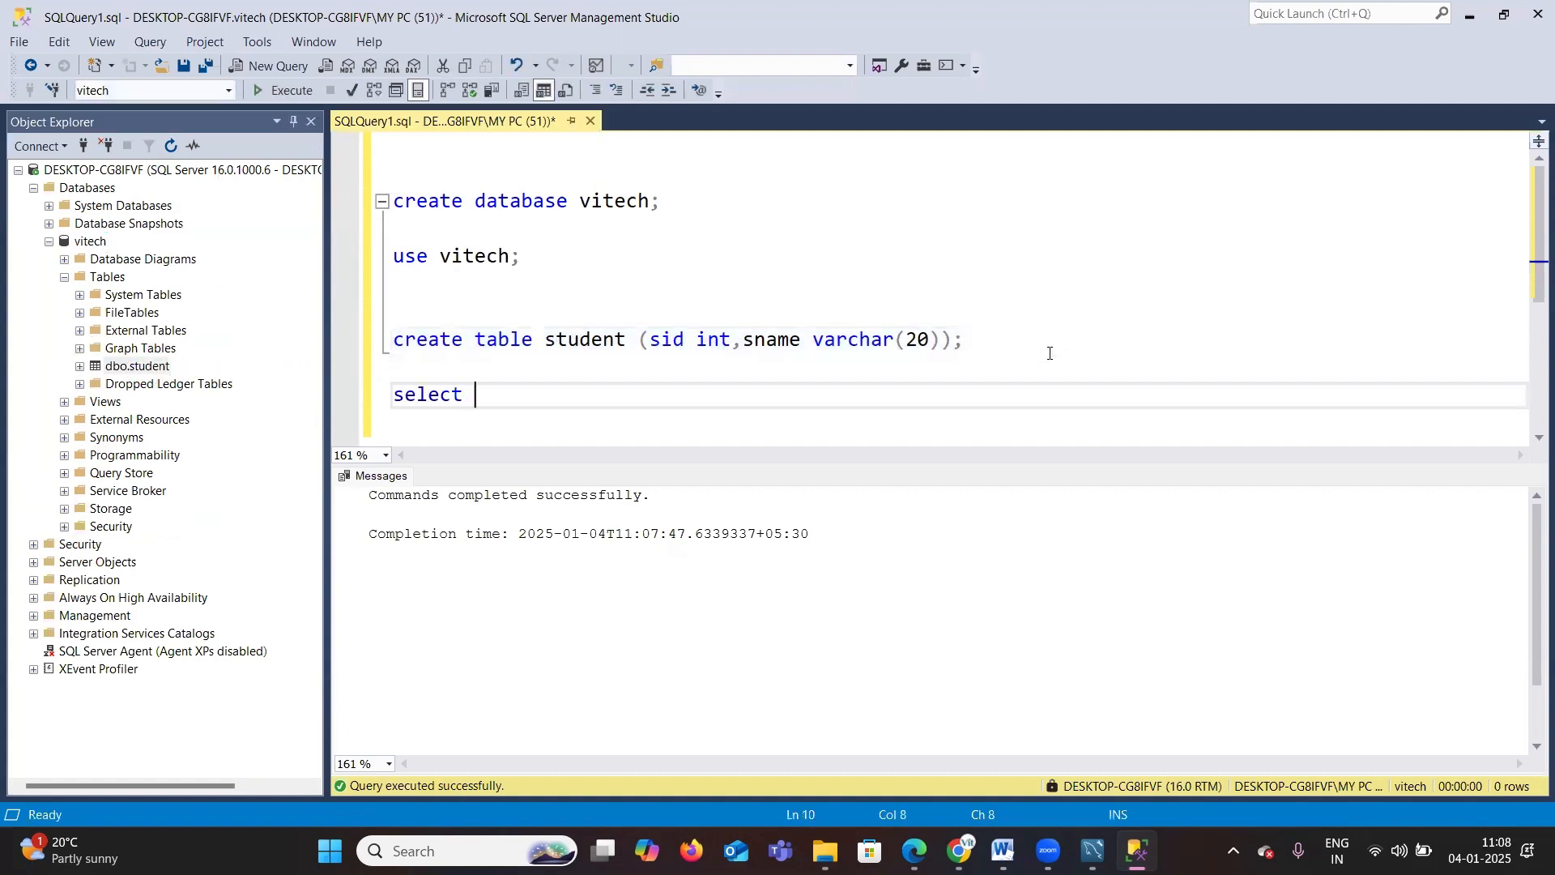
type("* from student")
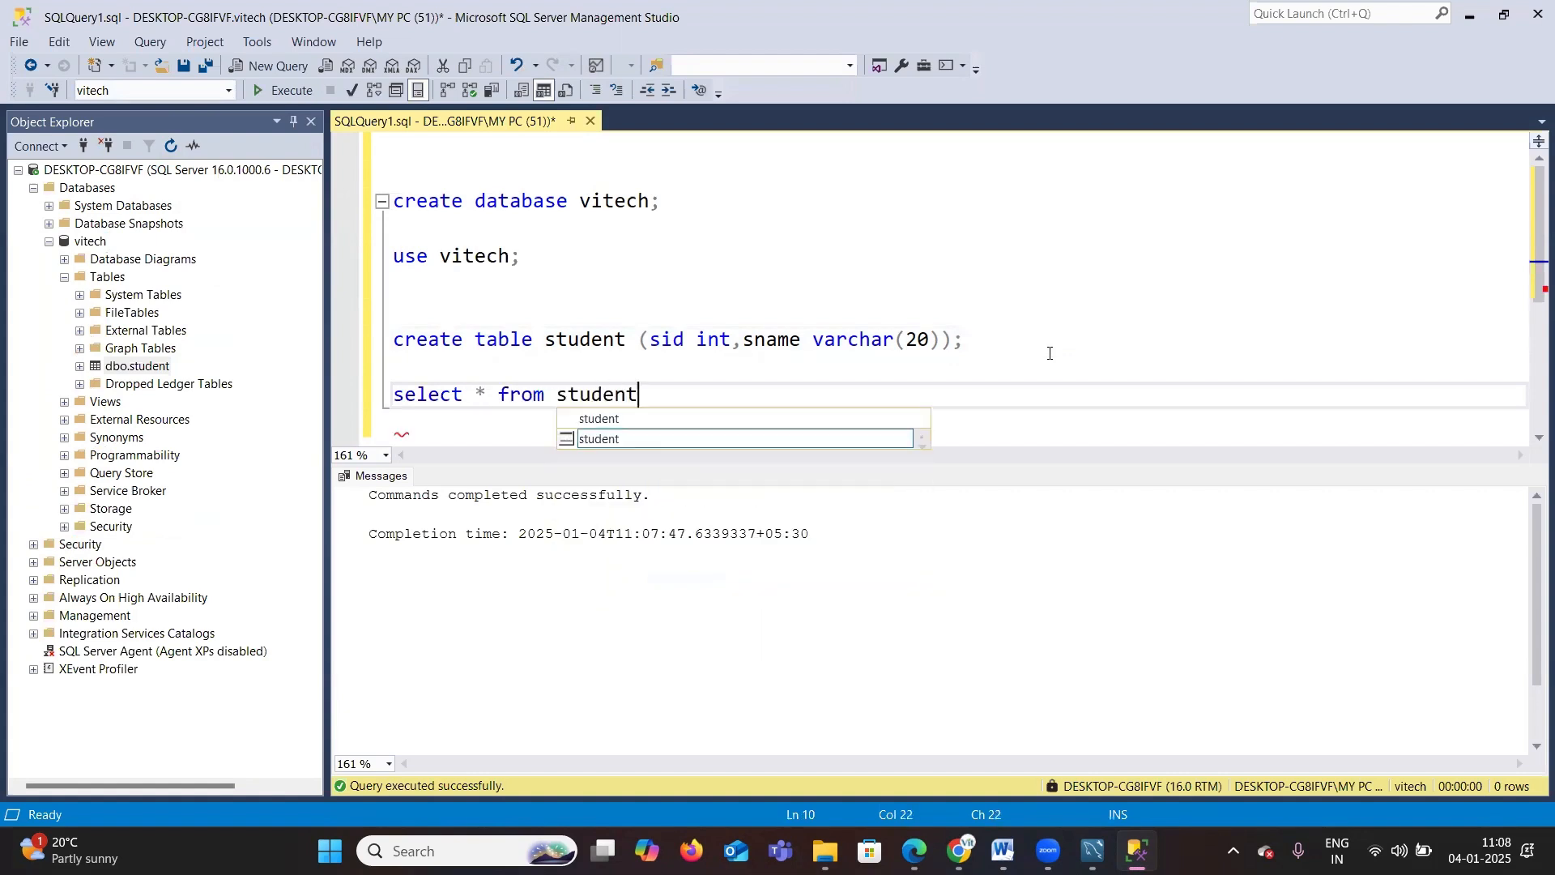
type(";")
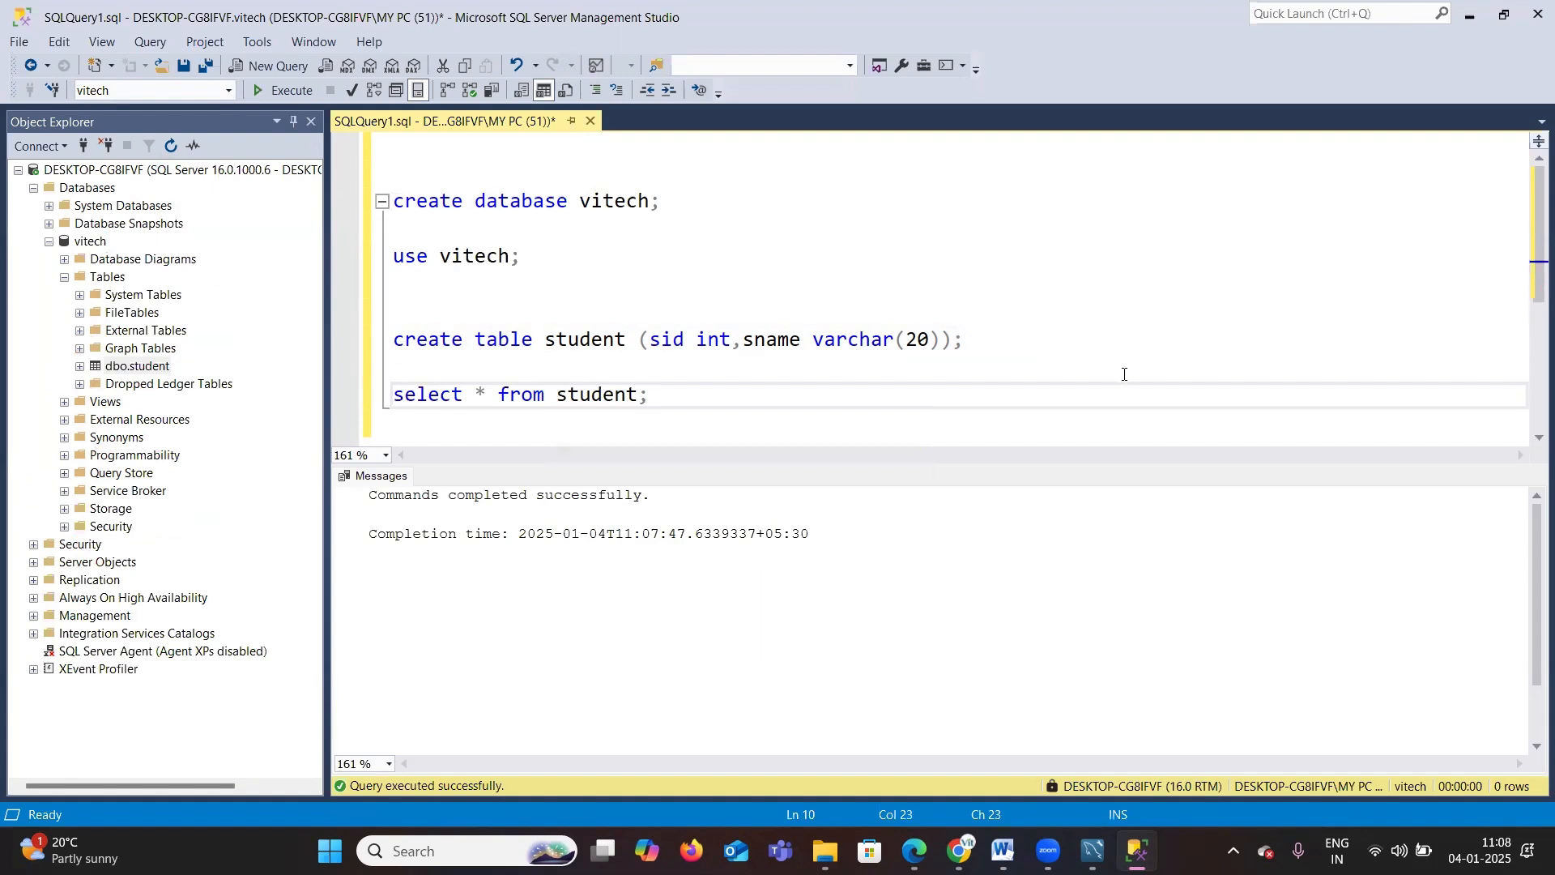
left_click_drag(705, 397, 394, 395)
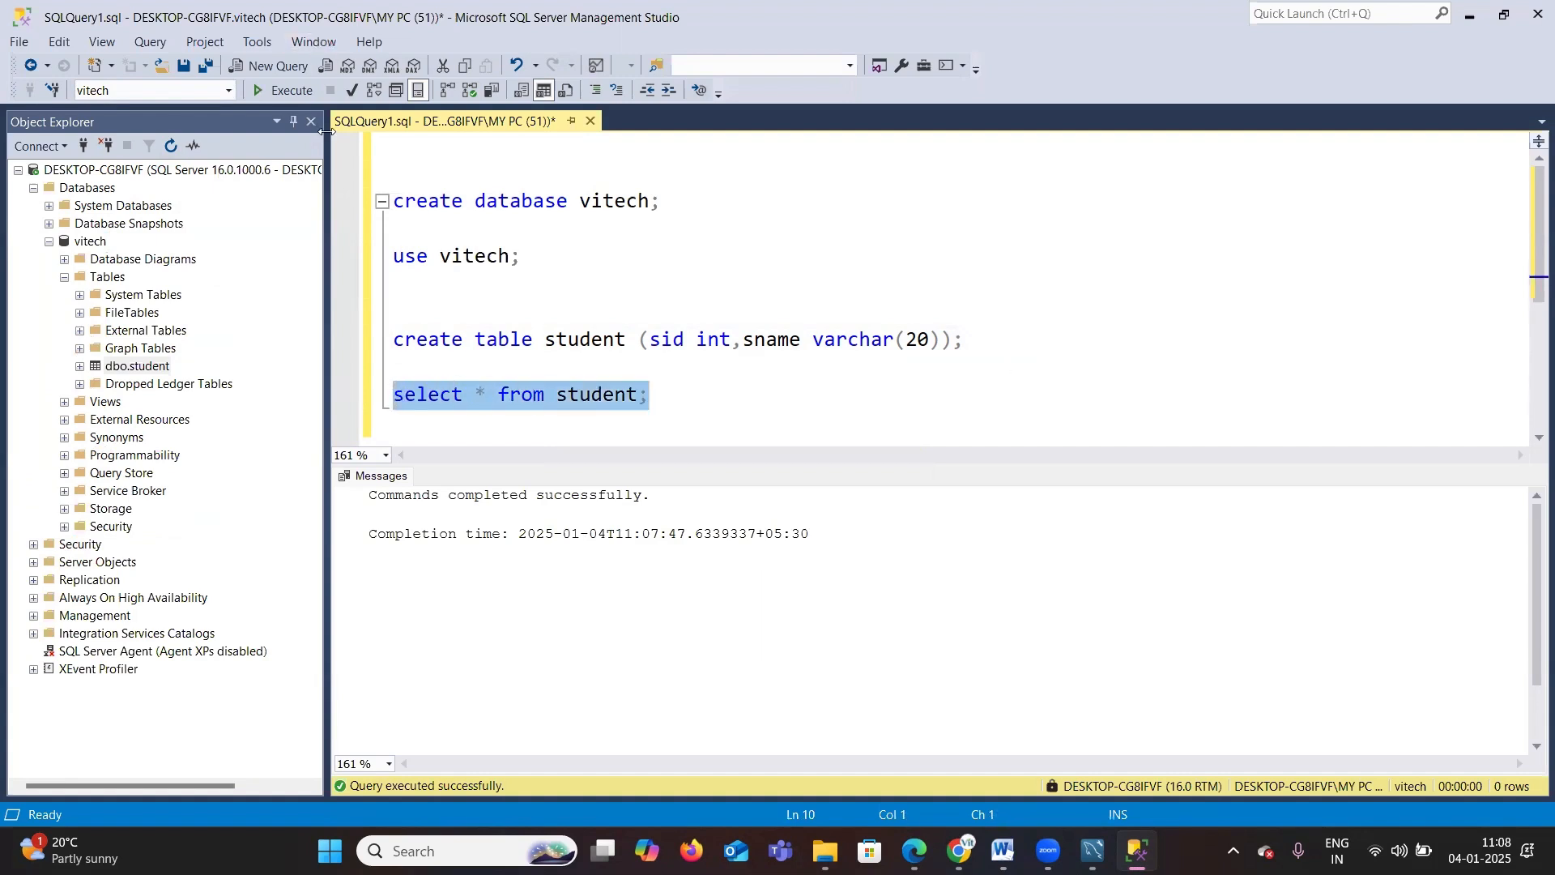
left_click(287, 91)
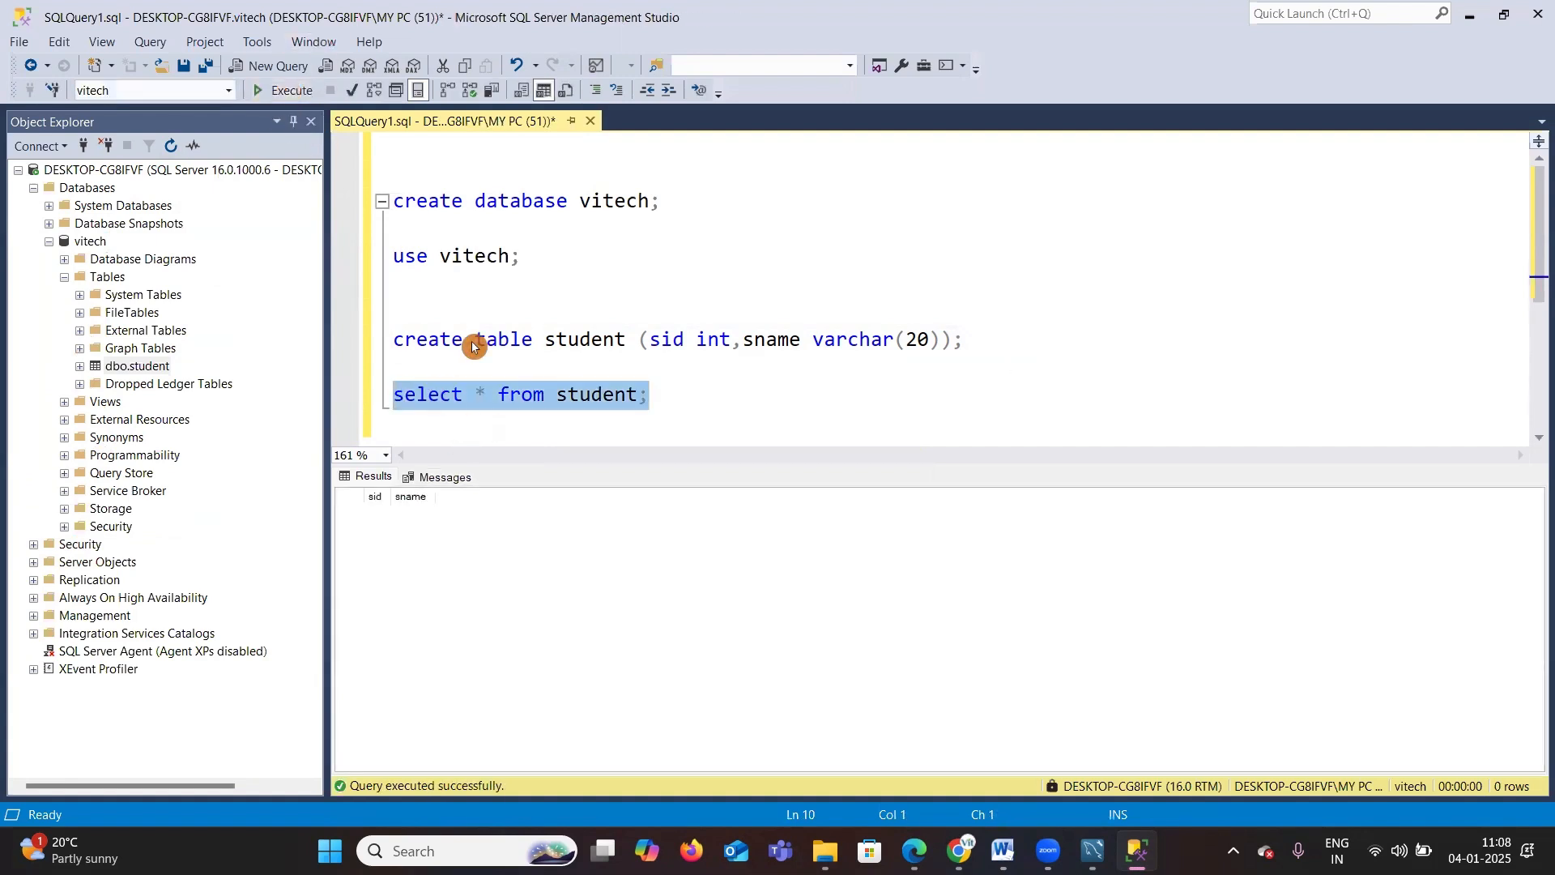
Step: Switch to the browser window showing the Excalidraw whiteboard
left_click(709, 408)
left_click_drag(709, 409, 416, 263)
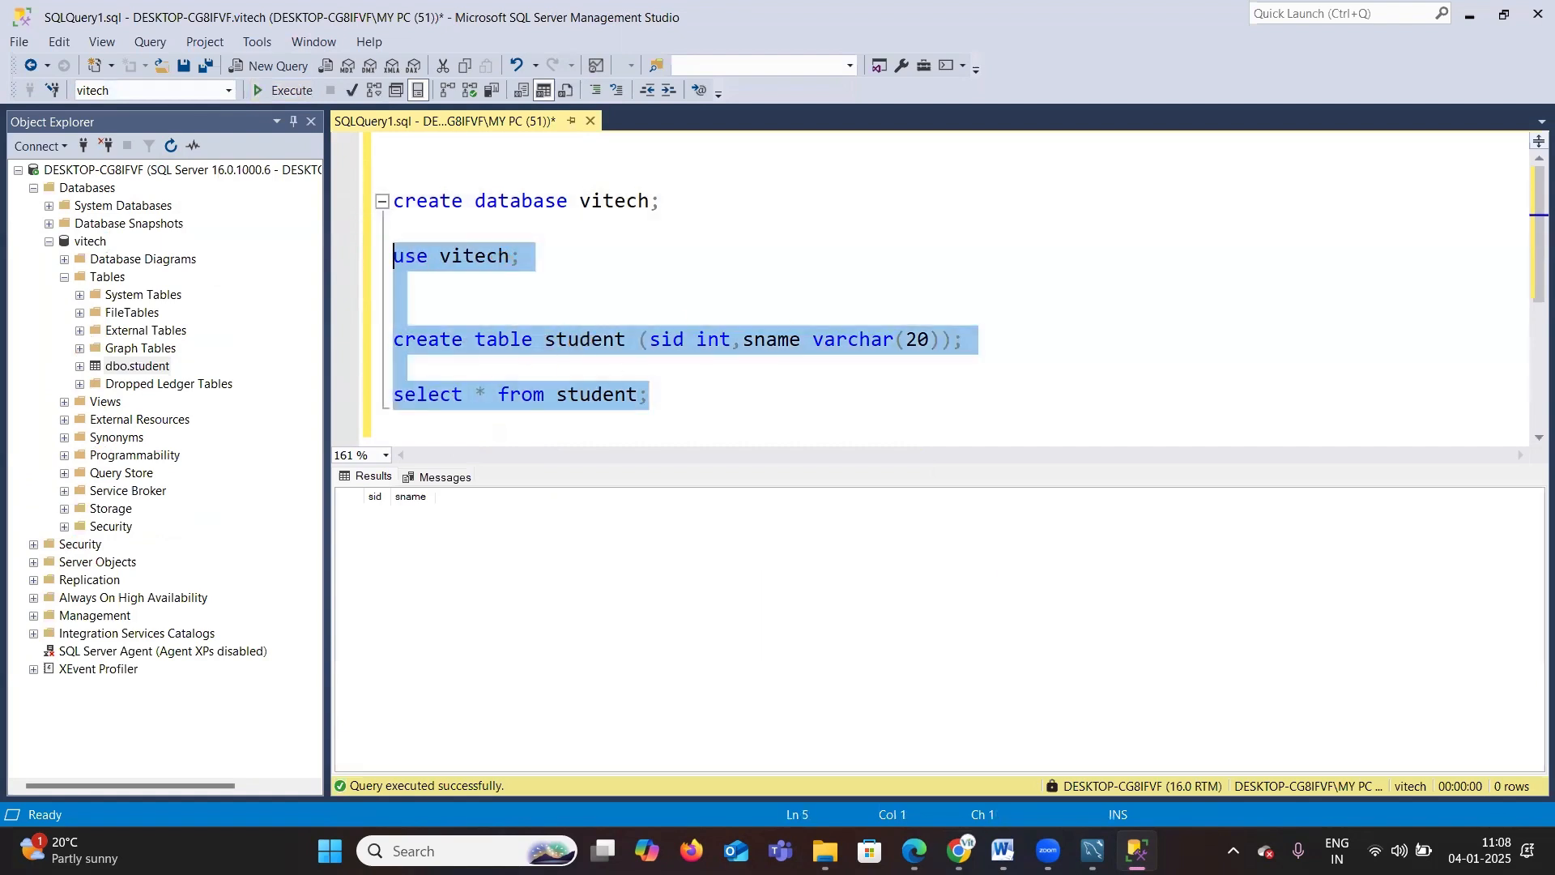
mouse_move(959, 851)
left_click(937, 778)
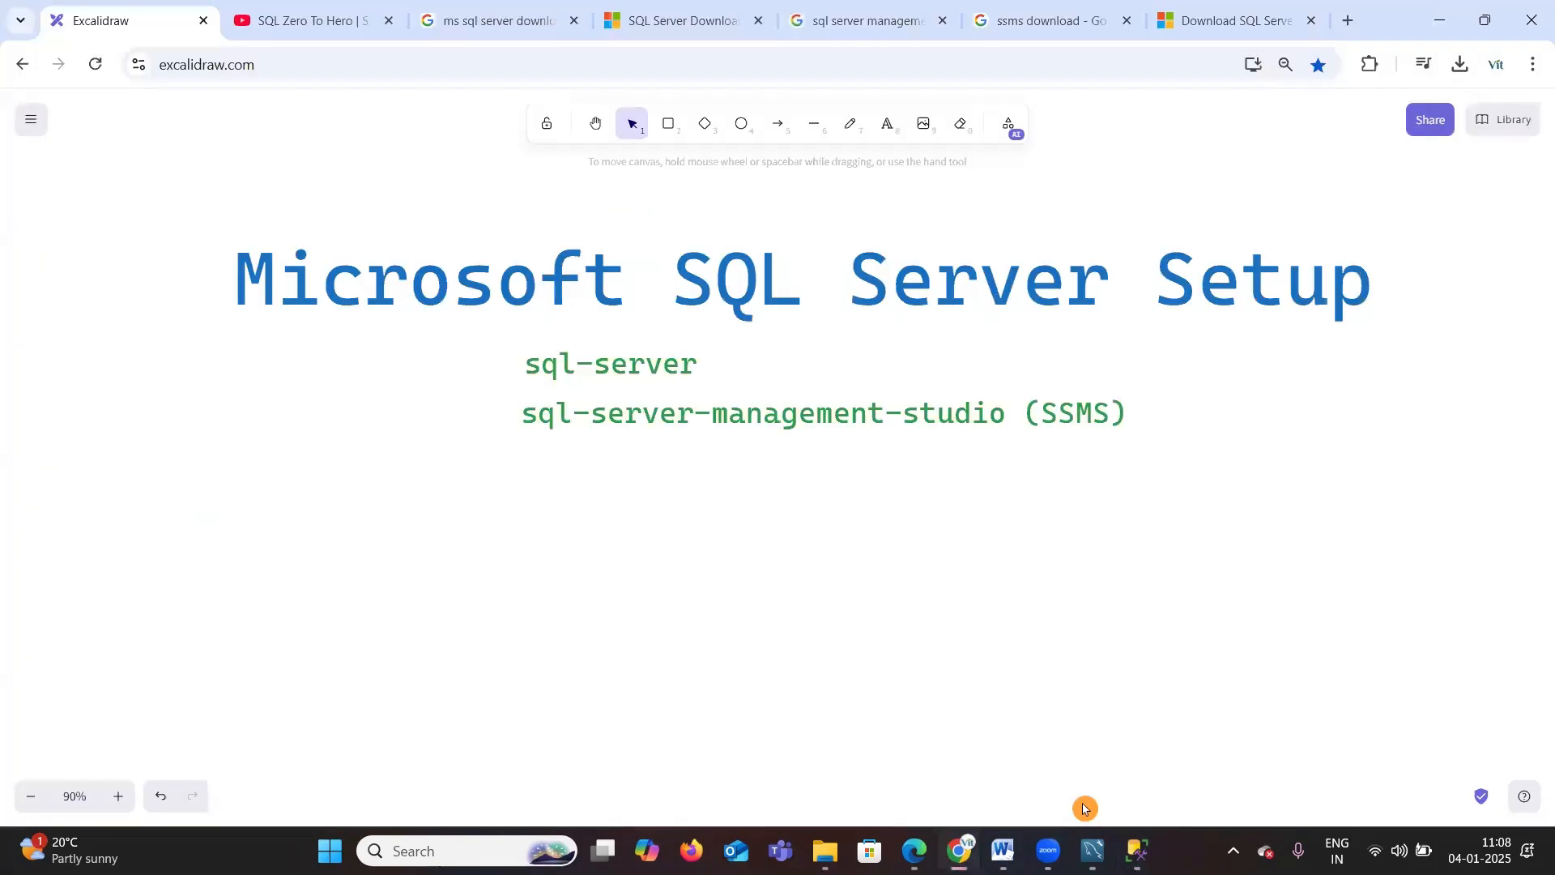